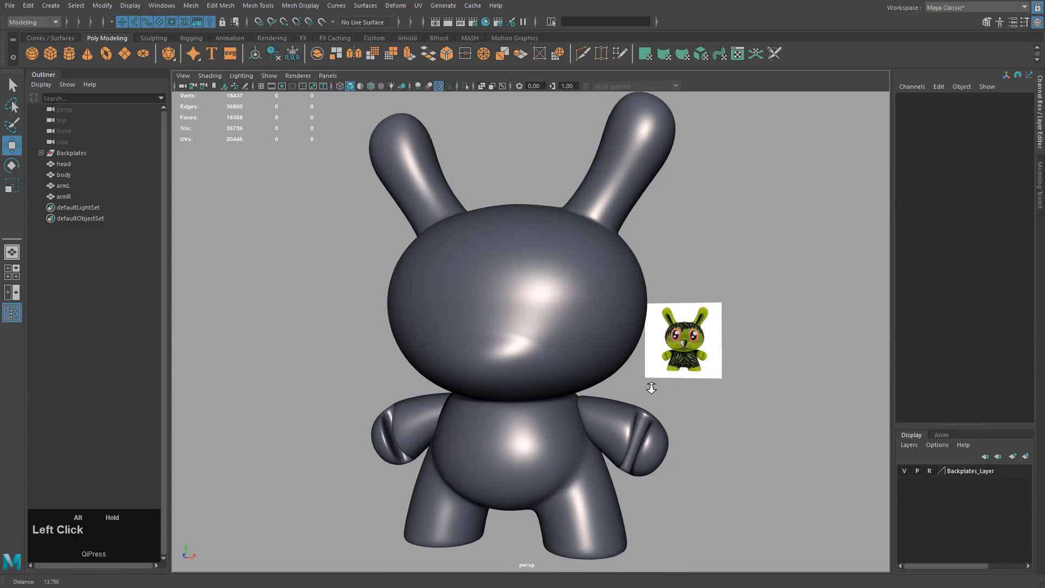
# Select the head, body and both arm meshes and hide them
pyautogui.keyDown('alt'); pyautogui.moveTo(596, 334); pyautogui.dragTo(561, 326); pyautogui.keyUp('alt')
pyautogui.moveTo(441, 235); pyautogui.dragTo(627, 427)
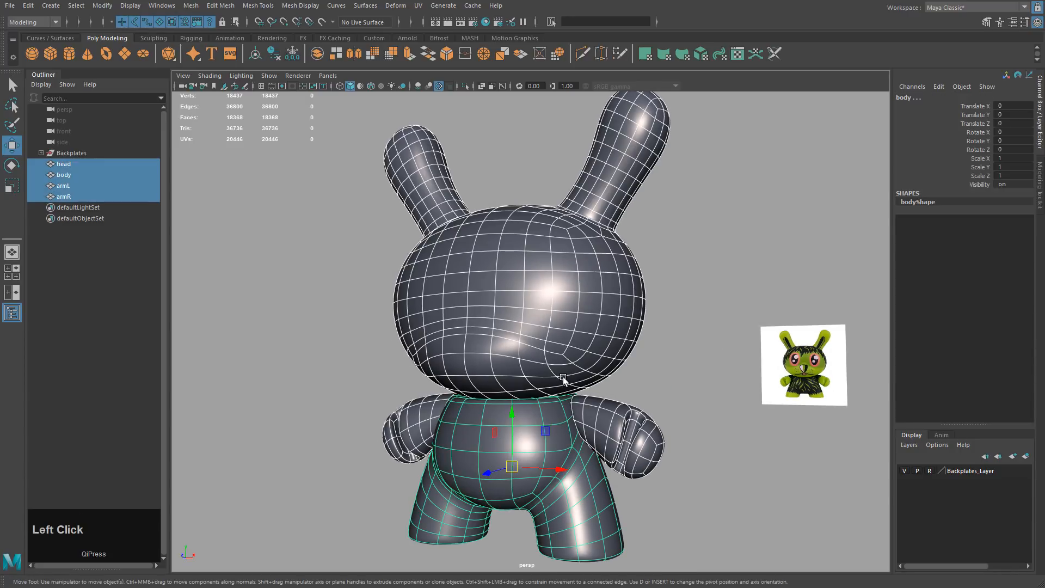
pyautogui.hotkey('ctrl', 'h')
pyautogui.keyDown('alt'); pyautogui.moveTo(557, 361); pyautogui.dragTo(616, 392); pyautogui.keyUp('alt')
pyautogui.keyDown('alt'); pyautogui.moveTo(616, 392); pyautogui.dragTo(401, 354, button='middle'); pyautogui.keyUp('alt')
pyautogui.keyDown('alt'); pyautogui.moveTo(401, 355); pyautogui.dragTo(506, 359); pyautogui.keyUp('alt')
pyautogui.keyDown('alt'); pyautogui.moveTo(506, 359); pyautogui.dragTo(616, 390, button='middle'); pyautogui.keyUp('alt')
pyautogui.keyDown('alt'); pyautogui.moveTo(616, 390); pyautogui.dragTo(602, 353); pyautogui.keyUp('alt')
pyautogui.keyDown('alt'); pyautogui.moveTo(602, 354); pyautogui.dragTo(554, 328, button='middle'); pyautogui.keyUp('alt')
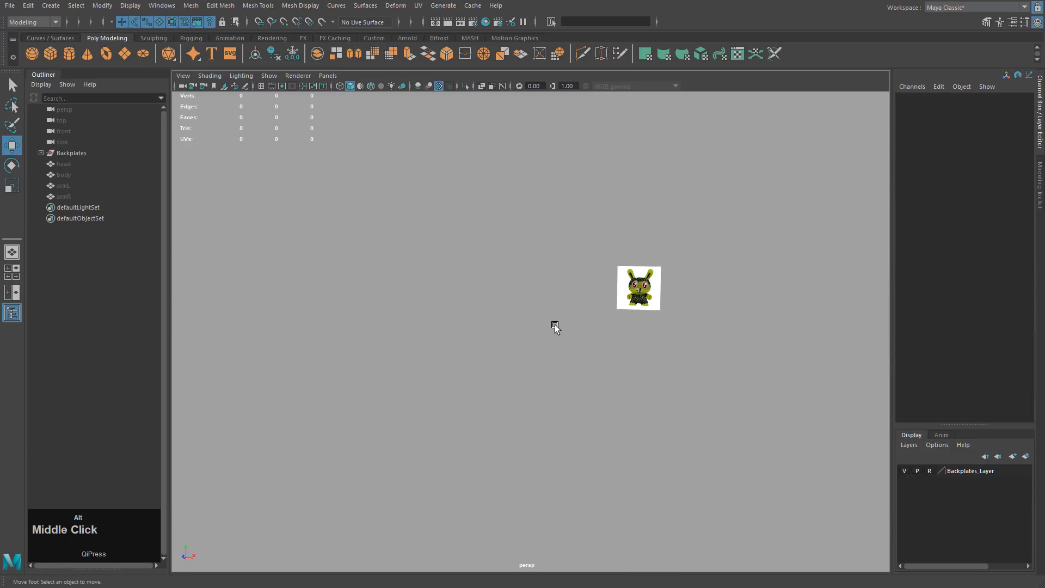
# Switch to the full-size front view, frame the whole reference image and display the grid
pyautogui.press('space')
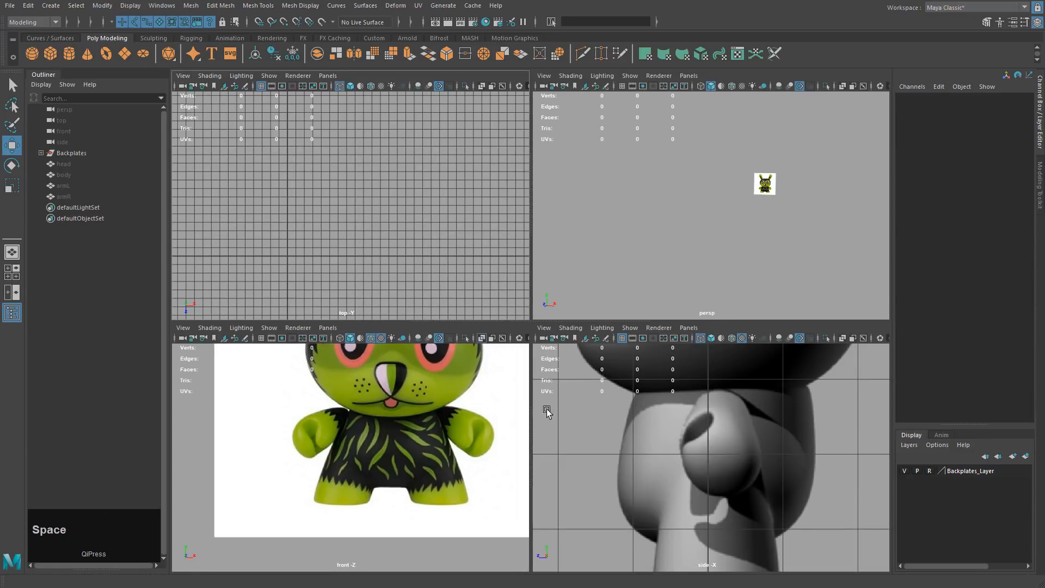
pyautogui.press('space')
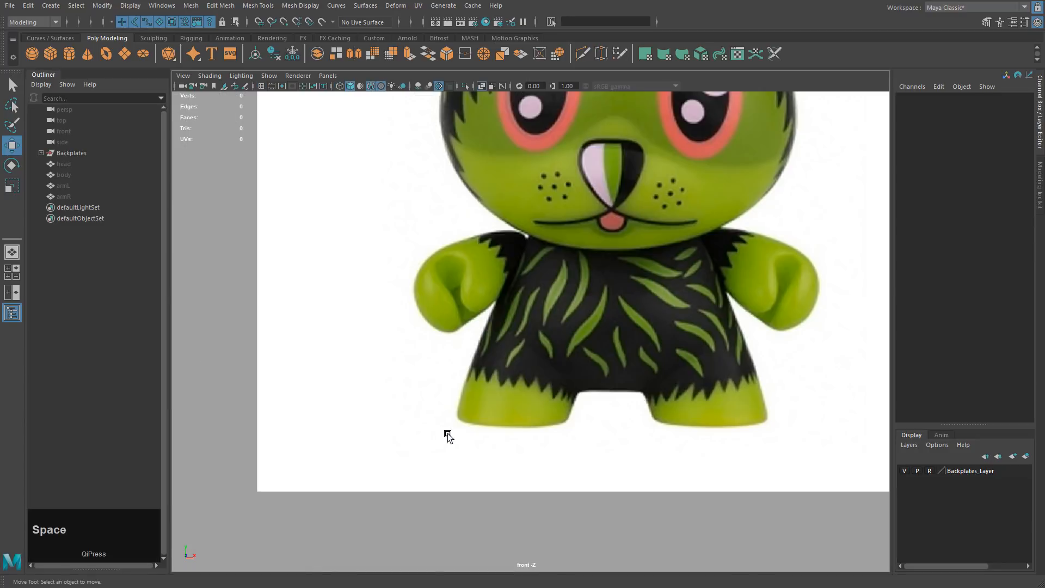
pyautogui.click(447, 433)
pyautogui.scroll(-5, 448, 434)
pyautogui.keyDown('alt'); pyautogui.moveTo(518, 375); pyautogui.dragTo(359, 282, button='middle'); pyautogui.keyUp('alt')
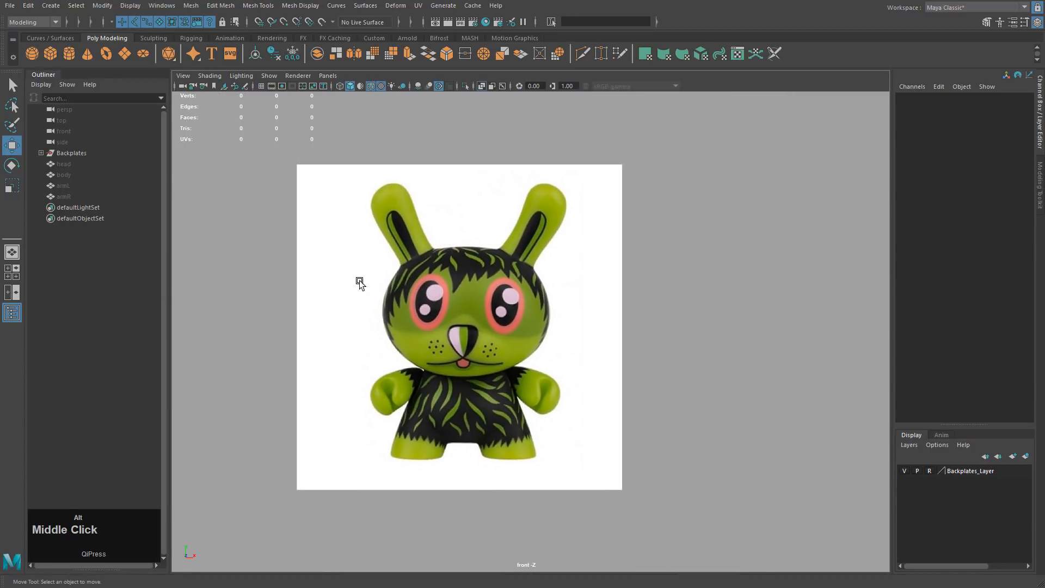
pyautogui.click(261, 86)
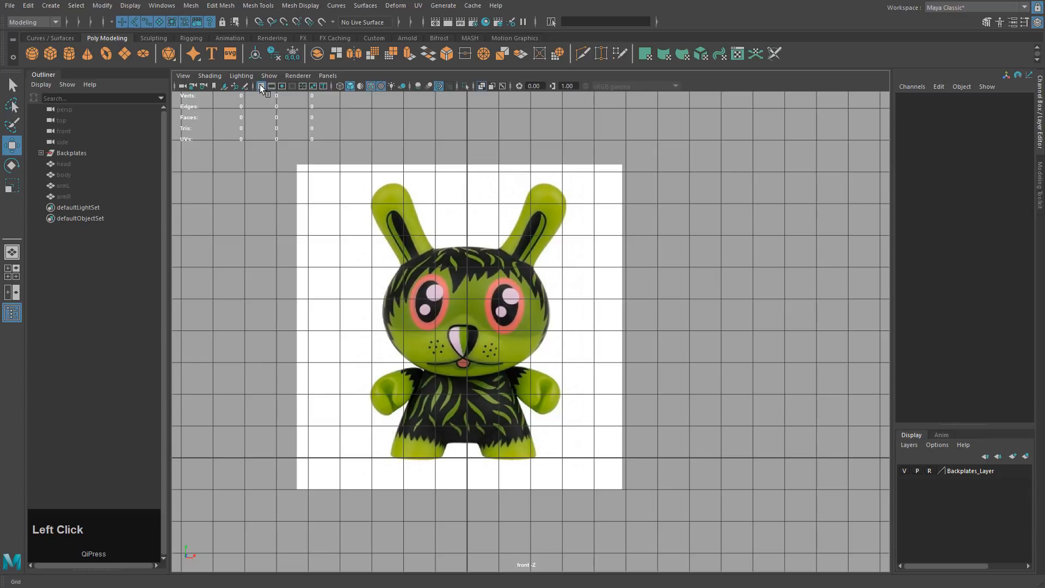
pyautogui.scroll(3, 380, 263)
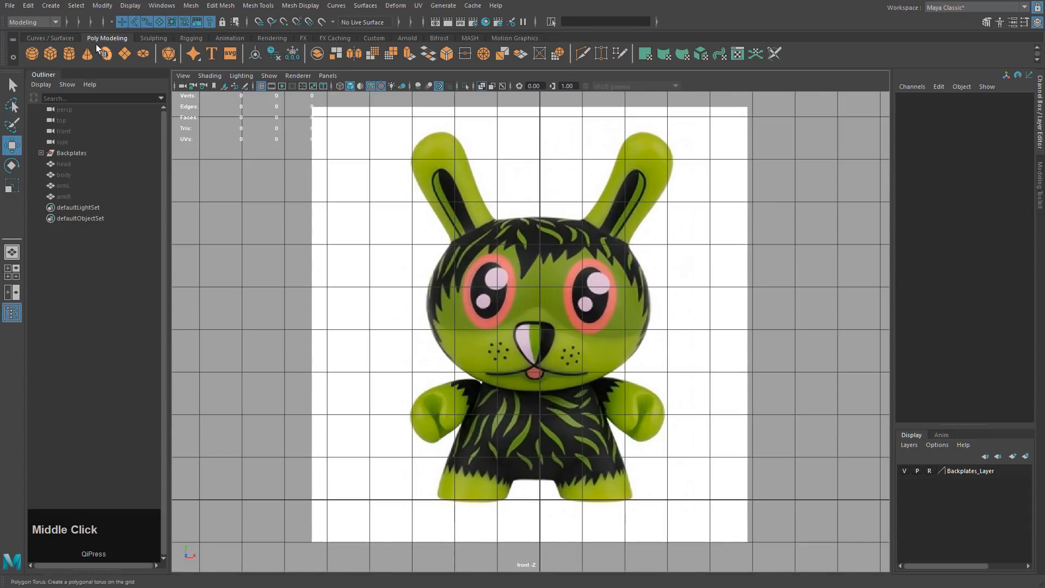
# Import kidrobot_front_H.jpg from the sourceimages folder as an image plane in the front view
pyautogui.click(225, 87)
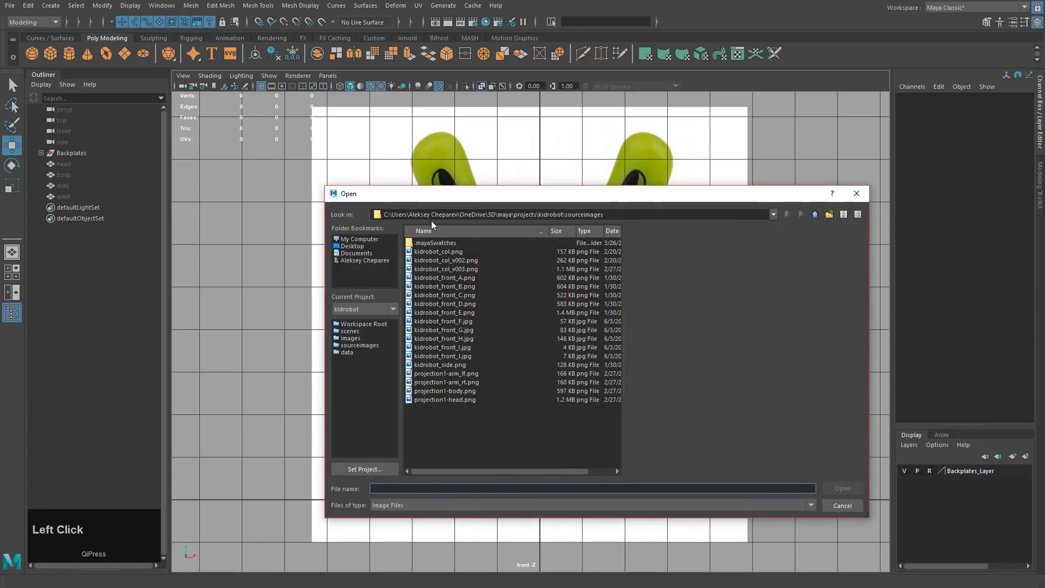
pyautogui.click(451, 252)
pyautogui.click(457, 286)
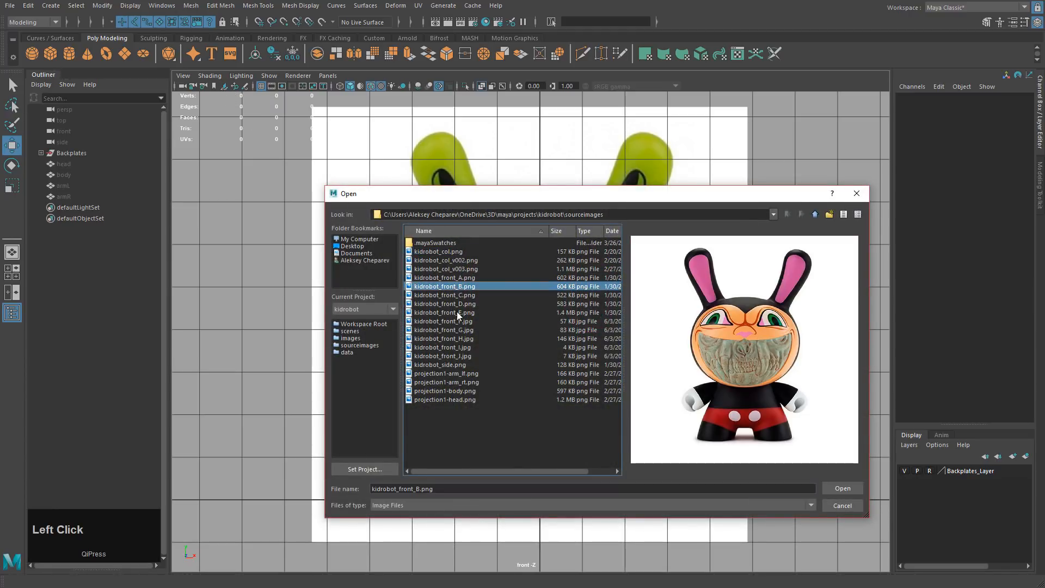
pyautogui.click(462, 320)
pyautogui.click(452, 338)
pyautogui.click(464, 330)
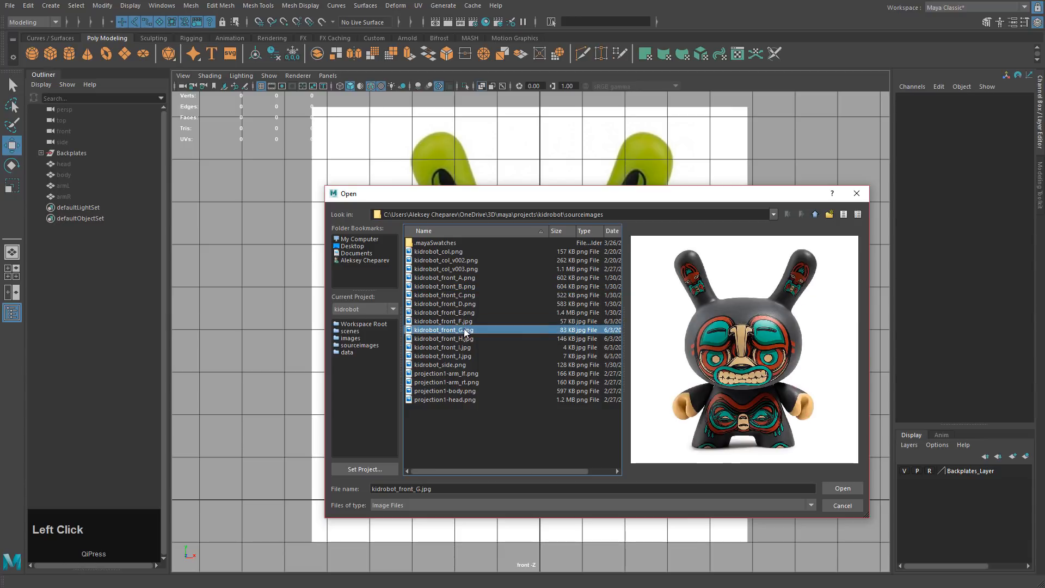
pyautogui.click(462, 338)
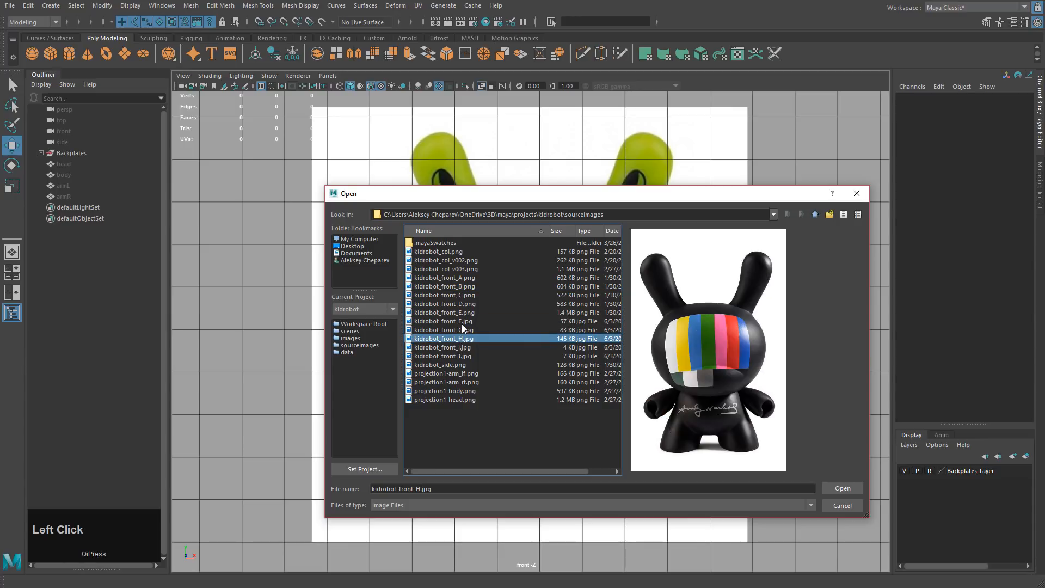
pyautogui.click(462, 324)
pyautogui.click(456, 338)
pyautogui.click(842, 488)
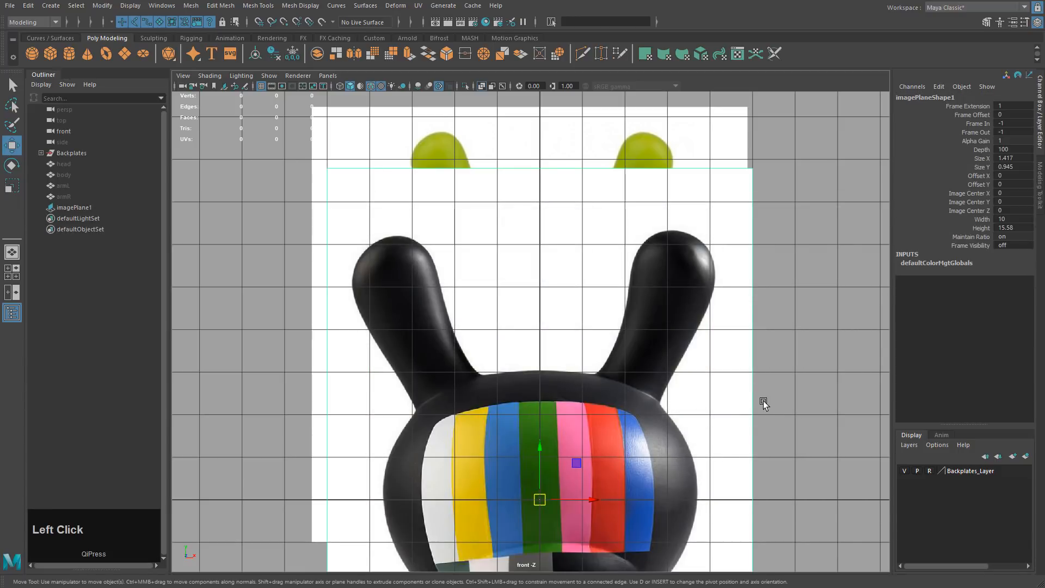
# Move the imported image plane up over the existing green front reference
pyautogui.keyDown('alt'); pyautogui.moveTo(763, 401); pyautogui.dragTo(778, 393, button='middle'); pyautogui.keyUp('alt')
pyautogui.keyDown('alt'); pyautogui.moveTo(778, 393); pyautogui.dragTo(643, 362); pyautogui.keyUp('alt')
pyautogui.keyDown('alt'); pyautogui.moveTo(643, 361); pyautogui.dragTo(652, 329, button='middle'); pyautogui.keyUp('alt')
pyautogui.moveTo(546, 383); pyautogui.dragTo(536, 257)
pyautogui.scroll(1, 588, 318)
# Scale the imported image plane down uniformly so its figure roughly matches the existing front reference
pyautogui.press('r')
pyautogui.moveTo(683, 345); pyautogui.dragTo(730, 329, button='middle')
pyautogui.press('w')
pyautogui.press('e')
pyautogui.press('z')
pyautogui.press('z')
pyautogui.press('w')
pyautogui.press('e')
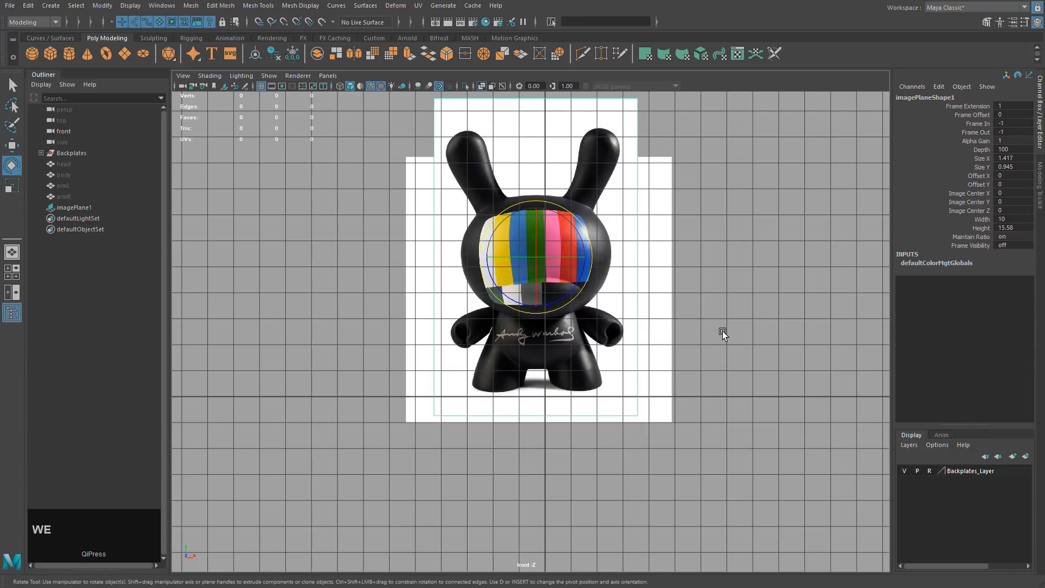
pyautogui.press('w')
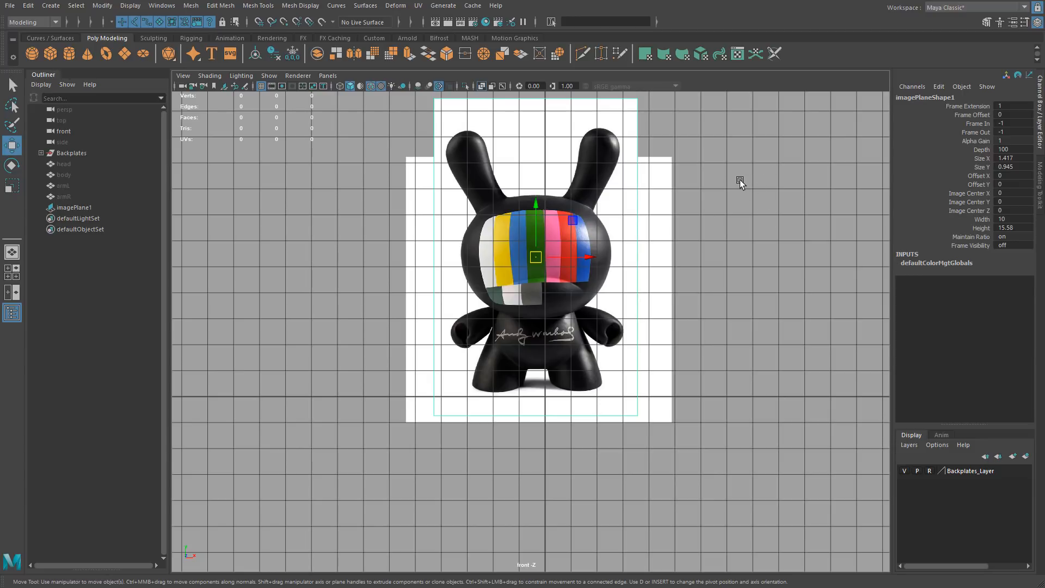
# Check the imported image plane's placement in the perspective view and delete it
pyautogui.moveTo(745, 173); pyautogui.dragTo(702, 236, button='middle')
pyautogui.keyDown('alt'); pyautogui.moveTo(702, 236); pyautogui.dragTo(914, 297); pyautogui.keyUp('alt')
pyautogui.keyDown('alt'); pyautogui.moveTo(741, 231); pyautogui.dragTo(746, 212, button='middle'); pyautogui.keyUp('alt')
pyautogui.keyDown('alt'); pyautogui.moveTo(745, 212); pyautogui.dragTo(635, 243); pyautogui.keyUp('alt')
pyautogui.press('space')
pyautogui.press('space')
pyautogui.moveTo(574, 203)
pyautogui.keyDown('alt'); pyautogui.mouseDown(button='middle')
pyautogui.moveTo(609, 219)
pyautogui.moveTo(553, 185)
pyautogui.moveTo(522, 221)
pyautogui.moveTo(567, 198)
pyautogui.moveTo(564, 177)
pyautogui.moveTo(528, 208)
pyautogui.moveTo(580, 203)
pyautogui.mouseUp(button='middle'); pyautogui.keyUp('alt')
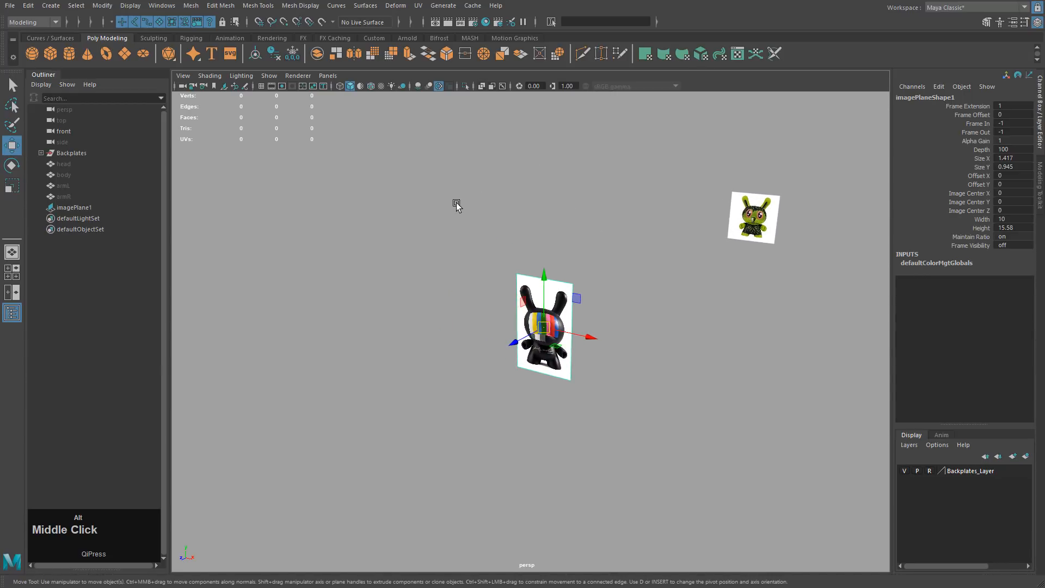
pyautogui.keyDown('alt'); pyautogui.moveTo(456, 203); pyautogui.dragTo(675, 251, button='right'); pyautogui.keyUp('alt')
pyautogui.click(600, 243)
pyautogui.press('Delete')
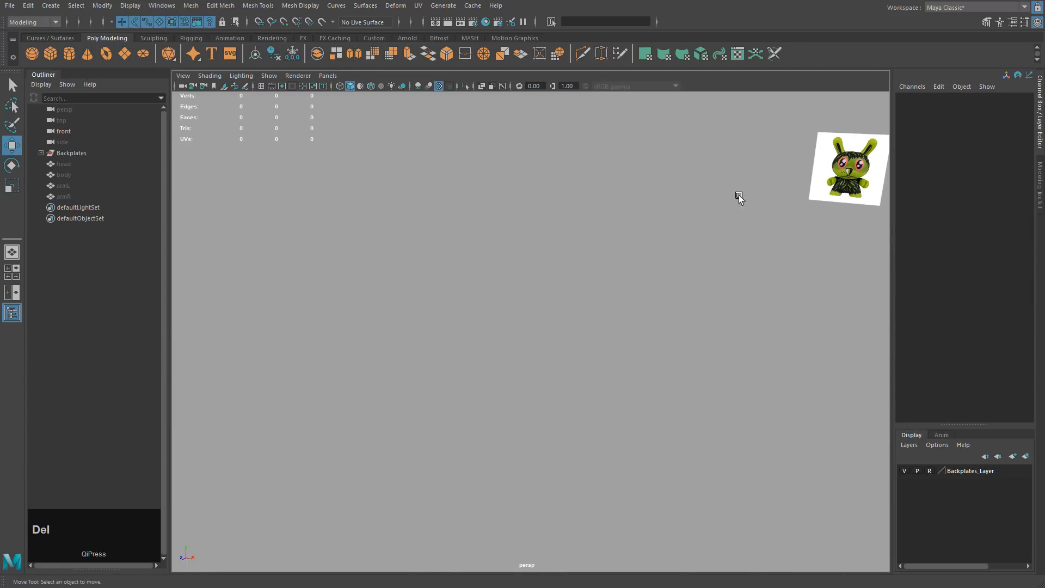
# Switch to the side view and frame the whole side reference figure with the grid
pyautogui.keyDown('alt'); pyautogui.moveTo(790, 227); pyautogui.dragTo(741, 191, button='middle'); pyautogui.keyUp('alt')
pyautogui.press('space')
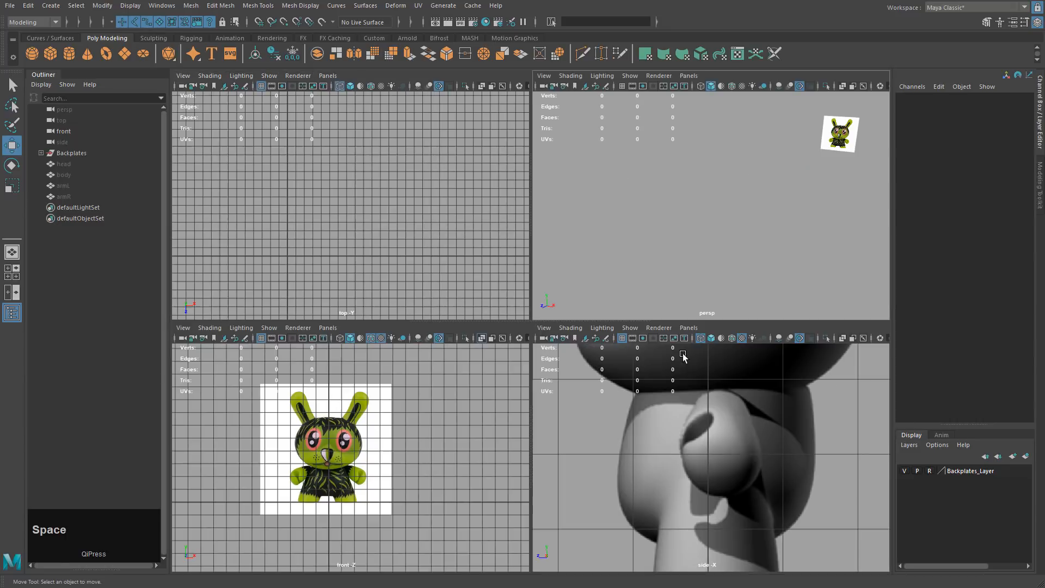
pyautogui.press('space')
pyautogui.click(635, 332)
pyautogui.scroll(-5, 629, 284)
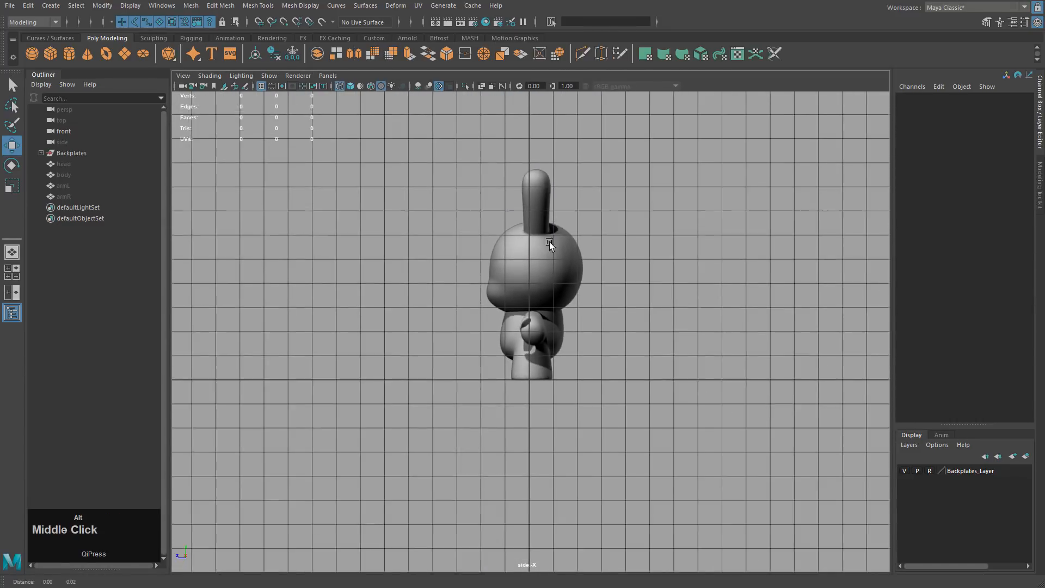
pyautogui.keyDown('alt'); pyautogui.moveTo(550, 242); pyautogui.dragTo(570, 306, button='middle'); pyautogui.keyUp('alt')
pyautogui.keyDown('alt'); pyautogui.moveTo(492, 304); pyautogui.dragTo(560, 305, button='middle'); pyautogui.keyUp('alt')
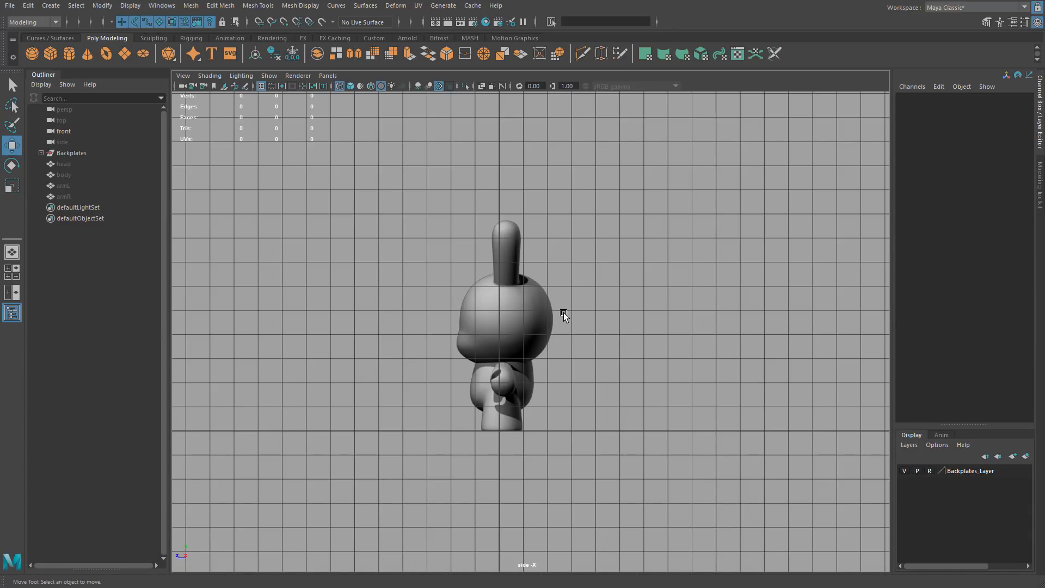
pyautogui.keyDown('alt'); pyautogui.moveTo(574, 334); pyautogui.dragTo(589, 361, button='middle'); pyautogui.keyUp('alt')
pyautogui.scroll(2, 570, 361)
# Show the four-view layout and frame the front and side references closely in their views for comparison
pyautogui.press('space')
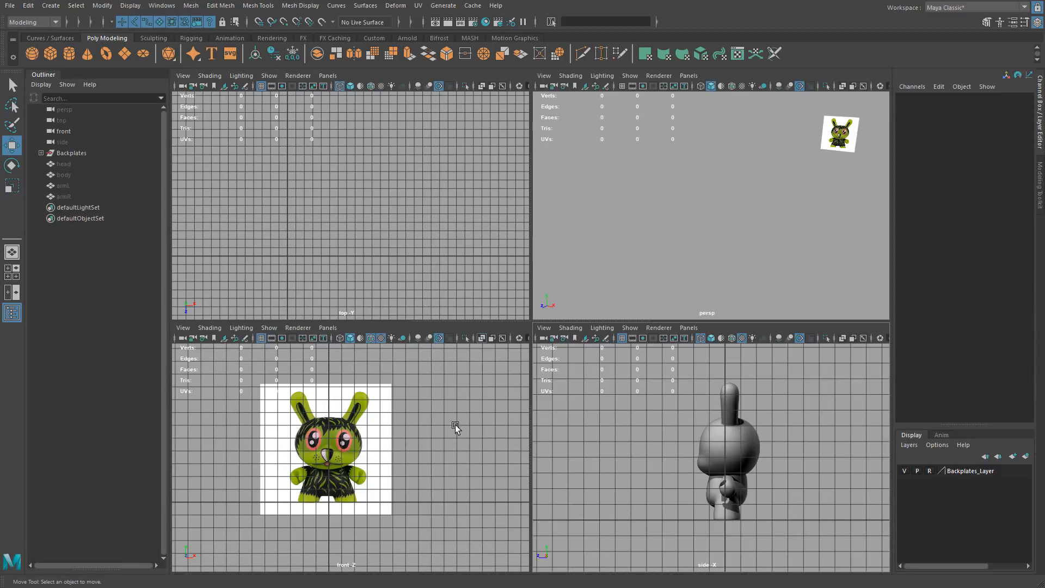
pyautogui.keyDown('alt'); pyautogui.moveTo(665, 471); pyautogui.dragTo(663, 469, button='middle'); pyautogui.keyUp('alt')
pyautogui.keyDown('alt'); pyautogui.moveTo(494, 442); pyautogui.dragTo(511, 453, button='middle'); pyautogui.keyUp('alt')
pyautogui.keyDown('alt'); pyautogui.moveTo(511, 453); pyautogui.dragTo(691, 470); pyautogui.keyUp('alt')
pyautogui.keyDown('alt'); pyautogui.moveTo(497, 439); pyautogui.dragTo(502, 439, button='middle'); pyautogui.keyUp('alt')
pyautogui.keyDown('alt'); pyautogui.moveTo(501, 440); pyautogui.dragTo(493, 442); pyautogui.keyUp('alt')
pyautogui.keyDown('alt'); pyautogui.moveTo(494, 442); pyautogui.dragTo(494, 440, button='middle'); pyautogui.keyUp('alt')
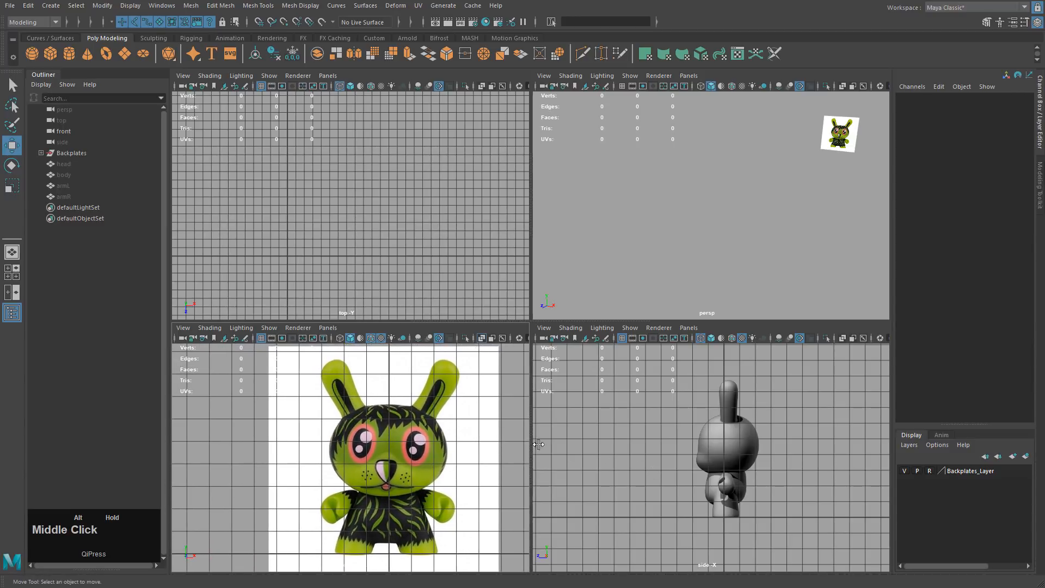
pyautogui.middleClick(674, 466)
pyautogui.keyDown('alt'); pyautogui.moveTo(674, 465); pyautogui.dragTo(670, 465); pyautogui.keyUp('alt')
pyautogui.keyDown('alt'); pyautogui.moveTo(670, 465); pyautogui.dragTo(667, 464, button='middle'); pyautogui.keyUp('alt')
pyautogui.keyDown('alt'); pyautogui.moveTo(668, 465); pyautogui.dragTo(685, 470); pyautogui.keyUp('alt')
pyautogui.keyDown('alt'); pyautogui.moveTo(686, 467); pyautogui.dragTo(689, 460, button='middle'); pyautogui.keyUp('alt')
pyautogui.keyDown('alt'); pyautogui.moveTo(689, 461); pyautogui.dragTo(692, 456); pyautogui.keyUp('alt')
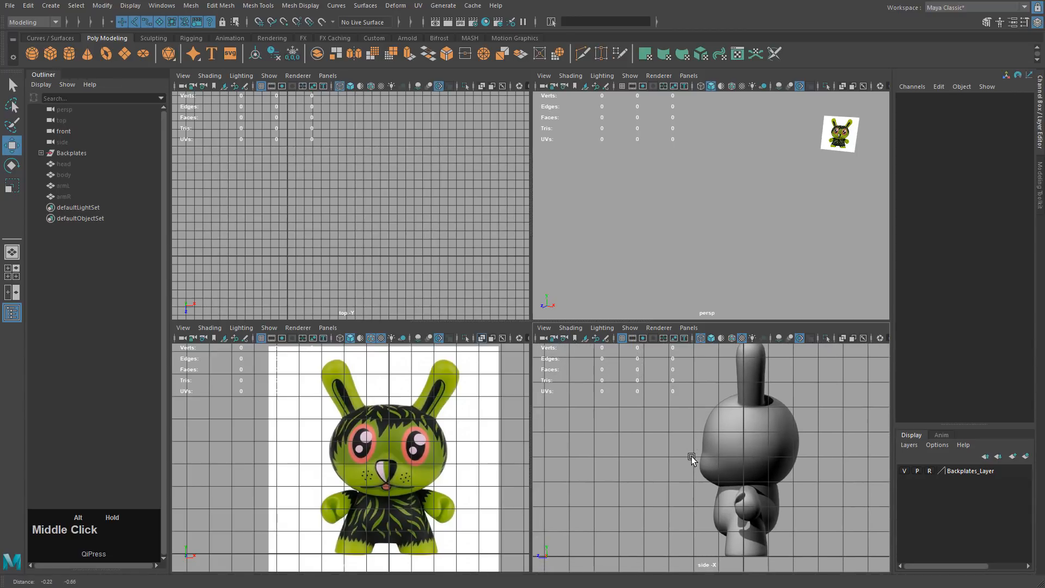
pyautogui.keyDown('alt'); pyautogui.moveTo(692, 456); pyautogui.dragTo(692, 453, button='middle'); pyautogui.keyUp('alt')
# Create a polygon cube at the origin and display the grid in the perspective view
pyautogui.click(51, 53)
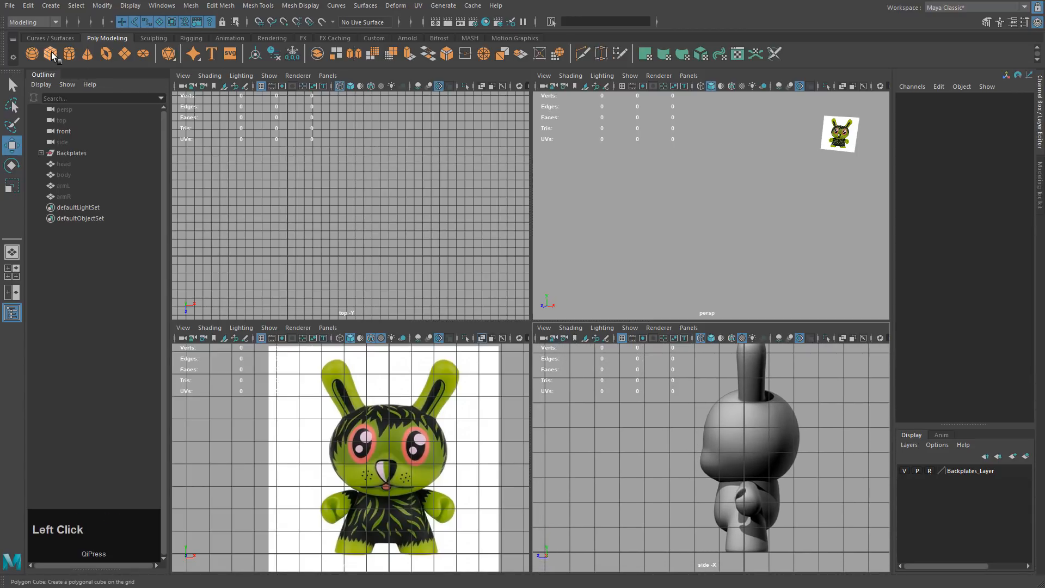
pyautogui.press('space')
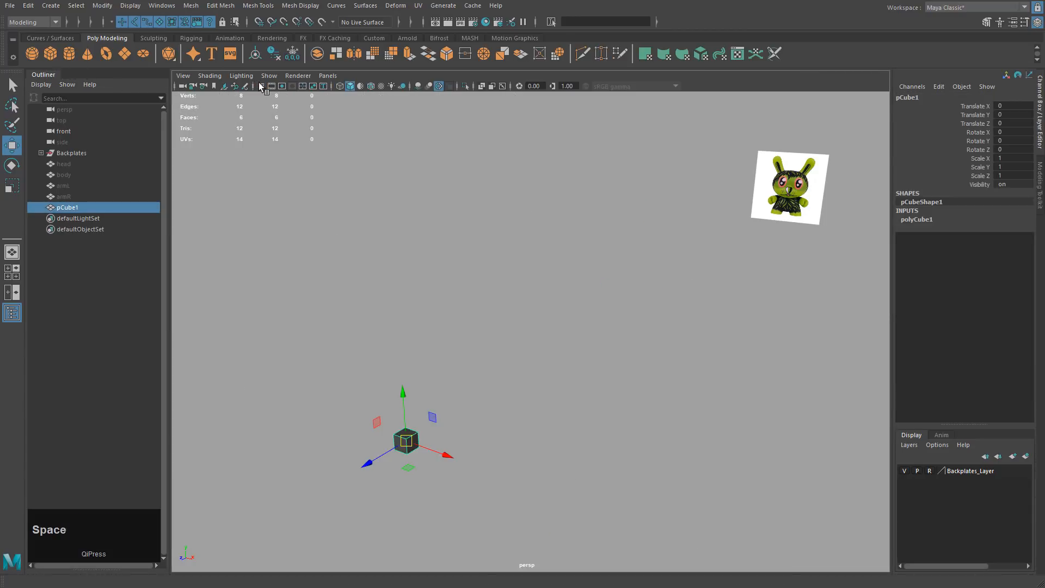
pyautogui.click(261, 86)
pyautogui.scroll(3, 568, 275)
pyautogui.press('r')
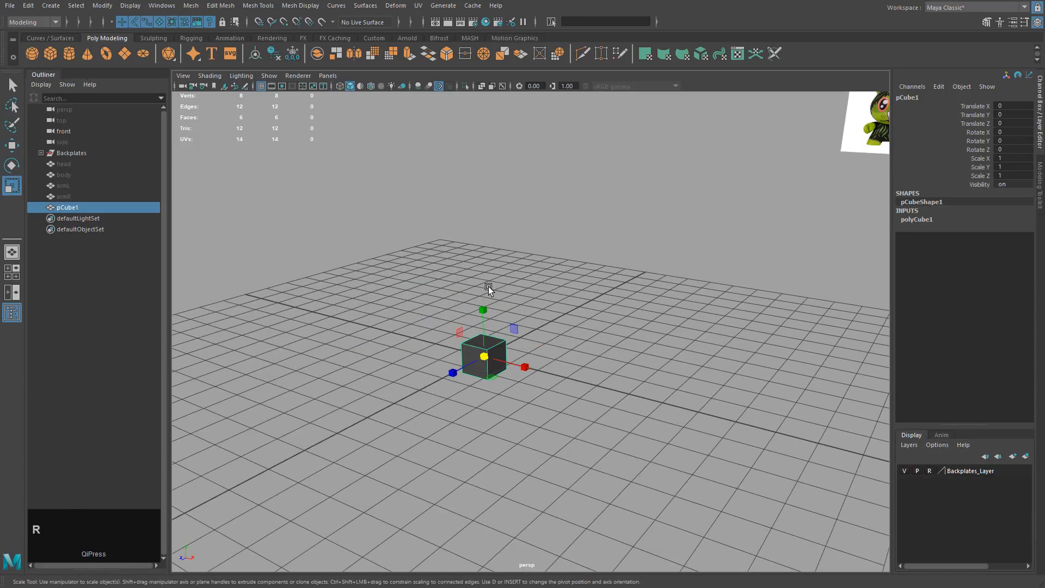
pyautogui.keyDown('alt'); pyautogui.moveTo(394, 296); pyautogui.dragTo(508, 334); pyautogui.keyUp('alt')
# Move the cube's pivot down to its bottom face by snapping it to a bottom vertex
pyautogui.press('w')
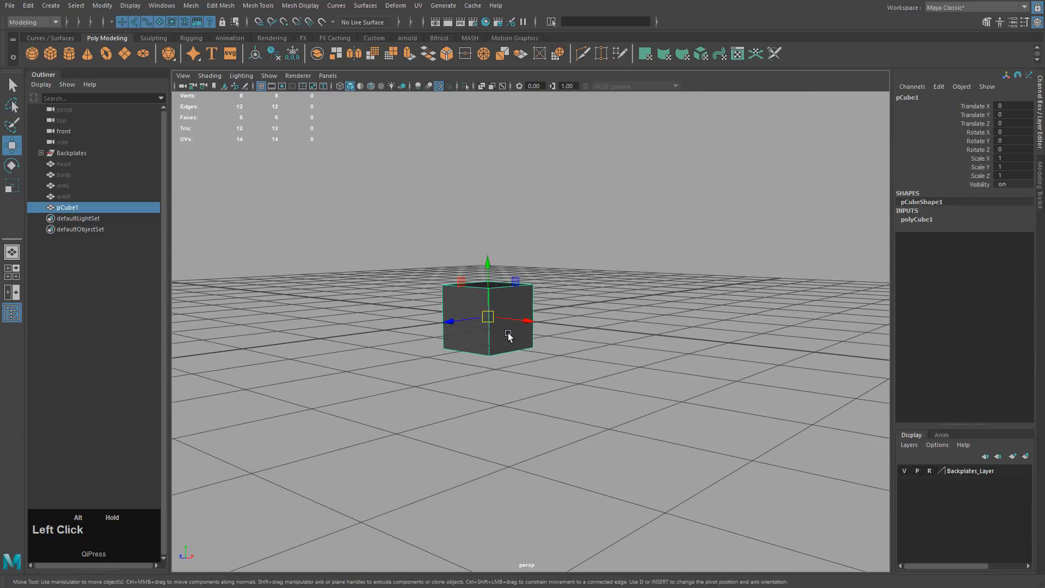
pyautogui.press('d')
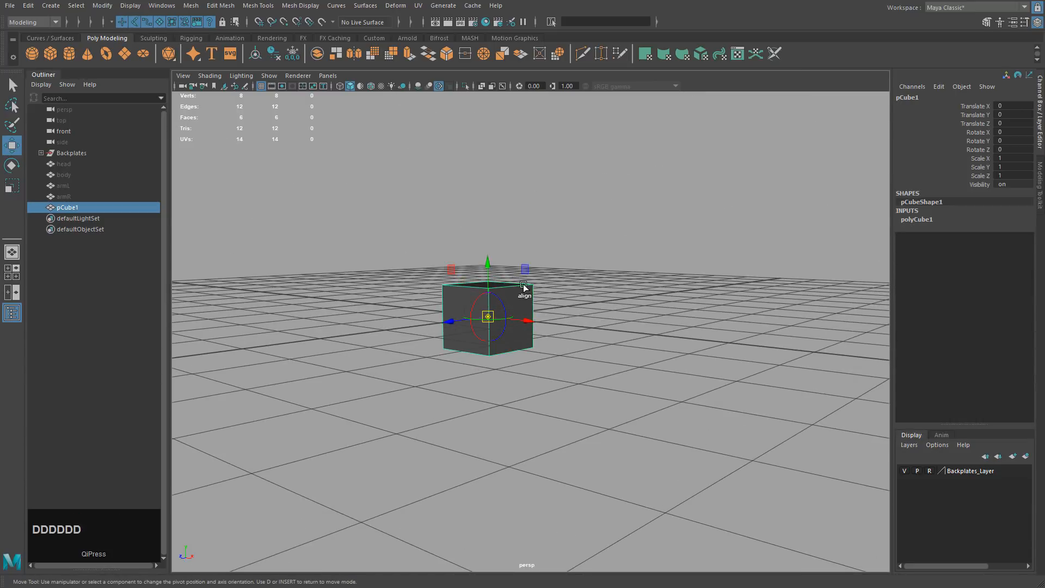
pyautogui.press('d')
pyautogui.press('d')
pyautogui.press('d')
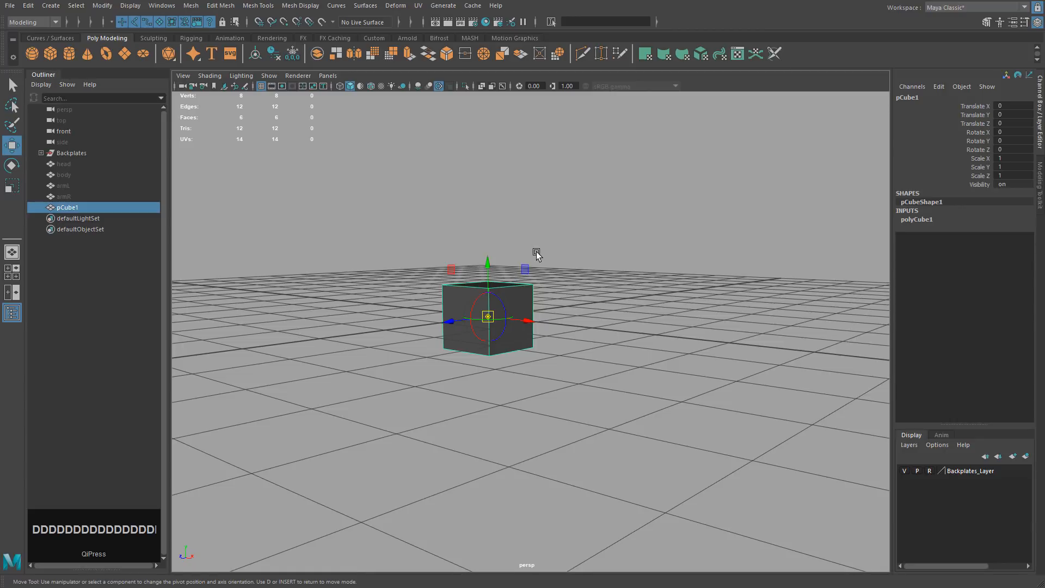
pyautogui.press('v')
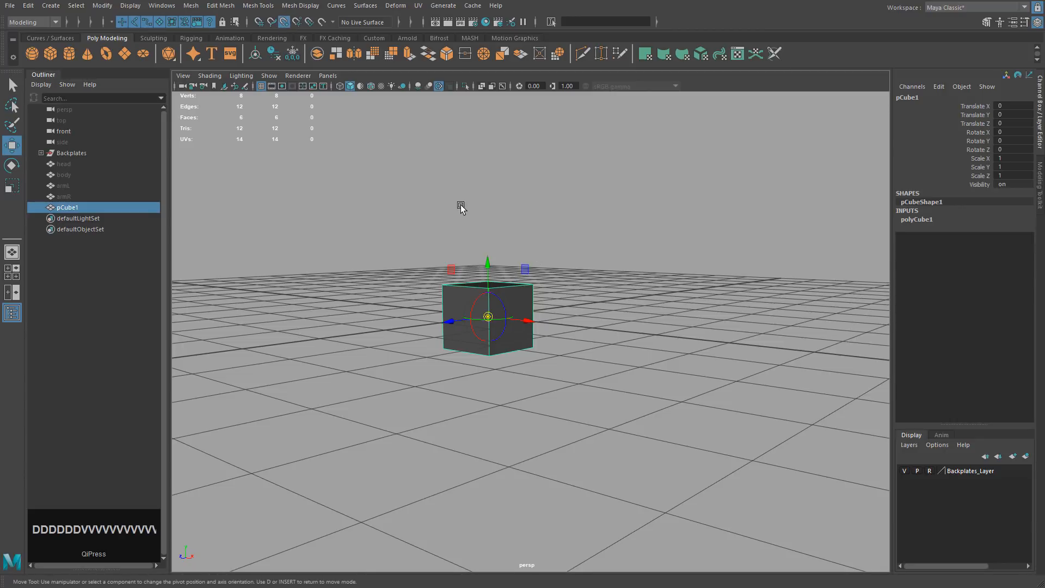
pyautogui.moveTo(486, 258); pyautogui.dragTo(502, 353)
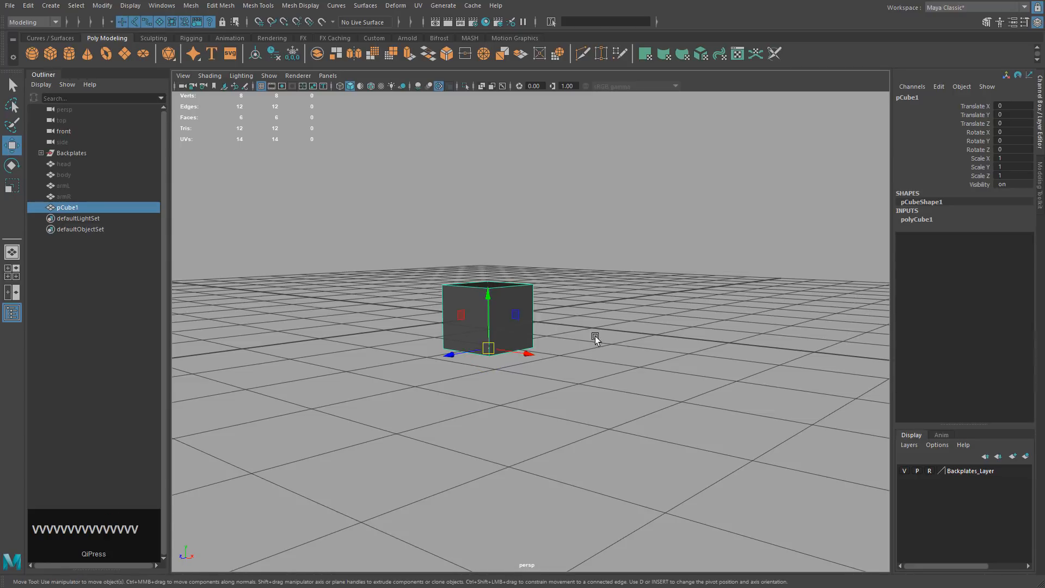
# Raise the cube with grid snapping so its base sits on the grid at Translate Y 0.5
pyautogui.keyDown('alt'); pyautogui.moveTo(596, 335); pyautogui.dragTo(557, 331); pyautogui.keyUp('alt')
pyautogui.press('w')
pyautogui.moveTo(544, 374); pyautogui.dragTo(464, 316, button='middle')
pyautogui.press('x')
pyautogui.keyDown('alt'); pyautogui.moveTo(573, 327); pyautogui.dragTo(497, 328, button='middle'); pyautogui.keyUp('alt')
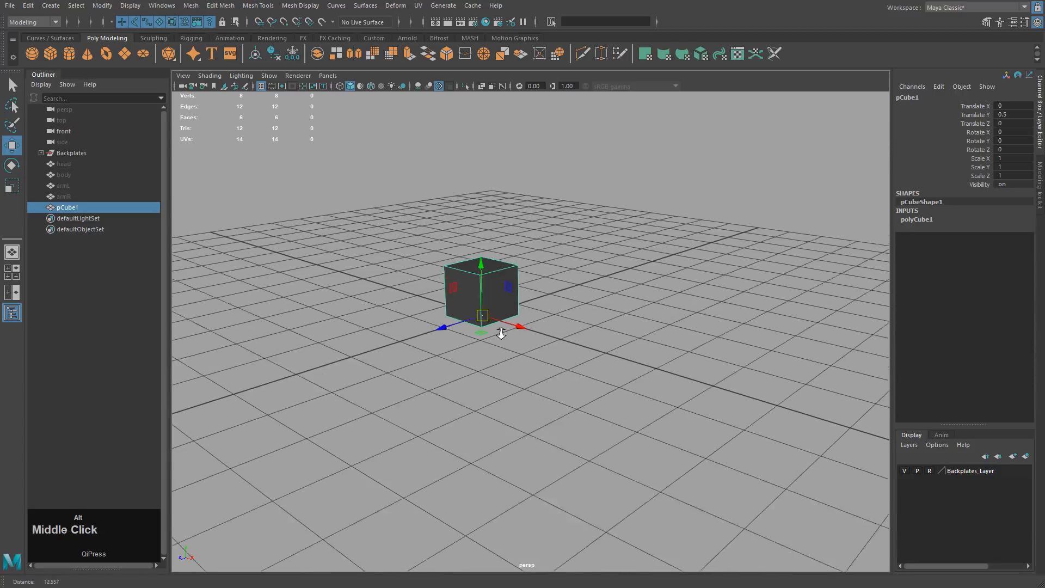
pyautogui.keyDown('alt'); pyautogui.moveTo(497, 328); pyautogui.dragTo(492, 305); pyautogui.keyUp('alt')
# Scale the cube uniformly to about 8.717 in the side view to match the figure's full height
pyautogui.press('space')
pyautogui.press('space')
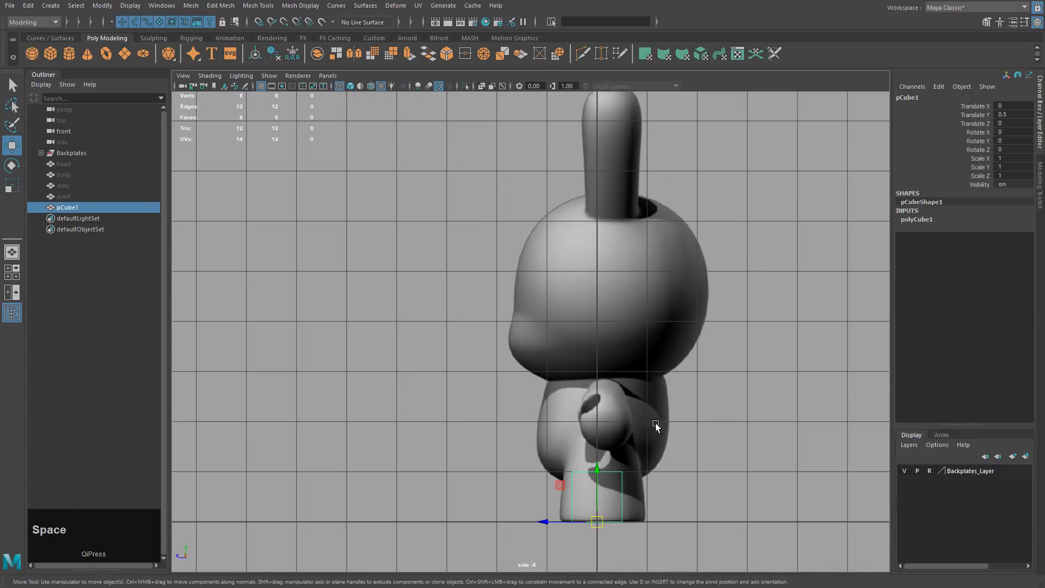
pyautogui.press('r')
pyautogui.keyDown('alt'); pyautogui.moveTo(626, 397); pyautogui.dragTo(625, 389); pyautogui.keyUp('alt')
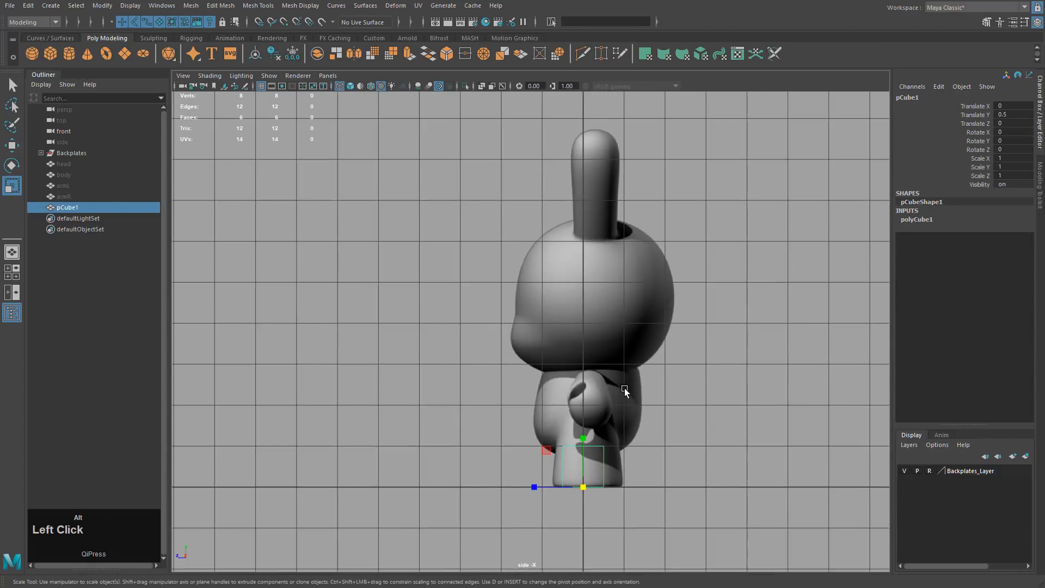
pyautogui.keyDown('alt'); pyautogui.moveTo(625, 388); pyautogui.dragTo(607, 413, button='middle'); pyautogui.keyUp('alt')
pyautogui.moveTo(521, 373); pyautogui.dragTo(515, 258, button='middle')
pyautogui.moveTo(543, 314); pyautogui.dragTo(580, 230, button='middle')
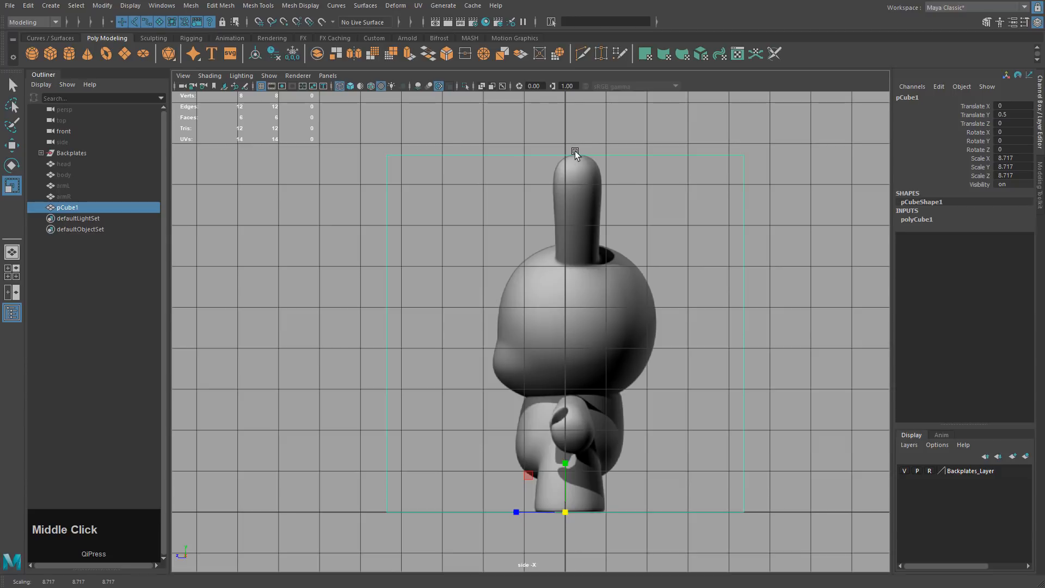
pyautogui.press('space')
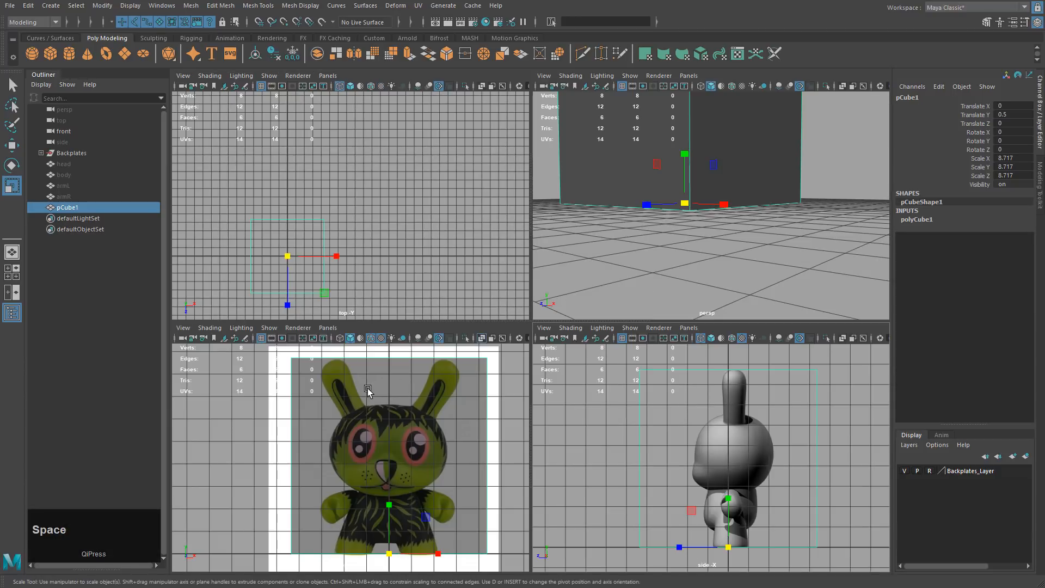
# Delete the scaled reference cube from the scene
pyautogui.press('space')
pyautogui.click(551, 147)
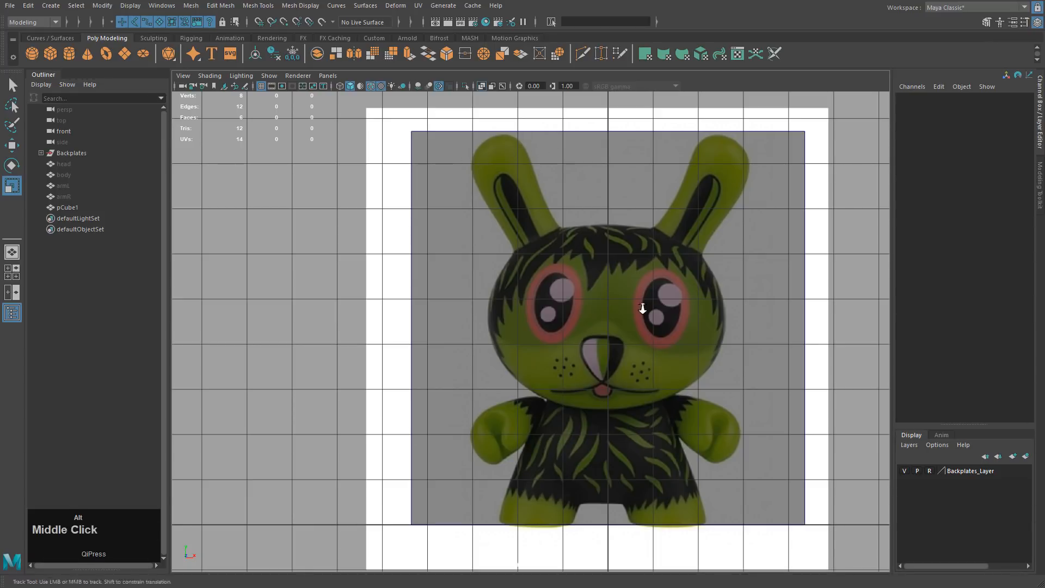
pyautogui.scroll(-3, 746, 255)
pyautogui.press('space')
pyautogui.press('space')
pyautogui.click(632, 275)
pyautogui.press('Delete')
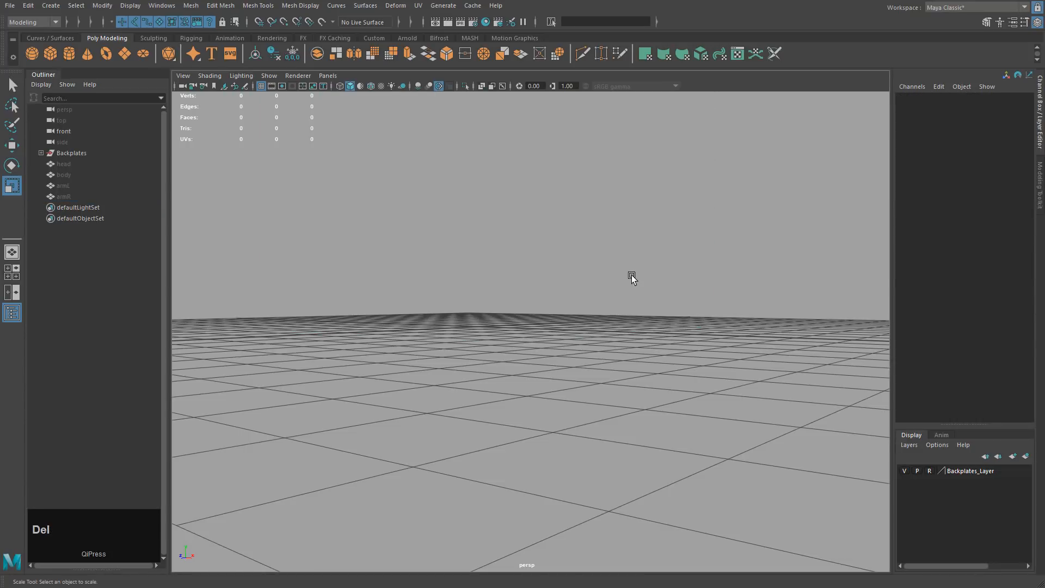
pyautogui.keyDown('alt'); pyautogui.moveTo(632, 338); pyautogui.dragTo(569, 376, button='middle'); pyautogui.keyUp('alt')
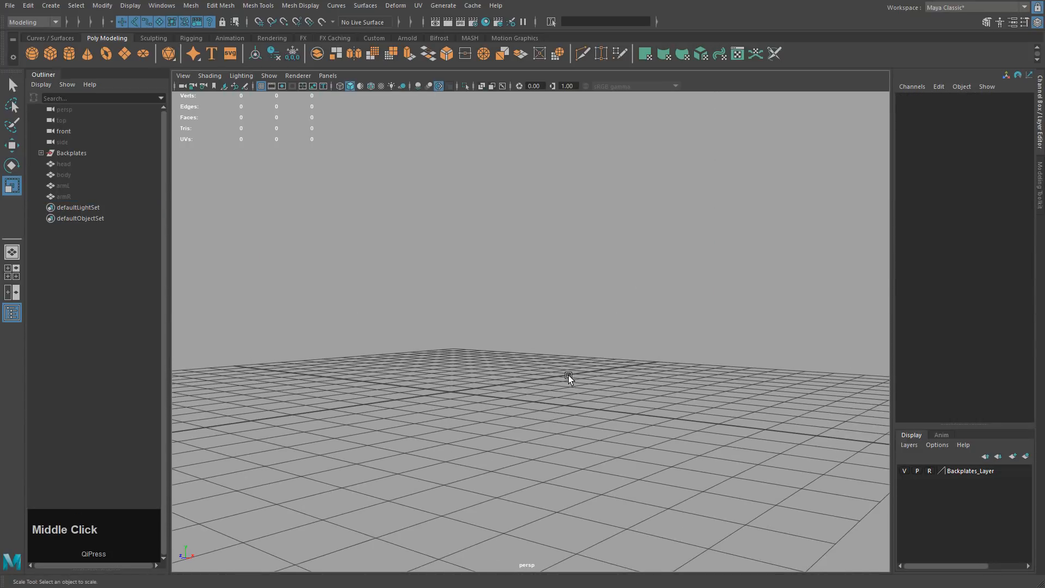
# Create a new polygon cube at the origin while viewing the front reference image
pyautogui.press('space')
pyautogui.press('space')
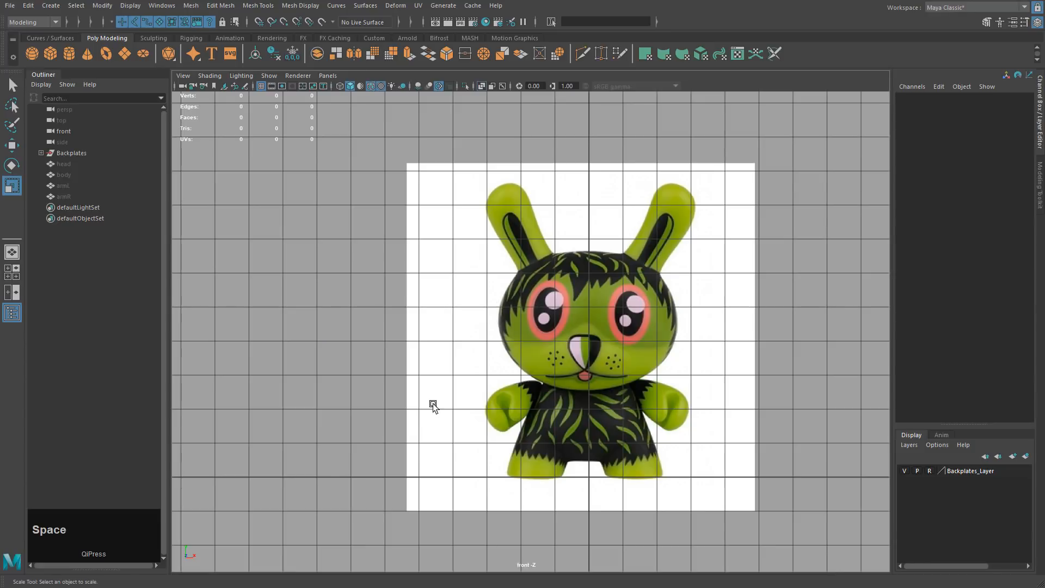
pyautogui.scroll(4, 563, 354)
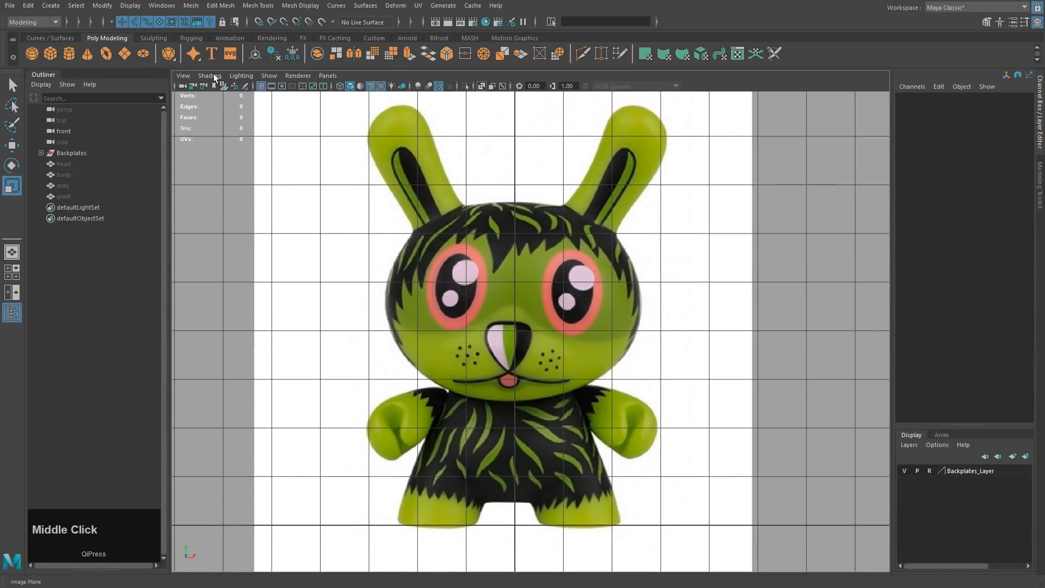
pyautogui.click(48, 51)
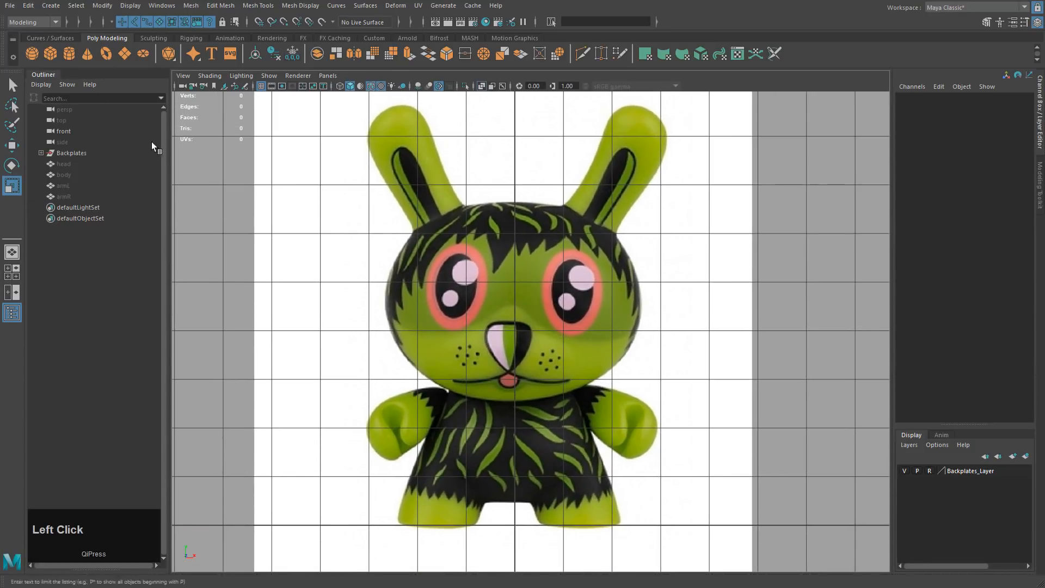
pyautogui.press('w')
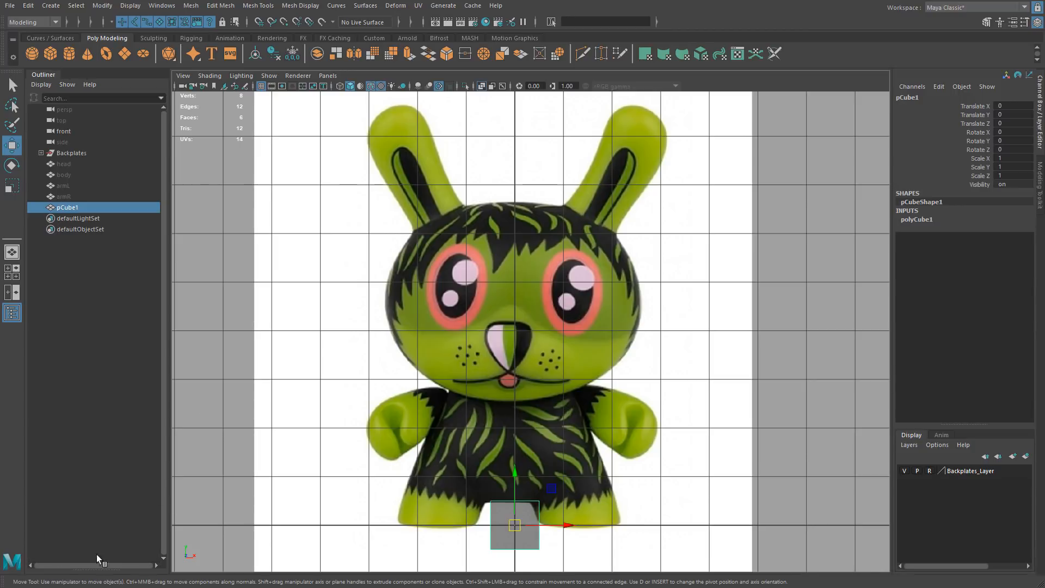
# Raise the new cube vertically to about Translate Y 4.614 so it sits over the figure's head
pyautogui.keyDown('alt'); pyautogui.moveTo(383, 475); pyautogui.dragTo(433, 484); pyautogui.keyUp('alt')
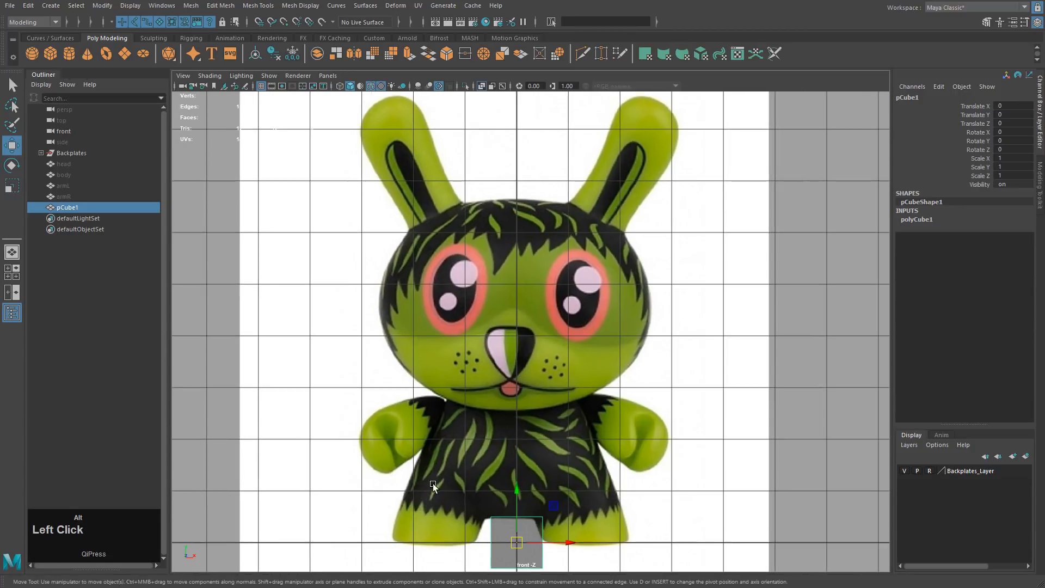
pyautogui.moveTo(457, 515); pyautogui.dragTo(458, 256, button='middle')
pyautogui.press('z')
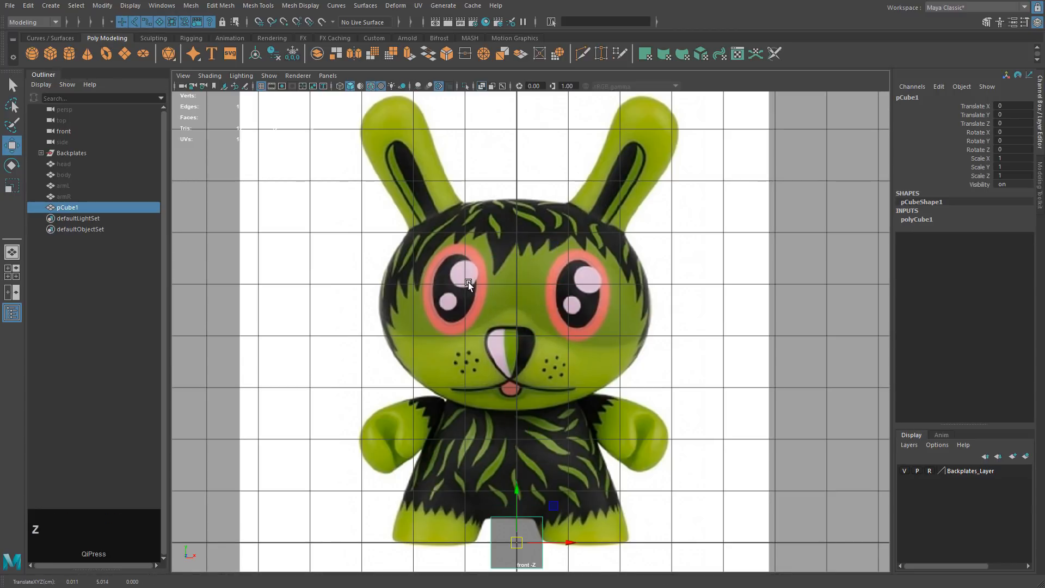
pyautogui.moveTo(515, 484); pyautogui.dragTo(540, 243)
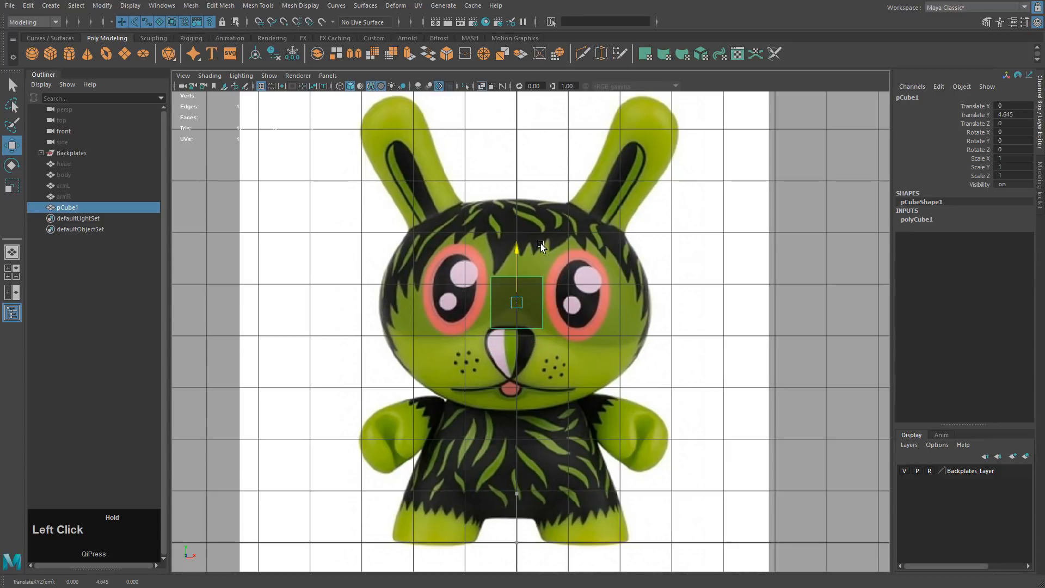
# Scale the cube to about 5.683 × 4.159 × 4.159 around the head and turn on its smooth mesh preview
pyautogui.keyDown('alt'); pyautogui.moveTo(424, 320); pyautogui.dragTo(609, 367, button='middle'); pyautogui.keyUp('alt')
pyautogui.scroll(2, 427, 366)
pyautogui.press('r')
pyautogui.moveTo(569, 362)
pyautogui.mouseDown()
pyautogui.moveTo(602, 362)
pyautogui.moveTo(586, 368)
pyautogui.mouseUp()
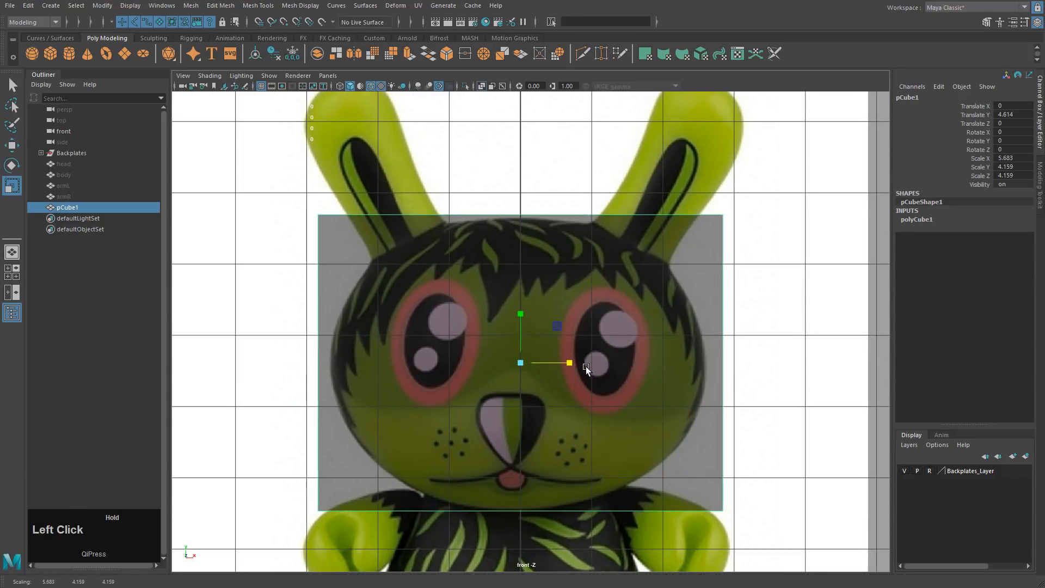
pyautogui.press('3')
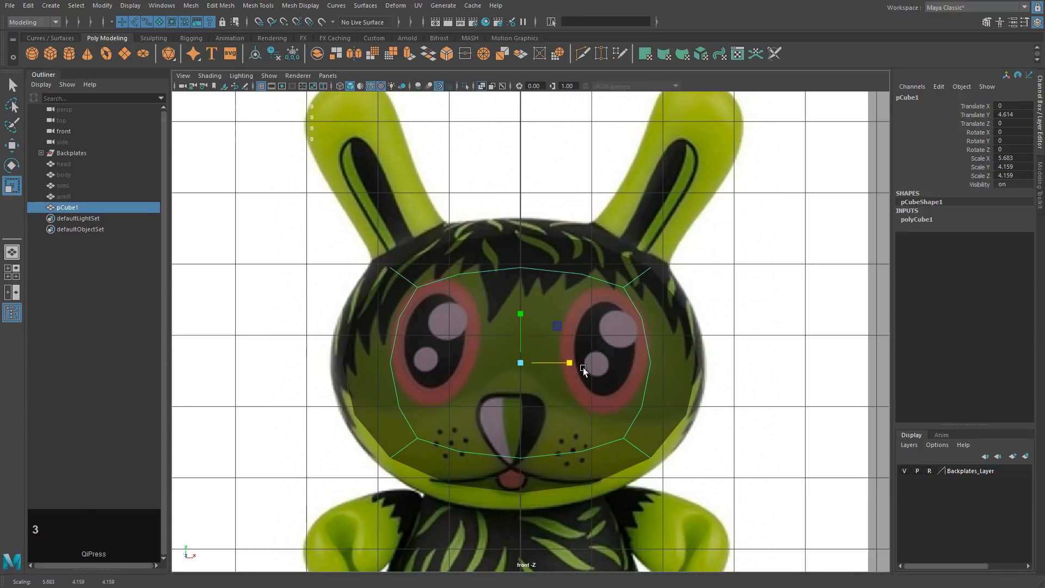
# Compare the smoothed cube with the head on the front reference, switching X-Ray display off and back on
pyautogui.keyDown('alt'); pyautogui.moveTo(525, 338); pyautogui.dragTo(525, 276, button='middle'); pyautogui.keyUp('alt')
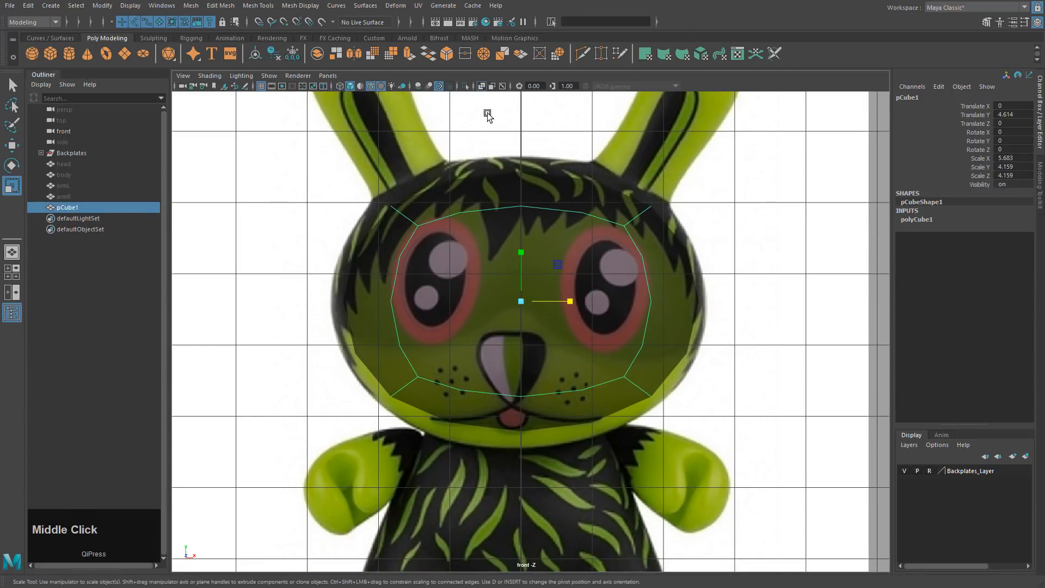
pyautogui.keyDown('alt'); pyautogui.moveTo(626, 272); pyautogui.dragTo(462, 252); pyautogui.keyUp('alt')
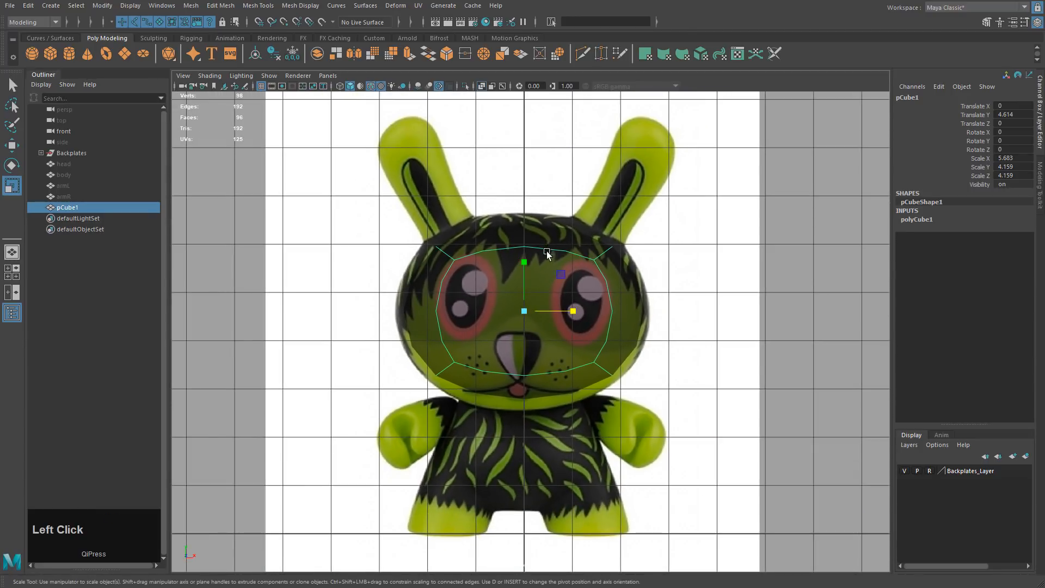
pyautogui.press('w')
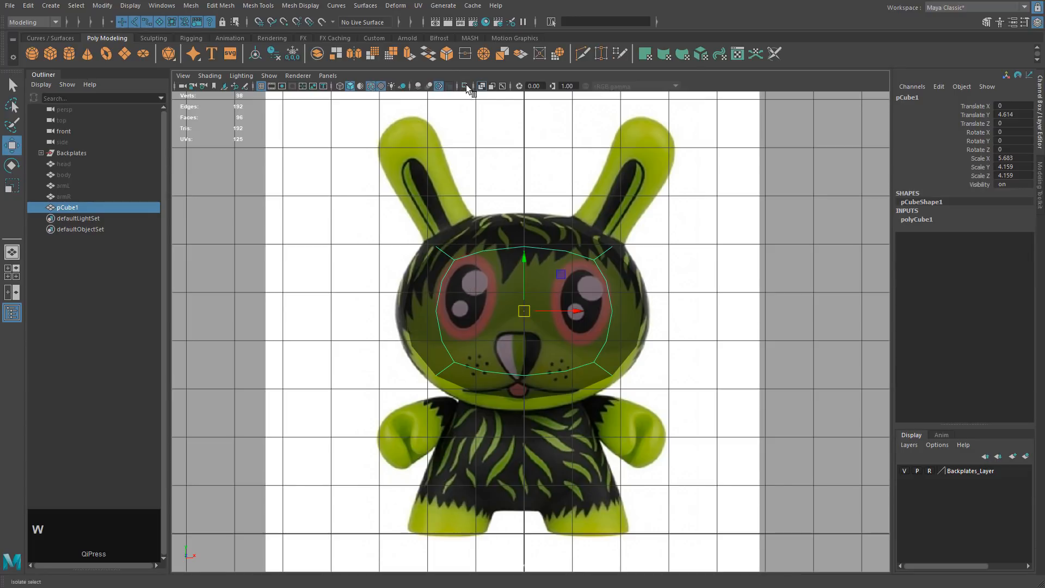
pyautogui.click(481, 86)
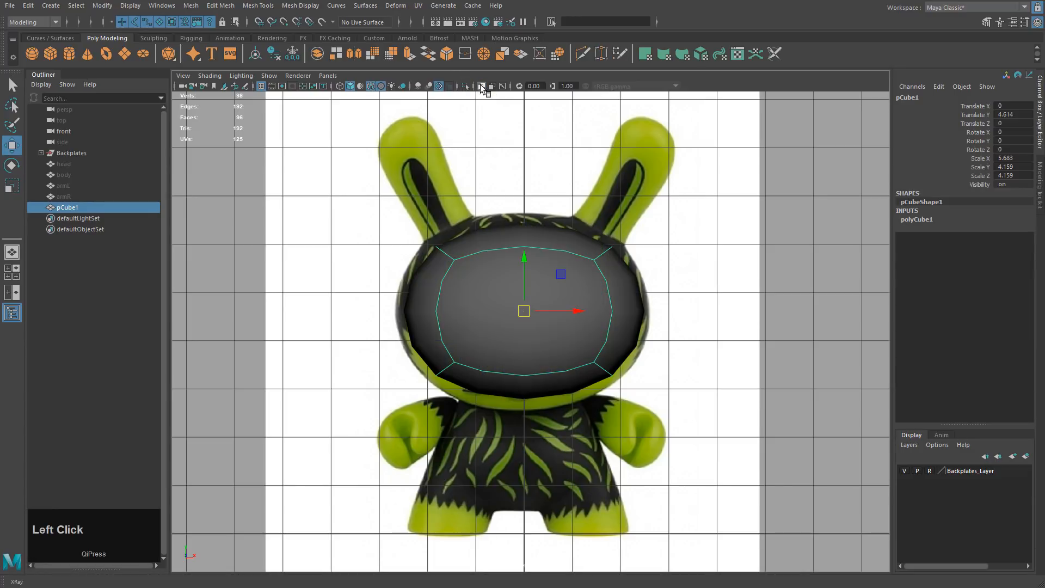
pyautogui.keyDown('alt'); pyautogui.moveTo(446, 180); pyautogui.dragTo(582, 211); pyautogui.keyUp('alt')
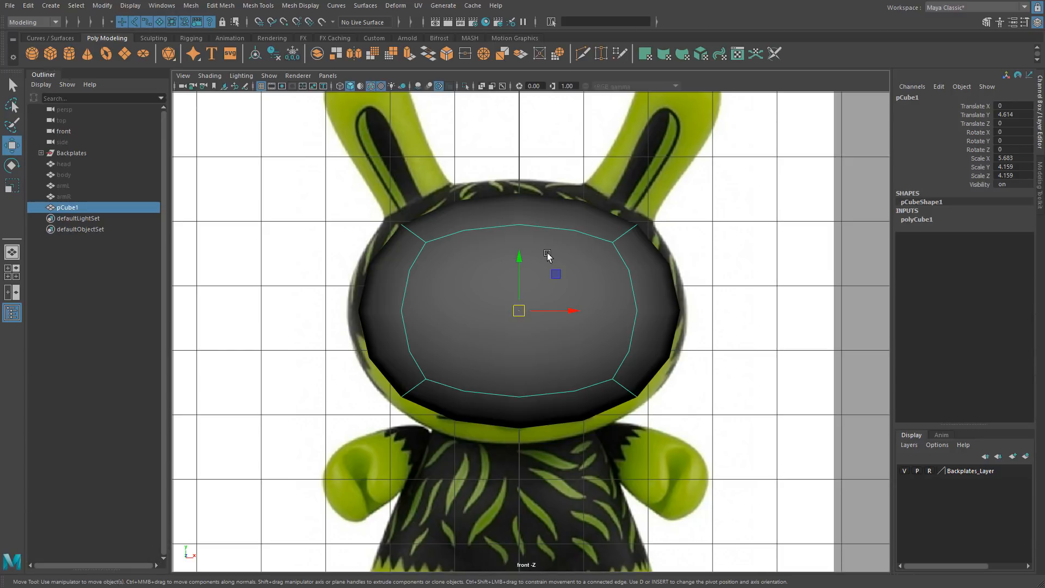
pyautogui.middleClick(577, 283)
pyautogui.keyDown('alt'); pyautogui.moveTo(577, 282); pyautogui.dragTo(595, 275); pyautogui.keyUp('alt')
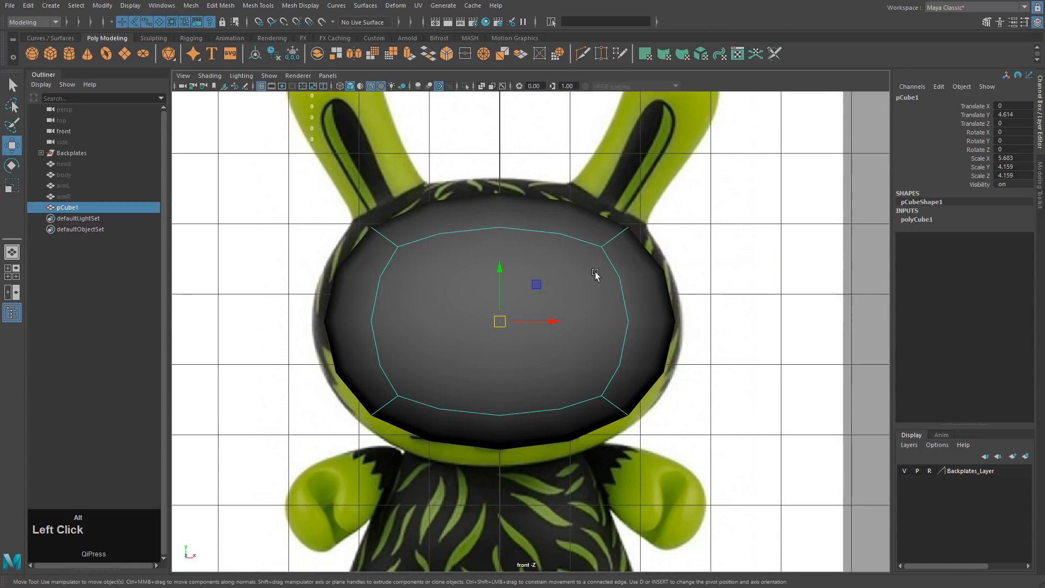
pyautogui.click(482, 86)
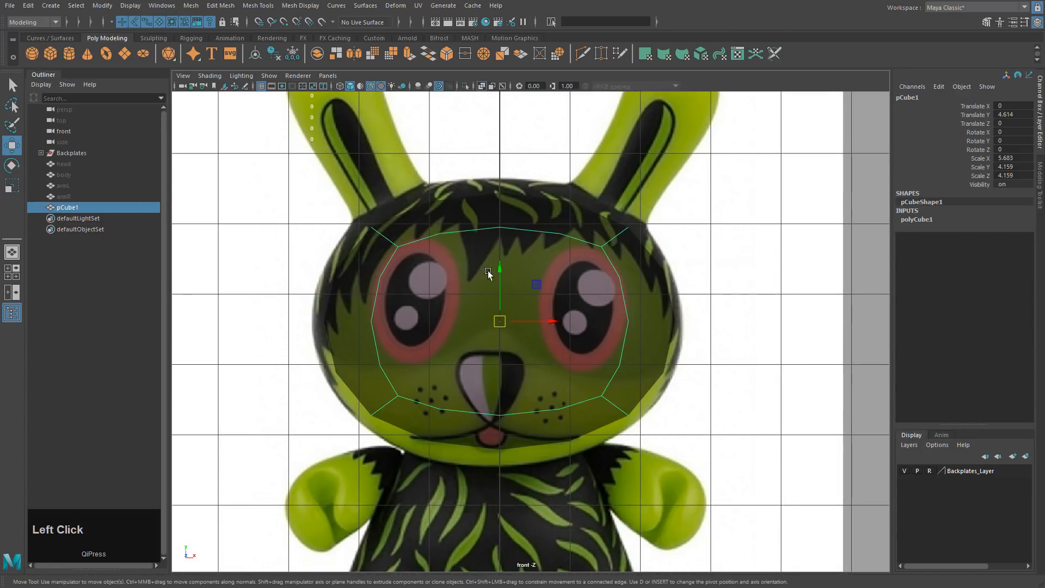
# Enlarge the smoothed cube to about 6.103 × 4.71 × 4.465 and lower it to Translate Y 4.6 to match the head
pyautogui.keyDown('alt'); pyautogui.moveTo(418, 307); pyautogui.dragTo(425, 283, button='middle'); pyautogui.keyUp('alt')
pyautogui.press('r')
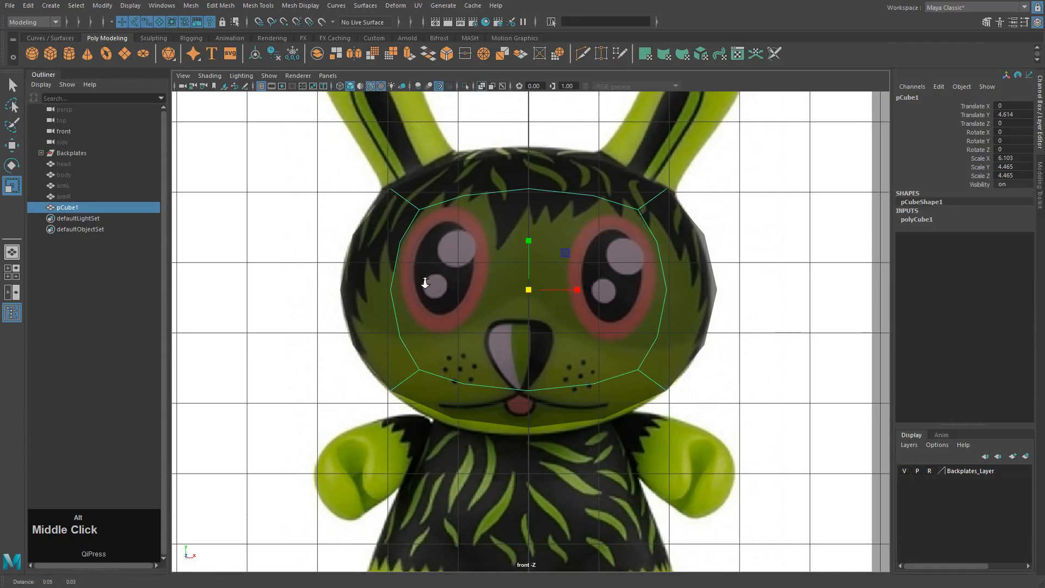
pyautogui.keyDown('alt'); pyautogui.moveTo(425, 283); pyautogui.dragTo(455, 278, button='right'); pyautogui.keyUp('alt')
pyautogui.moveTo(534, 235); pyautogui.dragTo(537, 231)
pyautogui.press('r')
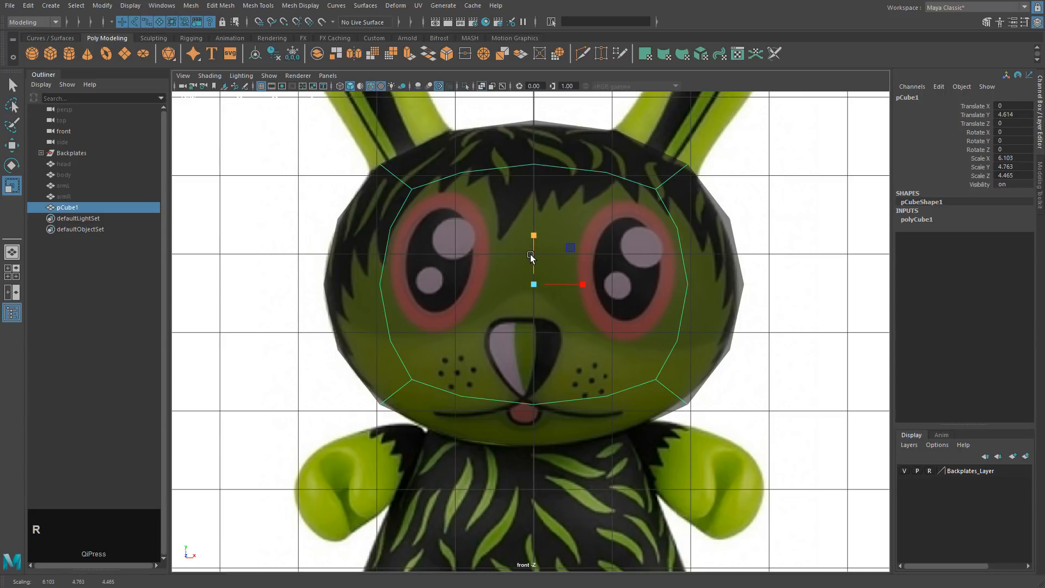
pyautogui.moveTo(534, 235); pyautogui.dragTo(534, 236)
pyautogui.press('w')
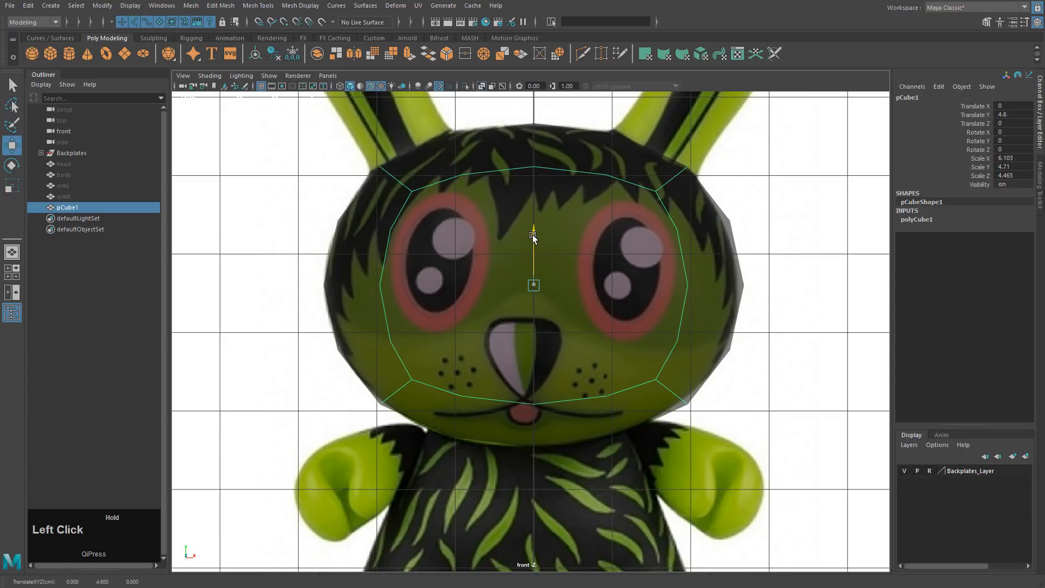
# Narrow the cube to about Scale X 6.035 to fit the head's width in the front view
pyautogui.press('e')
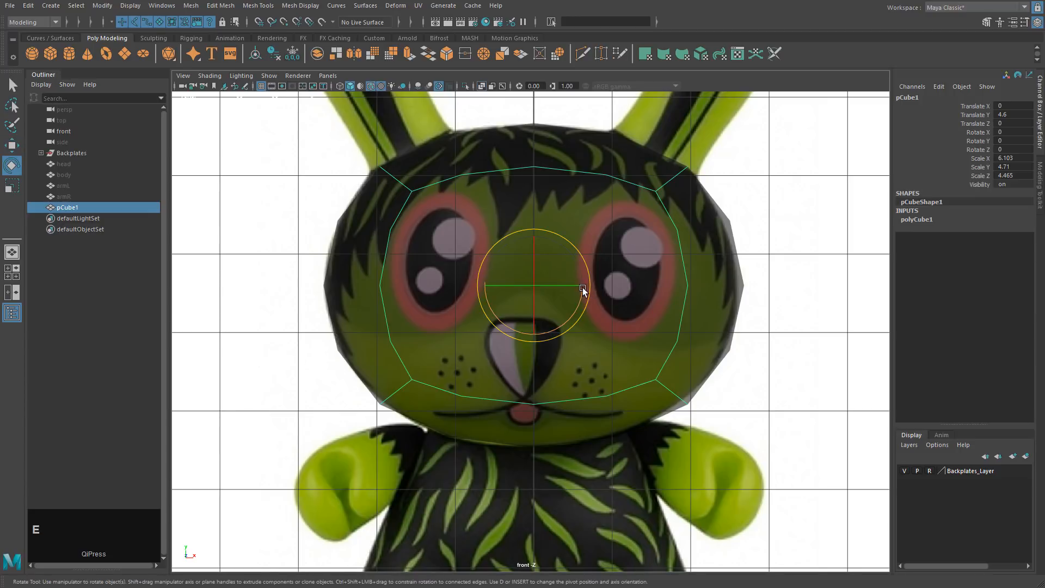
pyautogui.press('r')
pyautogui.moveTo(580, 285); pyautogui.dragTo(579, 284)
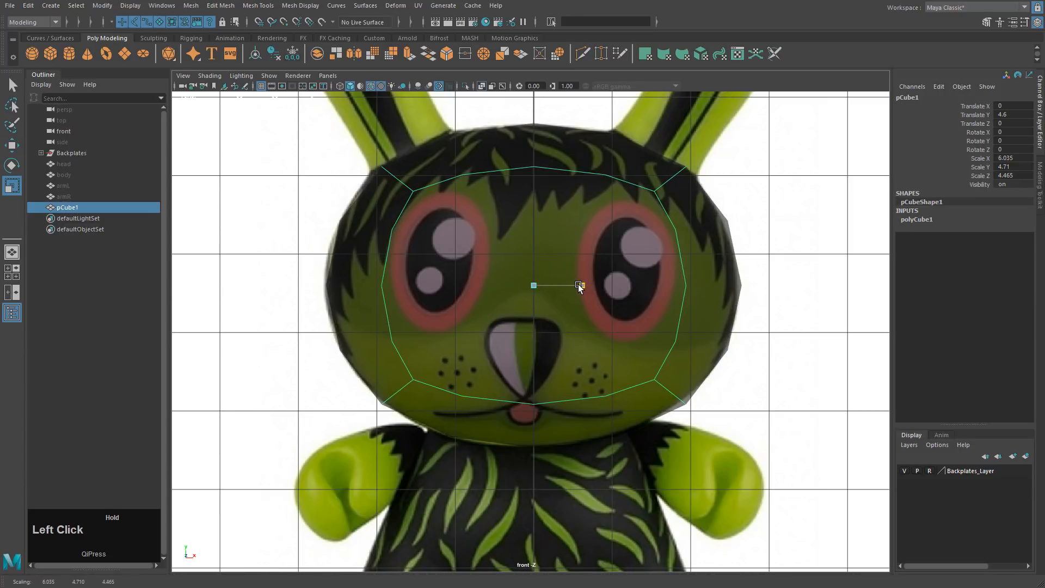
pyautogui.press('w')
pyautogui.press('e')
pyautogui.press('r')
pyautogui.moveTo(586, 286); pyautogui.dragTo(584, 286)
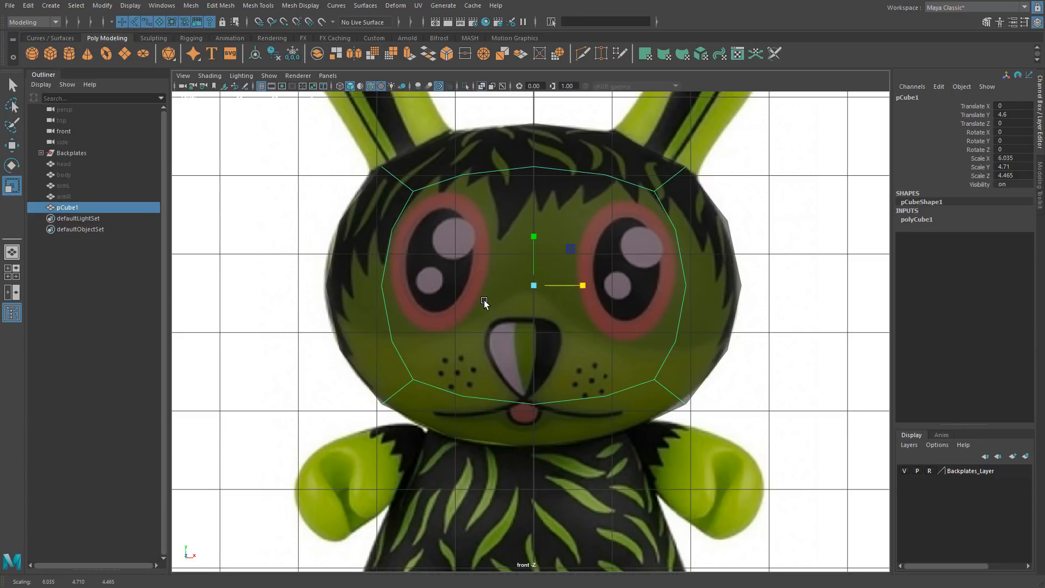
pyautogui.keyDown('alt'); pyautogui.moveTo(366, 282); pyautogui.dragTo(356, 286, button='middle'); pyautogui.keyUp('alt')
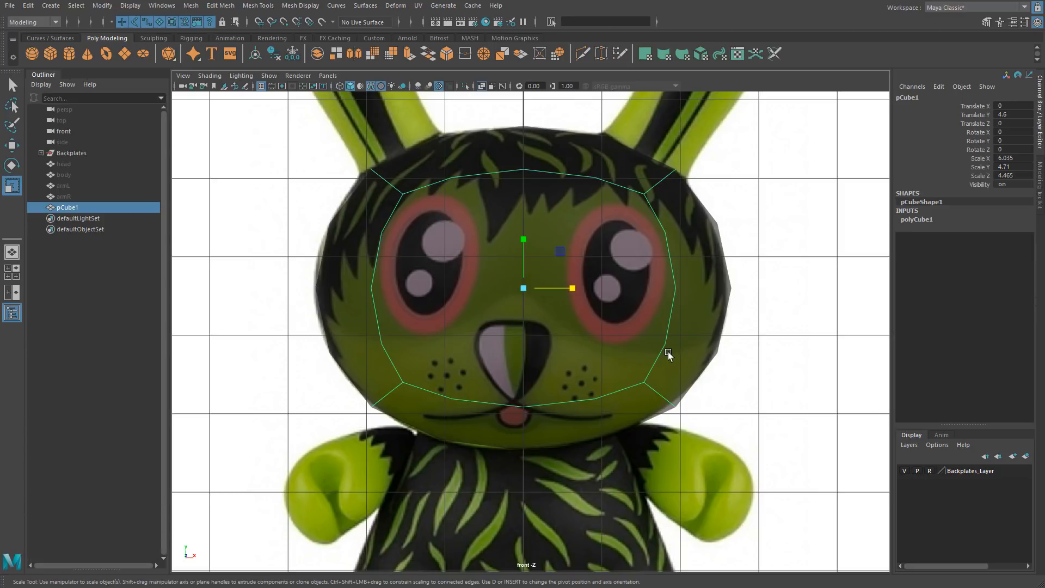
# Display the side view with smooth shading and X-Ray so the side reference shows through the cube
pyautogui.keyDown('alt'); pyautogui.moveTo(668, 351); pyautogui.dragTo(721, 393, button='middle'); pyautogui.keyUp('alt')
pyautogui.press('space')
pyautogui.press('space')
pyautogui.keyDown('alt'); pyautogui.moveTo(534, 367); pyautogui.dragTo(653, 319); pyautogui.keyUp('alt')
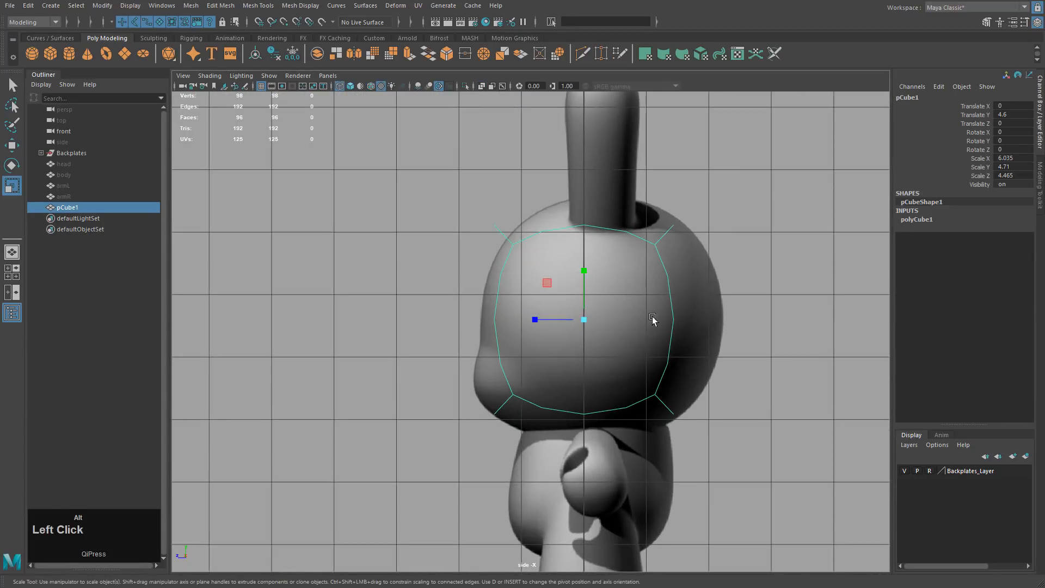
pyautogui.keyDown('alt'); pyautogui.moveTo(634, 317); pyautogui.dragTo(526, 331, button='middle'); pyautogui.keyUp('alt')
pyautogui.press('5')
pyautogui.keyDown('alt'); pyautogui.moveTo(526, 330); pyautogui.dragTo(574, 344); pyautogui.keyUp('alt')
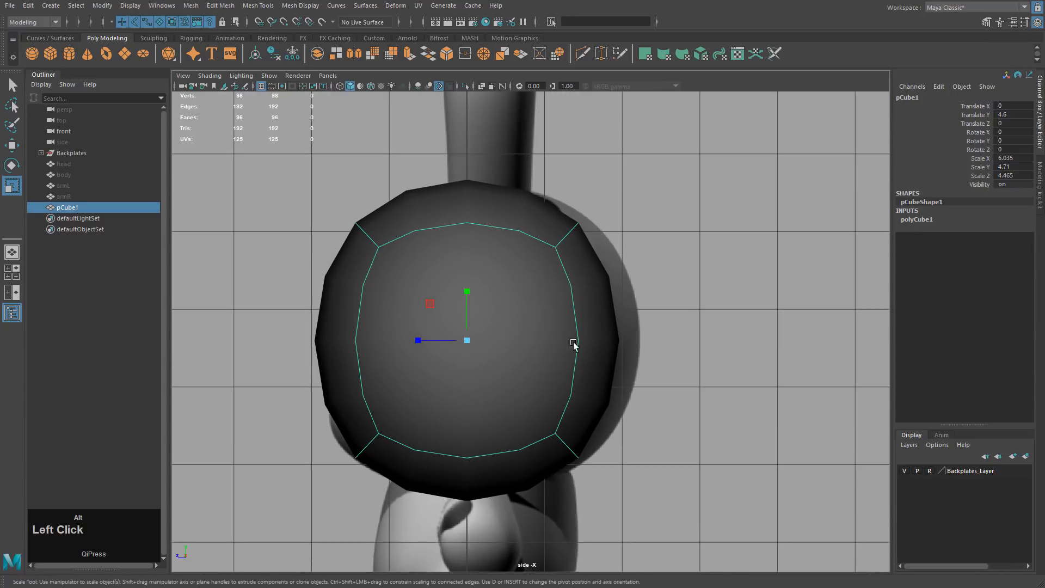
pyautogui.press('4')
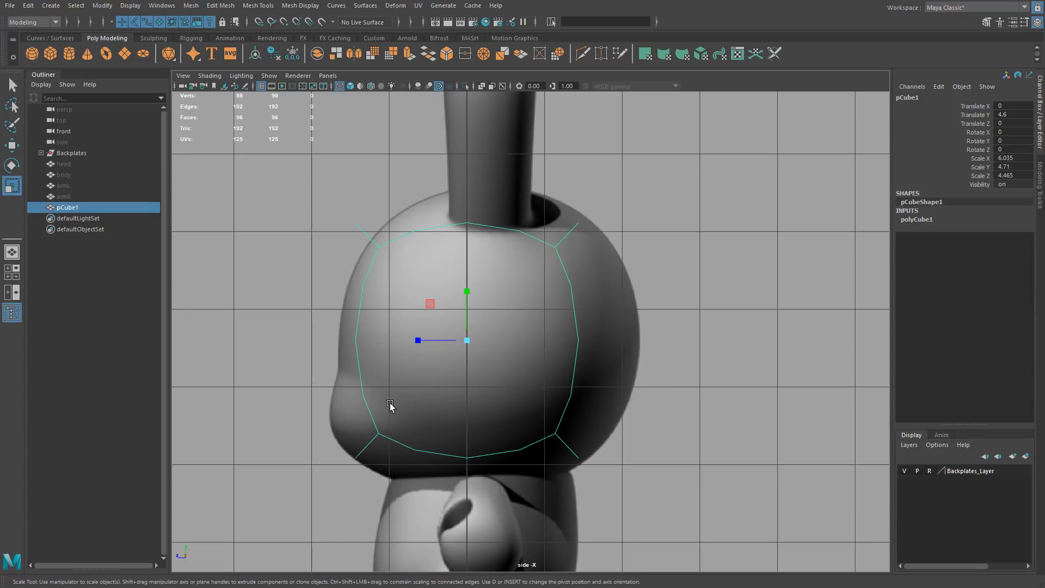
pyautogui.press('5')
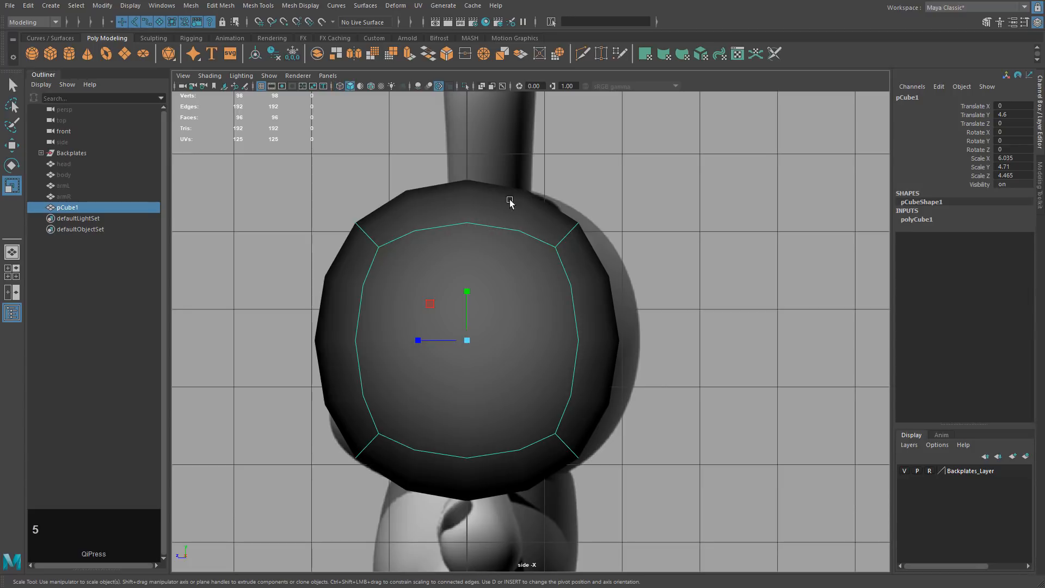
pyautogui.click(482, 86)
# Shift the cube back to about Translate Z -0.287 and set its depth to about Scale Z 4.416 to match the head's side profile
pyautogui.press('w')
pyautogui.scroll(2, 405, 345)
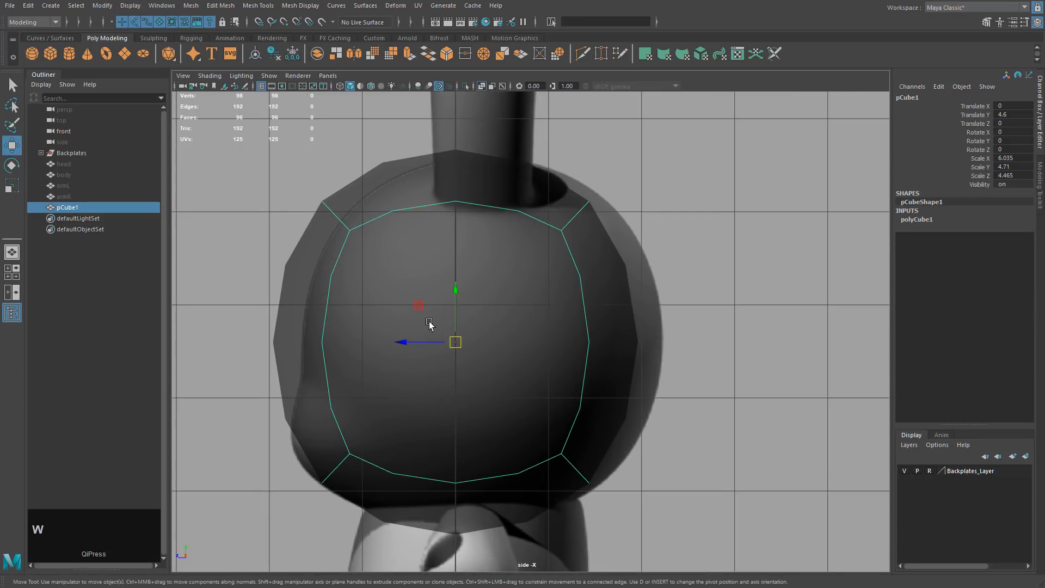
pyautogui.moveTo(406, 344); pyautogui.dragTo(432, 342)
pyautogui.press('r')
pyautogui.middleClick(566, 373)
pyautogui.press('w')
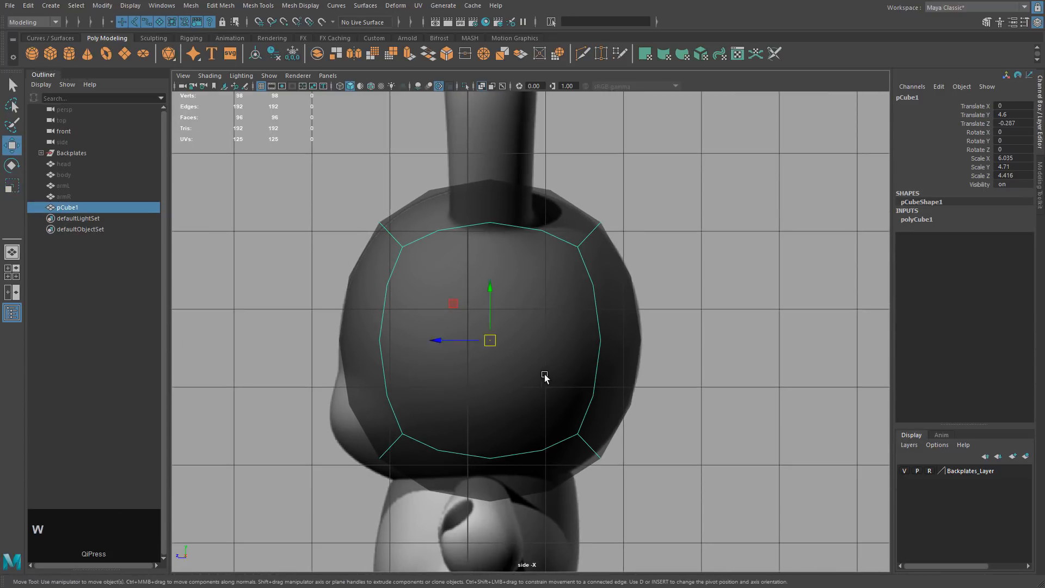
# Recheck the head fit in the front view, and frame the cube in the perspective view with its smooth preview turned off
pyautogui.press('space')
pyautogui.press('space')
pyautogui.keyDown('alt'); pyautogui.moveTo(600, 319); pyautogui.dragTo(553, 371, button='middle'); pyautogui.keyUp('alt')
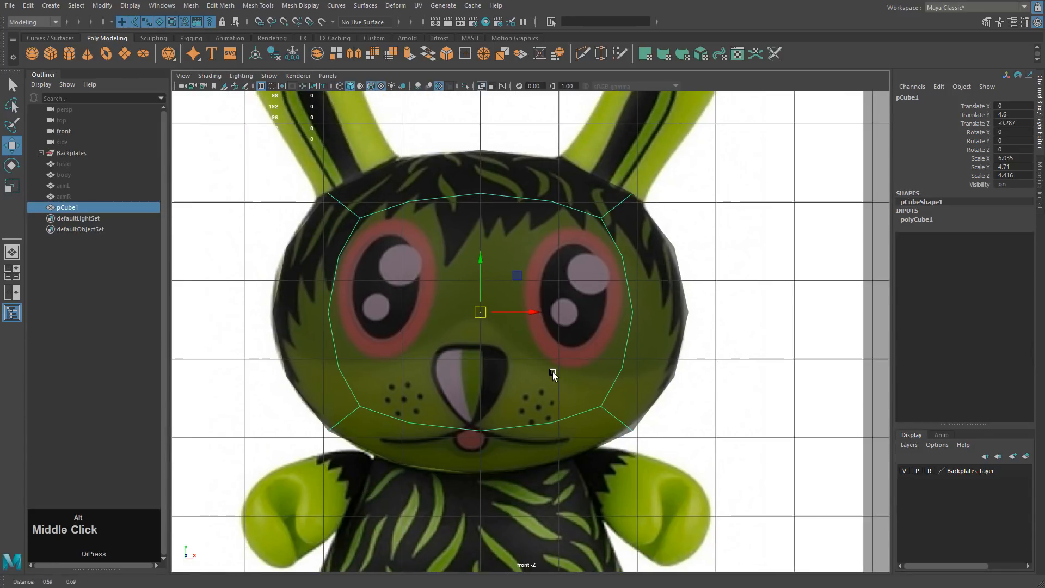
pyautogui.keyDown('alt'); pyautogui.moveTo(446, 253); pyautogui.dragTo(445, 271, button='middle'); pyautogui.keyUp('alt')
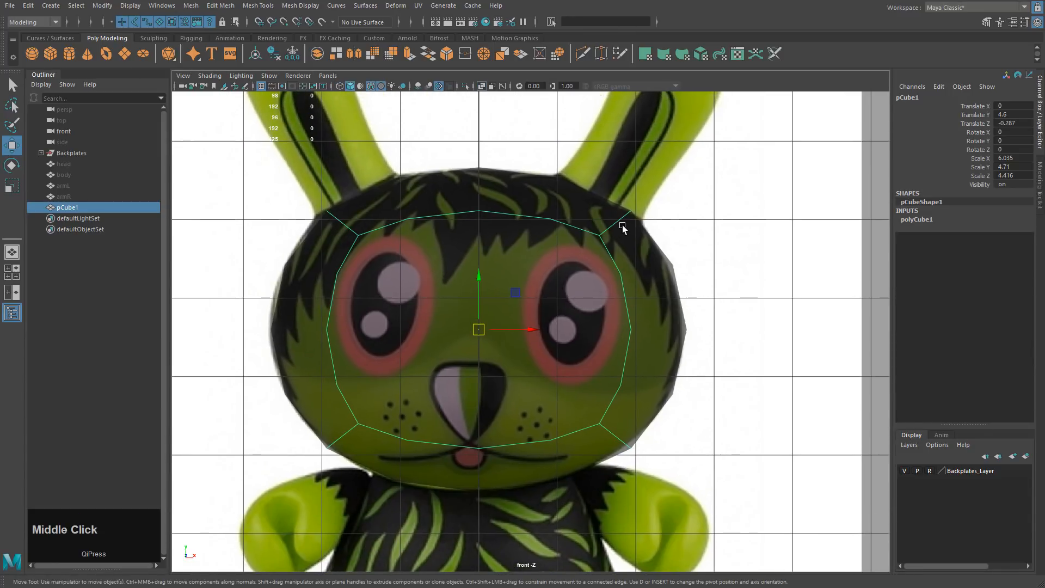
pyautogui.press('space')
pyautogui.press('space')
pyautogui.moveTo(560, 270)
pyautogui.keyDown('alt'); pyautogui.mouseDown()
pyautogui.moveTo(427, 319)
pyautogui.moveTo(569, 294)
pyautogui.moveTo(547, 282)
pyautogui.mouseUp(); pyautogui.keyUp('alt')
pyautogui.press('1')
pyautogui.press('f')
pyautogui.keyDown('alt'); pyautogui.moveTo(625, 329); pyautogui.dragTo(622, 309); pyautogui.keyUp('alt')
pyautogui.press('1')
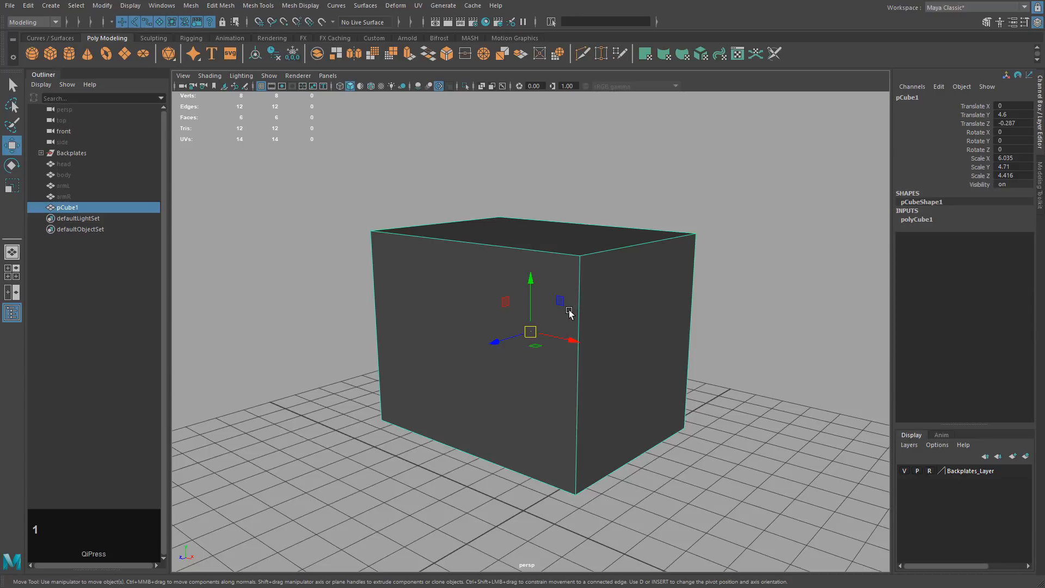
# Try pulling the cube's upper corner vertex upward in smooth preview, undo the move, and return to object mode
pyautogui.press('3')
pyautogui.rightClick(408, 240)
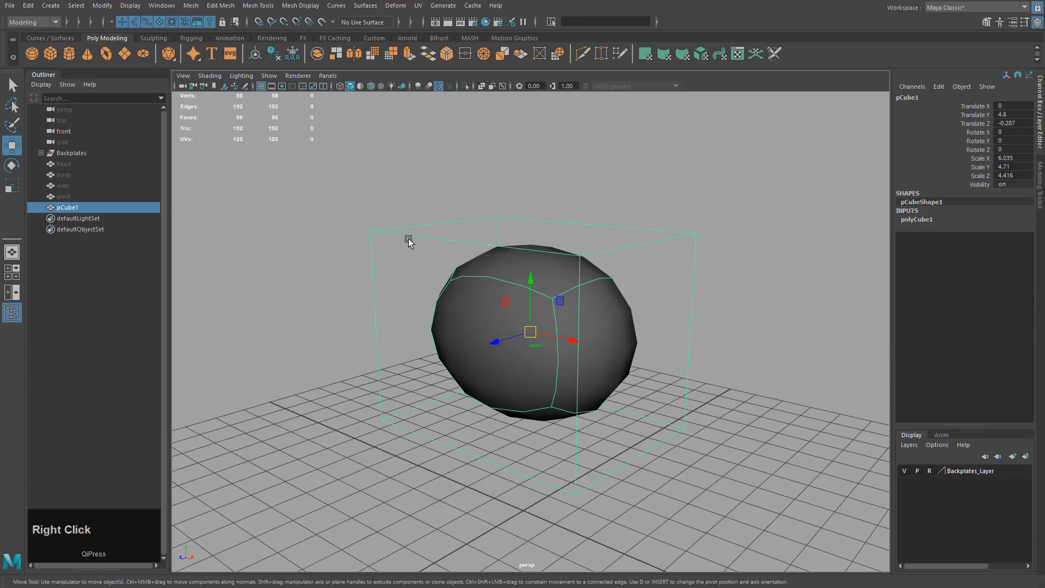
pyautogui.moveTo(409, 240); pyautogui.dragTo(362, 240, button='right')
pyautogui.moveTo(343, 204); pyautogui.dragTo(391, 255)
pyautogui.moveTo(411, 309); pyautogui.dragTo(423, 267, button='middle')
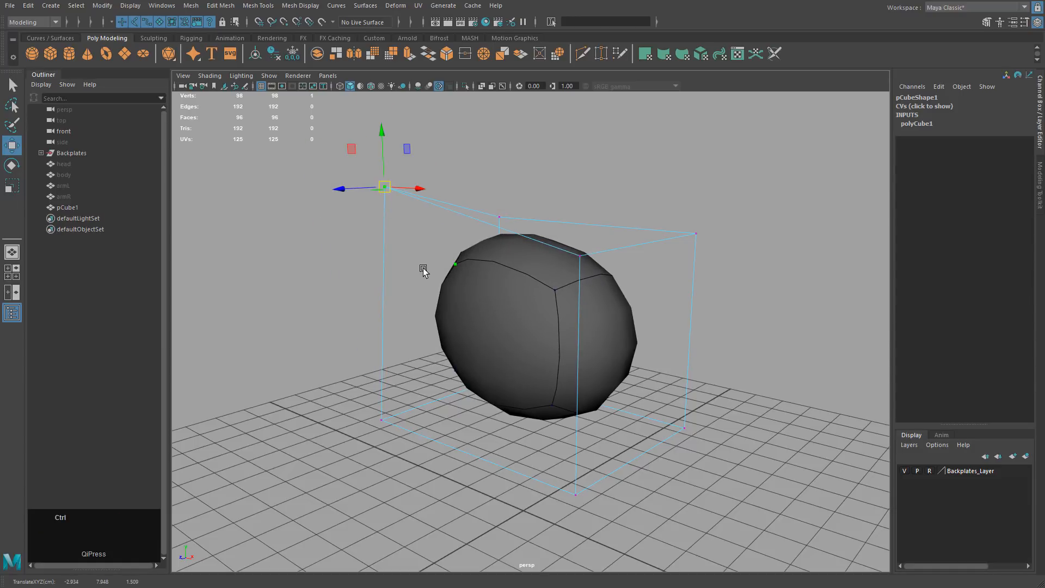
pyautogui.hotkey('ctrl', 'z')
pyautogui.keyDown('alt'); pyautogui.moveTo(538, 315); pyautogui.dragTo(520, 311); pyautogui.keyUp('alt')
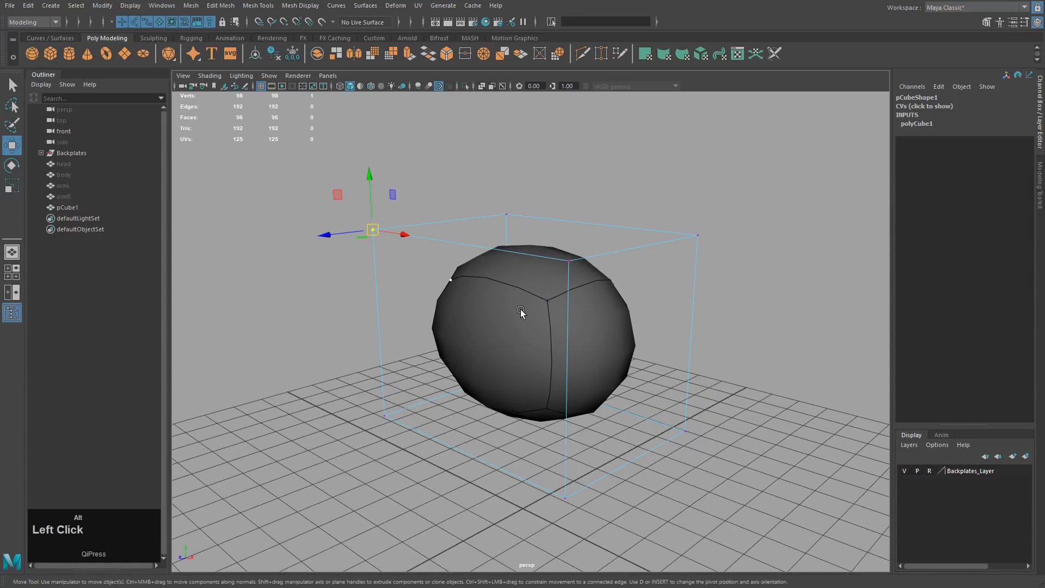
pyautogui.press('3')
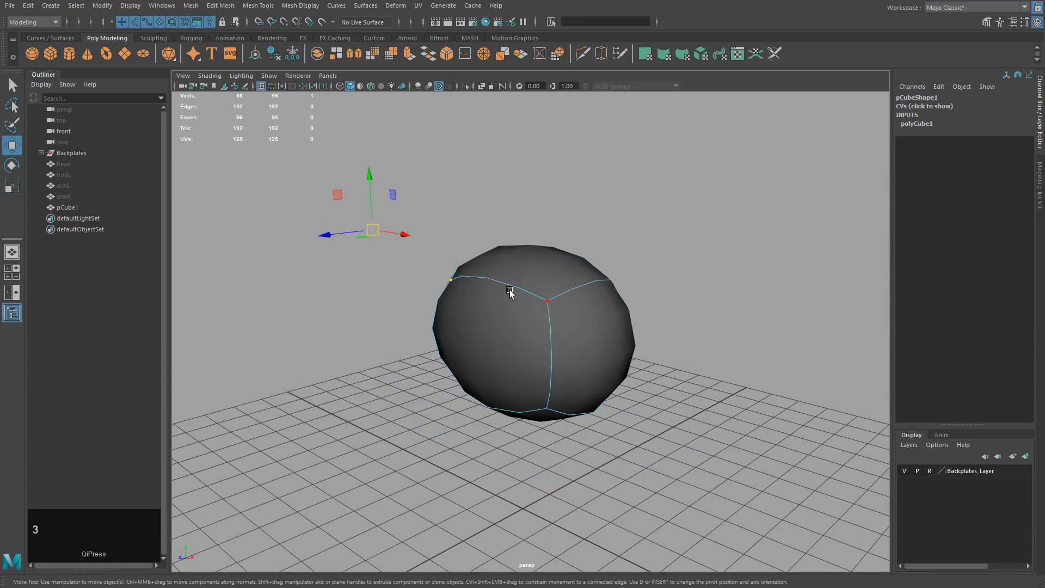
pyautogui.moveTo(509, 293); pyautogui.dragTo(504, 274, button='right')
pyautogui.keyDown('alt'); pyautogui.moveTo(482, 329); pyautogui.dragTo(519, 350, button='middle'); pyautogui.keyUp('alt')
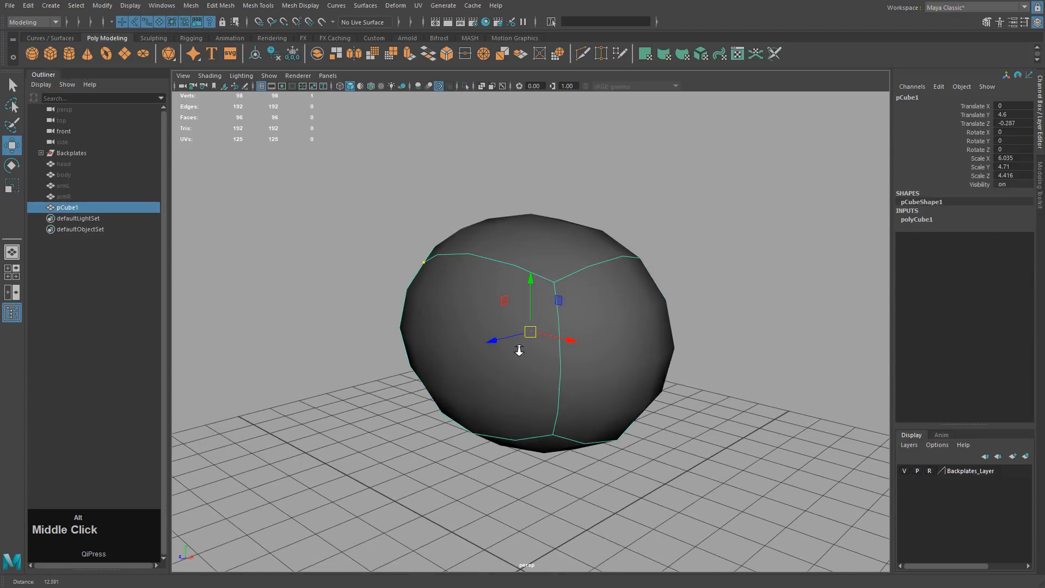
# Inspect the smooth-previewed cube in wireframe and return it to shaded display
pyautogui.press('1')
pyautogui.press('4')
pyautogui.press('3')
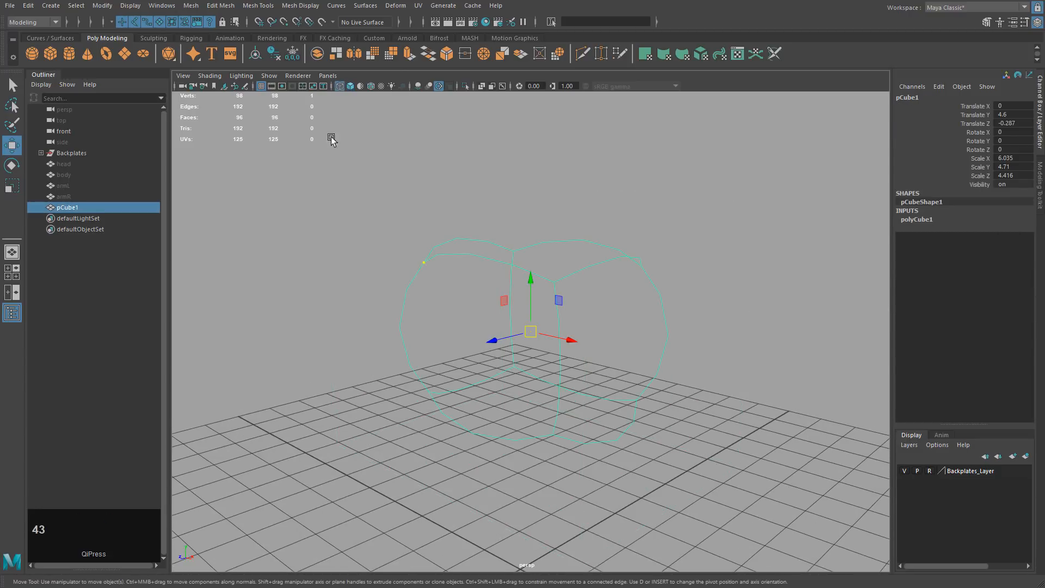
pyautogui.moveTo(458, 269); pyautogui.dragTo(485, 257, button='right')
pyautogui.press('5')
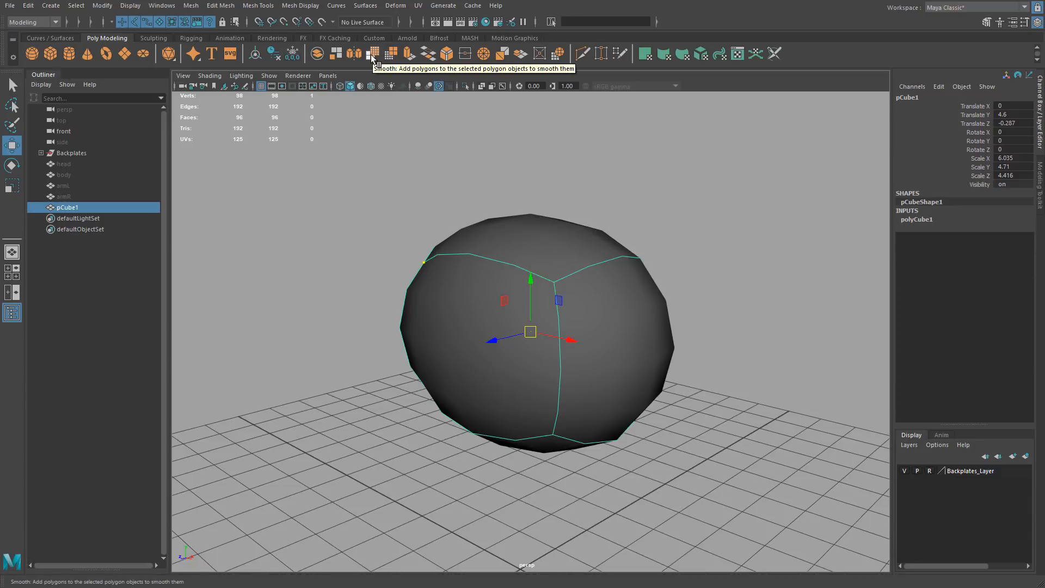
# Apply the Smooth operation to the cube and set its Divisions to 2
pyautogui.click(191, 6)
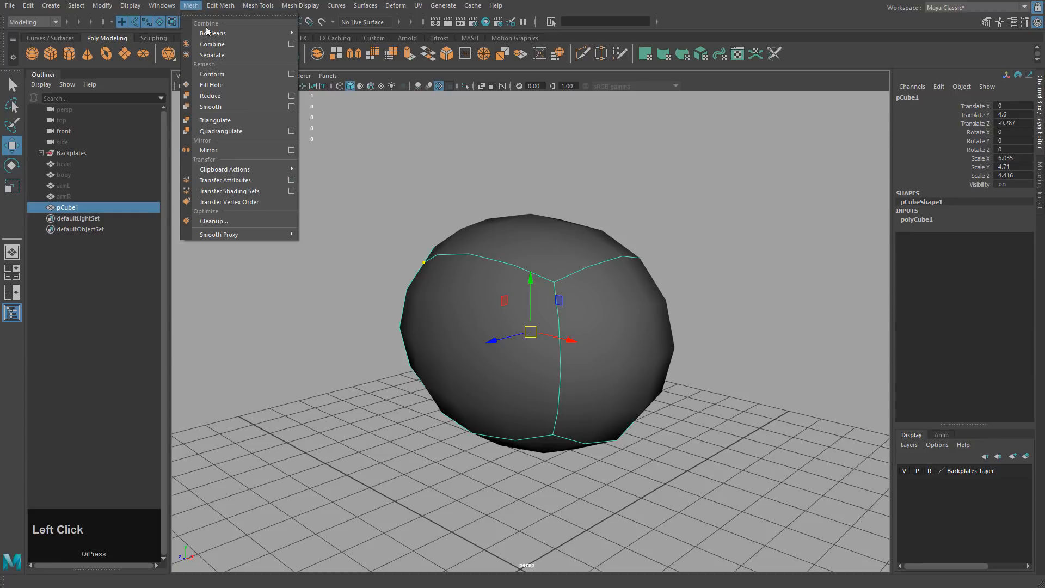
pyautogui.click(212, 107)
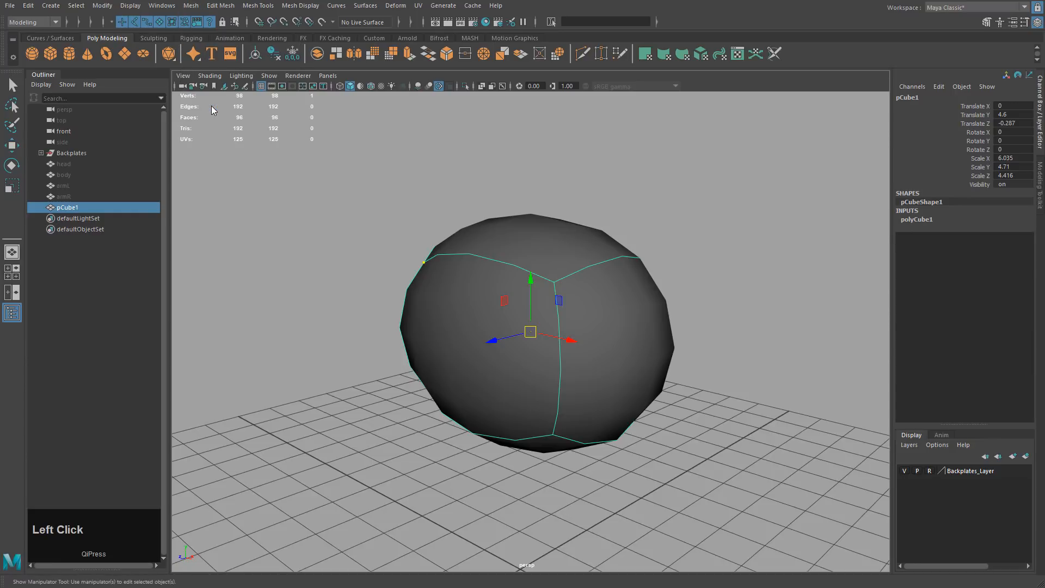
pyautogui.keyDown('alt'); pyautogui.moveTo(544, 275); pyautogui.dragTo(510, 260, button='middle'); pyautogui.keyUp('alt')
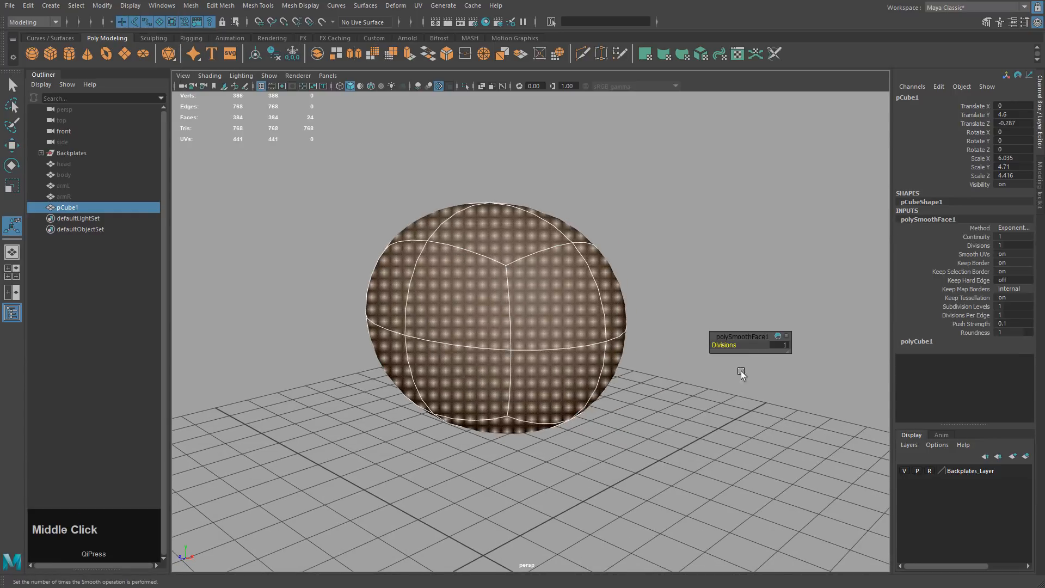
pyautogui.click(777, 344)
pyautogui.write('2')
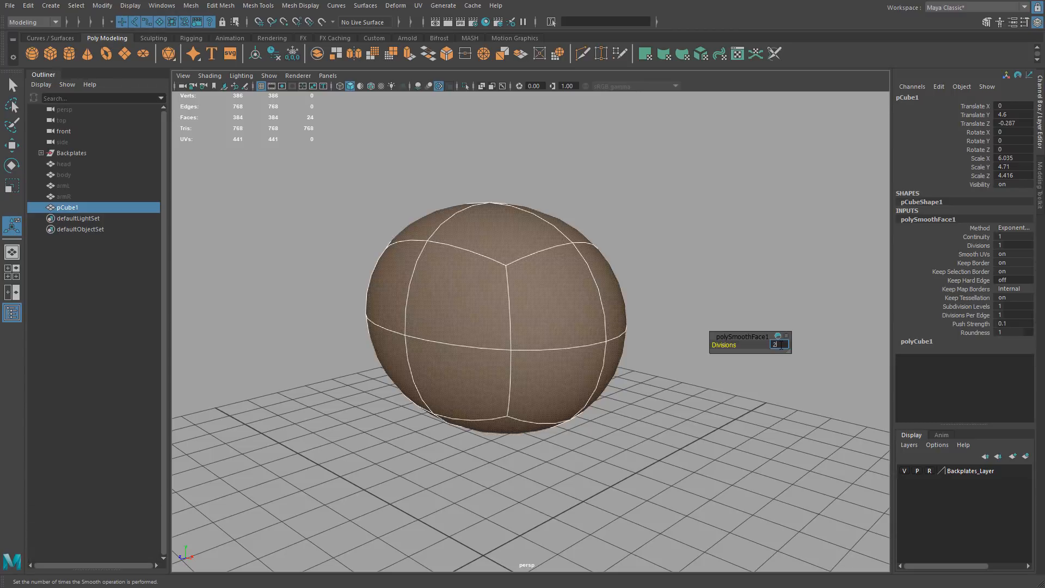
pyautogui.press('Return')
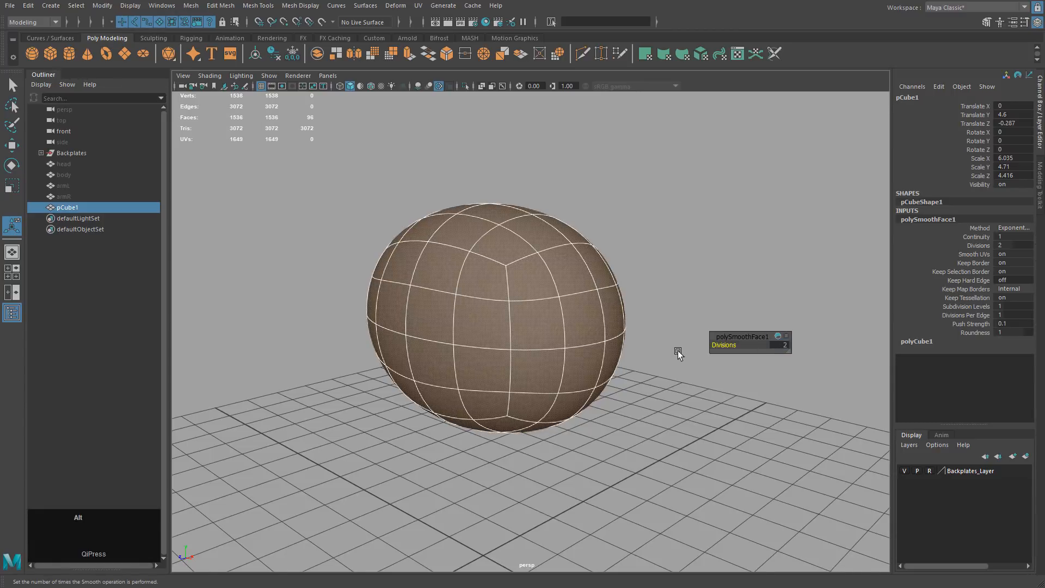
pyautogui.middleClick(737, 345)
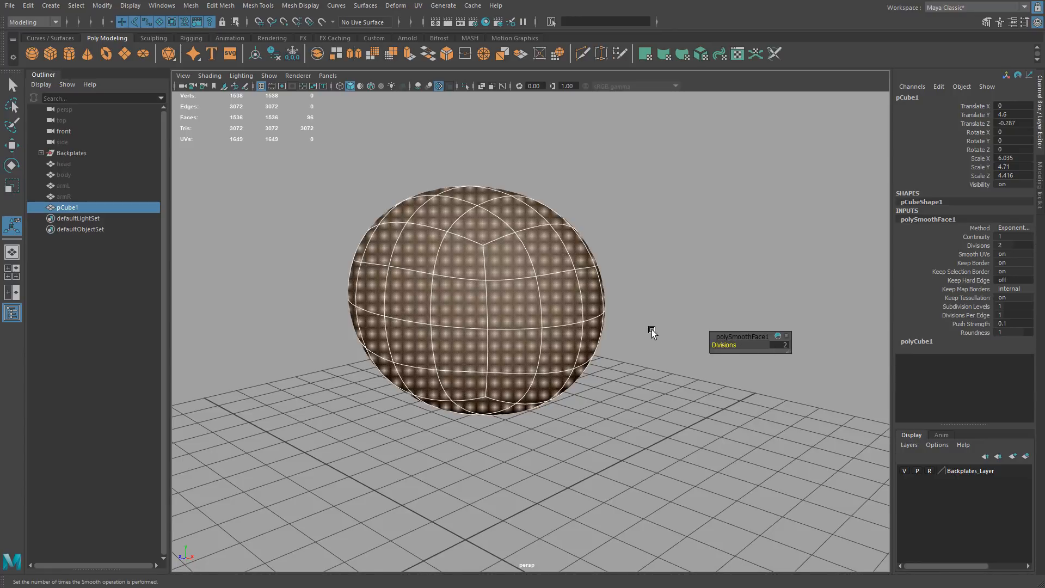
# Compare the subdivided head mesh with and without smooth preview from several angles in the perspective view
pyautogui.keyDown('alt'); pyautogui.moveTo(652, 329); pyautogui.dragTo(658, 350, button='middle'); pyautogui.keyUp('alt')
pyautogui.keyDown('alt'); pyautogui.moveTo(658, 350); pyautogui.dragTo(623, 345); pyautogui.keyUp('alt')
pyautogui.keyDown('alt'); pyautogui.moveTo(623, 345); pyautogui.dragTo(643, 344, button='middle'); pyautogui.keyUp('alt')
pyautogui.click(694, 283)
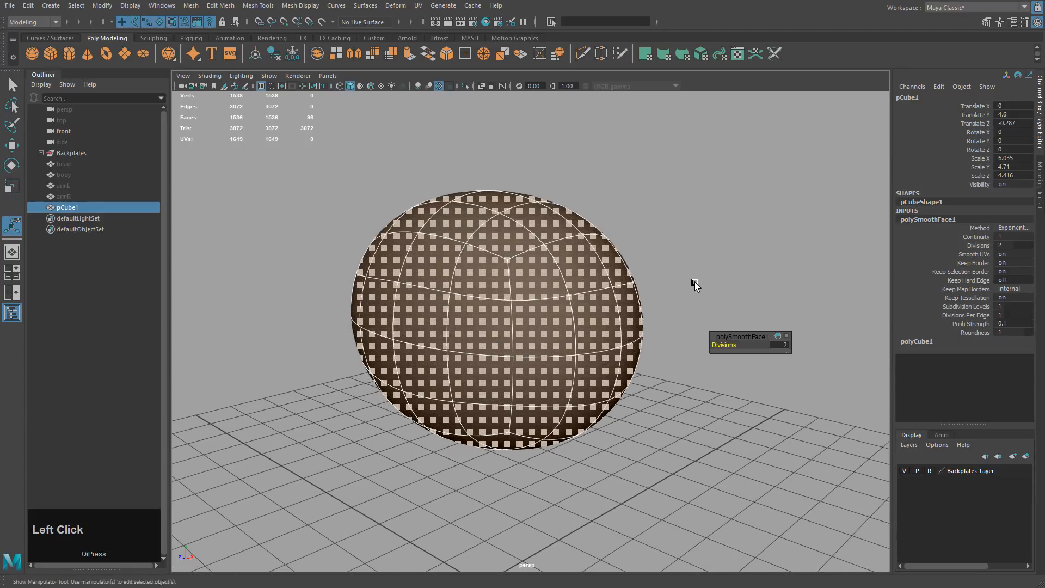
pyautogui.press('1')
pyautogui.click(597, 343)
pyautogui.press('3')
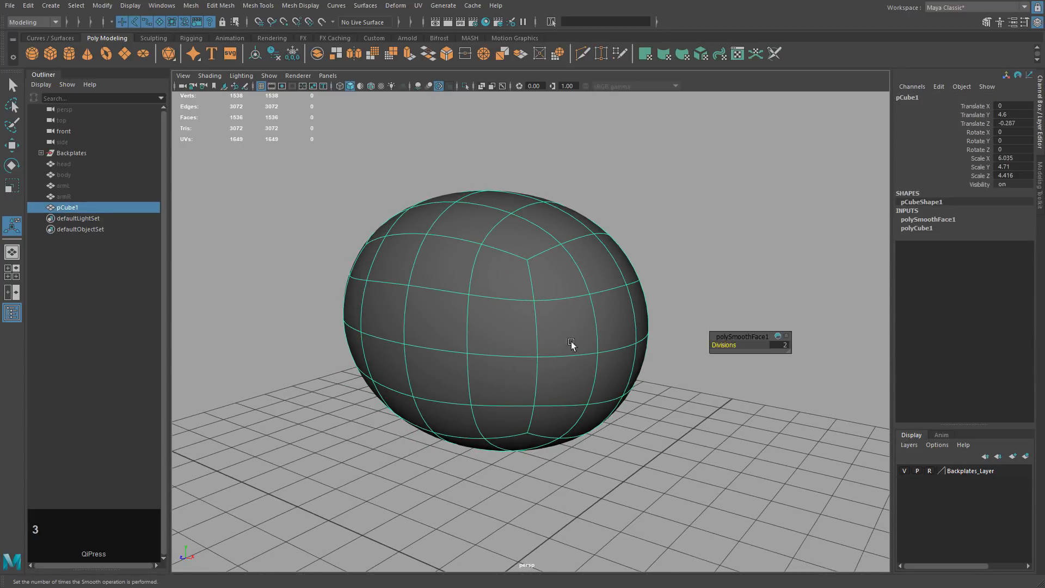
pyautogui.moveTo(572, 343)
pyautogui.keyDown('alt'); pyautogui.mouseDown()
pyautogui.moveTo(623, 327)
pyautogui.moveTo(546, 327)
pyautogui.moveTo(543, 385)
pyautogui.moveTo(595, 329)
pyautogui.moveTo(560, 333)
pyautogui.mouseUp(); pyautogui.keyUp('alt')
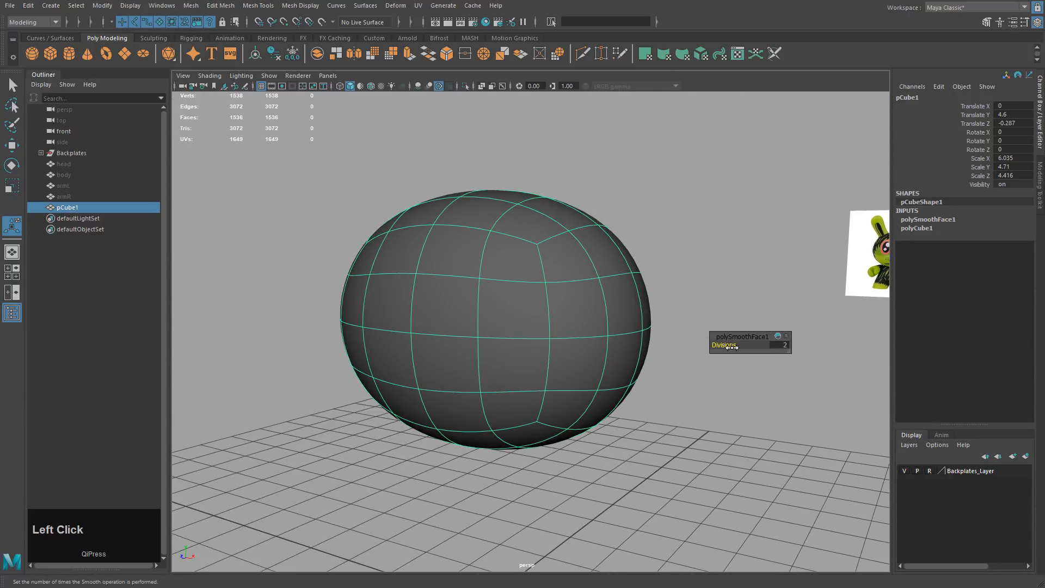
pyautogui.keyDown('alt'); pyautogui.moveTo(635, 345); pyautogui.dragTo(720, 292); pyautogui.keyUp('alt')
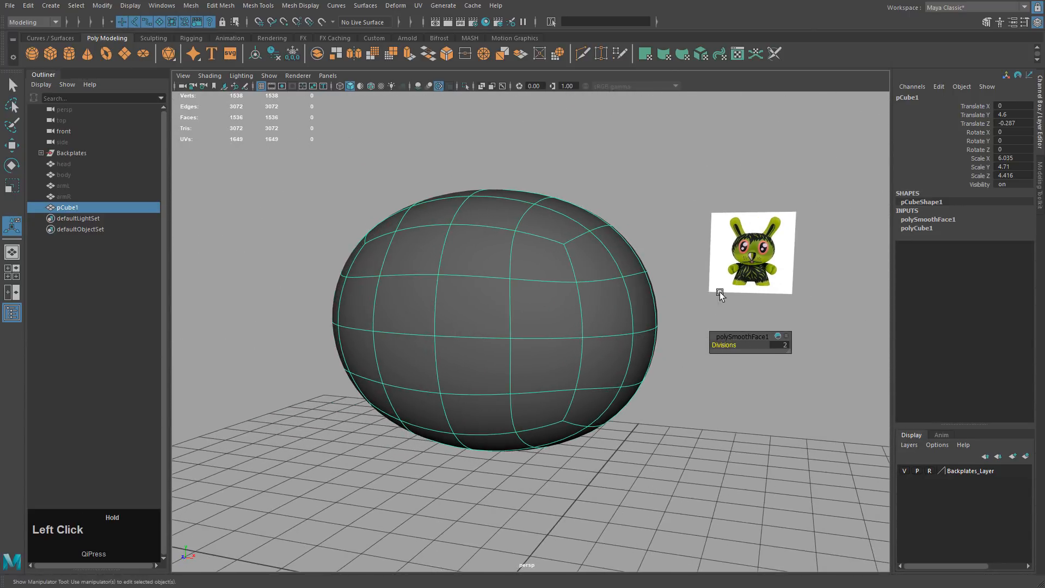
# Check the smoothed head against the front and side references in the four-view layout, and return to the perspective view
pyautogui.press('space')
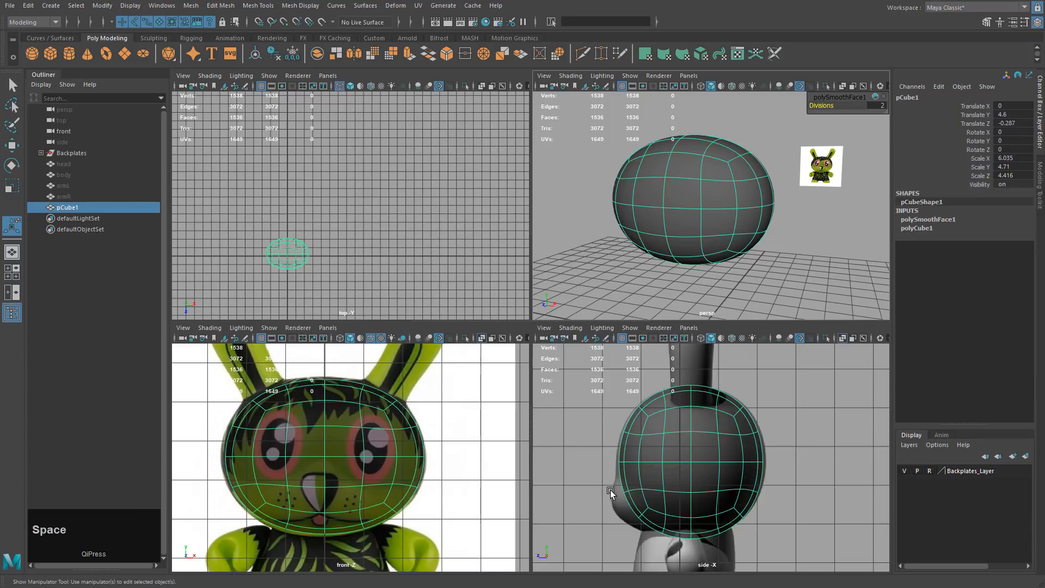
pyautogui.press('space')
pyautogui.press('space')
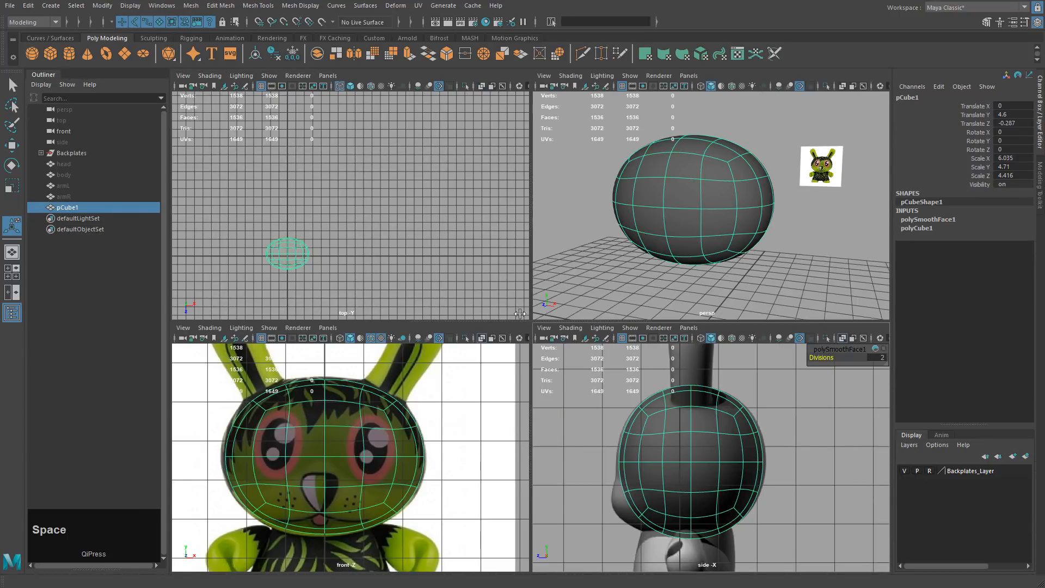
pyautogui.press('space')
pyautogui.keyDown('alt'); pyautogui.moveTo(648, 257); pyautogui.dragTo(612, 318); pyautogui.keyUp('alt')
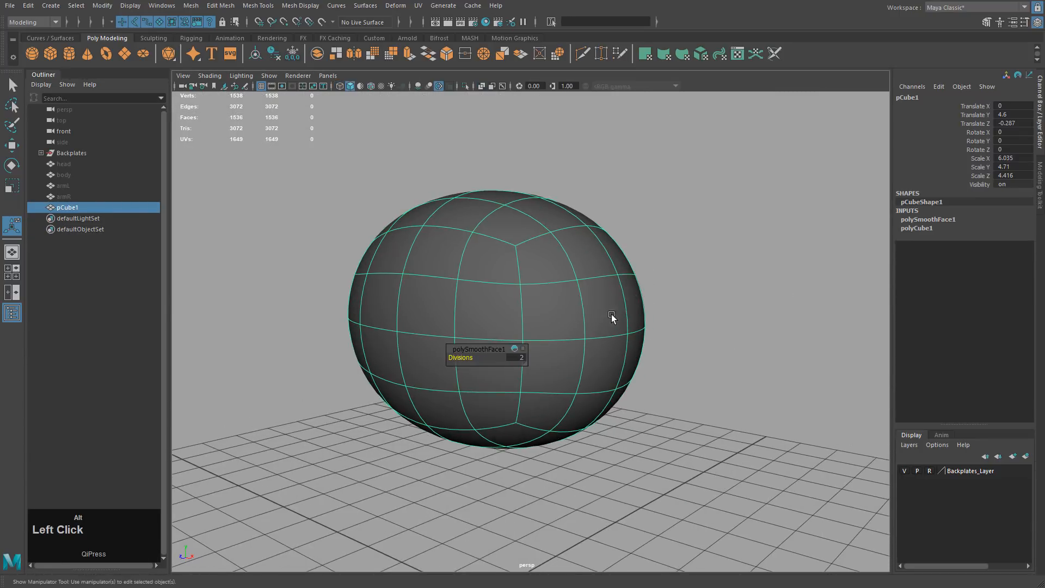
# Set the Smooth operation's Divisions to 3 and reselect the head mesh
pyautogui.click(515, 357)
pyautogui.write('3')
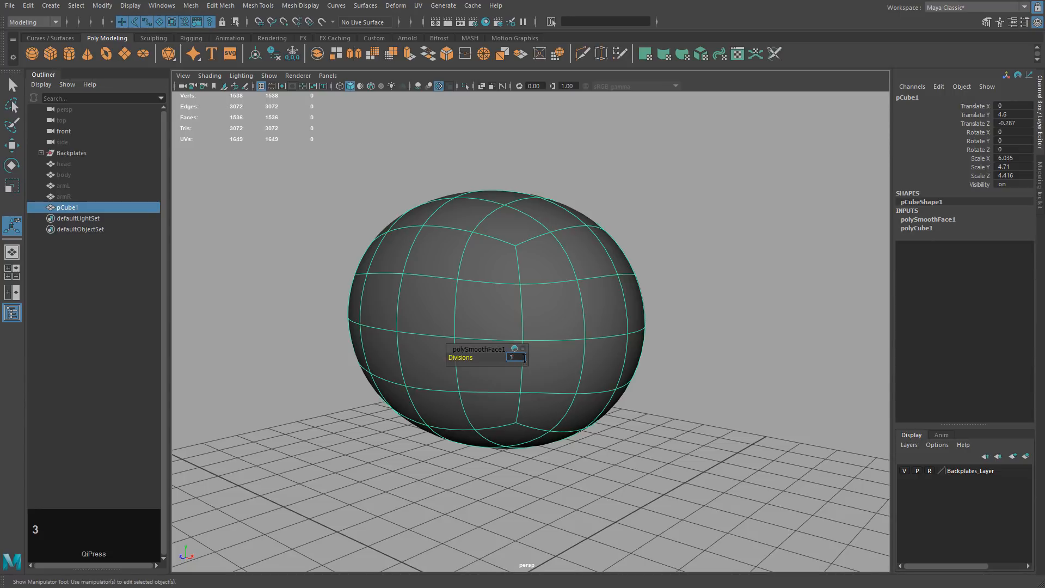
pyautogui.press('Return')
pyautogui.click(658, 292)
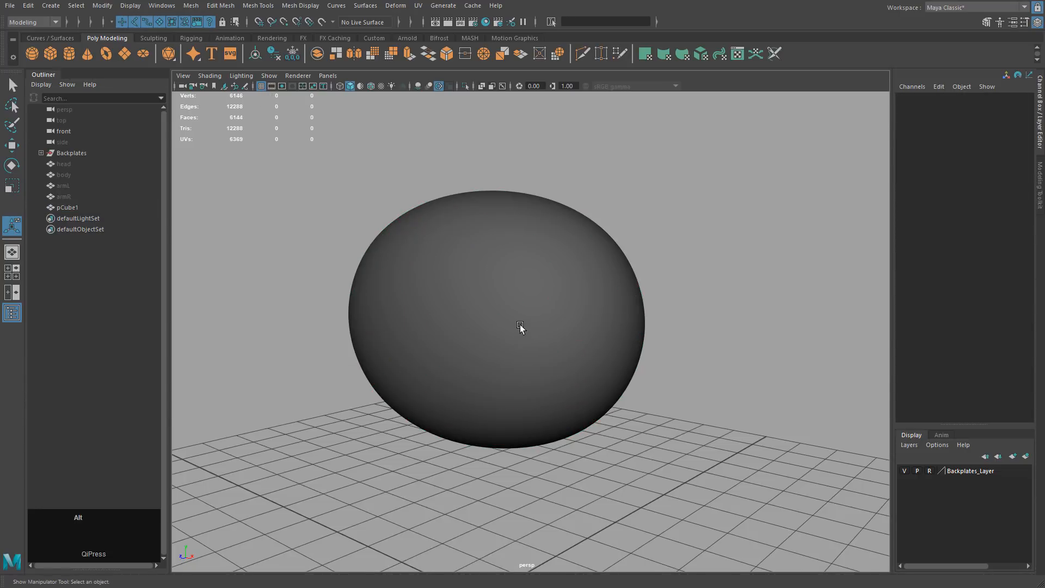
pyautogui.click(571, 336)
# Compare the denser head mesh with and without smooth preview, leaving the preview off
pyautogui.moveTo(521, 324)
pyautogui.keyDown('alt'); pyautogui.mouseDown()
pyautogui.moveTo(571, 336)
pyautogui.moveTo(595, 413)
pyautogui.moveTo(556, 333)
pyautogui.moveTo(562, 341)
pyautogui.moveTo(516, 325)
pyautogui.moveTo(564, 357)
pyautogui.moveTo(518, 334)
pyautogui.mouseUp(); pyautogui.keyUp('alt')
pyautogui.keyDown('alt'); pyautogui.moveTo(517, 334); pyautogui.dragTo(516, 338, button='middle'); pyautogui.keyUp('alt')
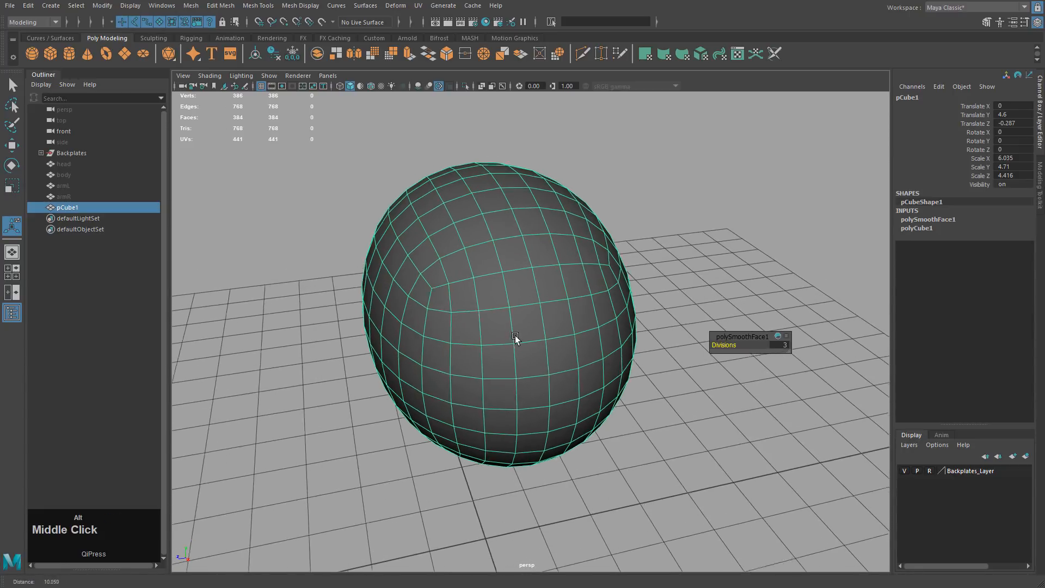
pyautogui.press('3')
pyautogui.press('1')
pyautogui.press('3')
pyautogui.press('1')
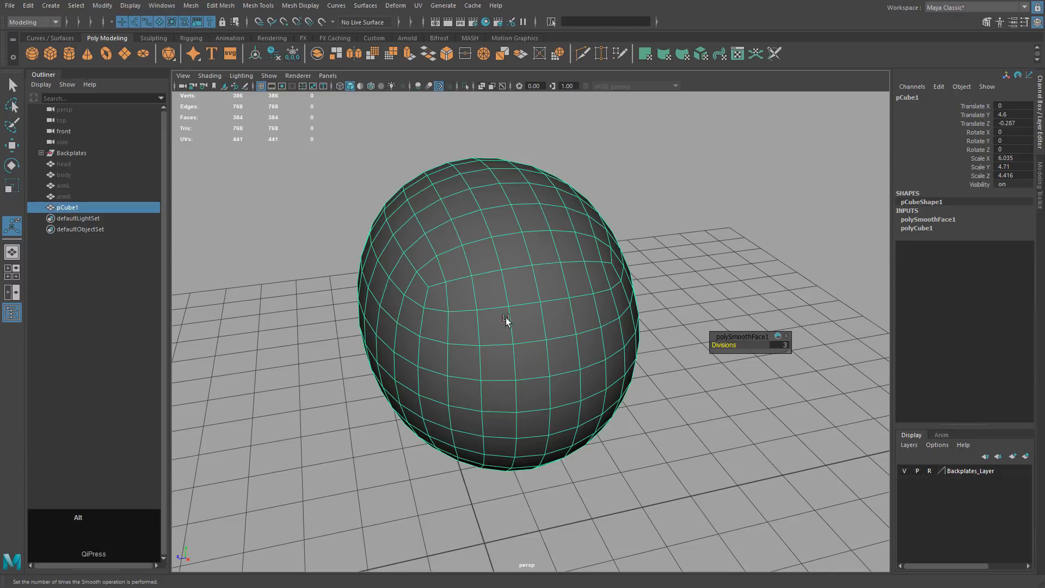
pyautogui.keyDown('alt'); pyautogui.moveTo(506, 321); pyautogui.dragTo(534, 299); pyautogui.keyUp('alt')
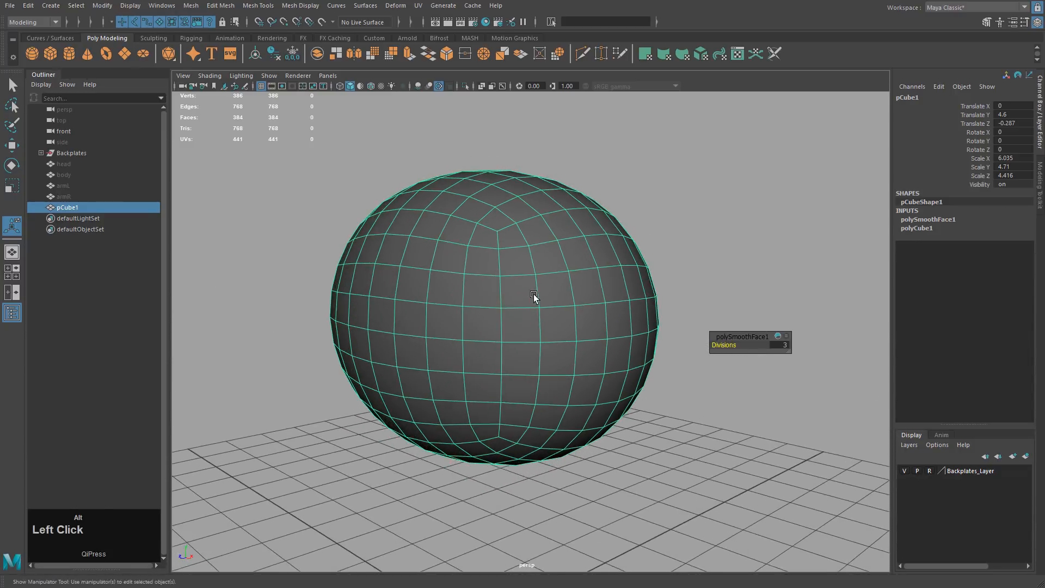
pyautogui.scroll(2, 533, 302)
pyautogui.keyDown('alt'); pyautogui.moveTo(532, 306); pyautogui.dragTo(544, 303, button='middle'); pyautogui.keyUp('alt')
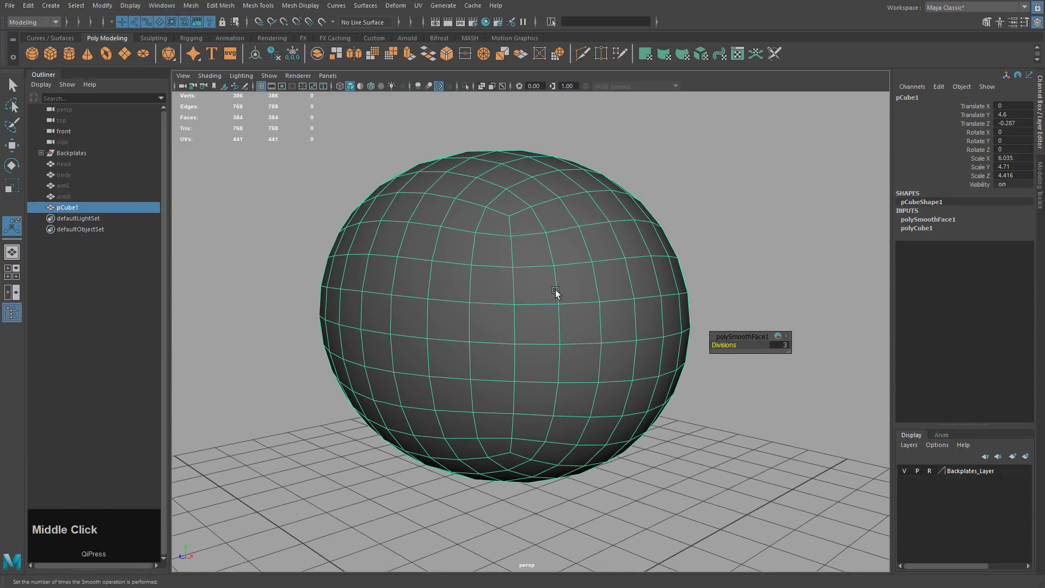
# Review the head's construction history by examining the settings of its Smooth and original cube inputs
pyautogui.click(919, 219)
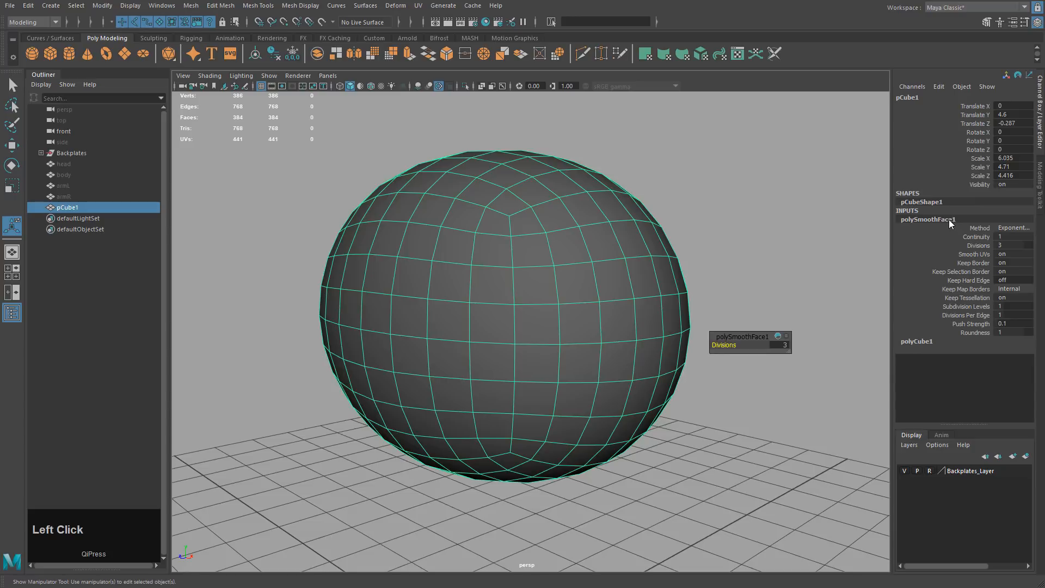
pyautogui.click(937, 343)
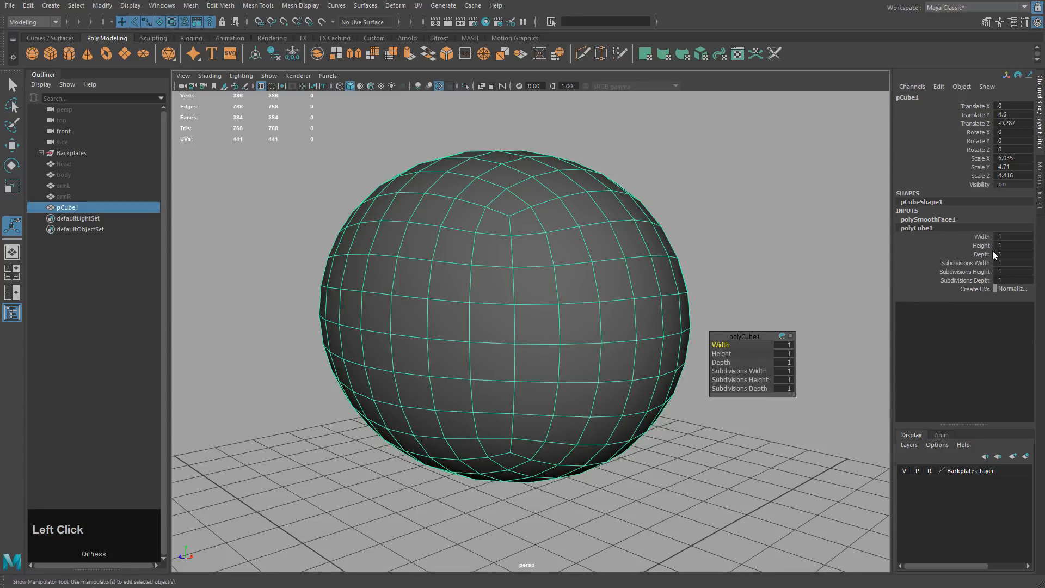
pyautogui.click(939, 218)
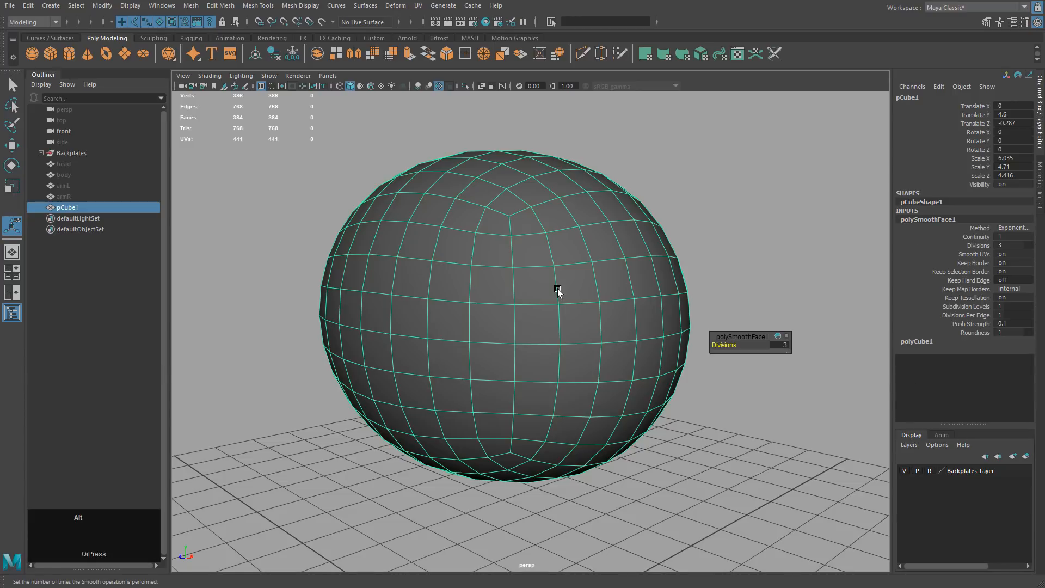
pyautogui.moveTo(557, 289)
pyautogui.keyDown('alt'); pyautogui.mouseDown(button='middle')
pyautogui.moveTo(583, 283)
pyautogui.moveTo(562, 296)
pyautogui.mouseUp(button='middle'); pyautogui.keyUp('alt')
pyautogui.keyDown('alt'); pyautogui.moveTo(562, 296); pyautogui.dragTo(563, 295); pyautogui.keyUp('alt')
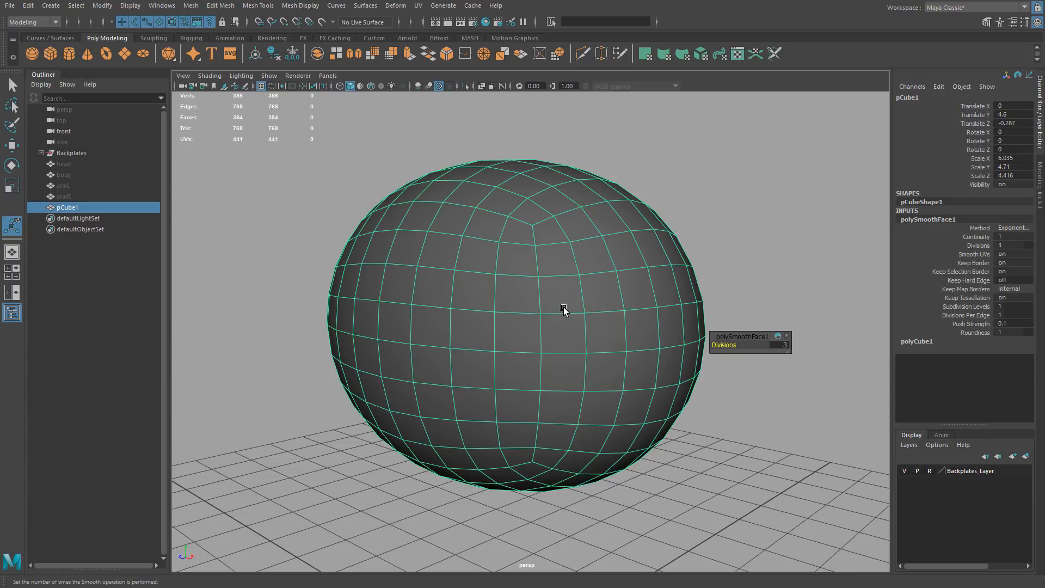
# Delete the head mesh's construction history and activate the Move tool
pyautogui.press('shift')
pyautogui.hotkey('alt', 'shift', 'd')
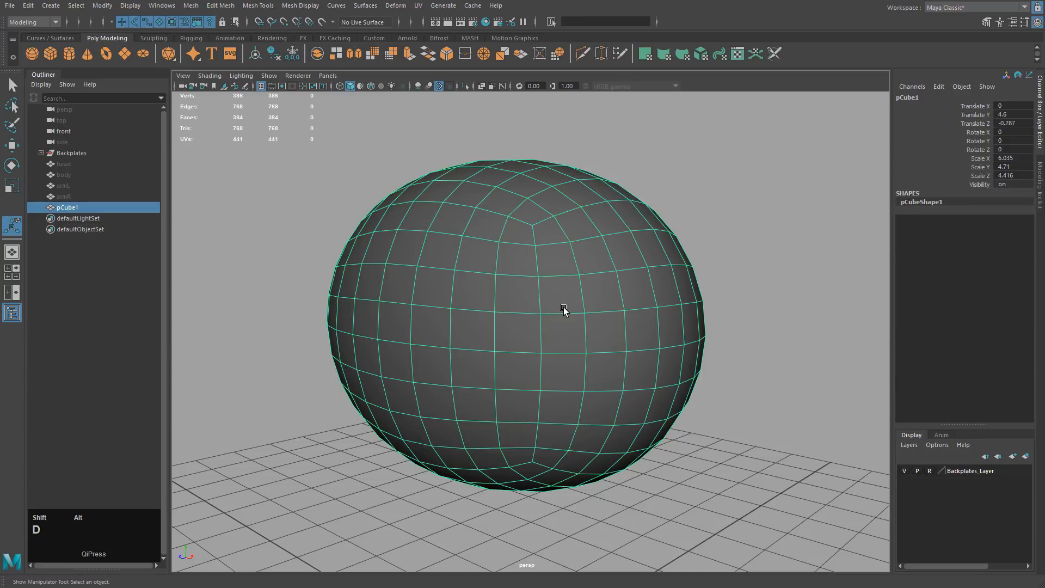
pyautogui.keyDown('alt'); pyautogui.moveTo(622, 334); pyautogui.dragTo(732, 326); pyautogui.keyUp('alt')
pyautogui.press('w')
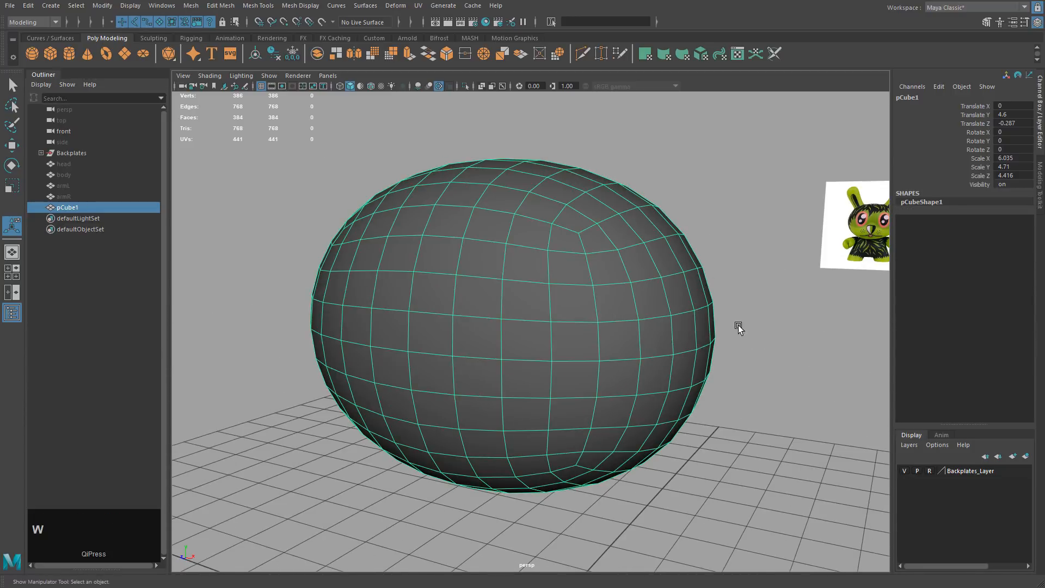
pyautogui.click(737, 325)
# Highlight the head mesh's transform values from Translate X through Scale Z
pyautogui.keyDown('alt'); pyautogui.moveTo(638, 355); pyautogui.dragTo(750, 352); pyautogui.keyUp('alt')
pyautogui.click(661, 350)
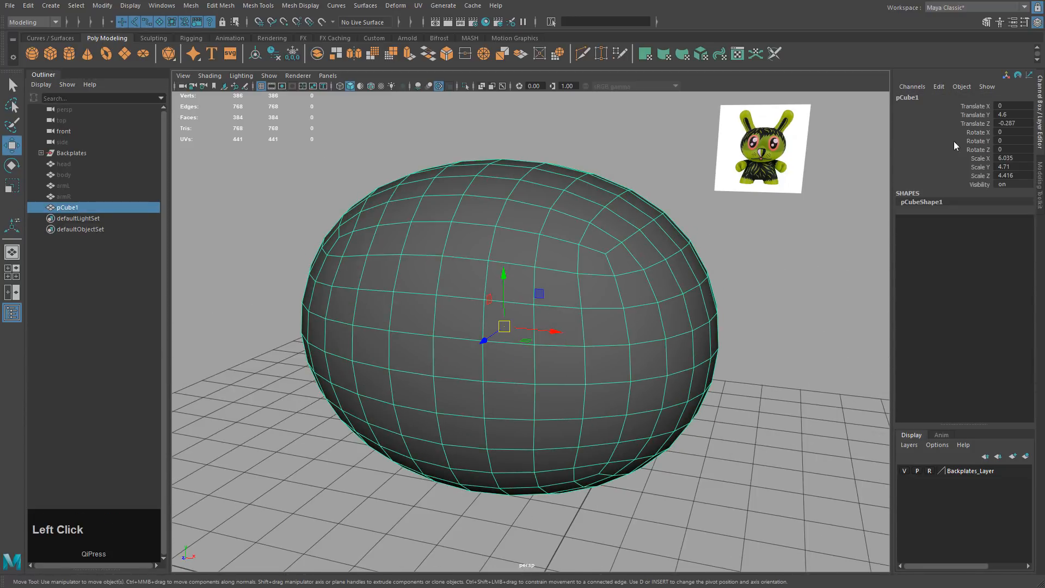
pyautogui.moveTo(1004, 106); pyautogui.dragTo(1010, 176)
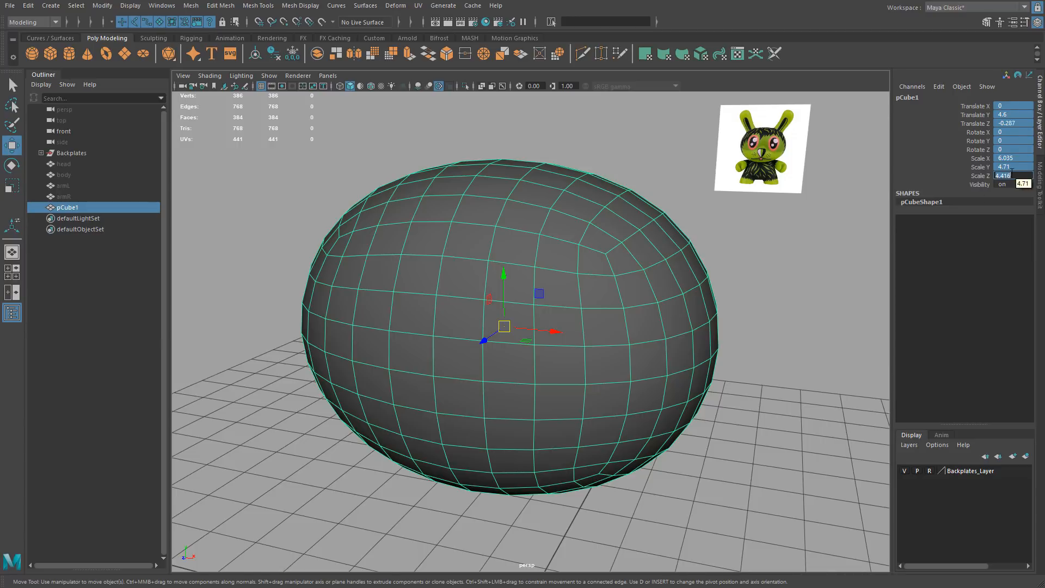
pyautogui.keyDown('alt'); pyautogui.moveTo(566, 196); pyautogui.dragTo(482, 193); pyautogui.keyUp('alt')
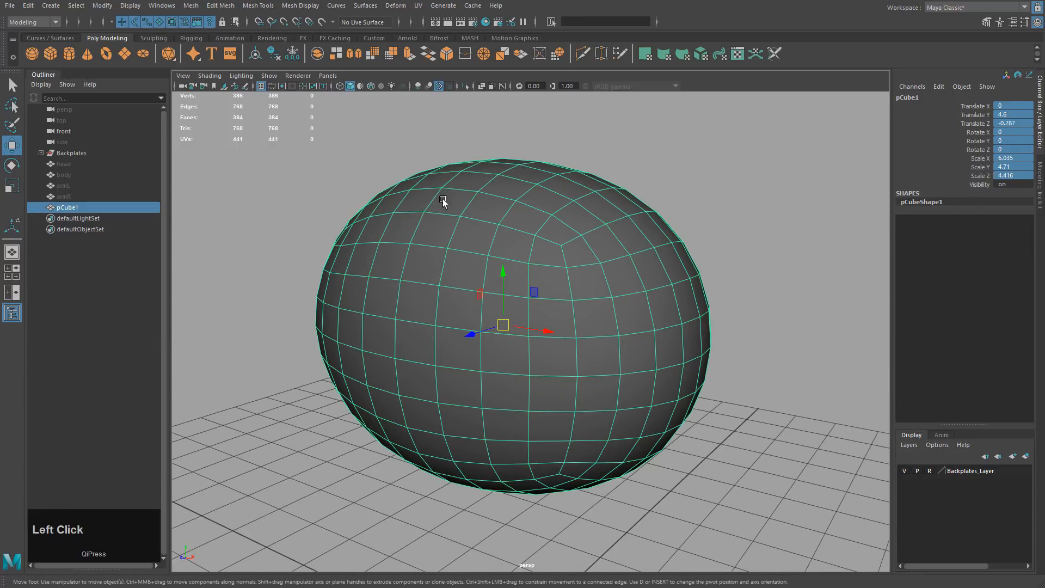
# Freeze the head mesh's transformations
pyautogui.click(103, 6)
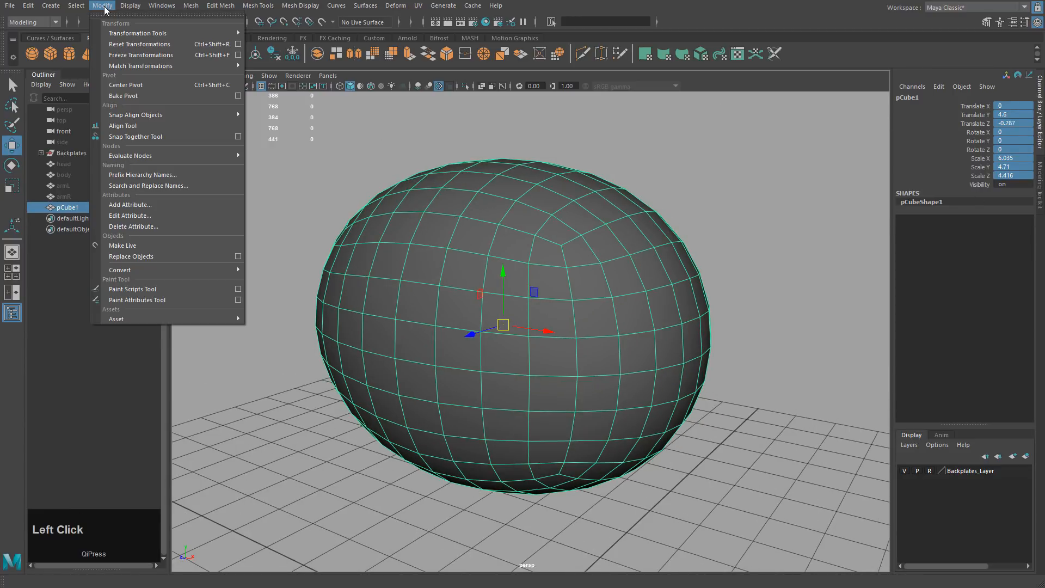
pyautogui.click(126, 55)
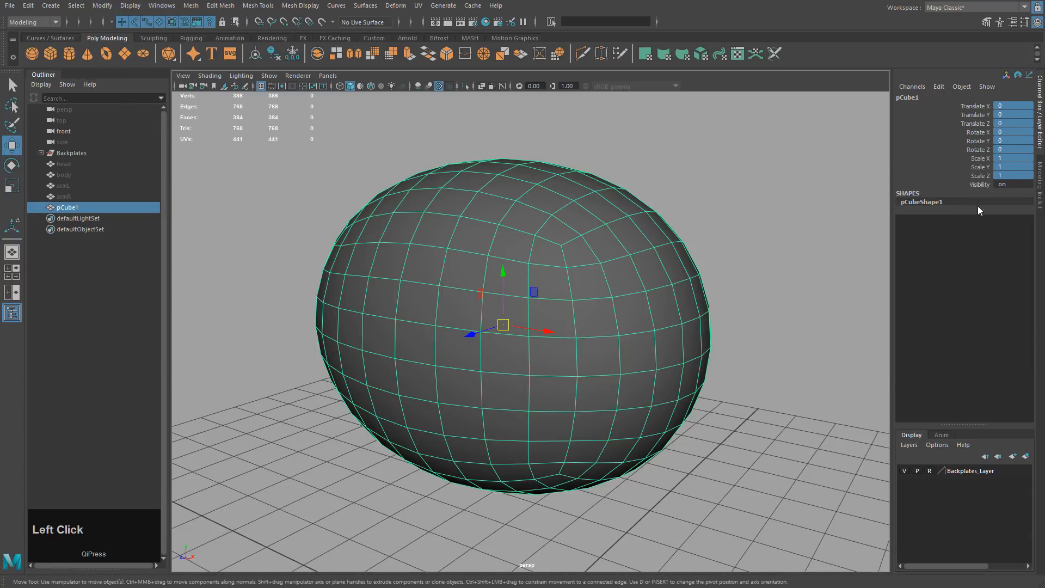
pyautogui.click(708, 223)
# Compare the frozen head mesh's outline with the reference images in the side and front views
pyautogui.press('space')
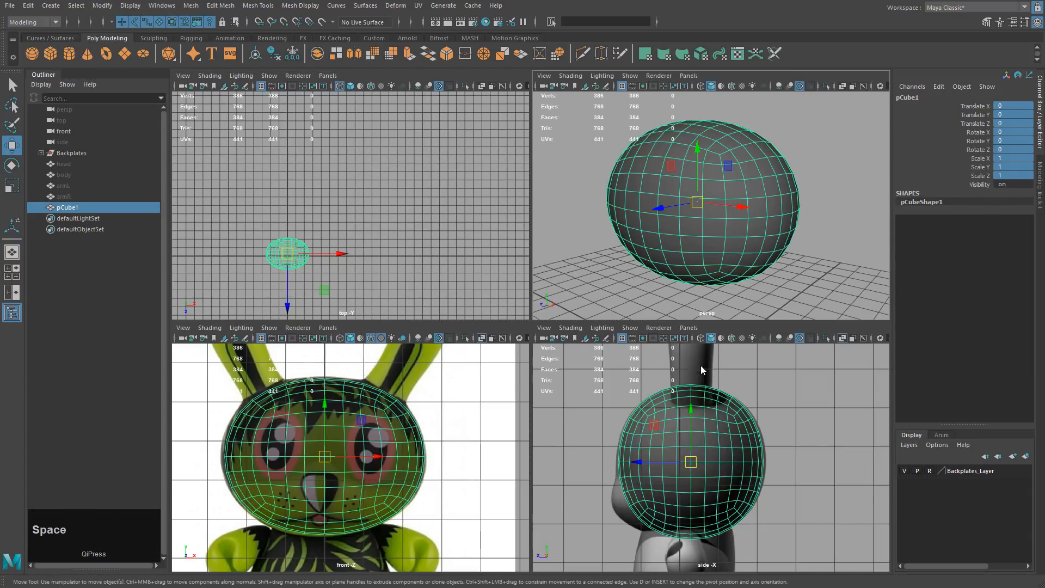
pyautogui.press('space')
pyautogui.scroll(3, 707, 414)
pyautogui.click(710, 415)
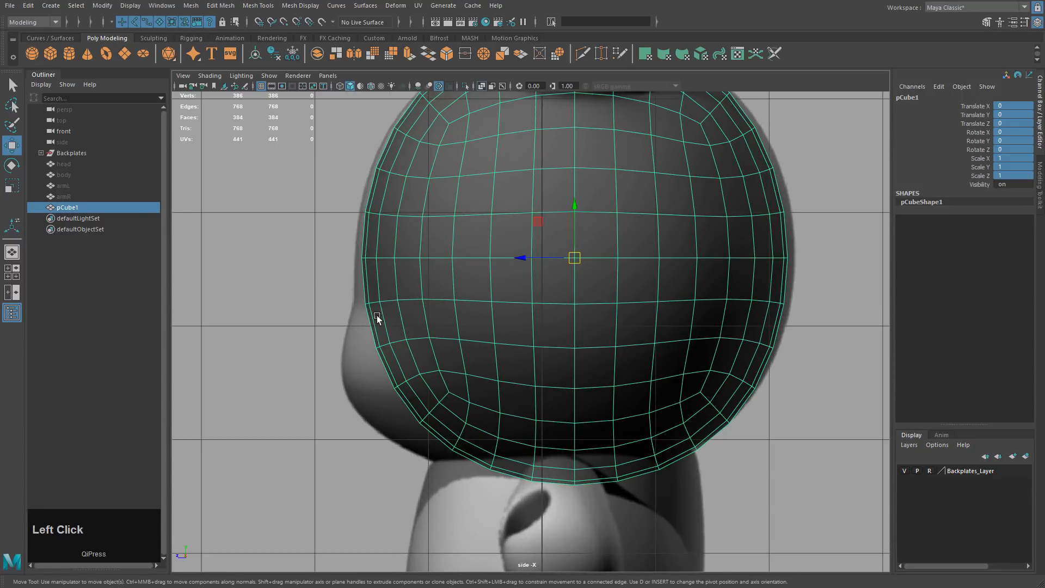
pyautogui.press('space')
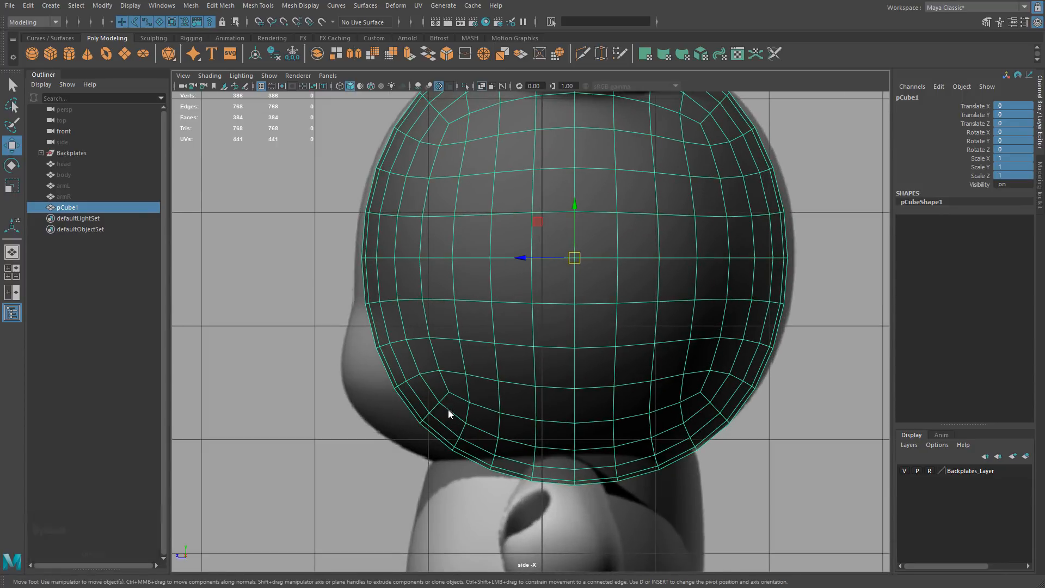
pyautogui.press('space')
pyautogui.press('5')
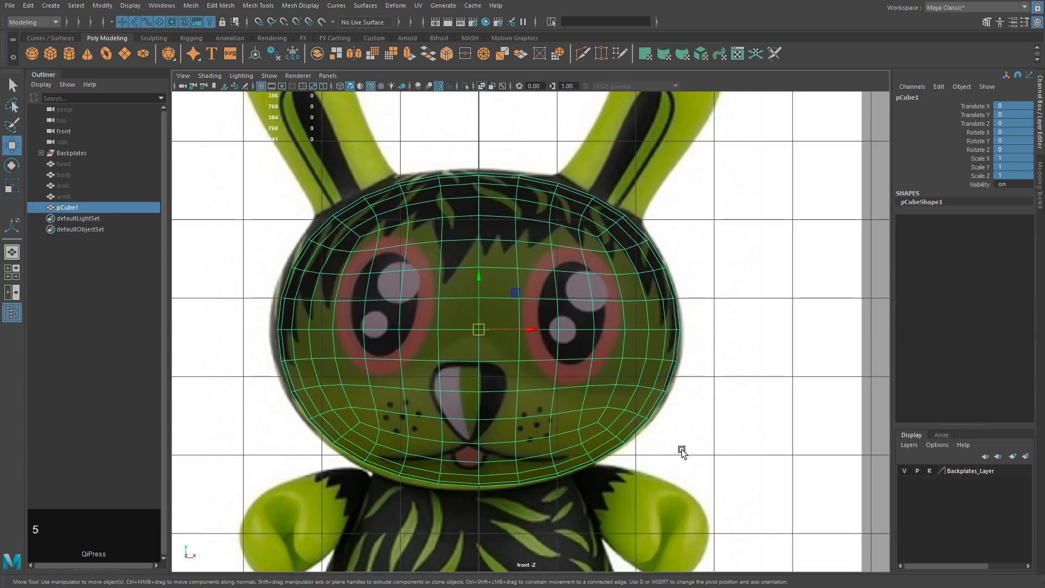
pyautogui.keyDown('alt'); pyautogui.moveTo(447, 429); pyautogui.dragTo(517, 437); pyautogui.keyUp('alt')
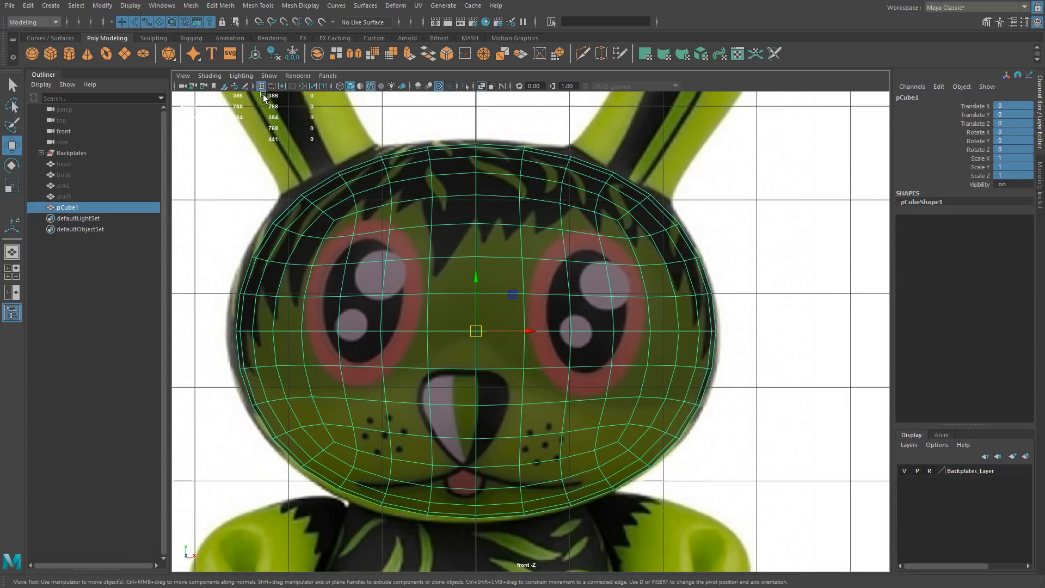
# Draw a roughly horizontal two-point EP curve above the front reference image
pyautogui.click(73, 38)
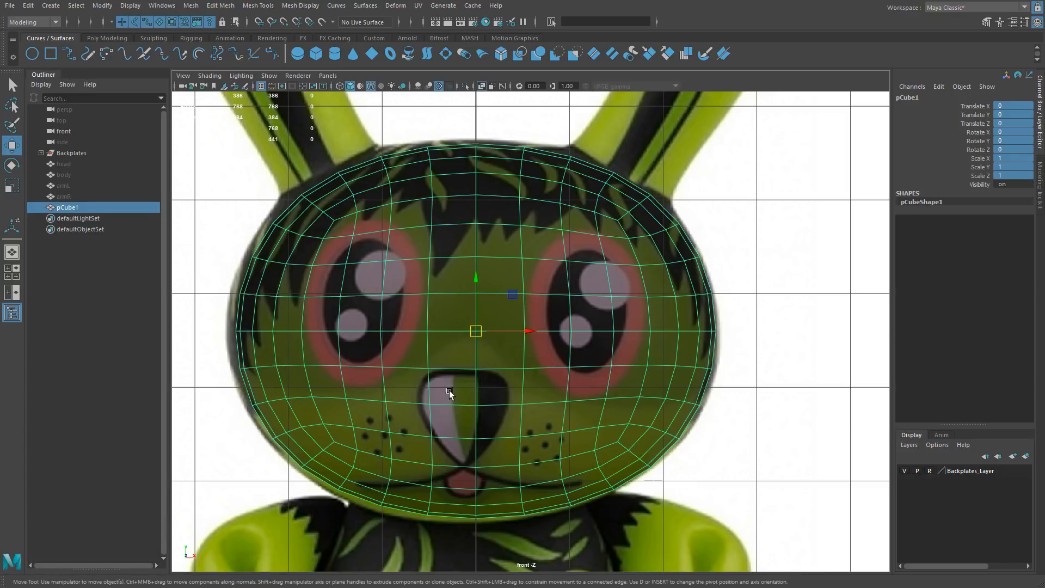
pyautogui.moveTo(563, 394); pyautogui.dragTo(584, 380, button='middle')
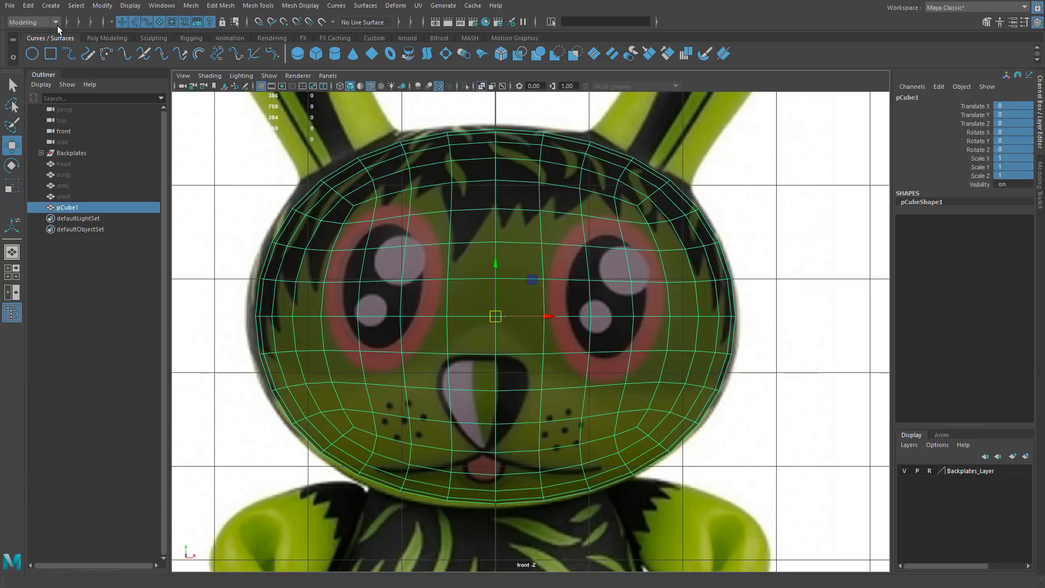
pyautogui.click(98, 38)
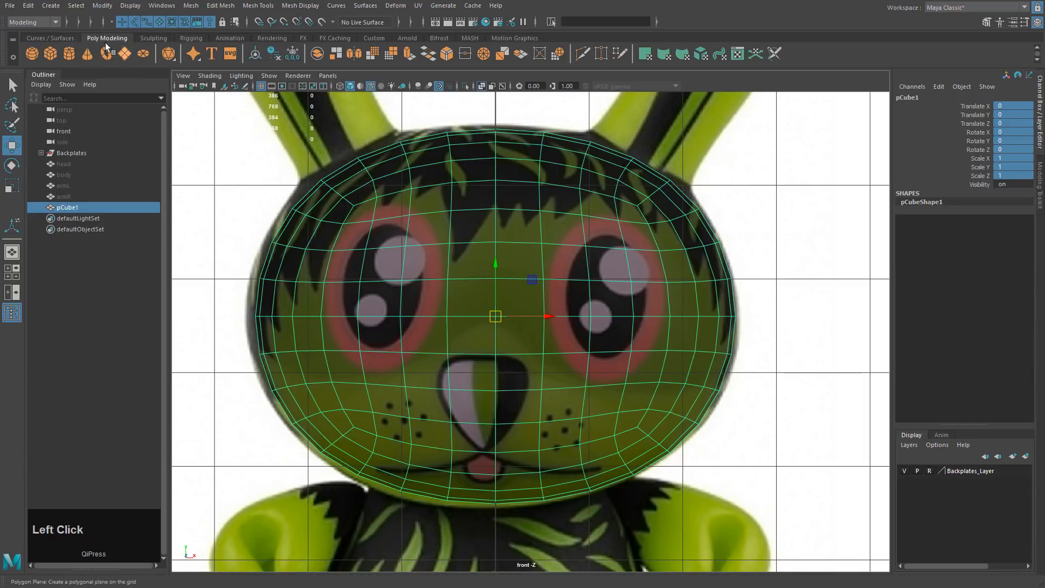
pyautogui.click(63, 36)
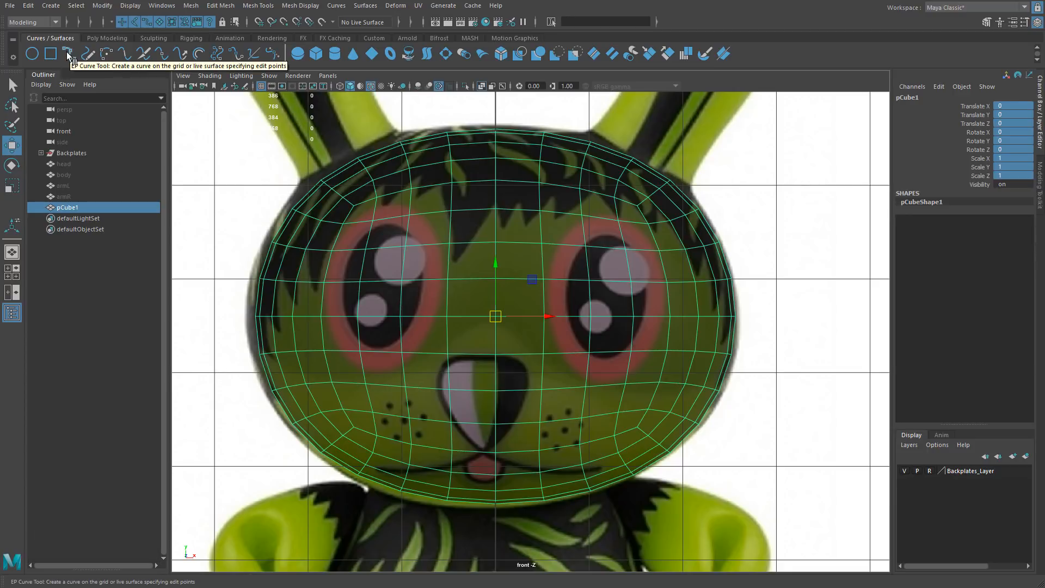
pyautogui.click(69, 55)
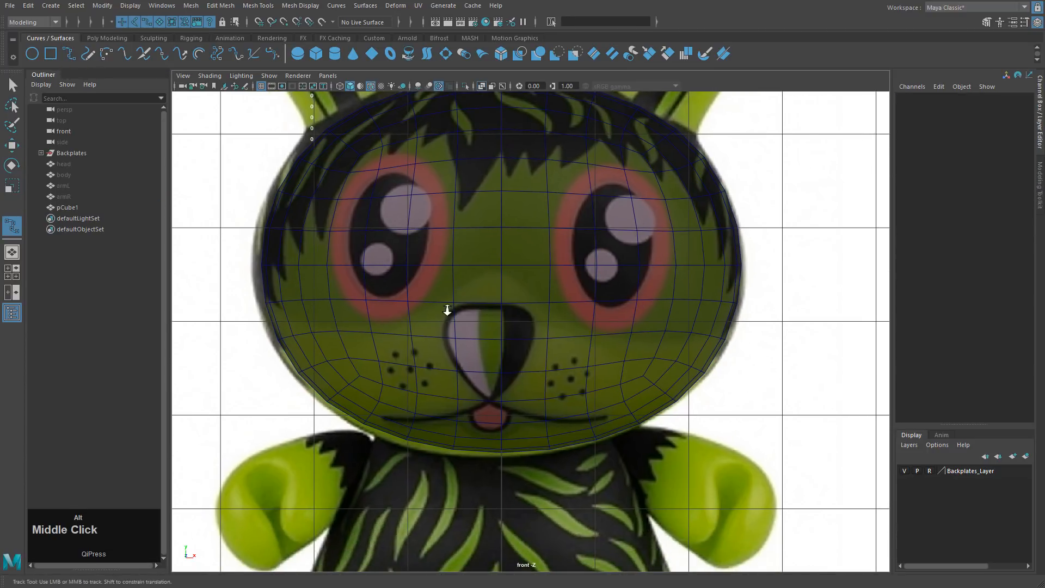
pyautogui.keyDown('alt'); pyautogui.moveTo(446, 308); pyautogui.dragTo(405, 341); pyautogui.keyUp('alt')
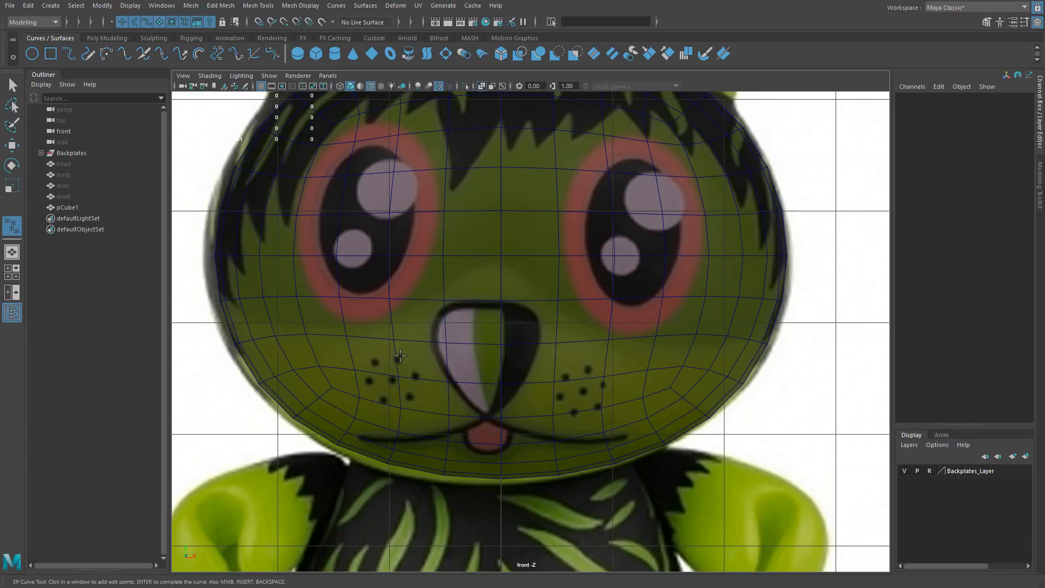
pyautogui.keyDown('alt'); pyautogui.moveTo(472, 342); pyautogui.dragTo(474, 331, button='middle'); pyautogui.keyUp('alt')
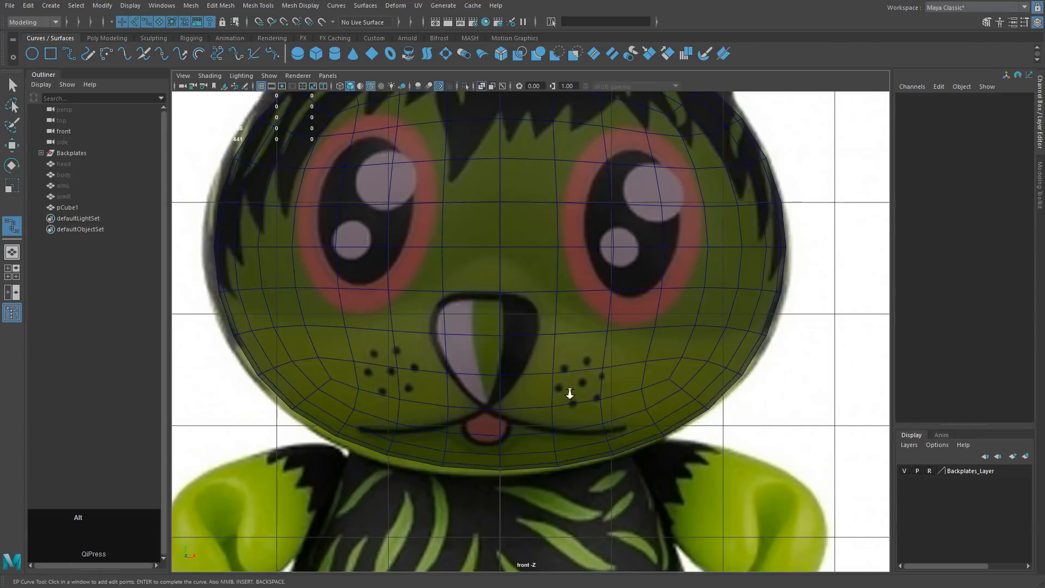
pyautogui.scroll(-10, 567, 390)
pyautogui.keyDown('alt'); pyautogui.moveTo(567, 390); pyautogui.dragTo(445, 378, button='middle'); pyautogui.keyUp('alt')
pyautogui.keyDown('alt'); pyautogui.moveTo(445, 379); pyautogui.dragTo(430, 210); pyautogui.keyUp('alt')
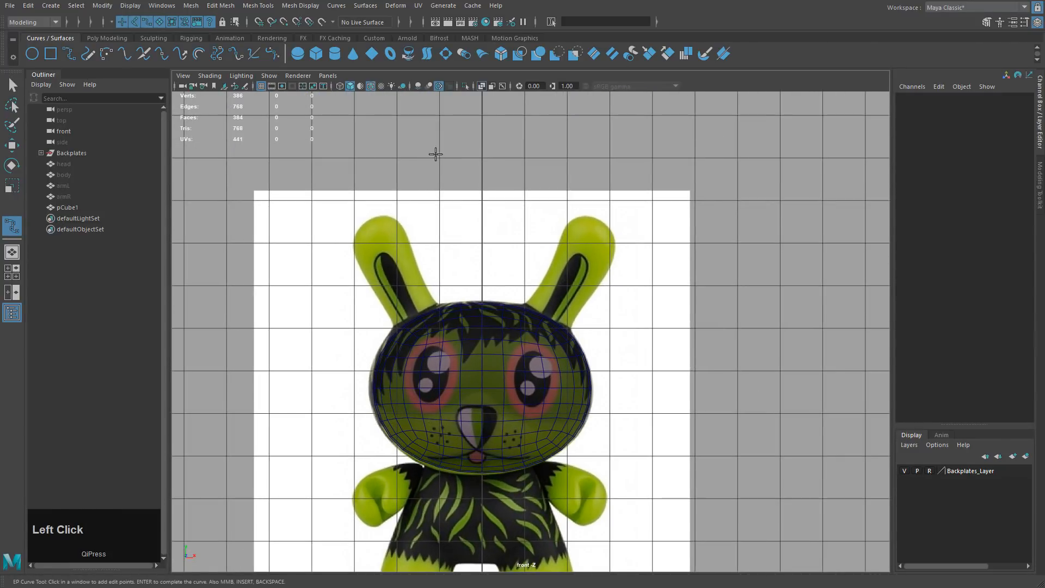
pyautogui.click(421, 173)
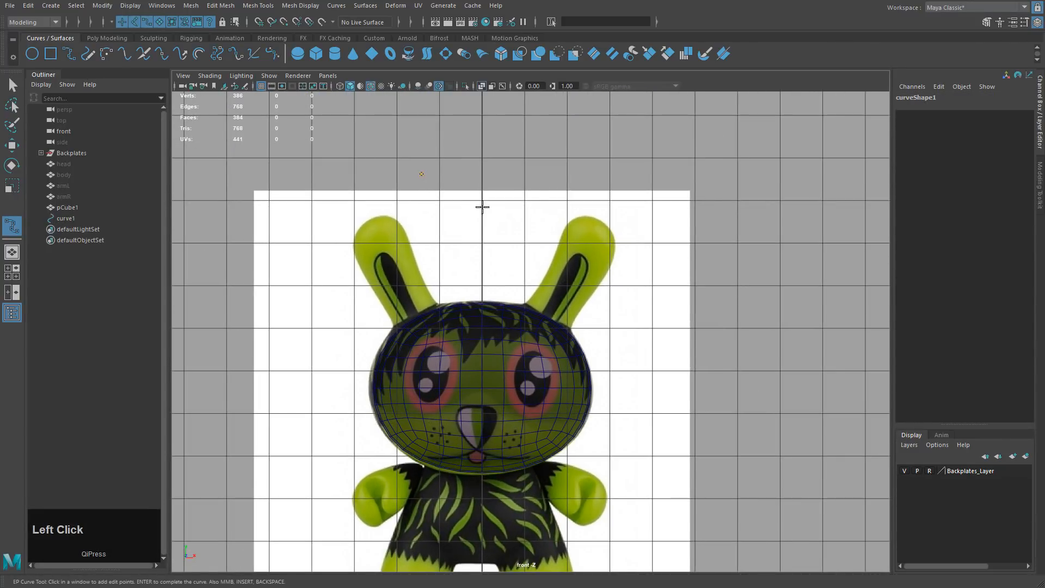
pyautogui.click(542, 173)
pyautogui.press('w')
# Try to shift the straight curve slightly, to -0.118 in Translate X and 0.101 in Translate Y
pyautogui.keyDown('alt'); pyautogui.moveTo(486, 214); pyautogui.dragTo(450, 299, button='middle'); pyautogui.keyUp('alt')
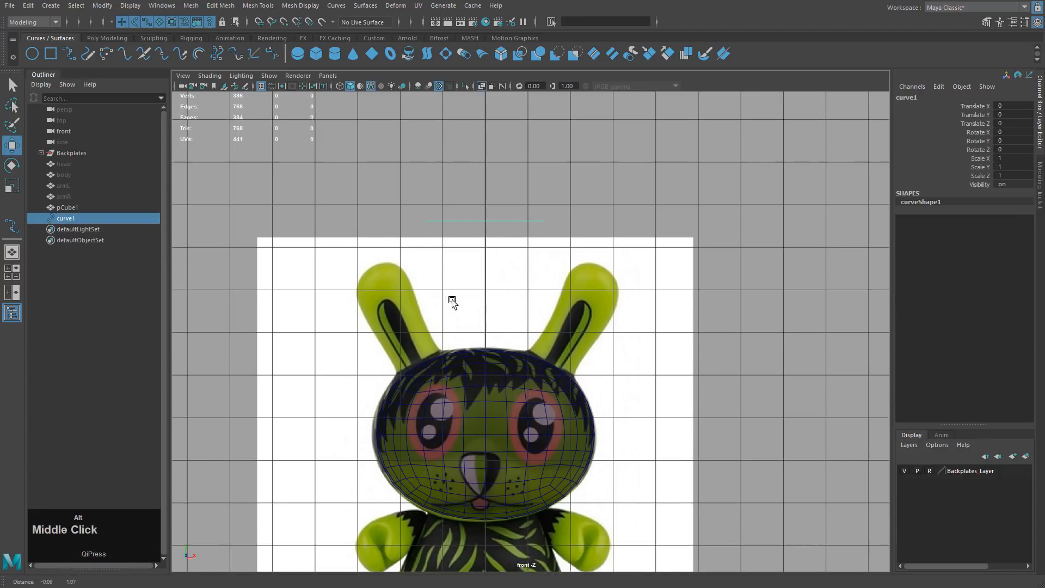
pyautogui.scroll(3, 423, 185)
pyautogui.keyDown('alt'); pyautogui.moveTo(470, 221); pyautogui.dragTo(478, 247, button='middle'); pyautogui.keyUp('alt')
pyautogui.moveTo(543, 210)
pyautogui.mouseDown(button='middle')
pyautogui.moveTo(536, 246)
pyautogui.moveTo(535, 204)
pyautogui.mouseUp(button='middle')
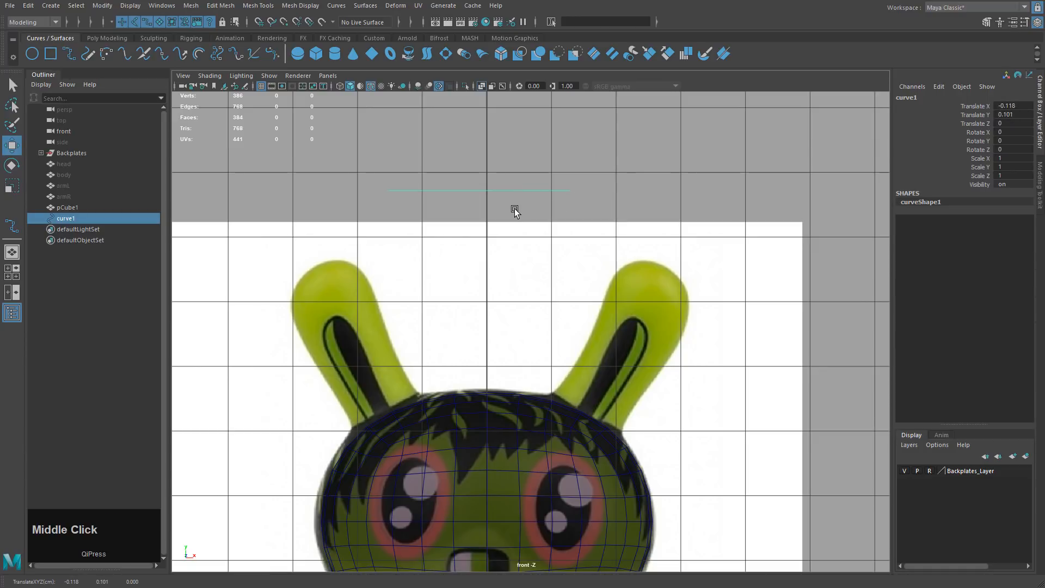
# Sketch a wavy four-point EP curve above the straight one, and discard both curves
pyautogui.click(88, 54)
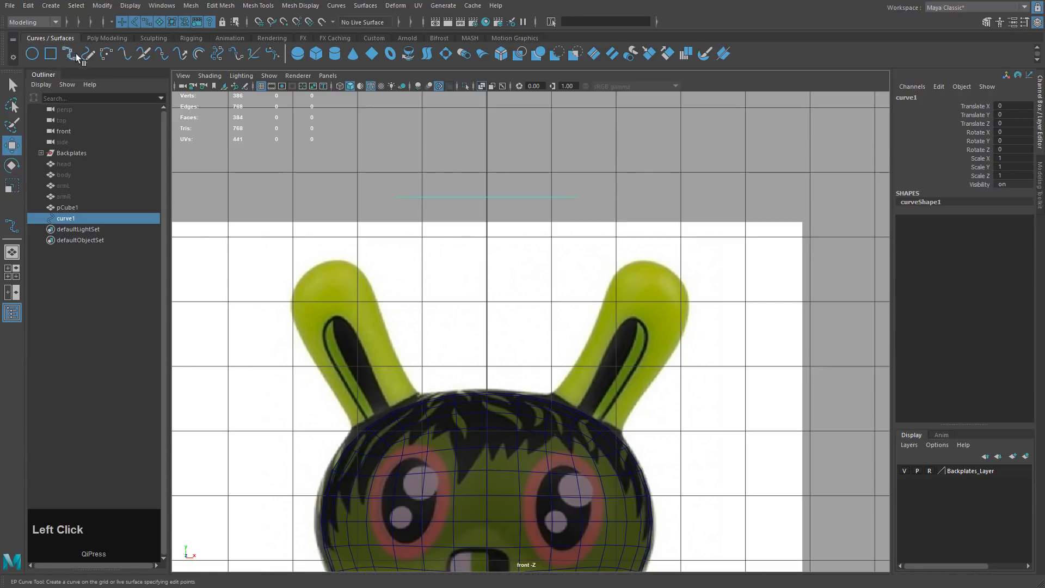
pyautogui.click(411, 131)
pyautogui.click(613, 178)
pyautogui.click(704, 205)
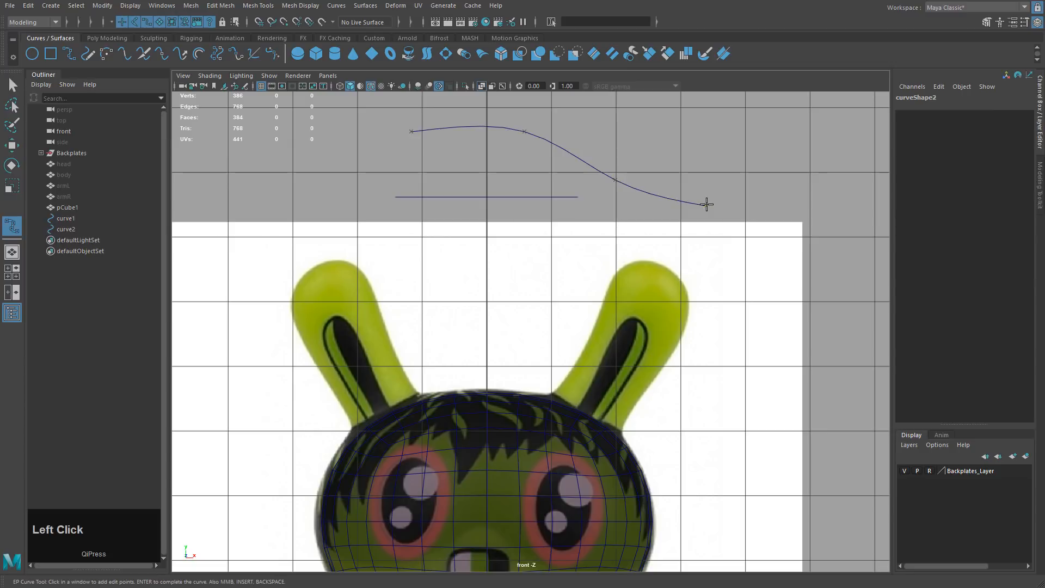
pyautogui.press('Return')
pyautogui.press('w')
pyautogui.press('z')
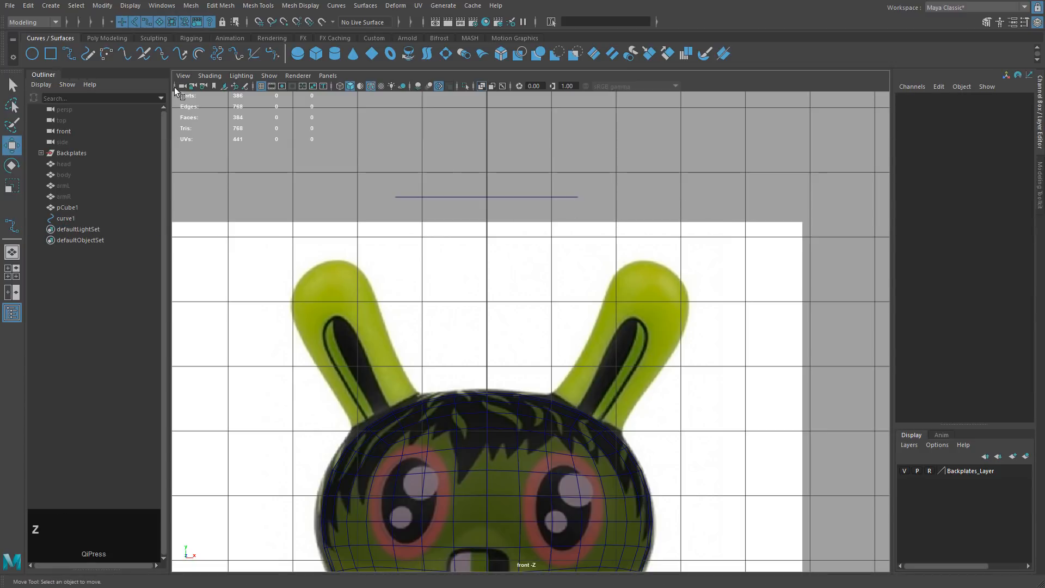
pyautogui.click(464, 197)
pyautogui.press('Delete')
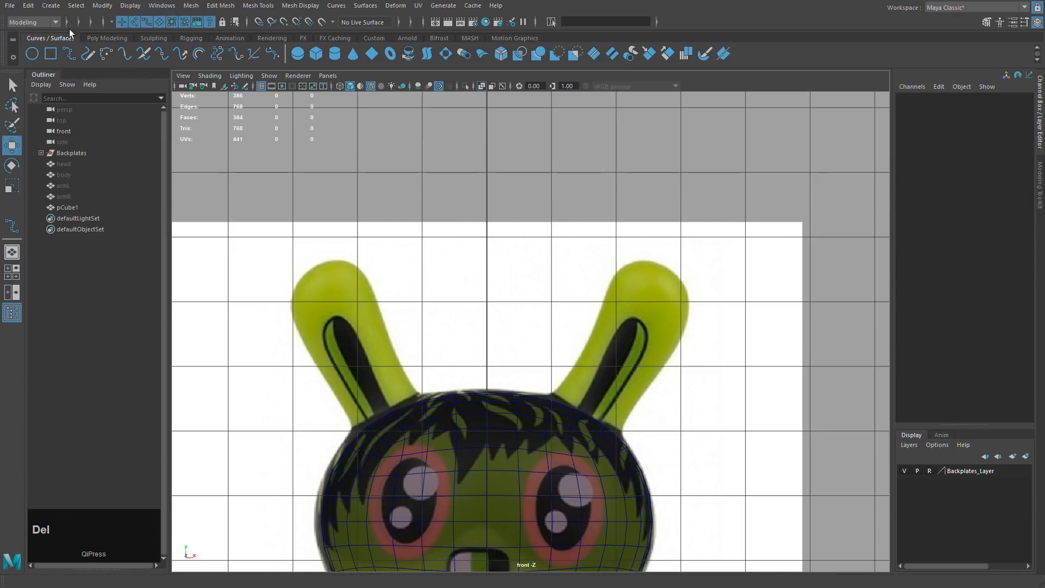
# Draw a perfectly horizontal two-point EP curve above the ears in the front view and shift it slightly
pyautogui.click(73, 54)
pyautogui.click(378, 191)
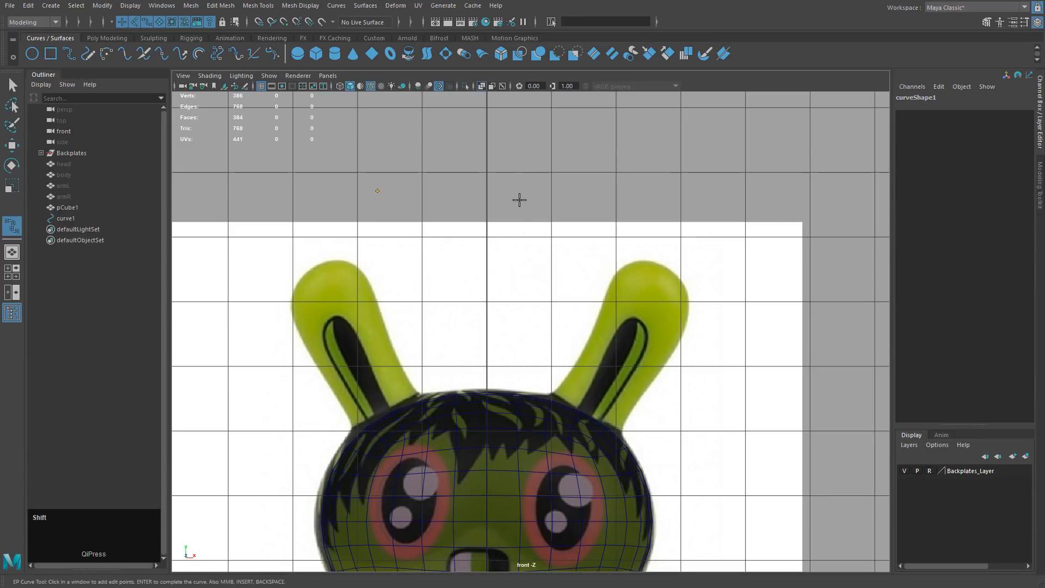
pyautogui.moveTo(525, 191)
pyautogui.keyDown('shift'); pyautogui.mouseDown()
pyautogui.moveTo(543, 185)
pyautogui.moveTo(533, 196)
pyautogui.mouseUp(); pyautogui.keyUp('shift')
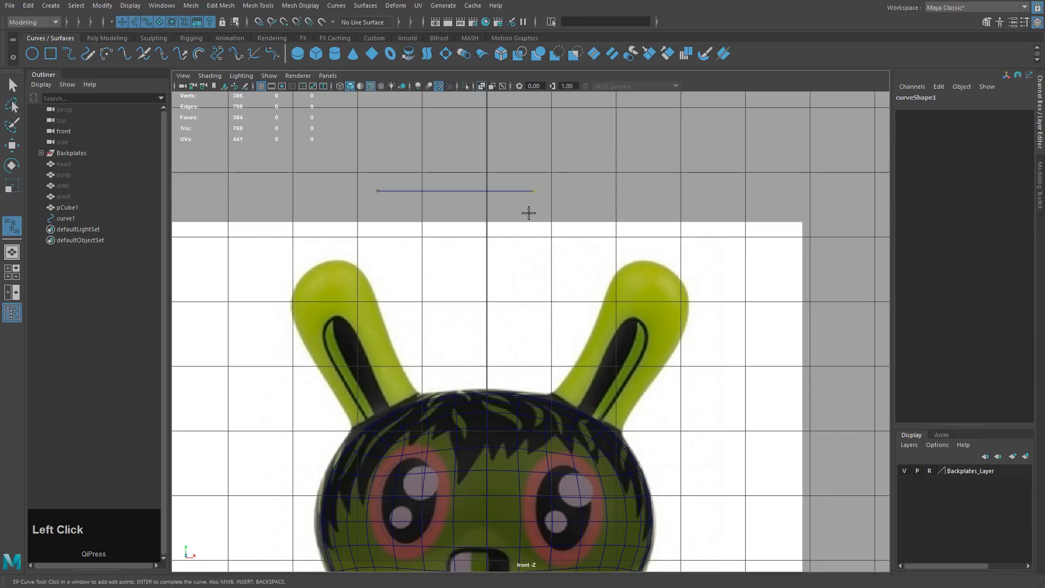
pyautogui.press('w')
pyautogui.keyDown('alt'); pyautogui.moveTo(469, 224); pyautogui.dragTo(469, 195, button='middle'); pyautogui.keyUp('alt')
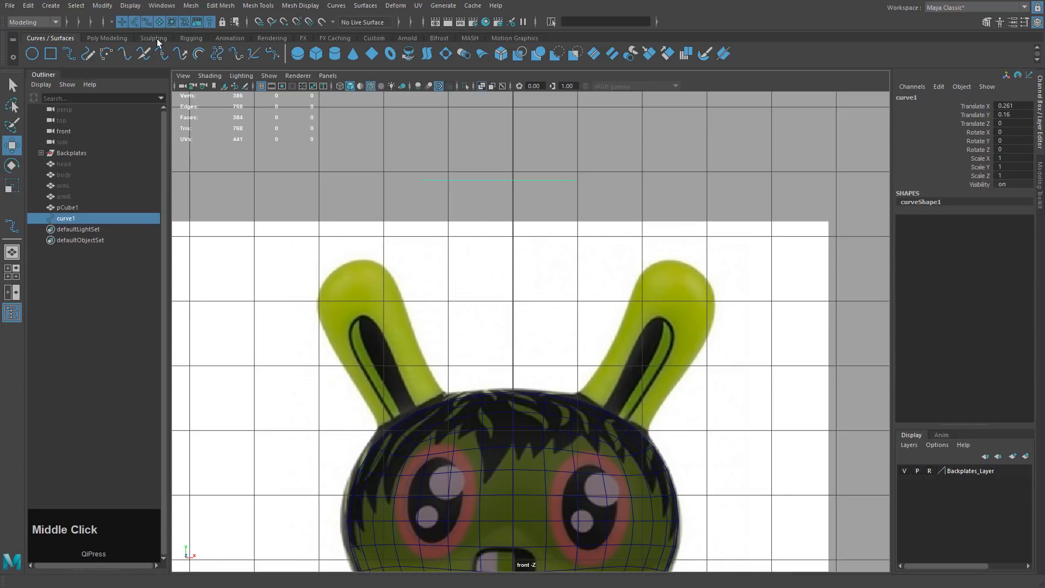
# Center the curve's pivot and move the curve to about 0.615 in Translate X and 0.286 in Translate Y
pyautogui.click(102, 6)
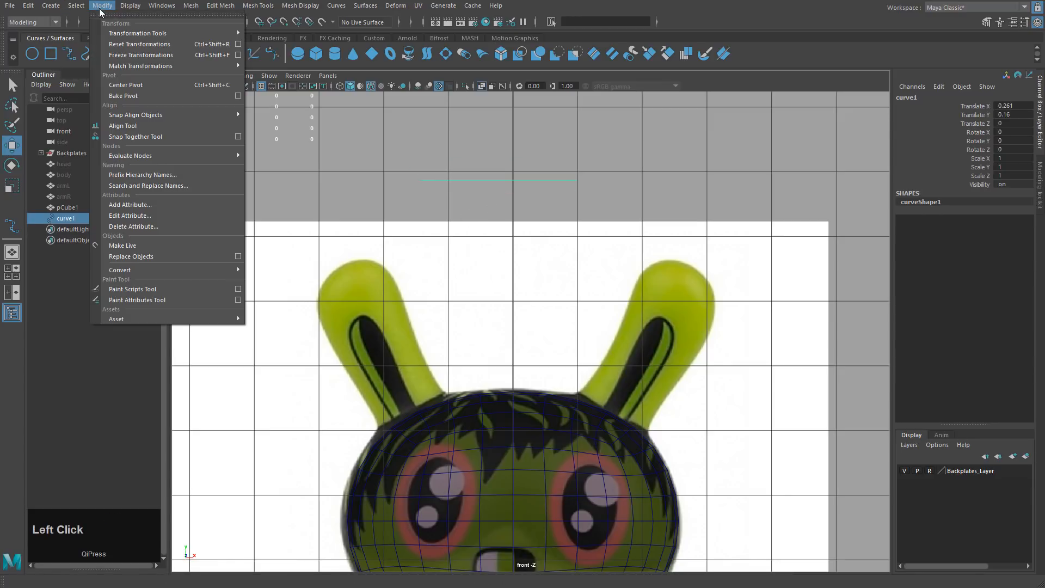
pyautogui.click(129, 95)
pyautogui.press('w')
pyautogui.keyDown('alt'); pyautogui.moveTo(511, 224); pyautogui.dragTo(501, 240, button='middle'); pyautogui.keyUp('alt')
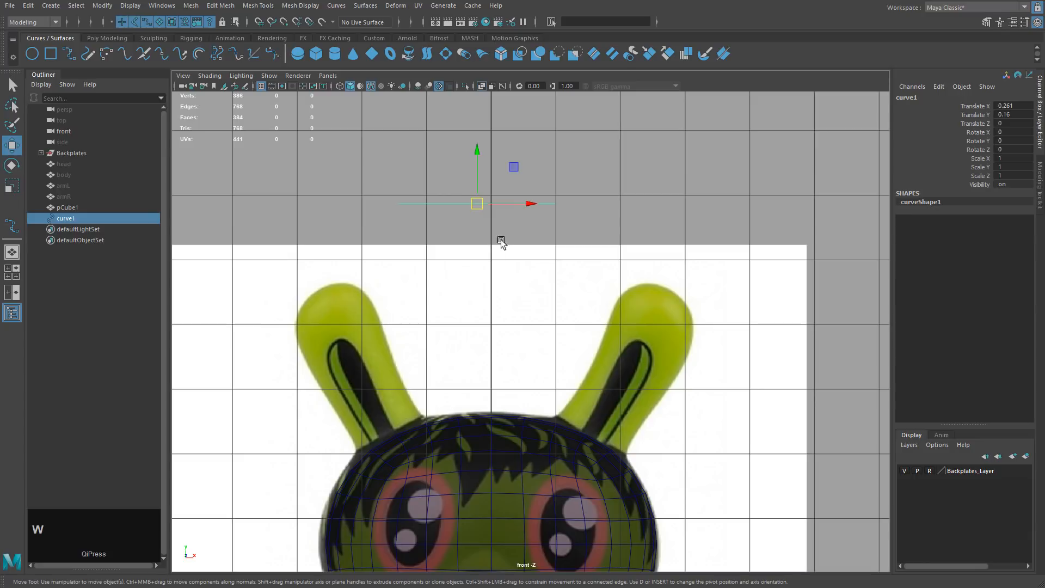
pyautogui.moveTo(477, 204); pyautogui.dragTo(499, 196)
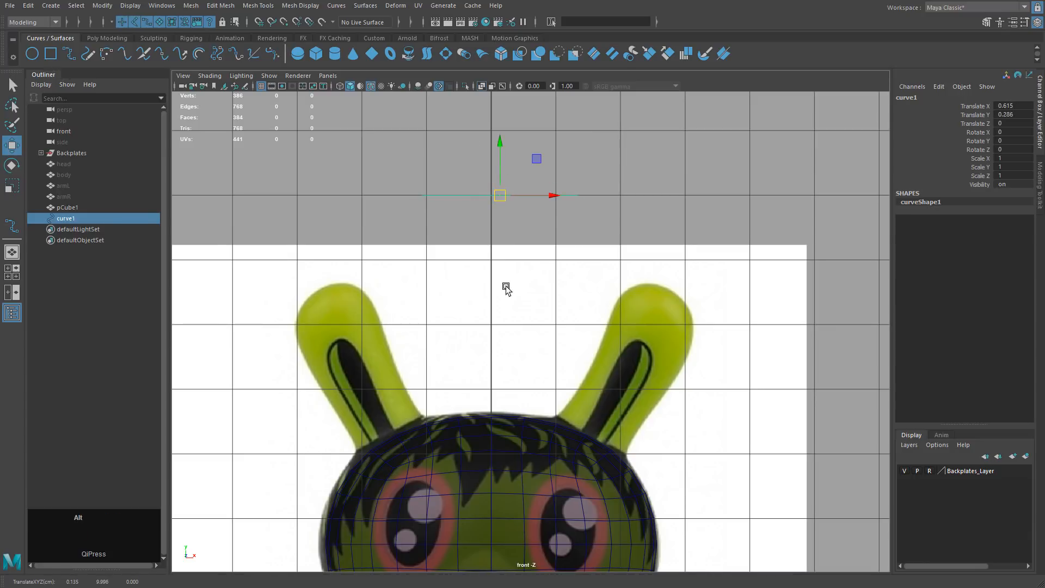
# Grid-snap the curve onto the vertical centre line over the nose, at Translate X 0.479 and Translate Y -5.71
pyautogui.keyDown('alt'); pyautogui.moveTo(506, 289); pyautogui.dragTo(517, 241, button='middle'); pyautogui.keyUp('alt')
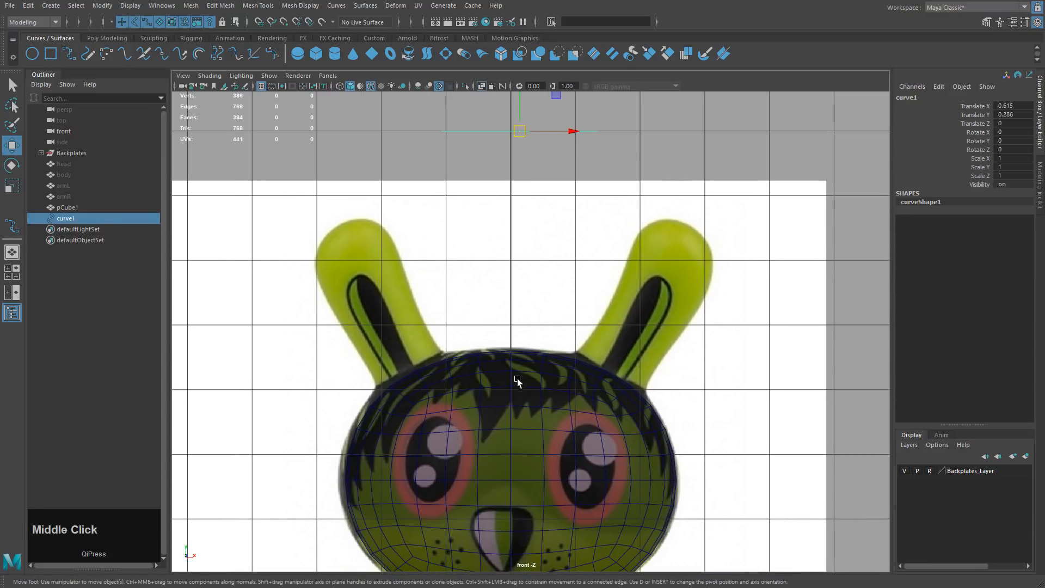
pyautogui.keyDown('alt'); pyautogui.moveTo(524, 402); pyautogui.dragTo(532, 337, button='middle'); pyautogui.keyUp('alt')
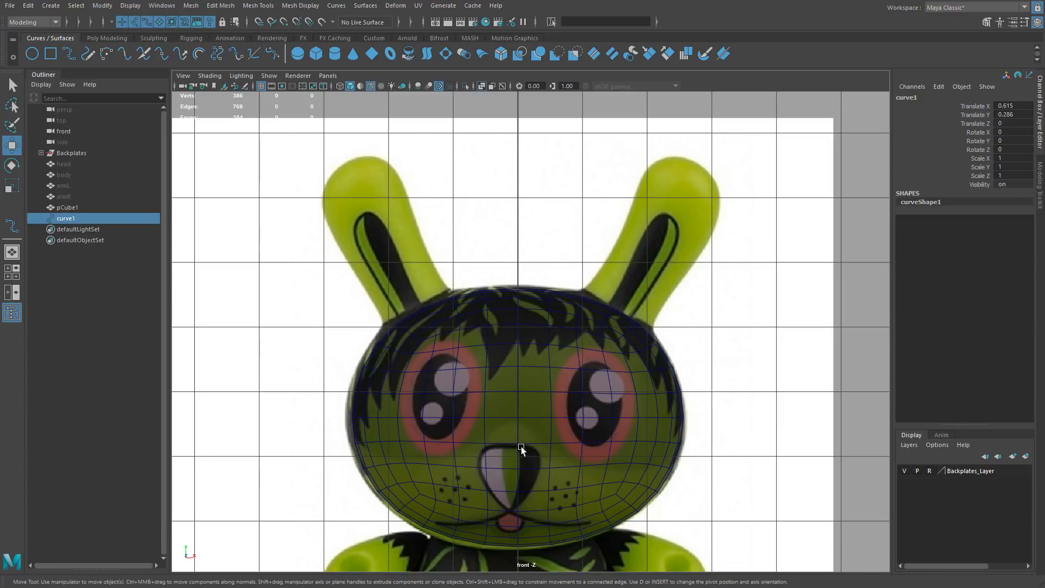
pyautogui.keyDown('alt'); pyautogui.moveTo(549, 400); pyautogui.dragTo(525, 322, button='middle'); pyautogui.keyUp('alt')
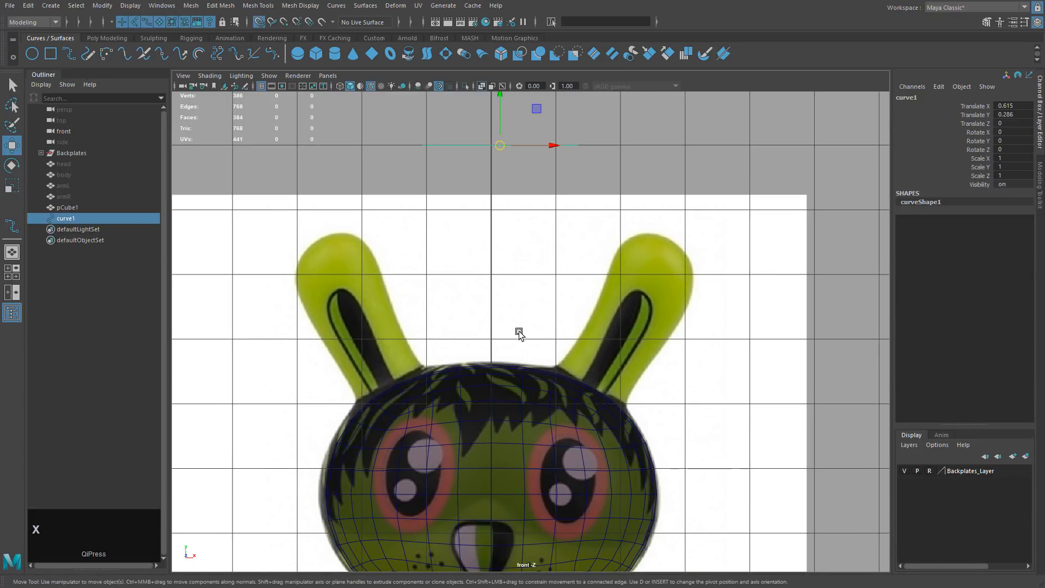
pyautogui.press('x')
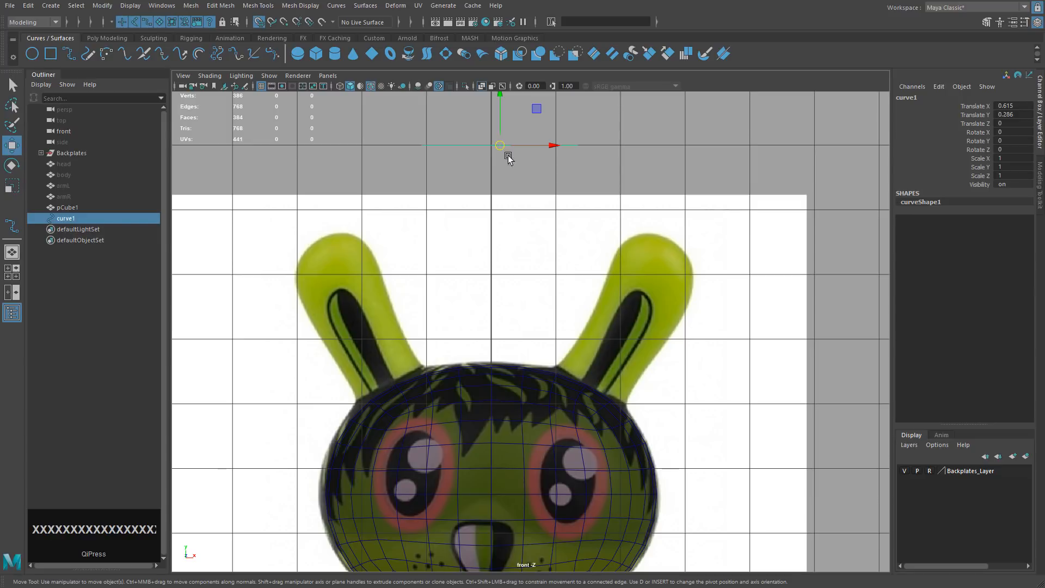
pyautogui.moveTo(498, 265); pyautogui.dragTo(500, 531, button='middle')
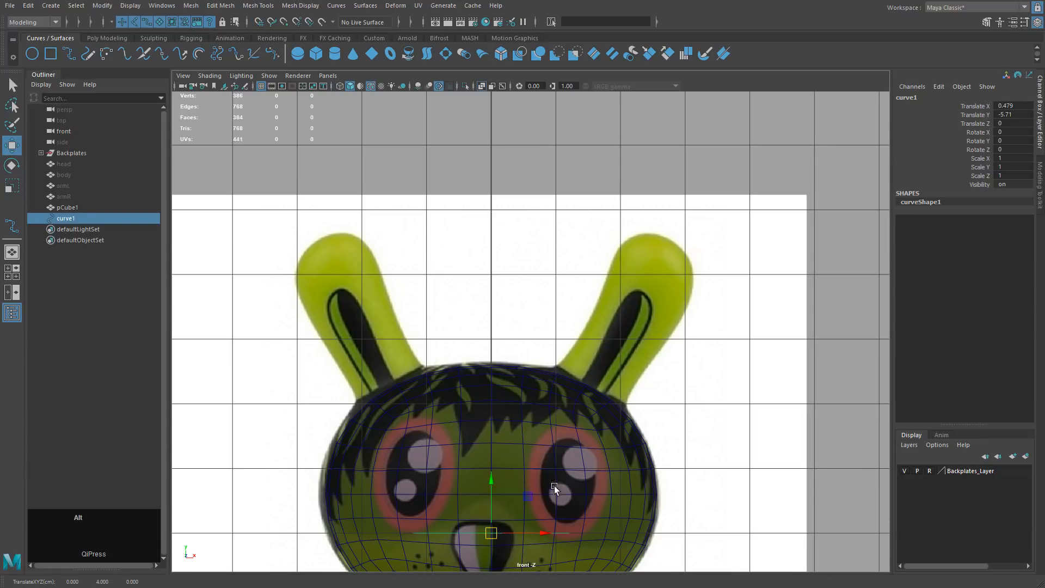
pyautogui.keyDown('alt'); pyautogui.moveTo(554, 485); pyautogui.dragTo(701, 413); pyautogui.keyUp('alt')
pyautogui.scroll(-5, 646, 326)
pyautogui.scroll(3, 751, 302)
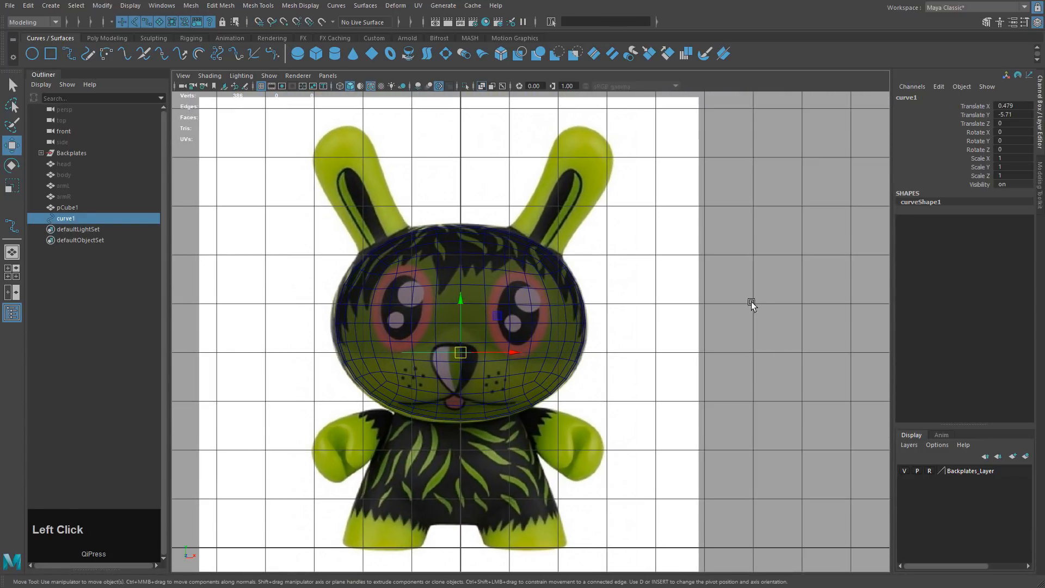
# Raise the curve's middle control vertices to form a shallow arch over the nose, using smooth curve display
pyautogui.rightClick(776, 269)
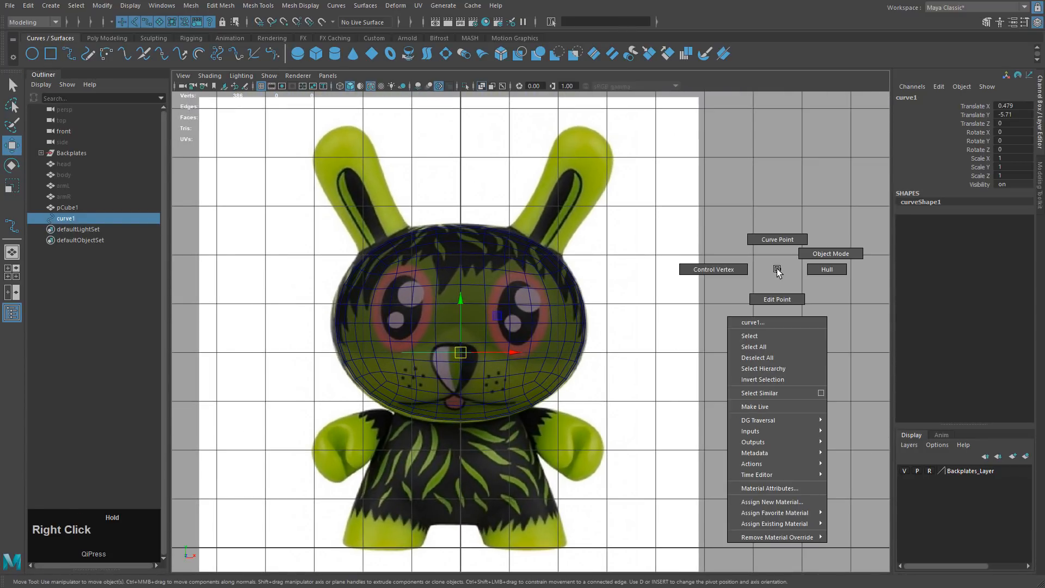
pyautogui.moveTo(776, 269); pyautogui.dragTo(723, 271, button='right')
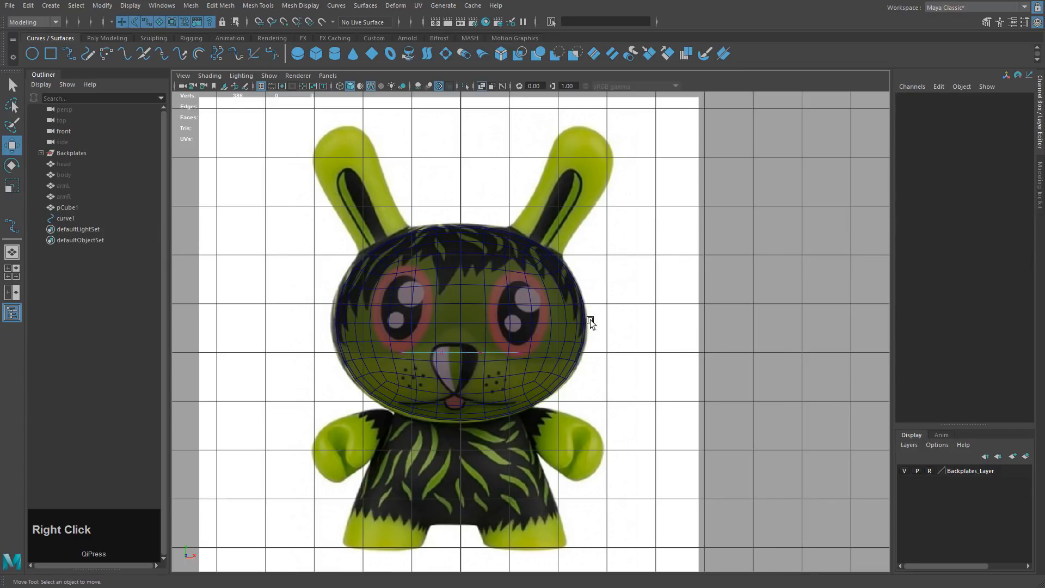
pyautogui.click(591, 319)
pyautogui.scroll(4, 590, 319)
pyautogui.moveTo(384, 335); pyautogui.dragTo(459, 390)
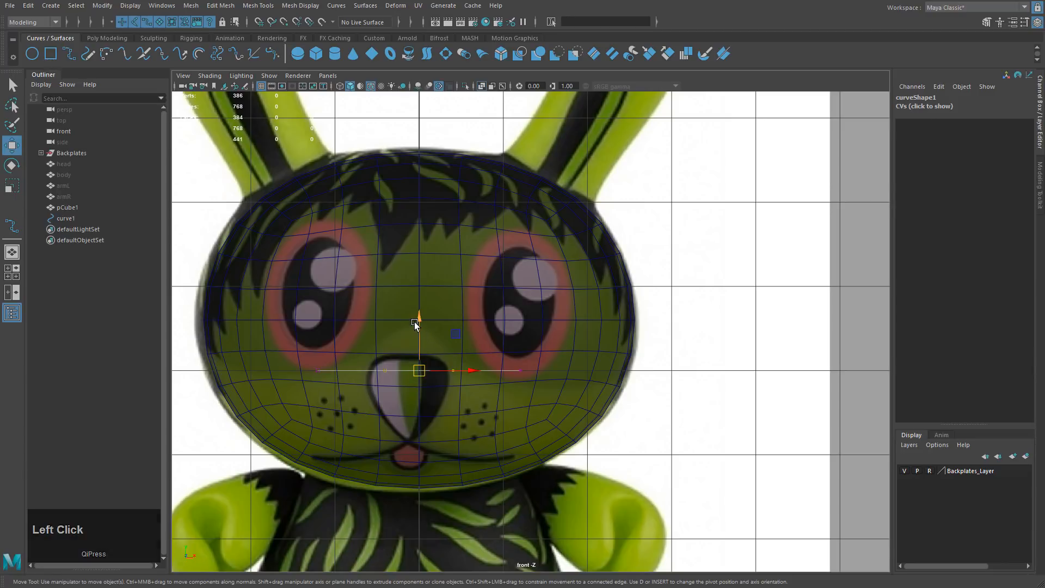
pyautogui.moveTo(415, 324); pyautogui.dragTo(417, 275)
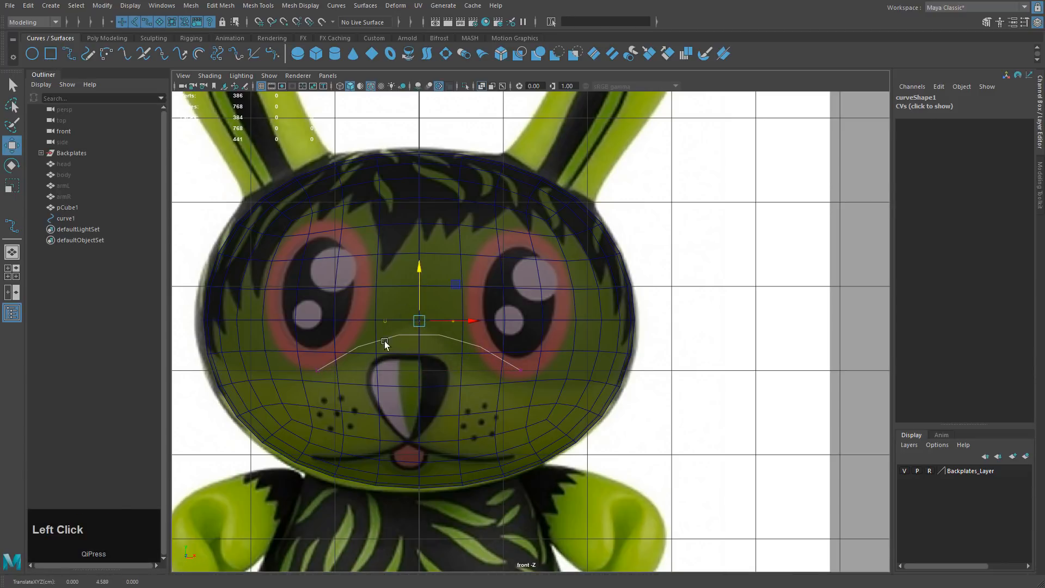
pyautogui.scroll(3, 384, 343)
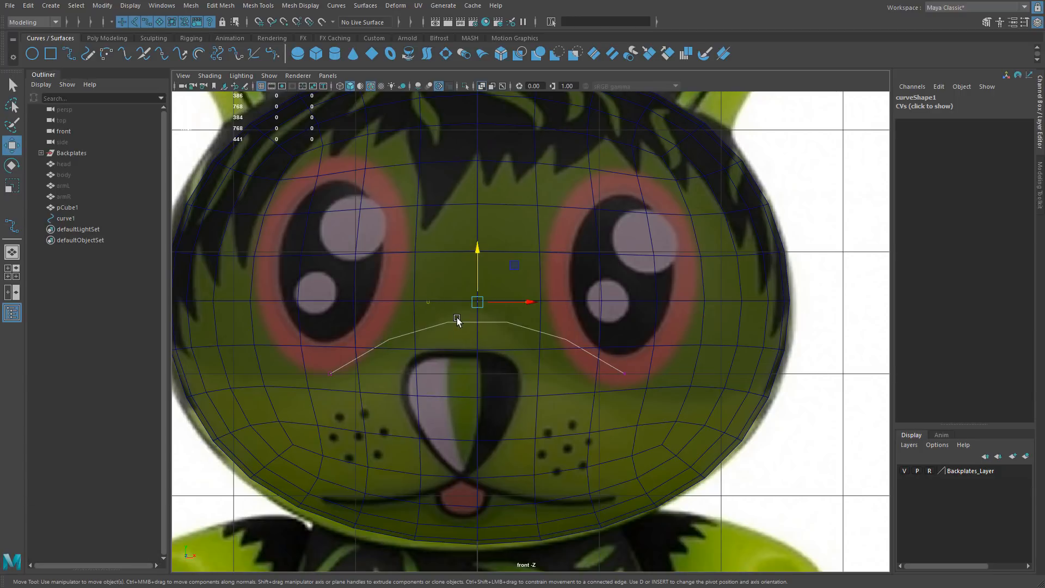
pyautogui.press('3')
pyautogui.moveTo(478, 247); pyautogui.dragTo(478, 300)
# Select both end control vertices of the curve, lower them and spread them farther apart
pyautogui.moveTo(319, 304); pyautogui.dragTo(660, 423)
pyautogui.keyDown('ctrl'); pyautogui.moveTo(418, 328); pyautogui.dragTo(550, 388); pyautogui.keyUp('ctrl')
pyautogui.moveTo(311, 338); pyautogui.dragTo(370, 399)
pyautogui.keyDown('shift'); pyautogui.click(625, 374); pyautogui.keyUp('shift')
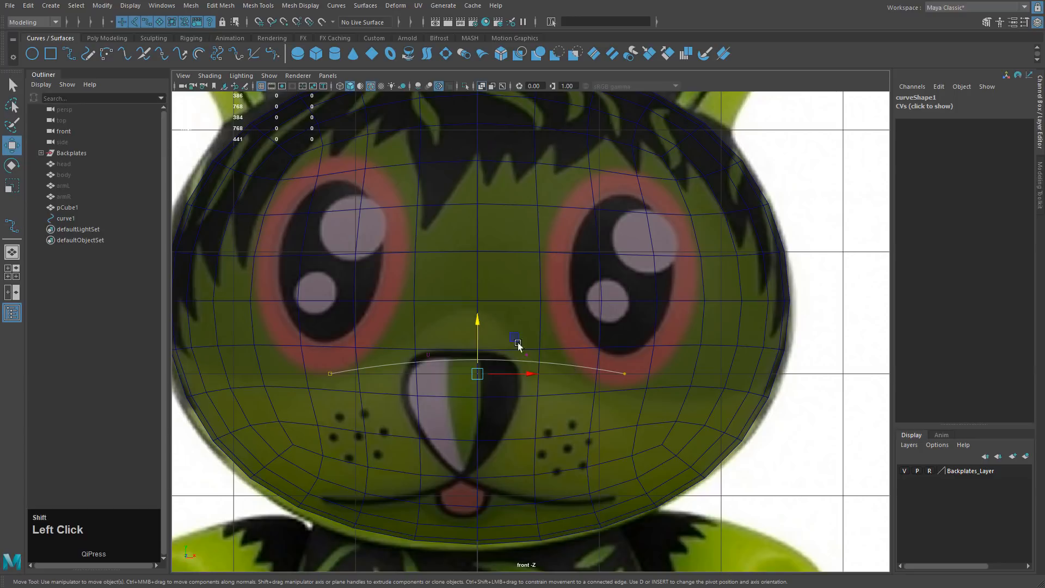
pyautogui.keyDown('shift'); pyautogui.moveTo(589, 329); pyautogui.dragTo(653, 403); pyautogui.keyUp('shift')
pyautogui.keyDown('shift'); pyautogui.moveTo(586, 338); pyautogui.dragTo(645, 405); pyautogui.keyUp('shift')
pyautogui.moveTo(479, 316); pyautogui.dragTo(479, 330)
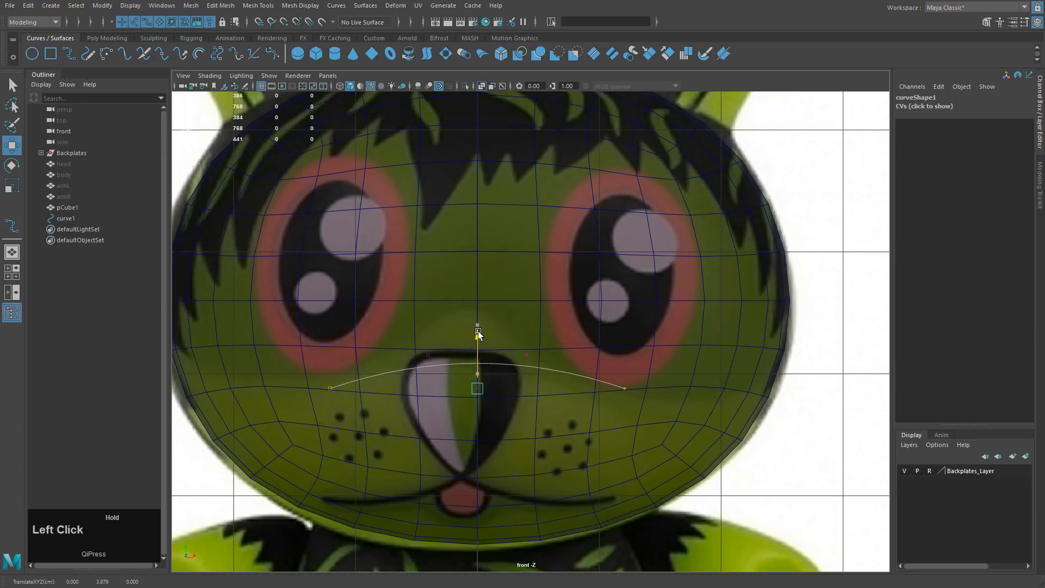
pyautogui.press('r')
pyautogui.moveTo(481, 386); pyautogui.dragTo(514, 388, button='middle')
pyautogui.press('w')
pyautogui.moveTo(477, 340); pyautogui.dragTo(478, 353)
# Spread the curve's middle control vertices apart, raise them slightly and return the curve to object mode
pyautogui.moveTo(399, 333); pyautogui.dragTo(536, 380)
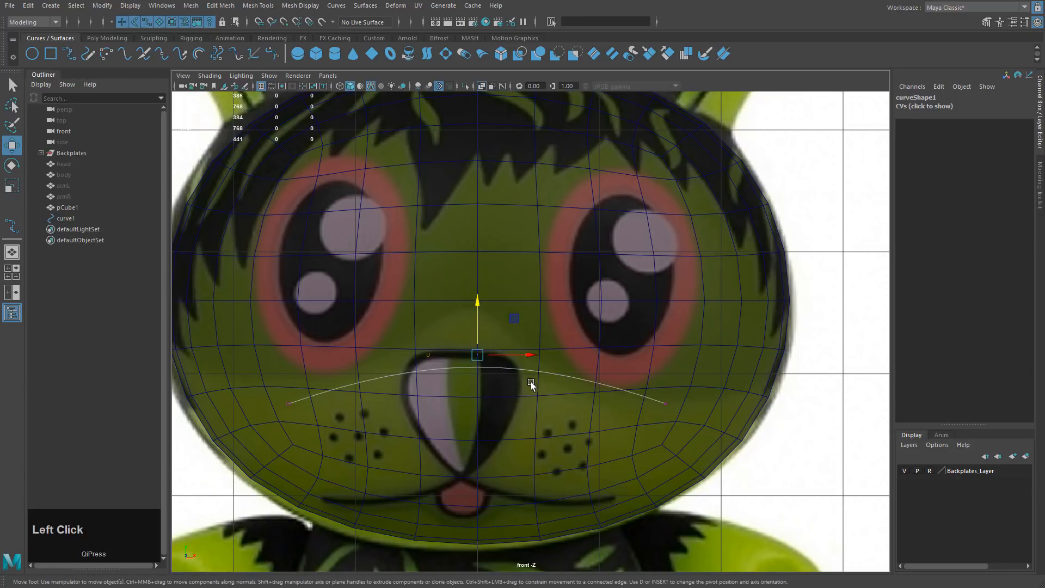
pyautogui.press('r')
pyautogui.moveTo(530, 382); pyautogui.dragTo(488, 344, button='middle')
pyautogui.press('w')
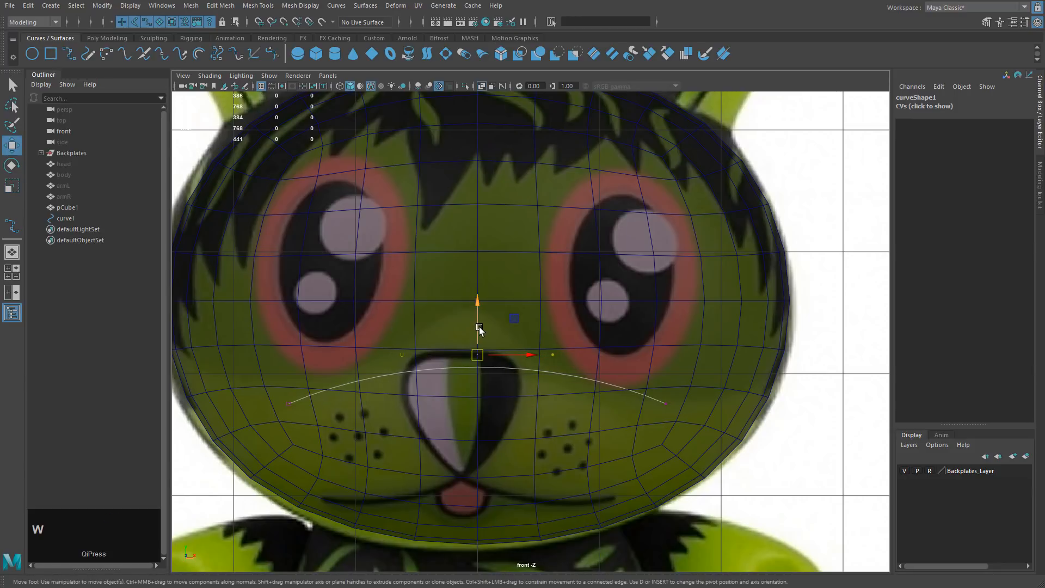
pyautogui.moveTo(479, 326); pyautogui.dragTo(481, 325)
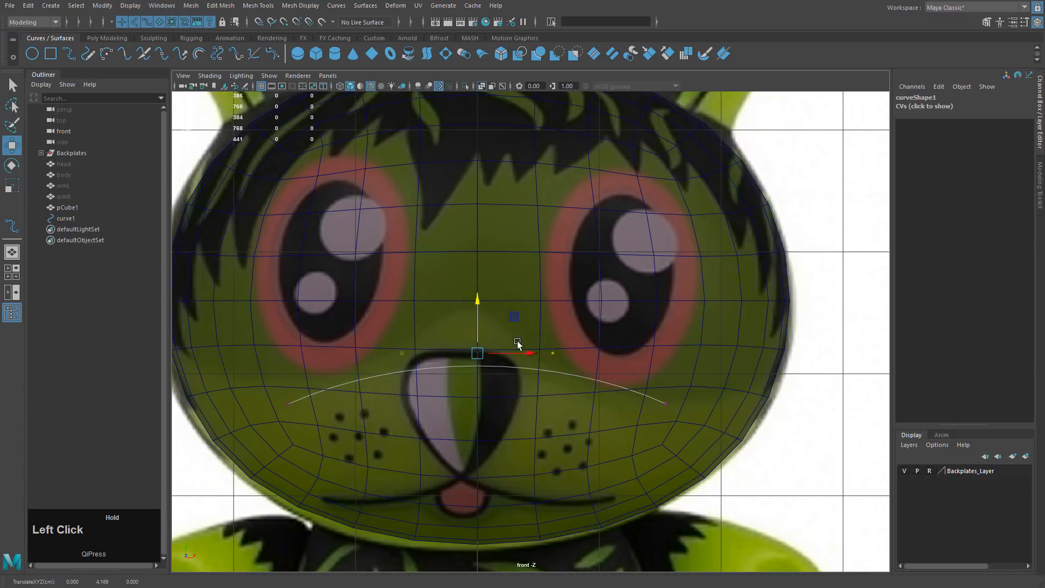
pyautogui.moveTo(556, 373); pyautogui.dragTo(585, 362, button='right')
# Try to move the curve out in front of the head in the perspective view
pyautogui.press('space')
pyautogui.press('space')
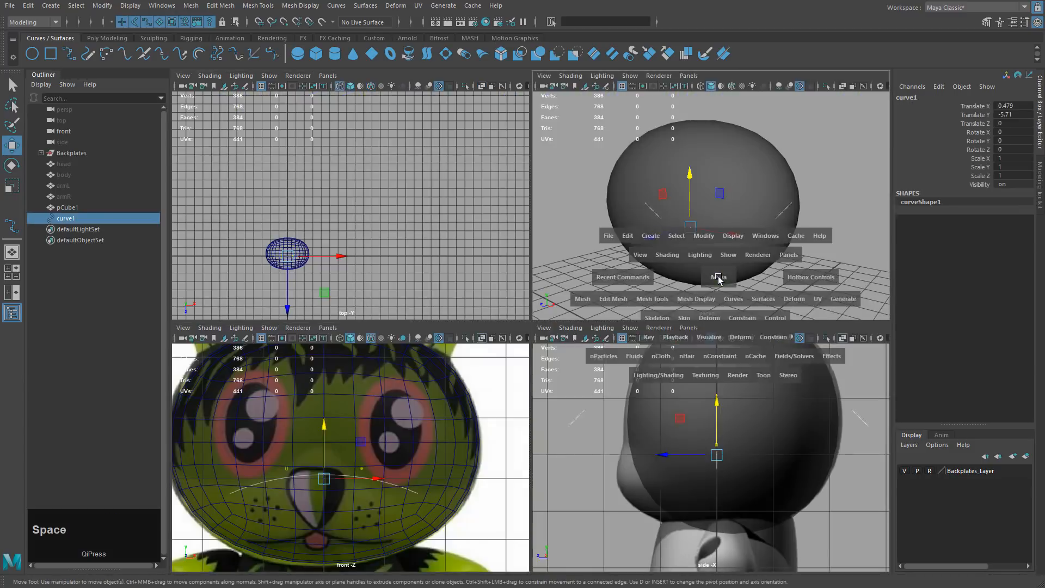
pyautogui.keyDown('alt'); pyautogui.moveTo(593, 364); pyautogui.dragTo(793, 427); pyautogui.keyUp('alt')
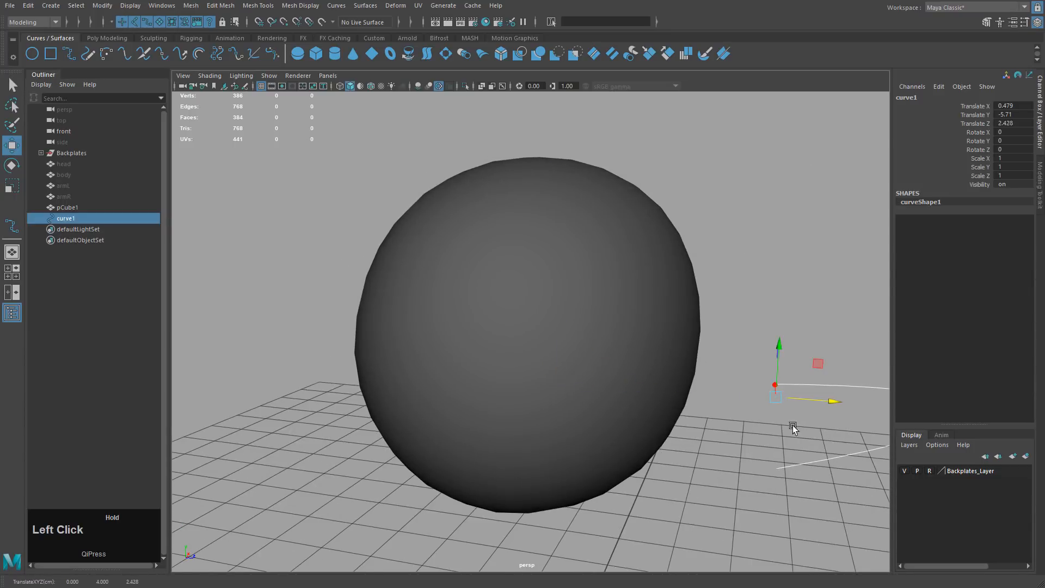
pyautogui.keyDown('alt'); pyautogui.moveTo(793, 427); pyautogui.dragTo(661, 368, button='middle'); pyautogui.keyUp('alt')
pyautogui.hotkey('ctrl', 'z')
# Compare shaded and wireframe display in the perspective view to locate the curve inside the head
pyautogui.click(614, 341)
pyautogui.press('4')
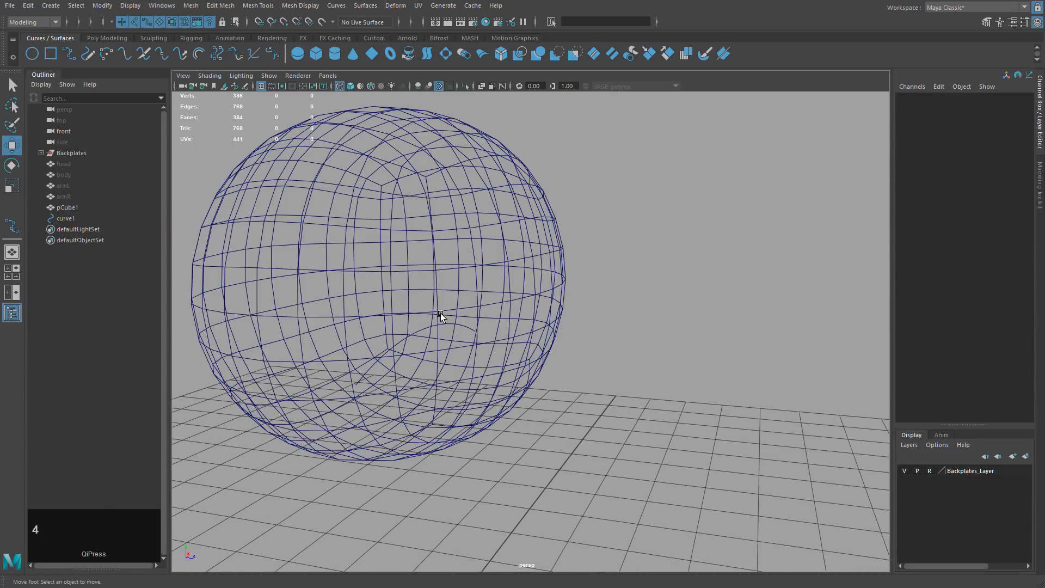
pyautogui.click(453, 322)
pyautogui.click(587, 326)
pyautogui.press('4')
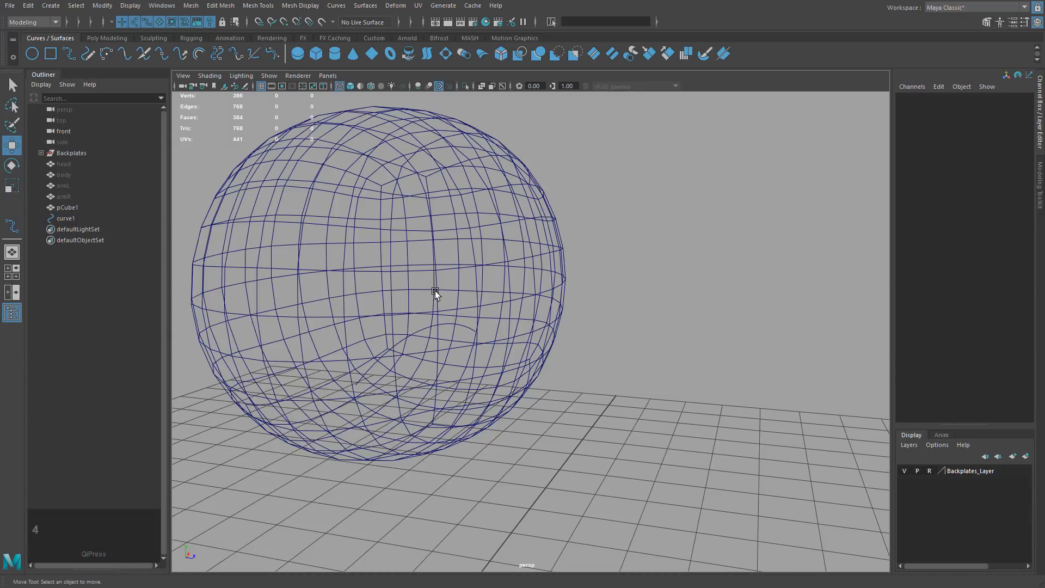
pyautogui.press('5')
pyautogui.press('4')
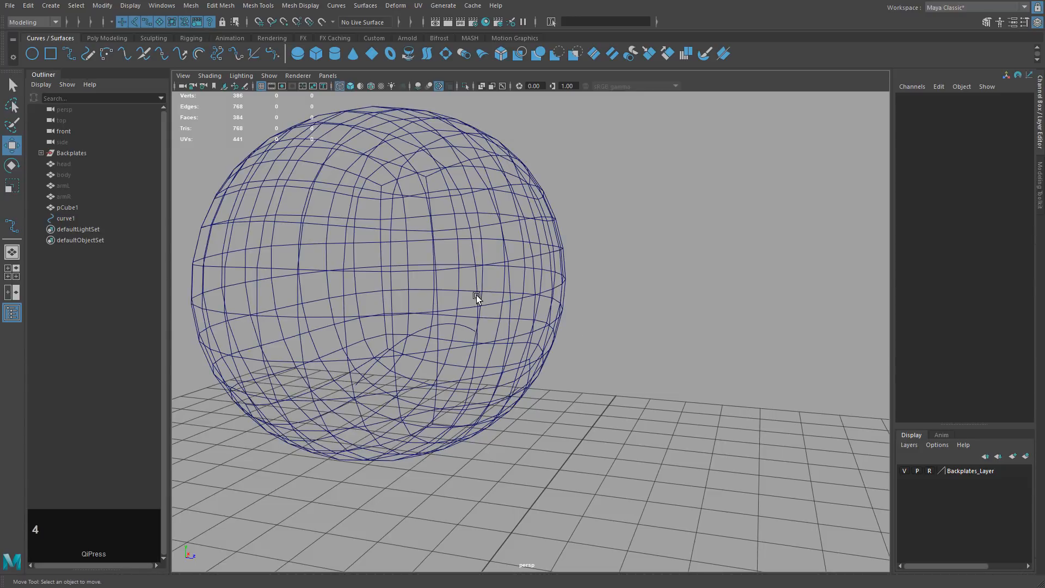
# Select the curve inside the wireframe head, move it forward to Translate Z 2.909, and return to the front view
pyautogui.click(447, 319)
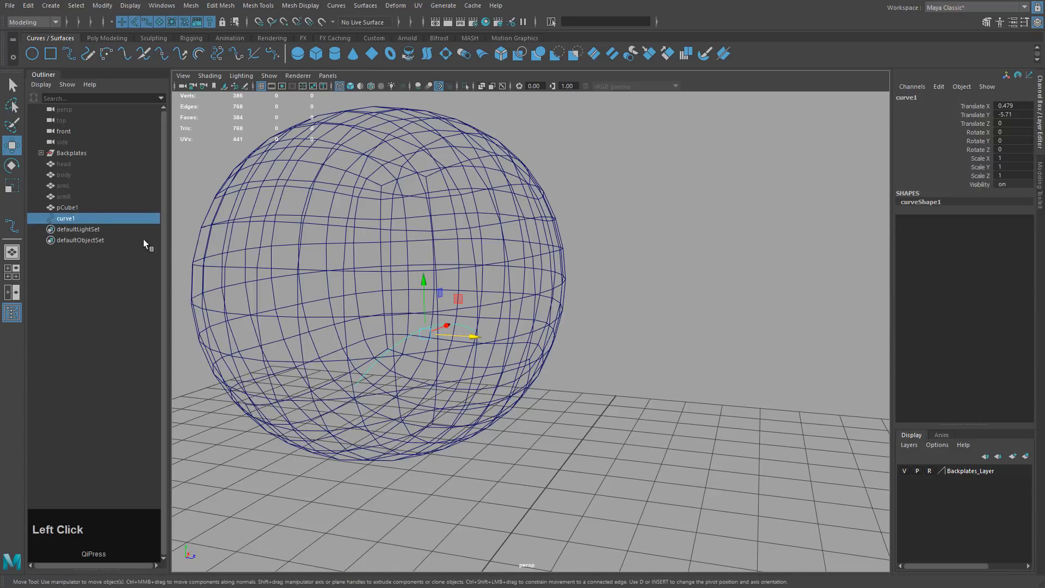
pyautogui.click(66, 207)
pyautogui.click(66, 218)
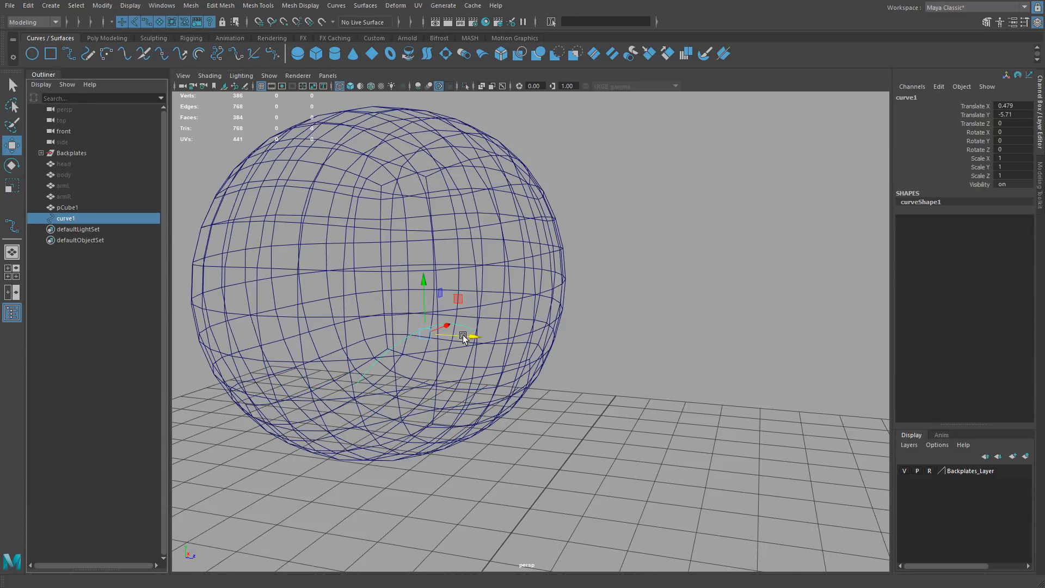
pyautogui.moveTo(463, 337); pyautogui.dragTo(717, 355)
pyautogui.press('space')
pyautogui.press('space')
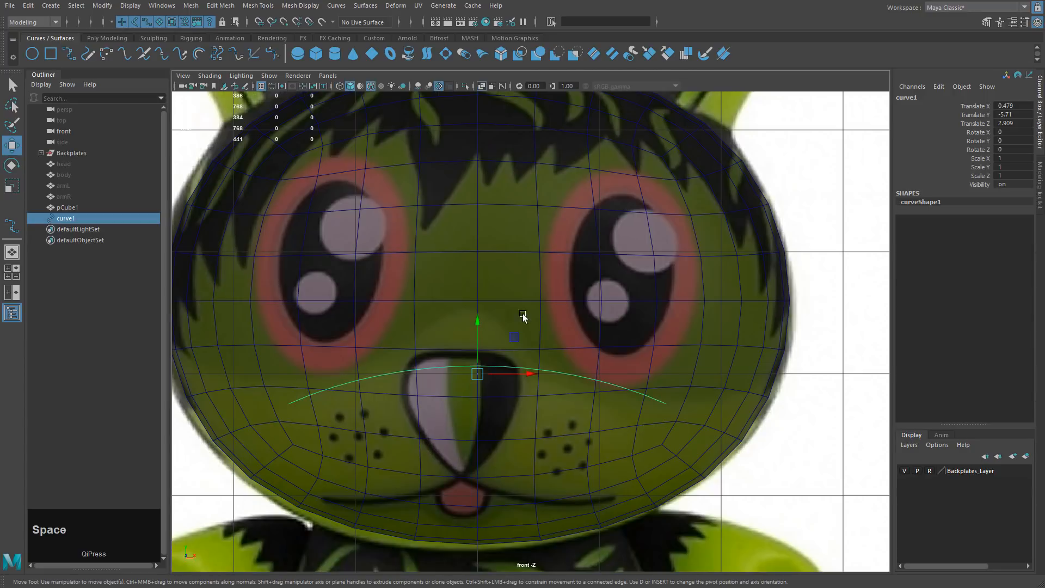
# Turn off X-ray display in the front view to show the curve against the opaque head
pyautogui.click(482, 87)
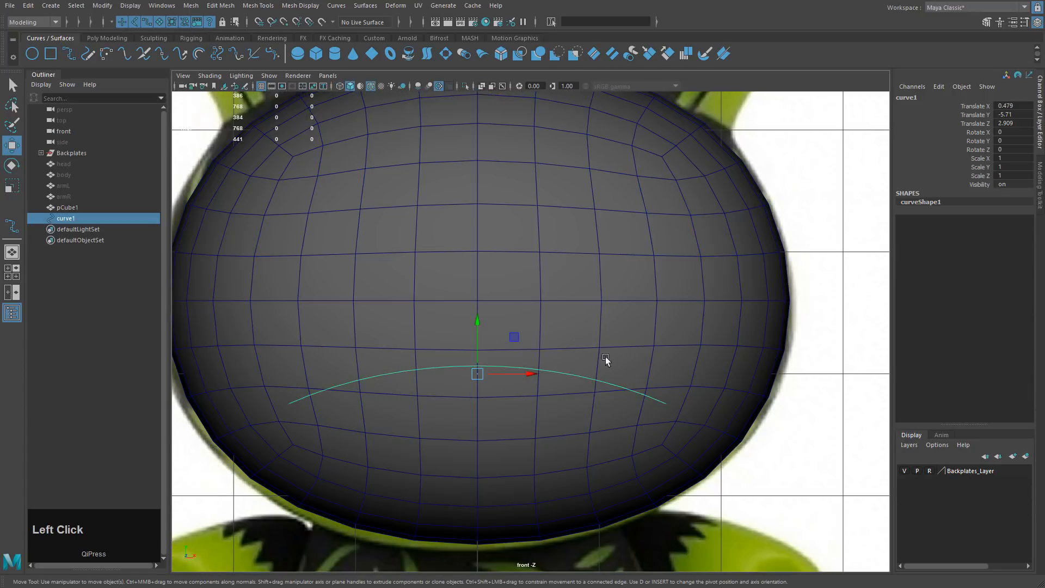
pyautogui.scroll(-2, 605, 357)
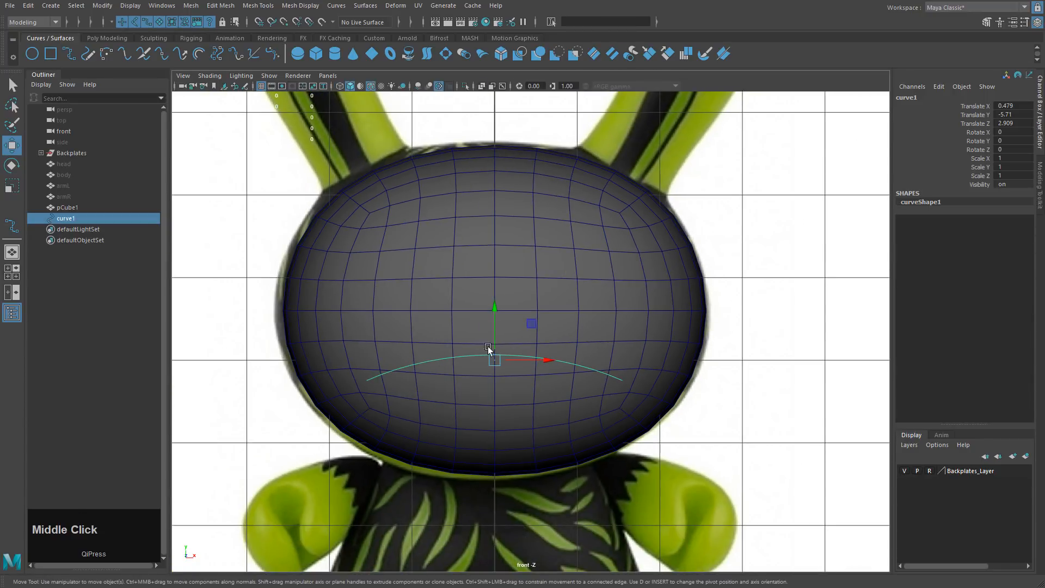
pyautogui.scroll(2, 385, 350)
pyautogui.click(412, 378)
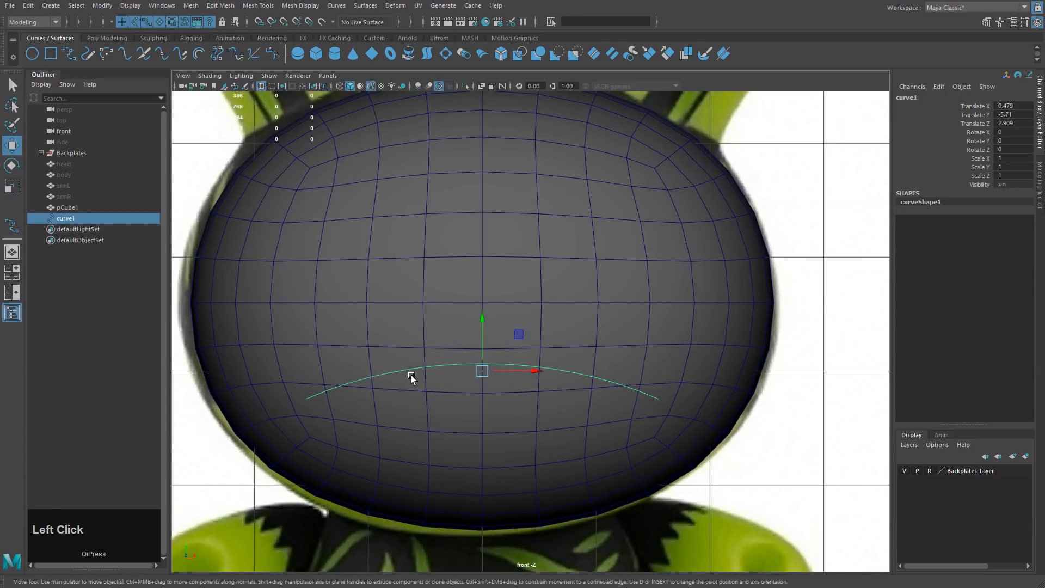
# Stretch the curve to about 1.124 in Scale Y and raise it to Translate Y -5.633
pyautogui.press('r')
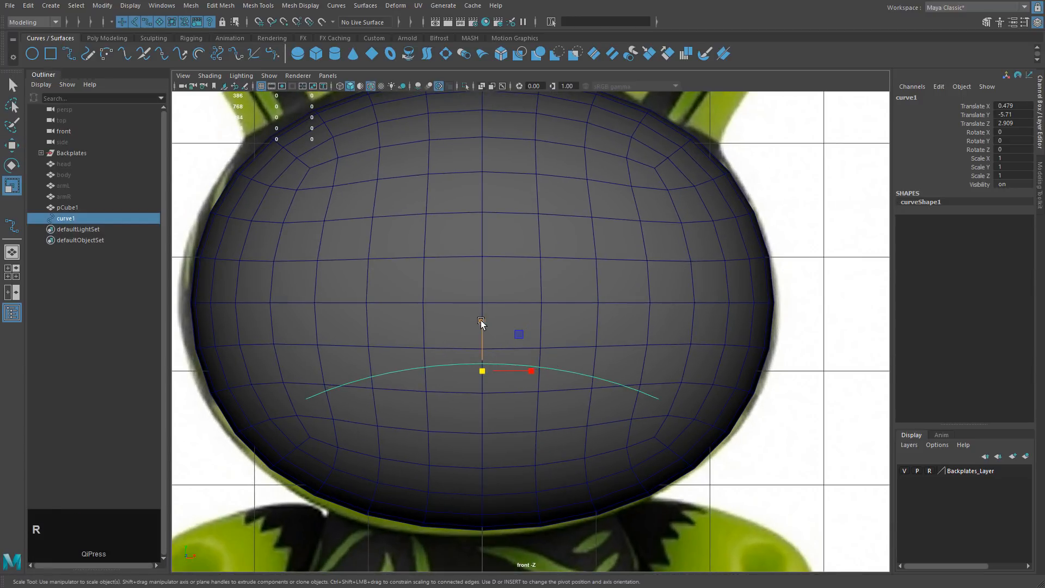
pyautogui.moveTo(482, 324)
pyautogui.mouseDown()
pyautogui.moveTo(486, 305)
pyautogui.moveTo(487, 320)
pyautogui.mouseUp()
pyautogui.press('w')
pyautogui.hotkey('ctrl', 'z')
pyautogui.press('r')
pyautogui.press('w')
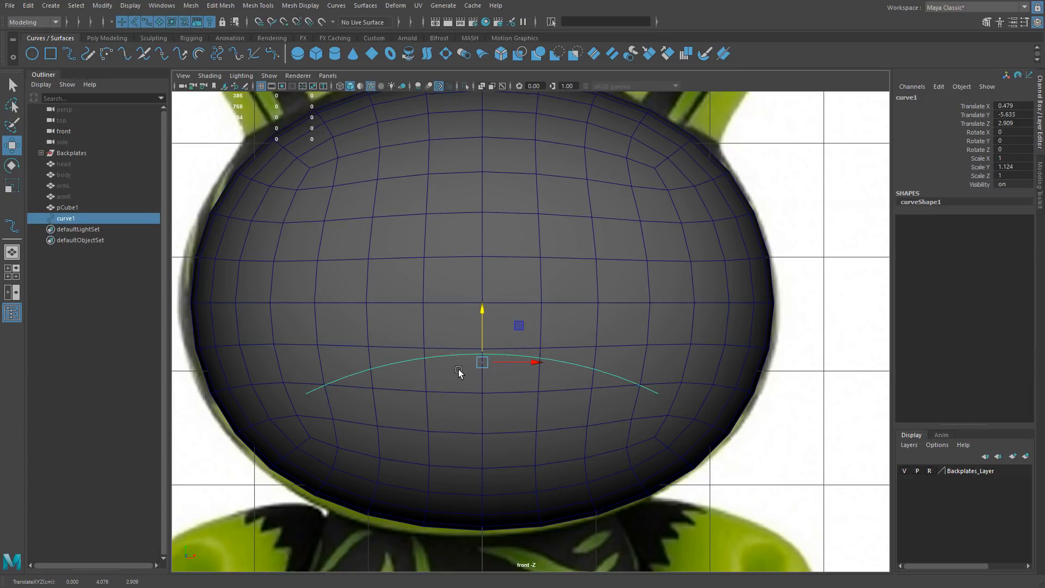
# Try to cut edges across the front of the head mesh along the curve with the Multi-Cut tool
pyautogui.click(512, 310)
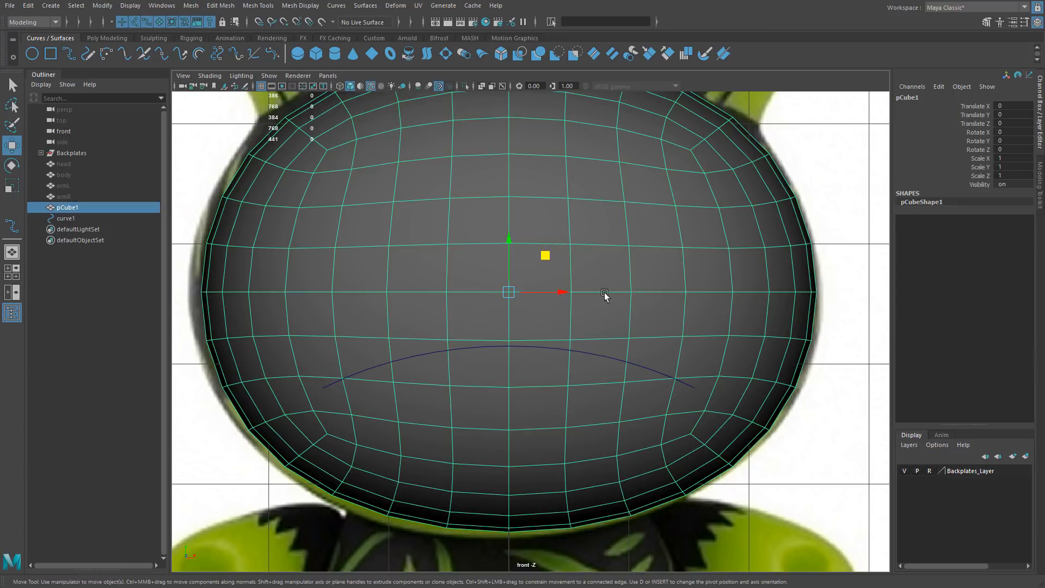
pyautogui.click(116, 37)
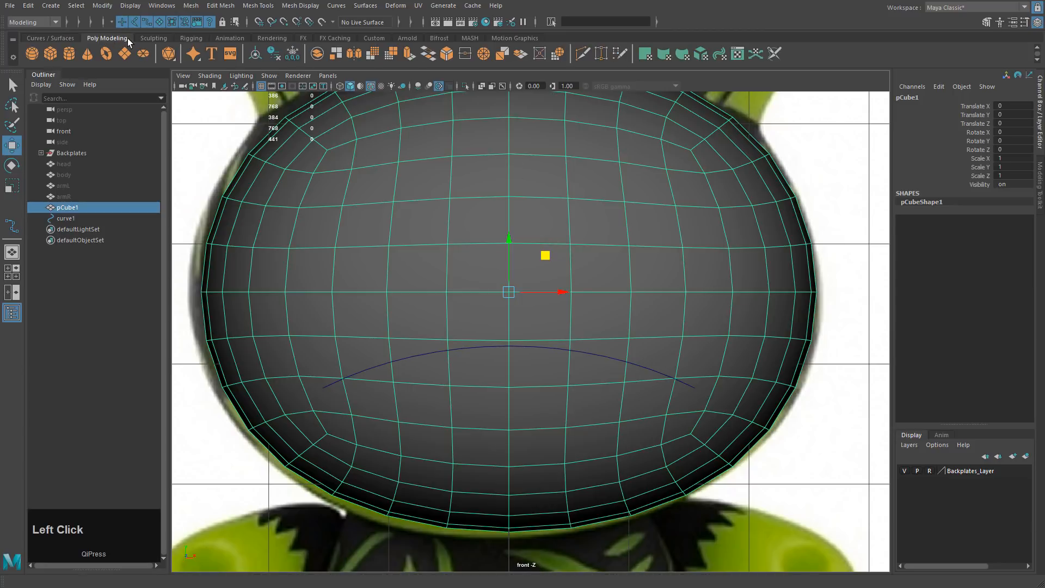
pyautogui.click(580, 52)
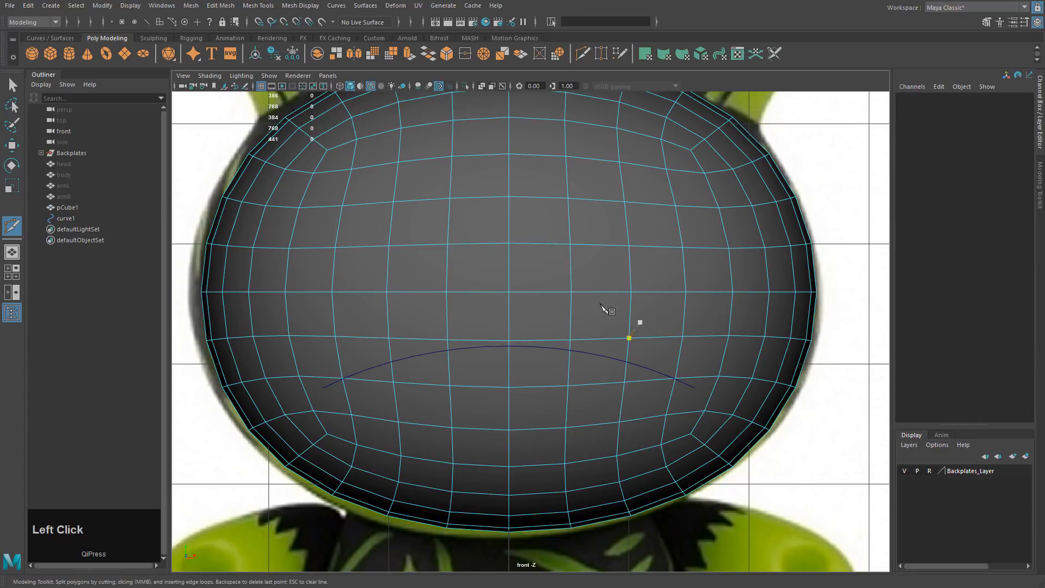
pyautogui.keyDown('alt'); pyautogui.moveTo(461, 338); pyautogui.dragTo(503, 341, button='right'); pyautogui.keyUp('alt')
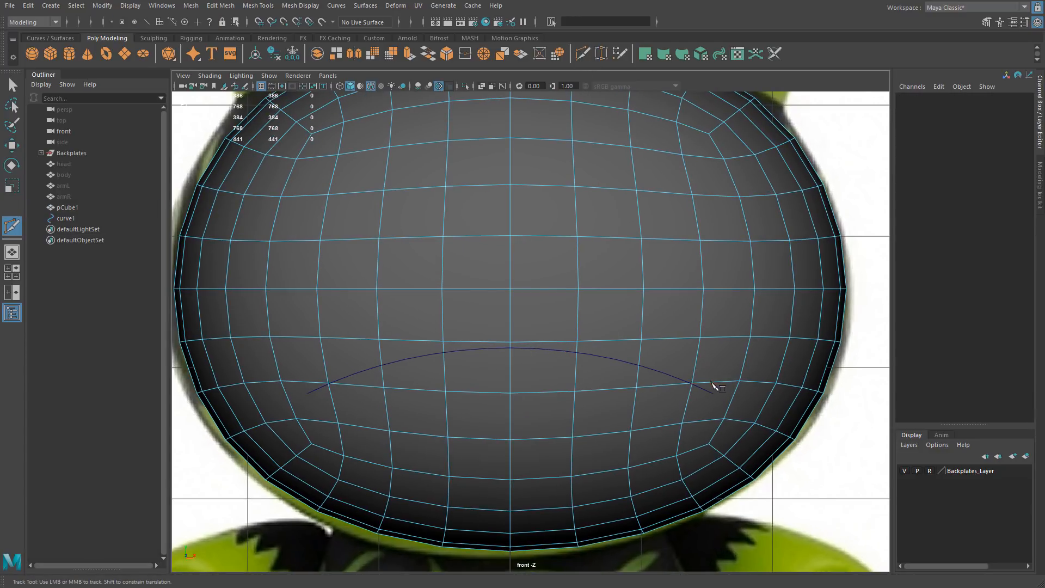
pyautogui.click(740, 381)
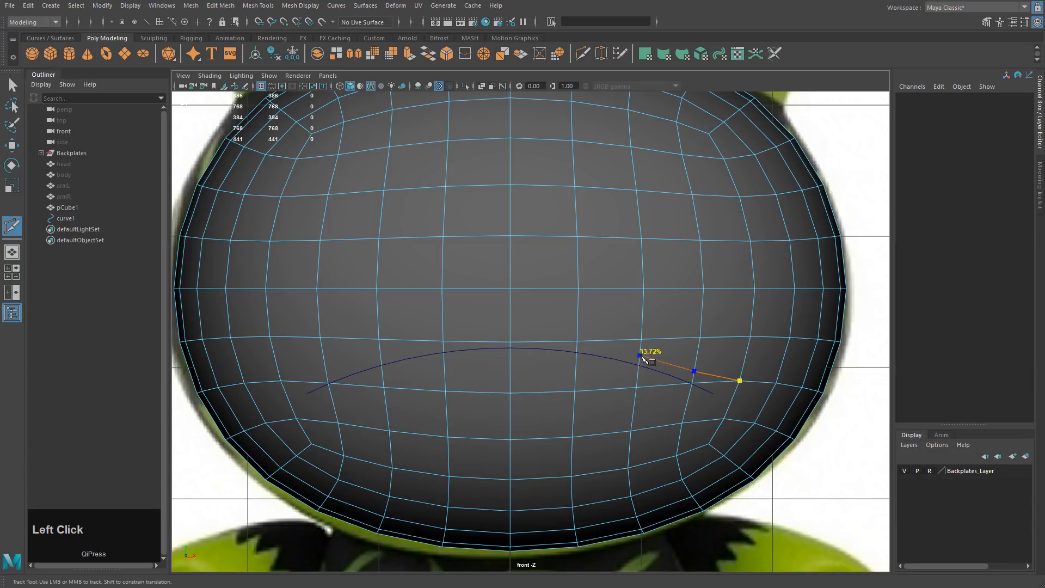
pyautogui.click(639, 357)
pyautogui.click(576, 351)
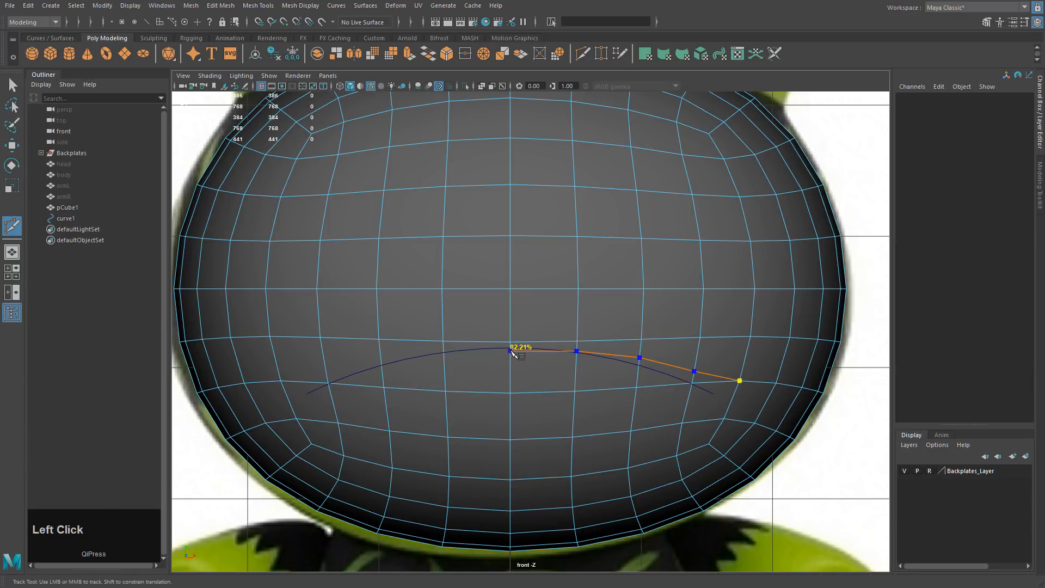
pyautogui.moveTo(511, 351); pyautogui.dragTo(443, 353)
pyautogui.rightClick(578, 355)
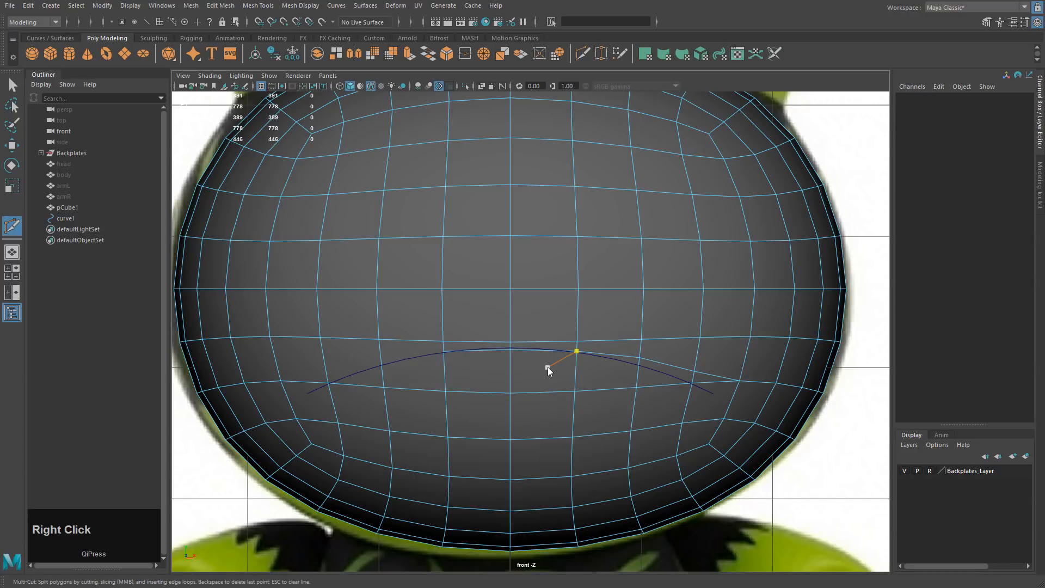
# Undo the Multi-Cut edges on the head and switch back to the Move tool
pyautogui.press('ctrl')
pyautogui.hotkey('ctrl', 'z')
pyautogui.click(658, 385)
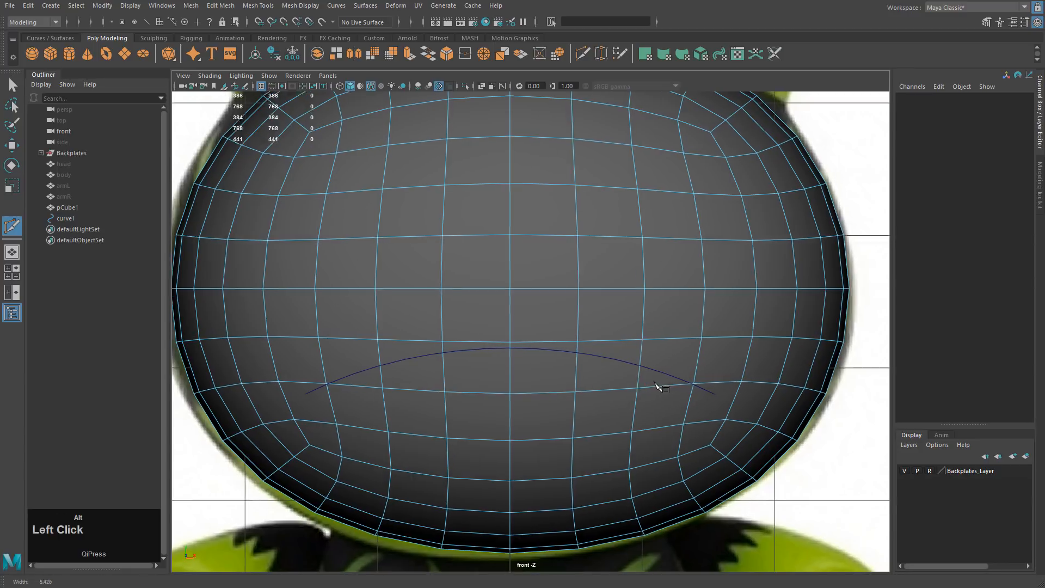
pyautogui.press('w')
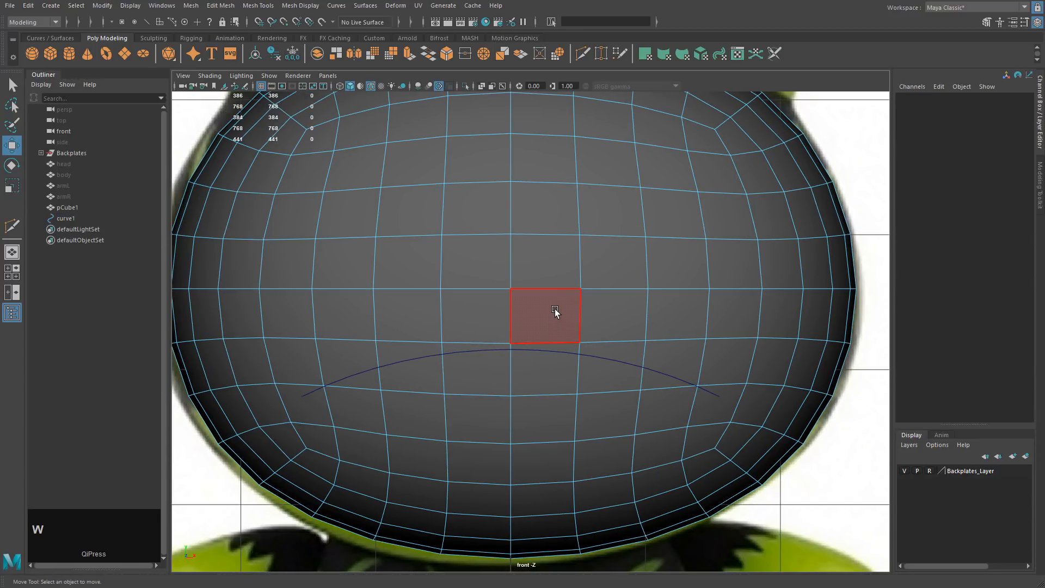
# Return the head mesh to object mode and open the Move tool's settings
pyautogui.rightClick(598, 299)
pyautogui.keyDown('alt'); pyautogui.moveTo(597, 299); pyautogui.dragTo(620, 292, button='middle'); pyautogui.keyUp('alt')
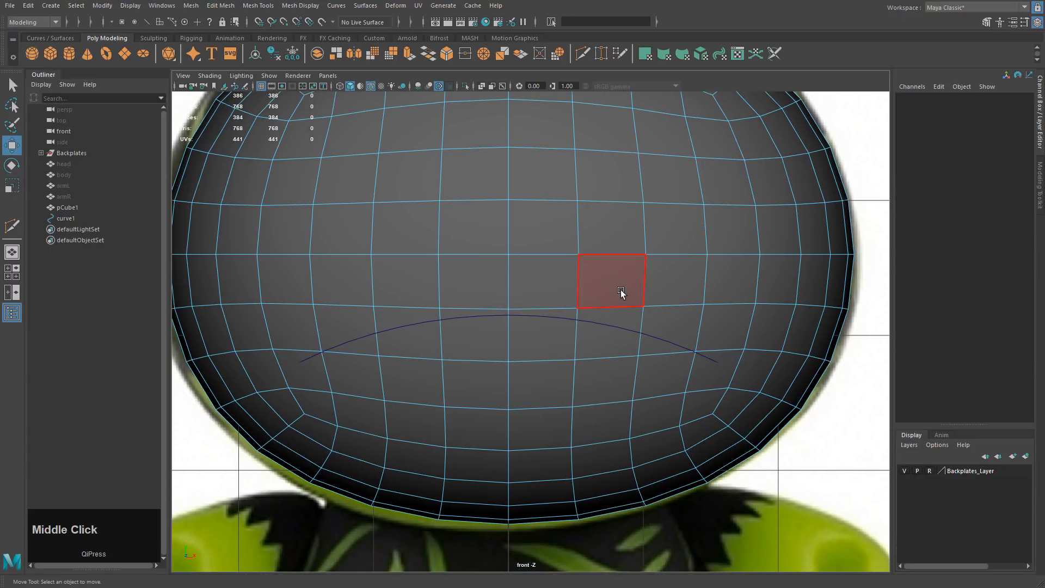
pyautogui.moveTo(621, 290); pyautogui.dragTo(642, 276, button='right')
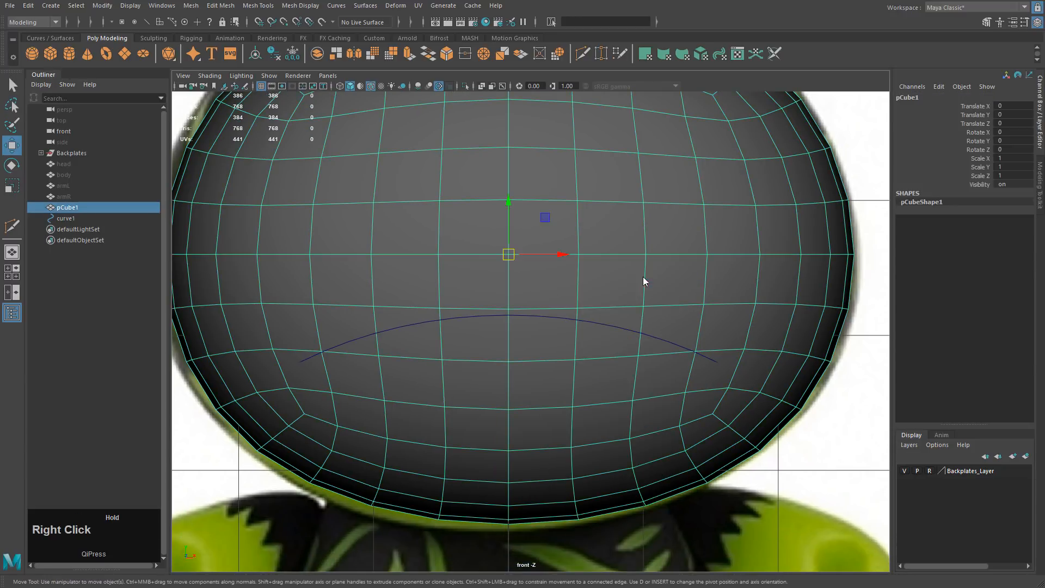
pyautogui.click(16, 147)
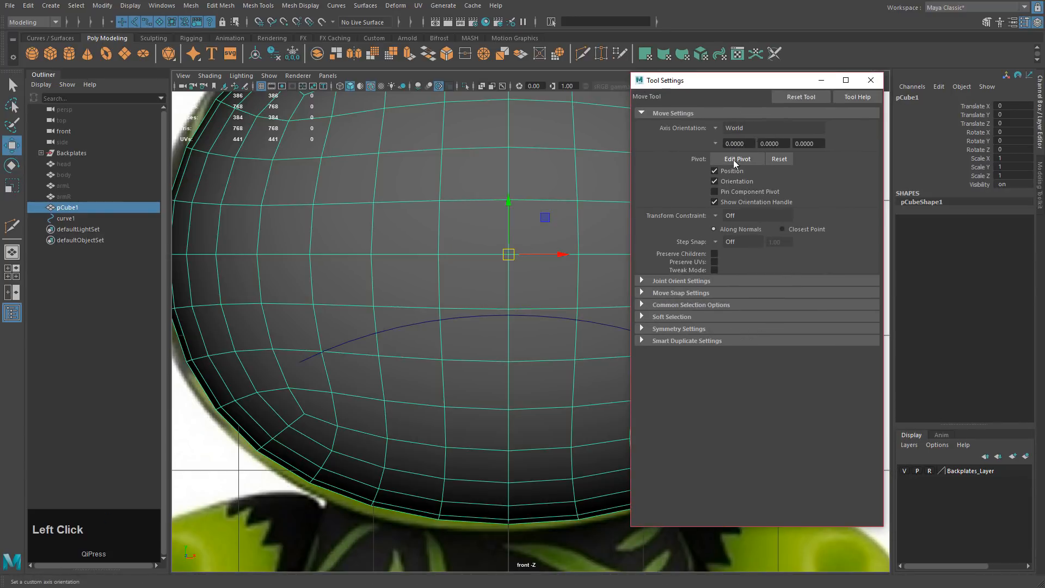
# Close the Move tool's settings and turn on Object X symmetry for editing the head mesh
pyautogui.click(871, 87)
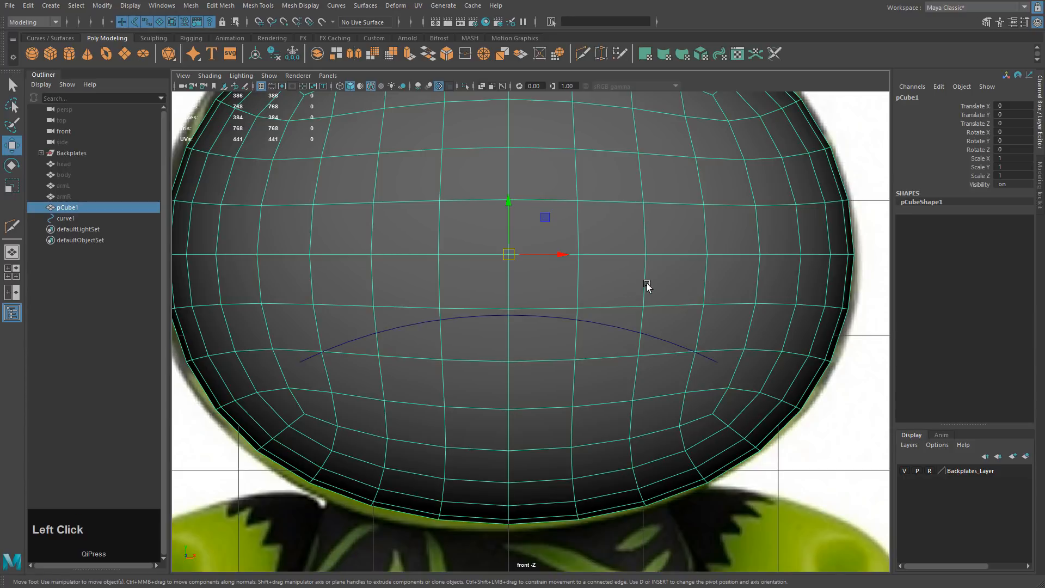
pyautogui.keyDown('alt'); pyautogui.moveTo(647, 285); pyautogui.dragTo(623, 289, button='middle'); pyautogui.keyUp('alt')
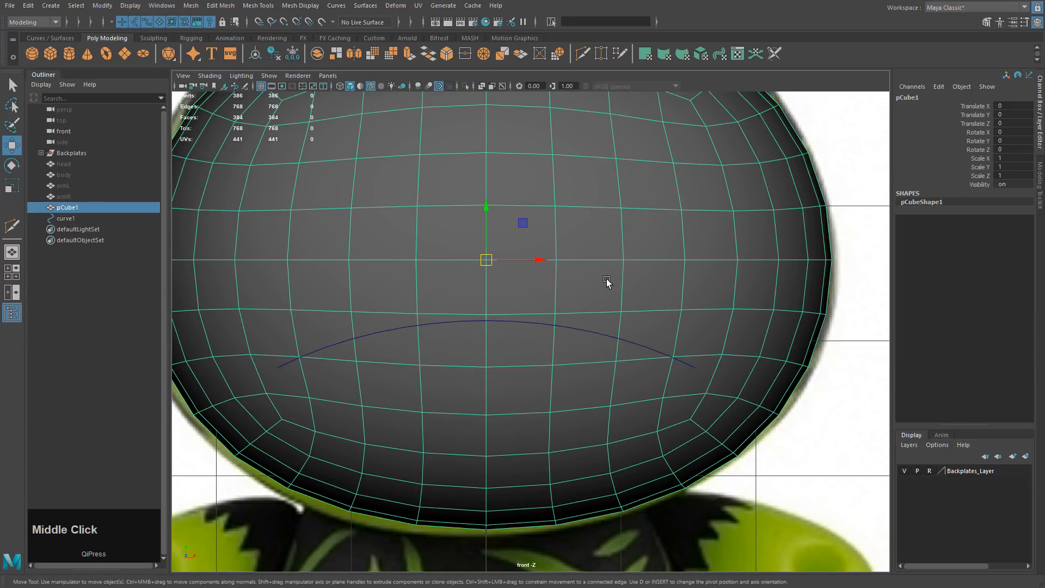
pyautogui.press('ctrl')
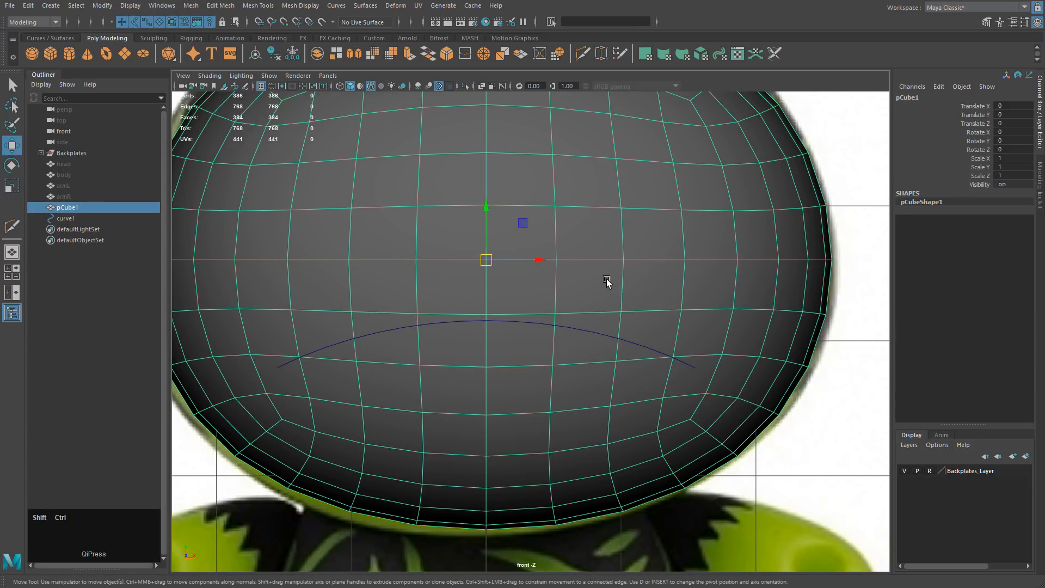
pyautogui.moveTo(635, 248); pyautogui.dragTo(632, 250, button='right')
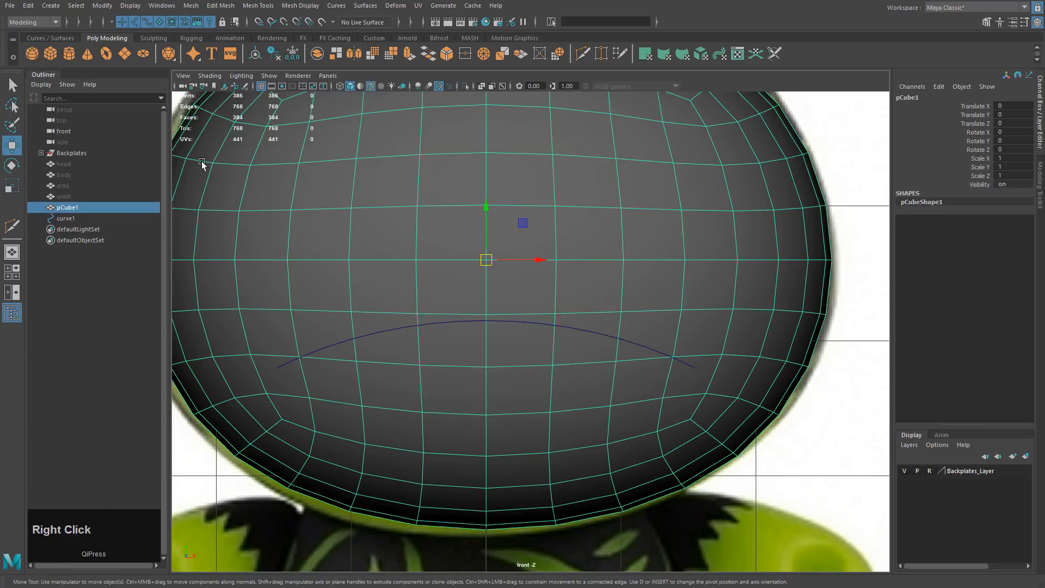
pyautogui.doubleClick(13, 148)
pyautogui.click(868, 87)
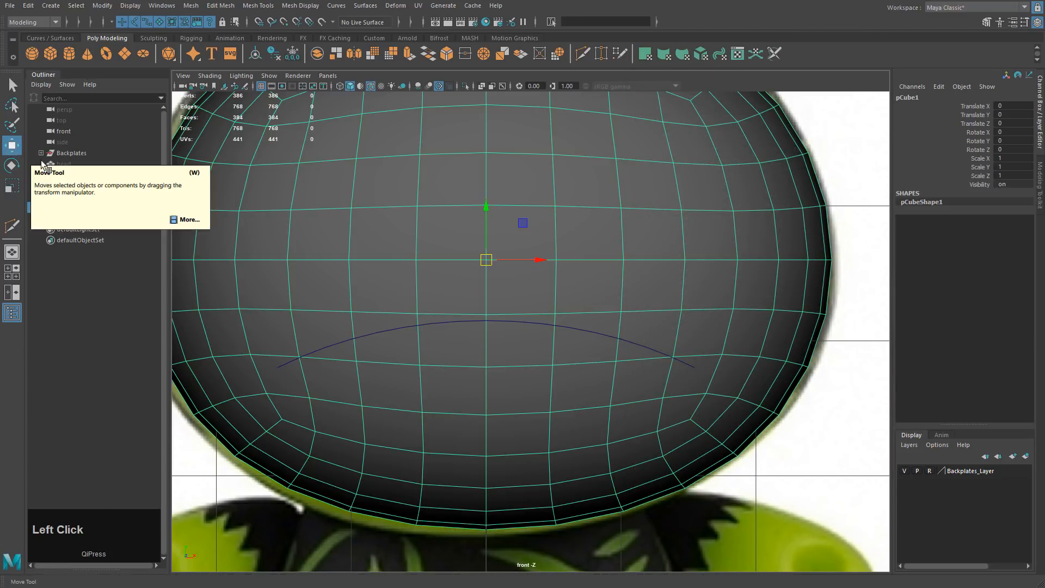
pyautogui.keyDown('ctrl'); pyautogui.keyDown('shift'); pyautogui.rightClick(612, 262); pyautogui.keyUp('shift'); pyautogui.keyUp('ctrl')
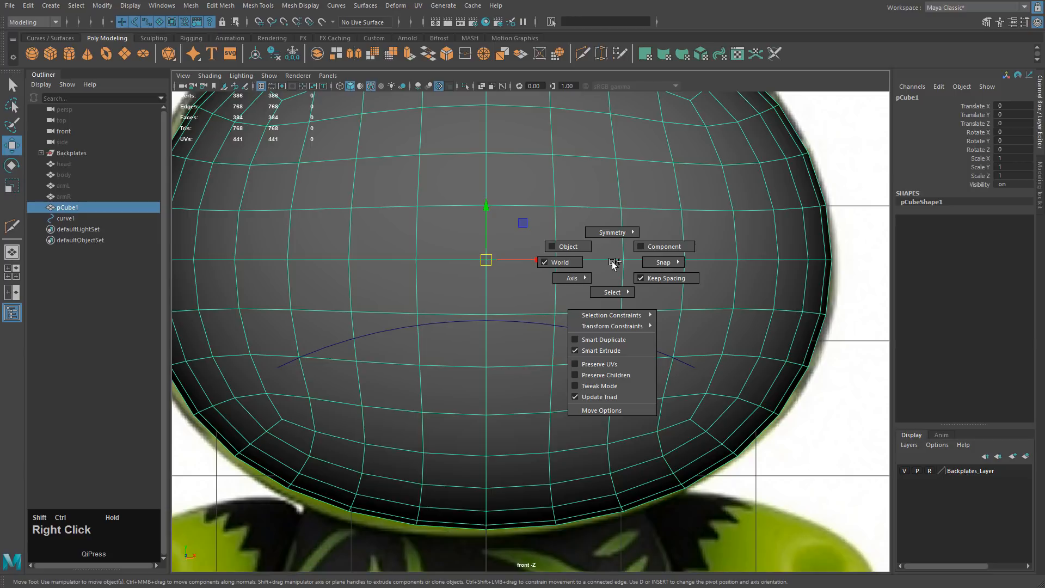
pyautogui.keyDown('ctrl'); pyautogui.keyDown('shift'); pyautogui.moveTo(612, 261); pyautogui.dragTo(597, 200, button='right'); pyautogui.keyUp('shift'); pyautogui.keyUp('ctrl')
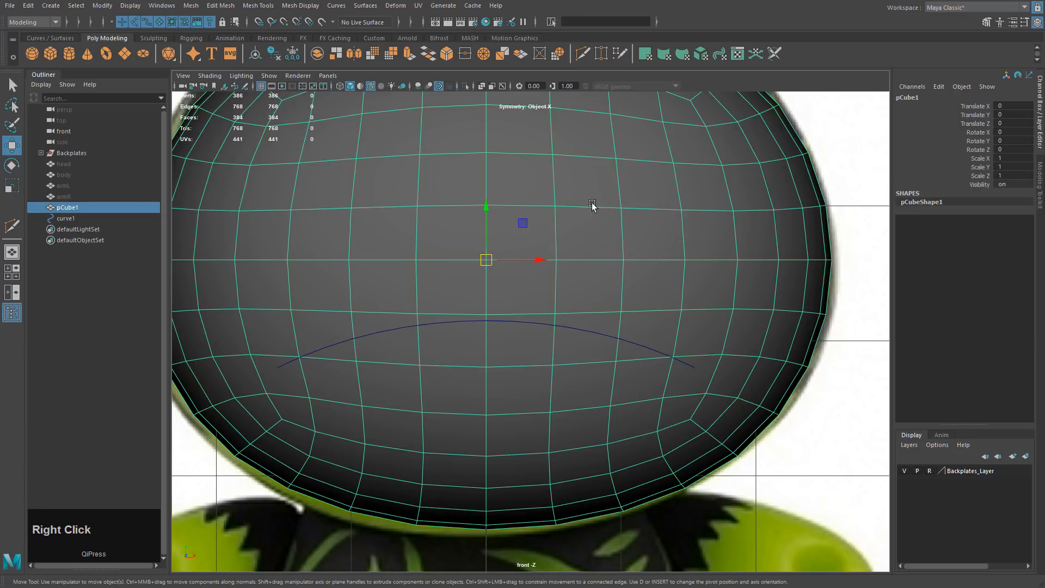
# Switch the head mesh to edge selection and test the symmetry by selecting vertical edges on the front of the head
pyautogui.rightClick(614, 263)
pyautogui.click(615, 233)
pyautogui.click(621, 274)
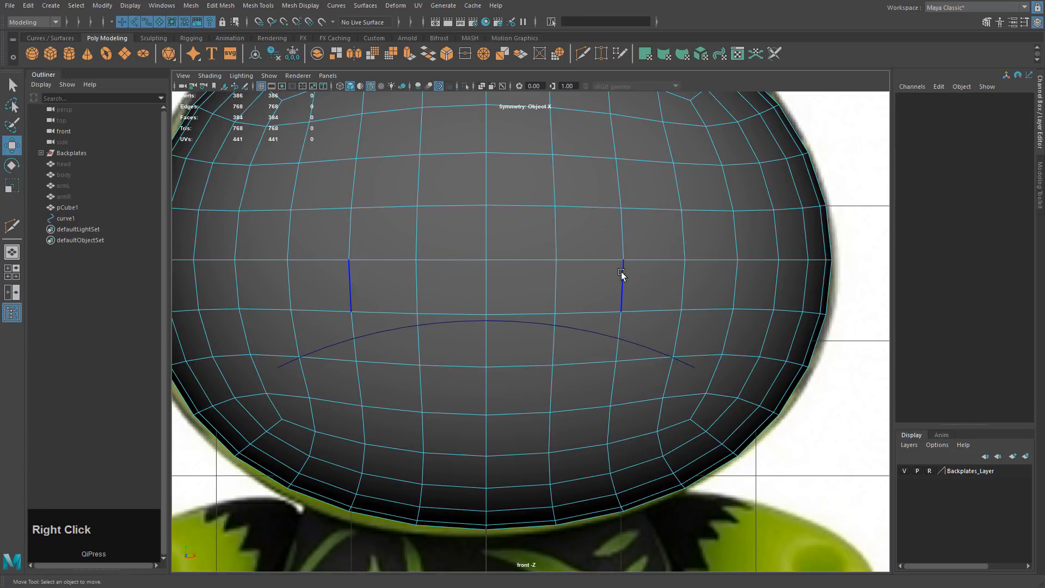
pyautogui.click(622, 274)
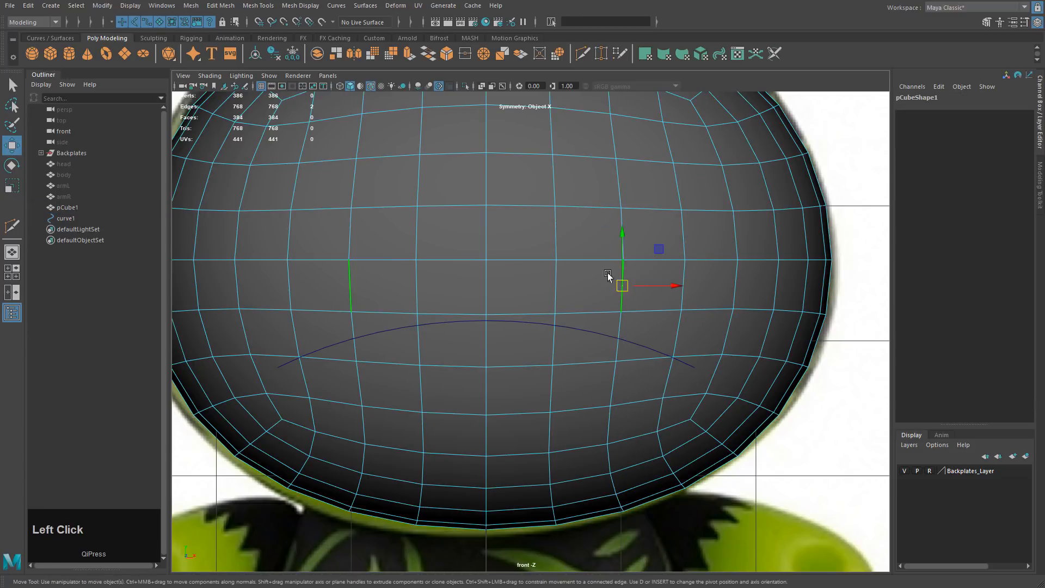
pyautogui.click(621, 239)
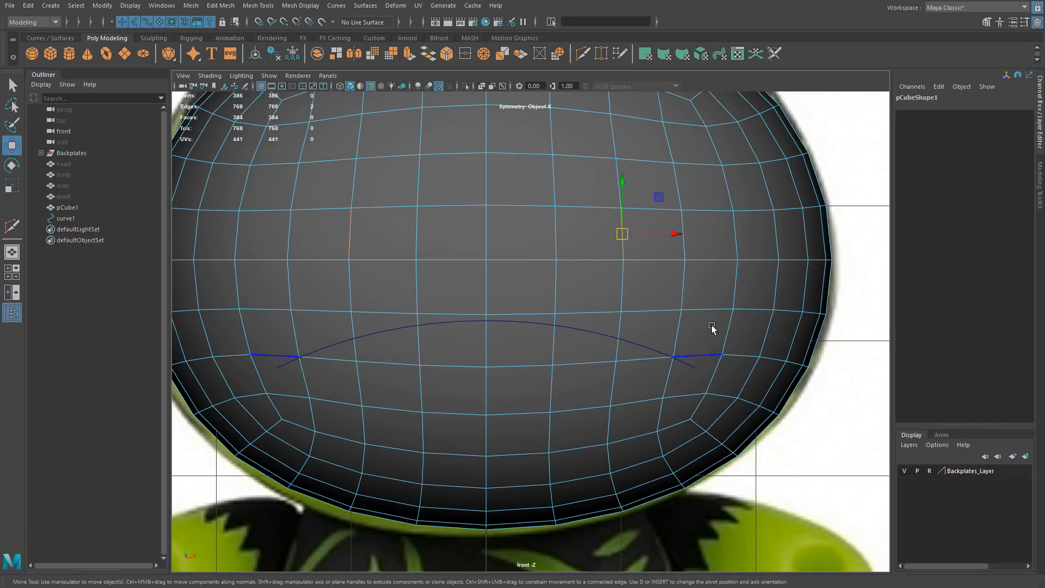
# Cut mirrored edges across the front of the head along the arched guide curve with the Multi-Cut tool, meeting at the centre line
pyautogui.click(582, 55)
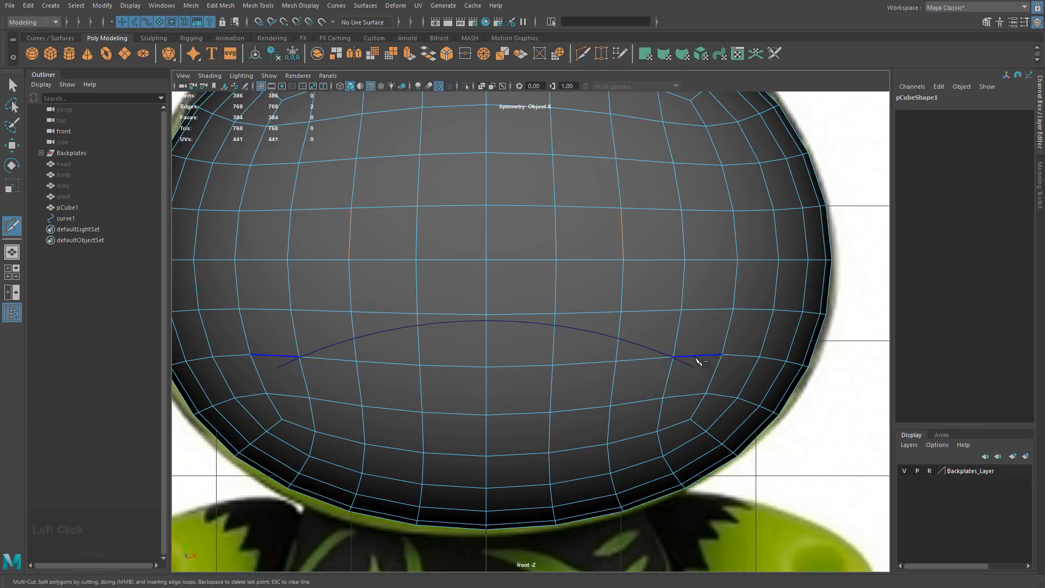
pyautogui.moveTo(684, 358)
pyautogui.mouseDown()
pyautogui.moveTo(677, 336)
pyautogui.moveTo(683, 350)
pyautogui.mouseUp()
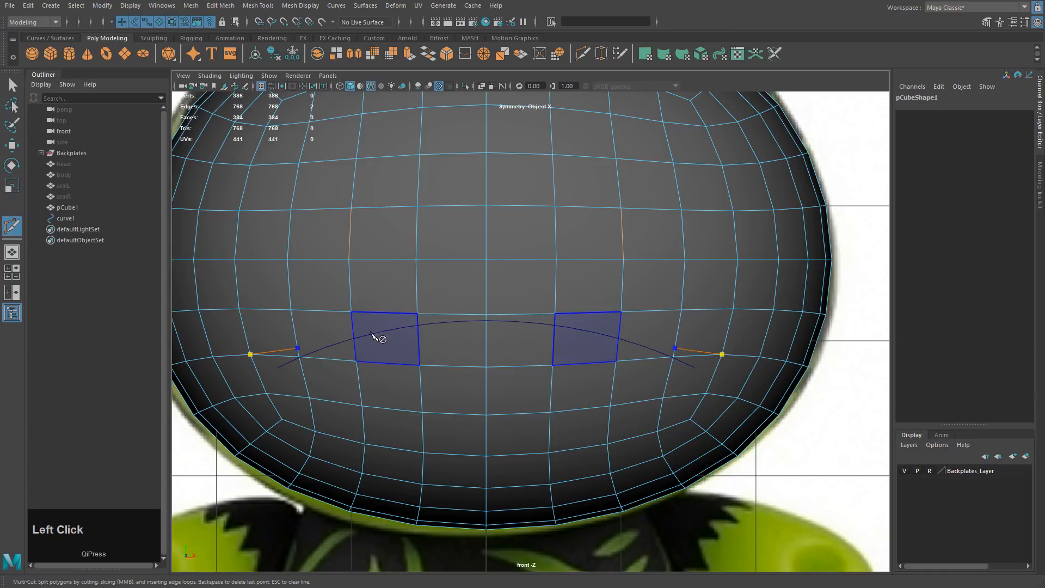
pyautogui.click(619, 336)
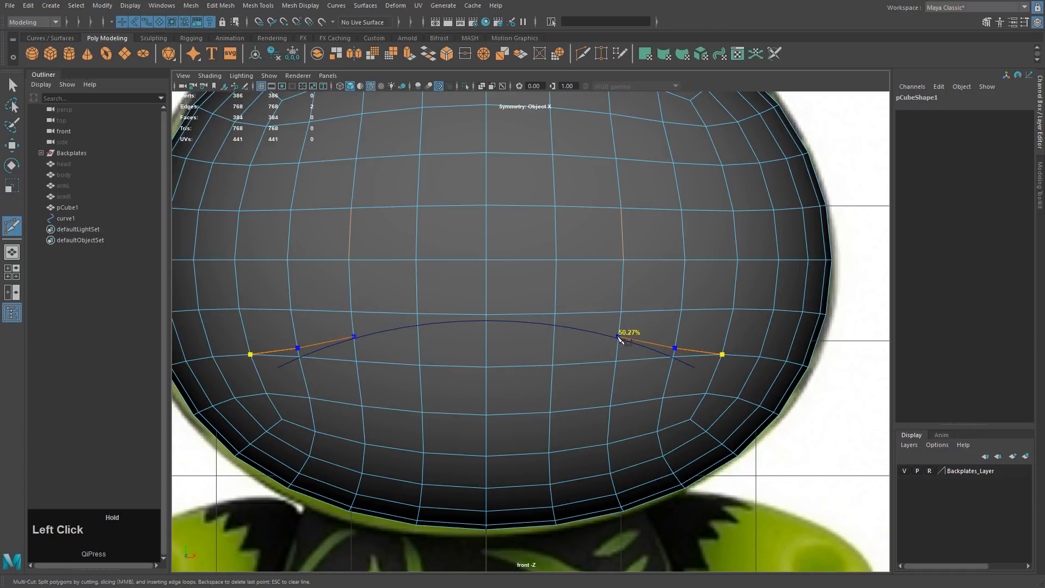
pyautogui.moveTo(556, 332); pyautogui.dragTo(564, 325)
pyautogui.moveTo(486, 329); pyautogui.dragTo(495, 321)
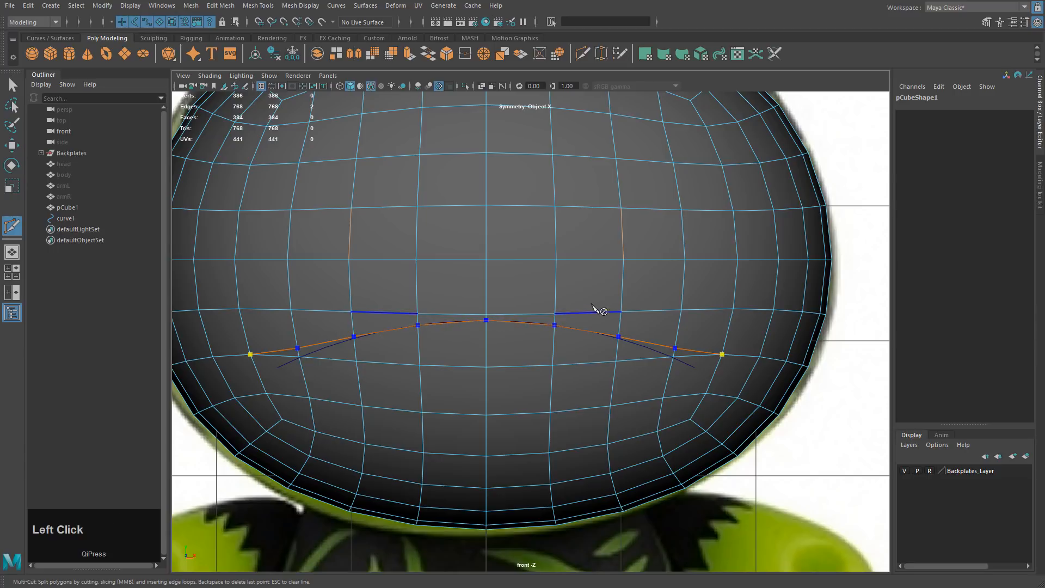
pyautogui.rightClick(581, 305)
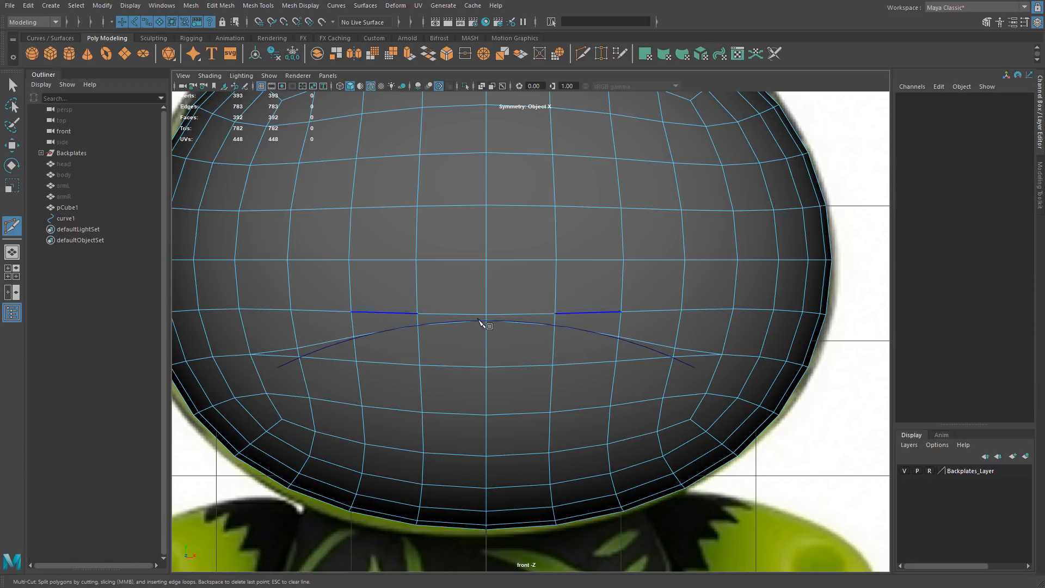
# Select eight neighbouring edges of the horizontal row just above the new cut with the Select tool
pyautogui.press('w')
pyautogui.moveTo(601, 304); pyautogui.dragTo(600, 287, button='right')
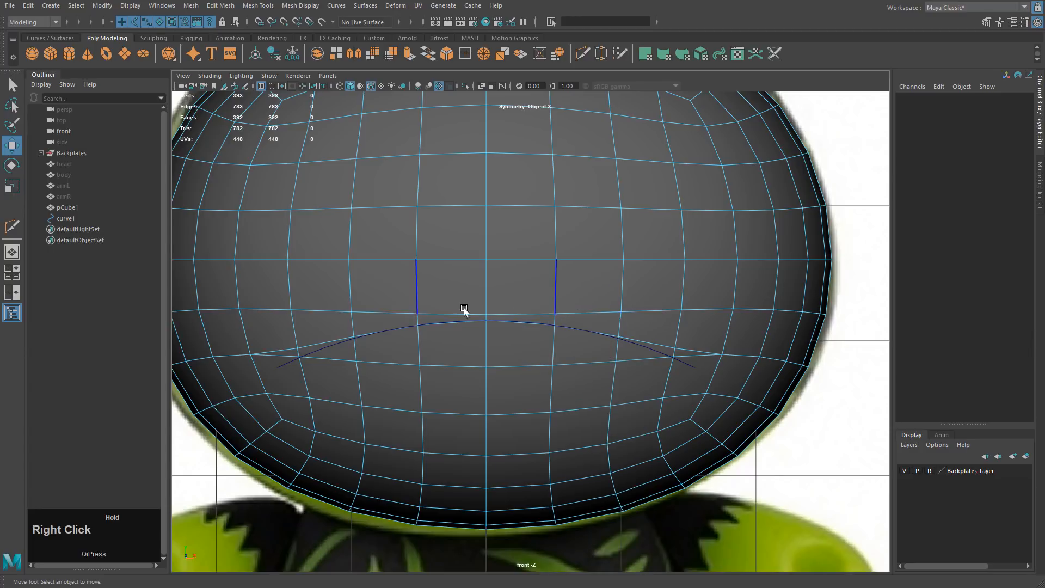
pyautogui.click(303, 312)
pyautogui.click(303, 311)
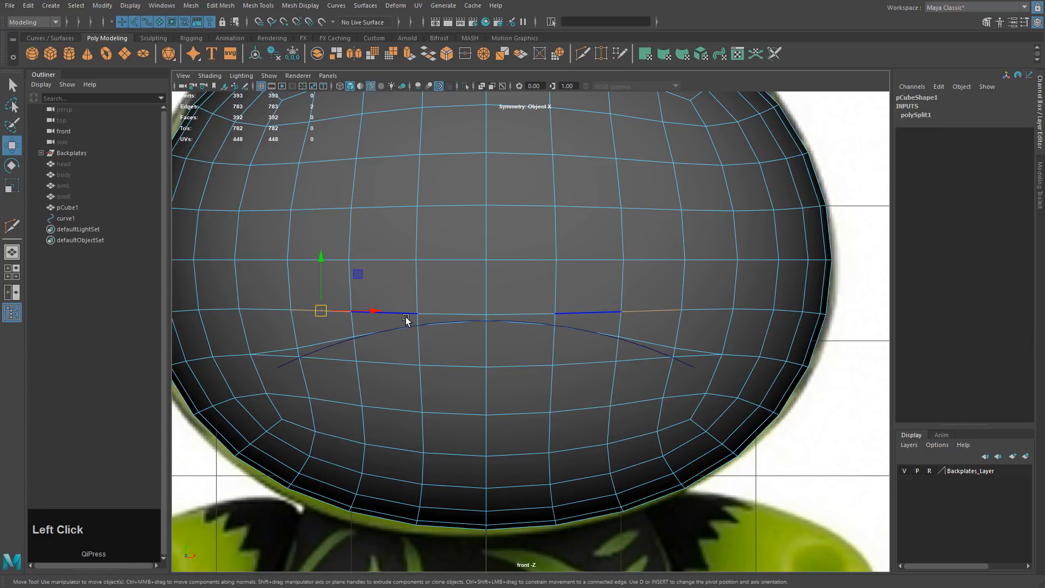
pyautogui.press('q')
pyautogui.click(174, 191)
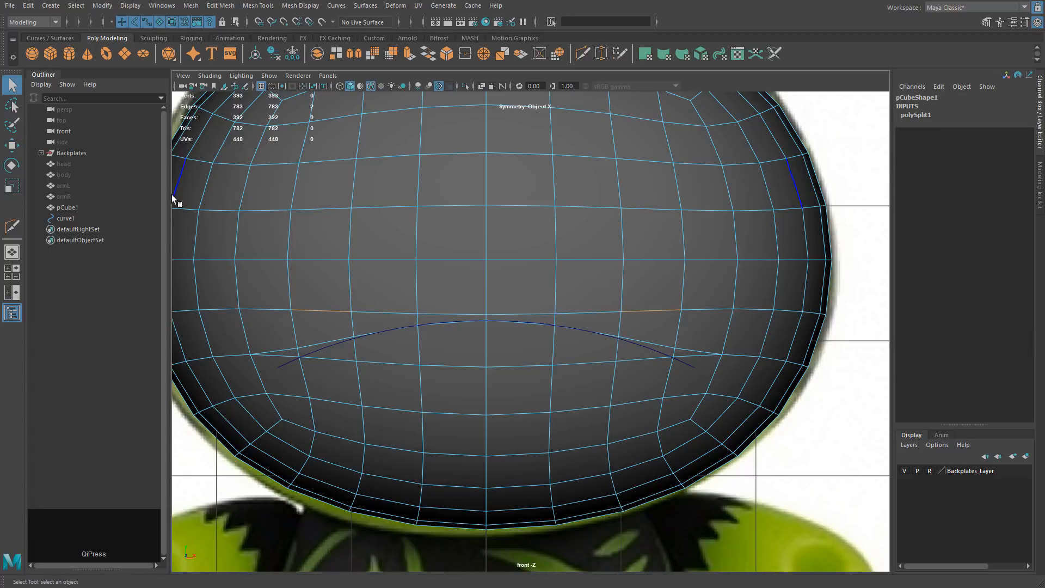
pyautogui.press('w')
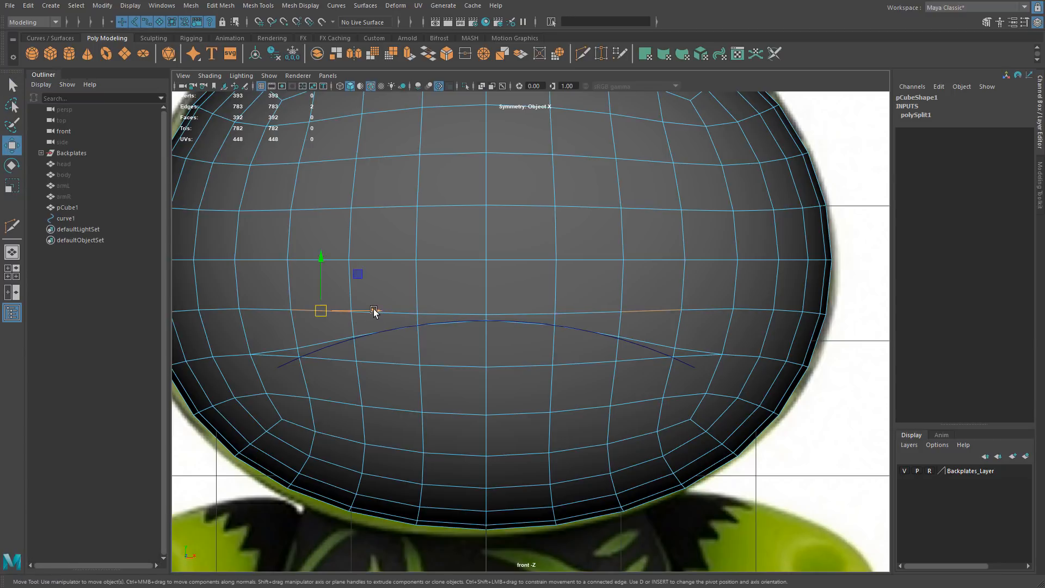
pyautogui.moveTo(374, 310); pyautogui.dragTo(374, 314)
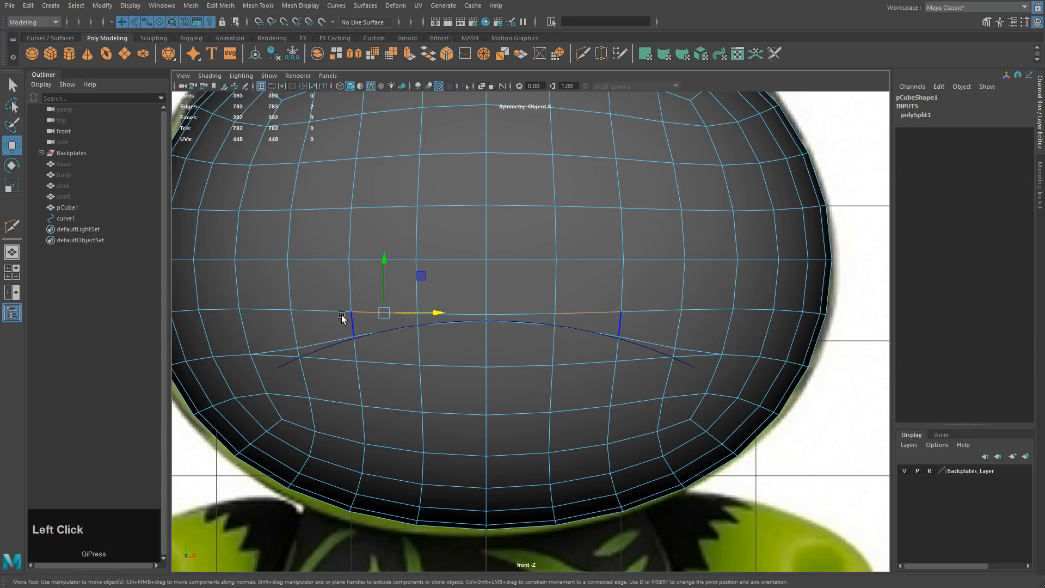
pyautogui.press('q')
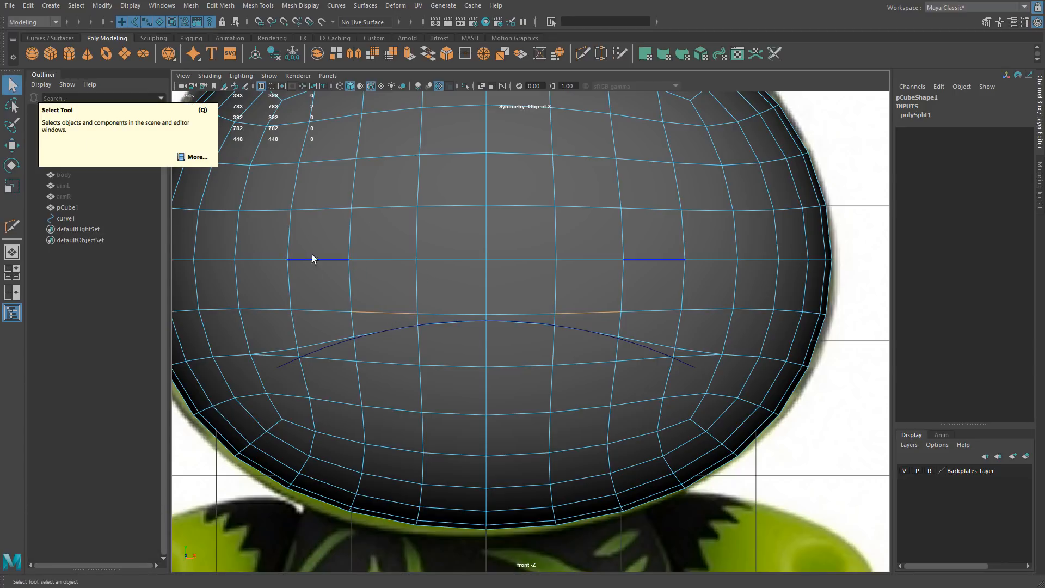
pyautogui.click(324, 310)
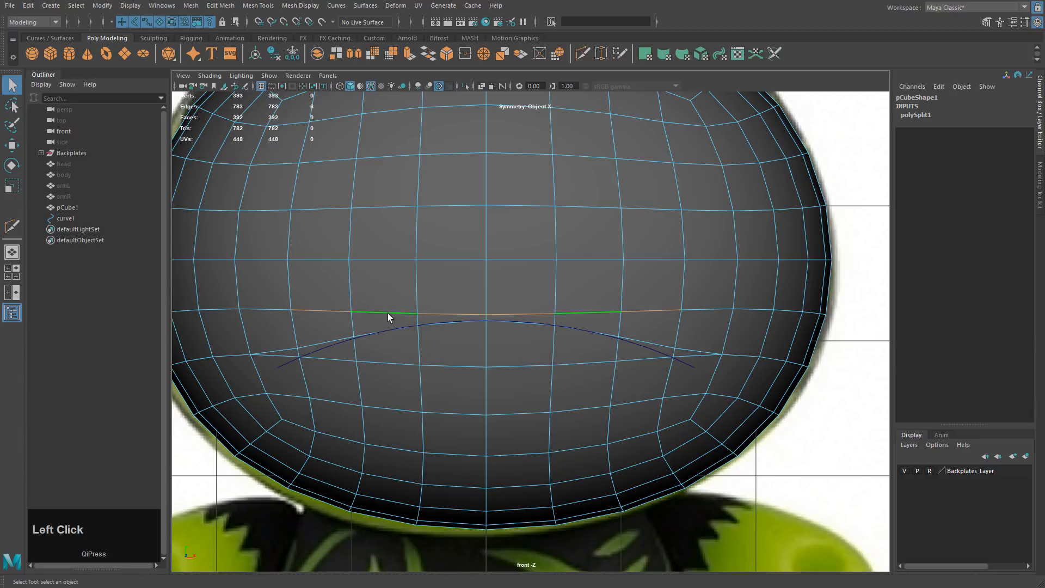
pyautogui.keyDown('shift'); pyautogui.click(723, 308); pyautogui.keyUp('shift')
# Try Edit Edge Flow on the eight selected edges above the cut and undo it
pyautogui.keyDown('shift'); pyautogui.rightClick(610, 221); pyautogui.keyUp('shift')
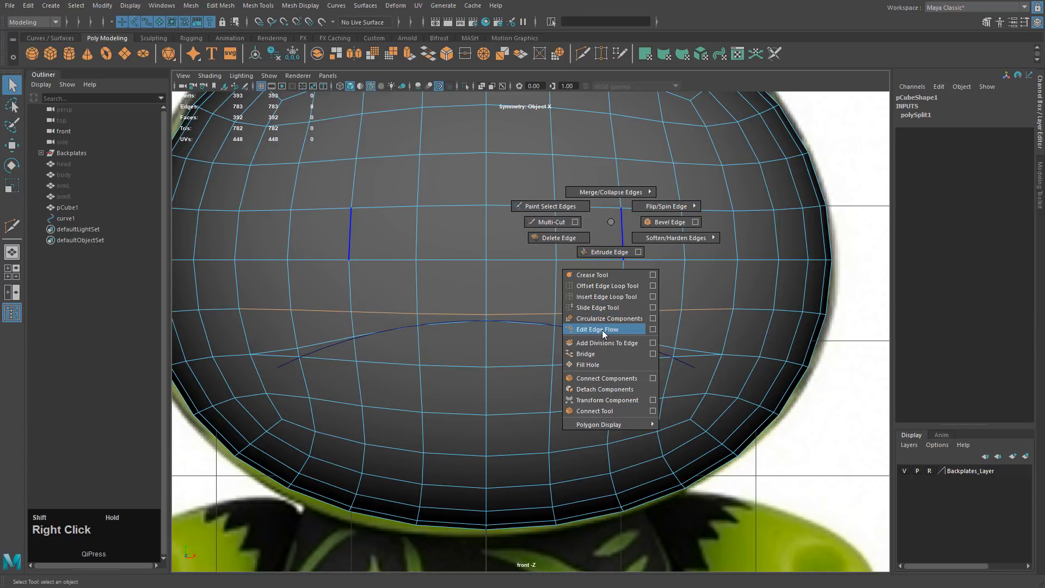
pyautogui.keyDown('shift'); pyautogui.moveTo(602, 330); pyautogui.dragTo(602, 330, button='right'); pyautogui.keyUp('shift')
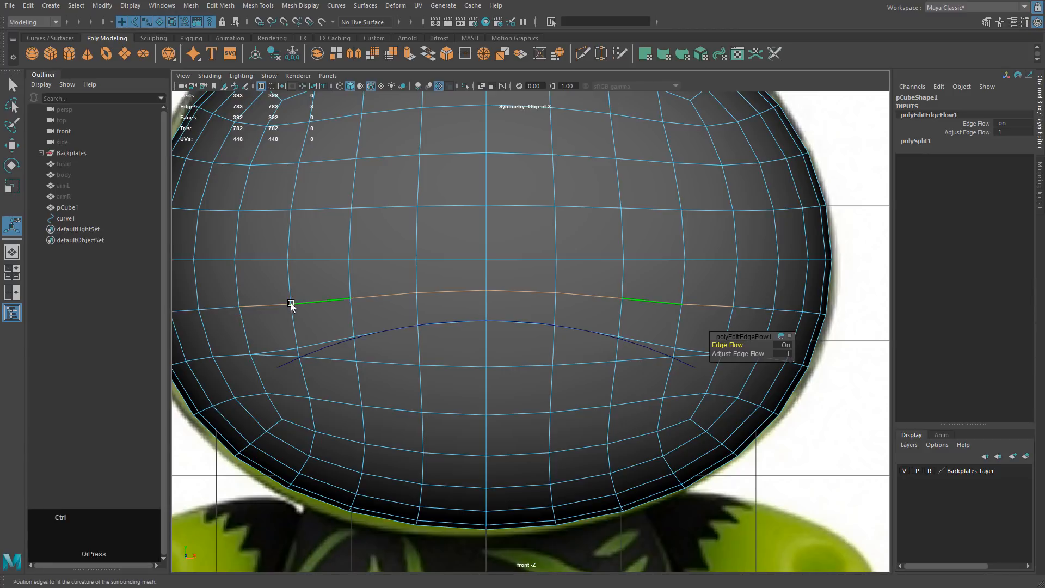
pyautogui.hotkey('ctrl', 'z')
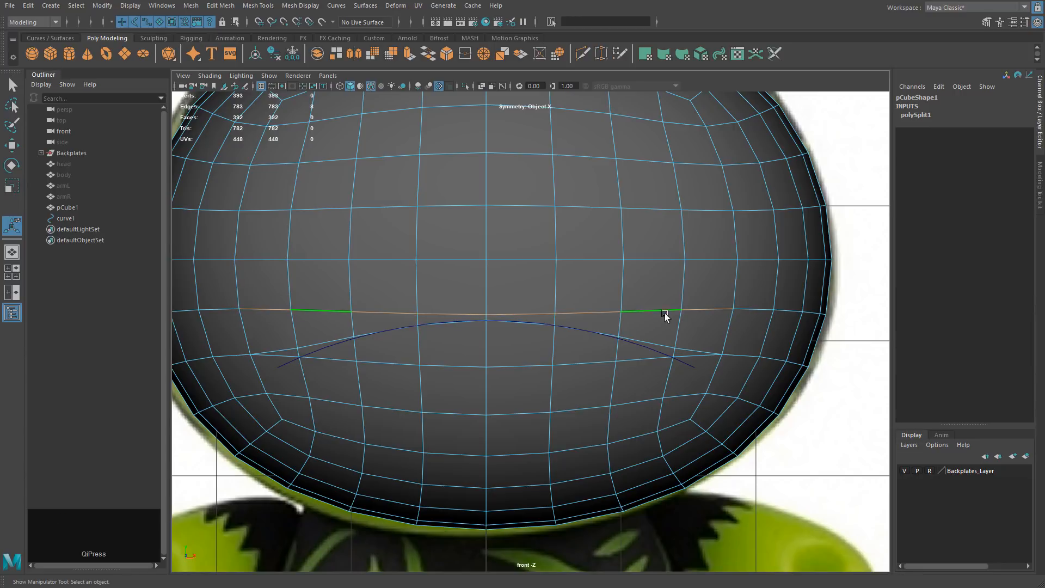
# Deselect the outermost edge on each side and apply Edit Edge Flow to the remaining six edges above the cut
pyautogui.keyDown('ctrl'); pyautogui.click(714, 312); pyautogui.keyUp('ctrl')
pyautogui.keyDown('ctrl'); pyautogui.moveTo(741, 331); pyautogui.dragTo(742, 332); pyautogui.keyUp('ctrl')
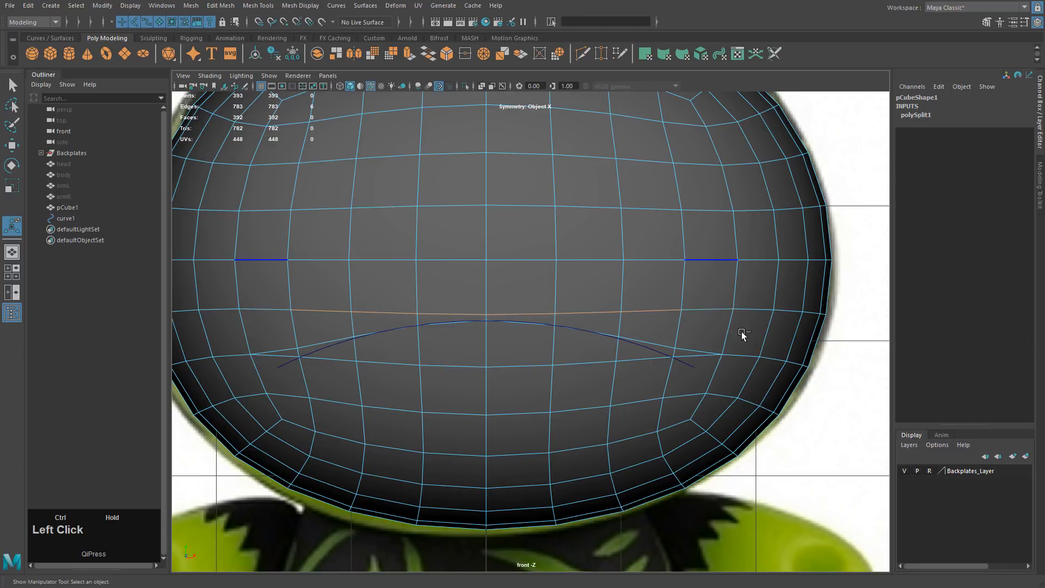
pyautogui.click(710, 286)
pyautogui.keyDown('shift'); pyautogui.moveTo(704, 272); pyautogui.dragTo(691, 378, button='right'); pyautogui.keyUp('shift')
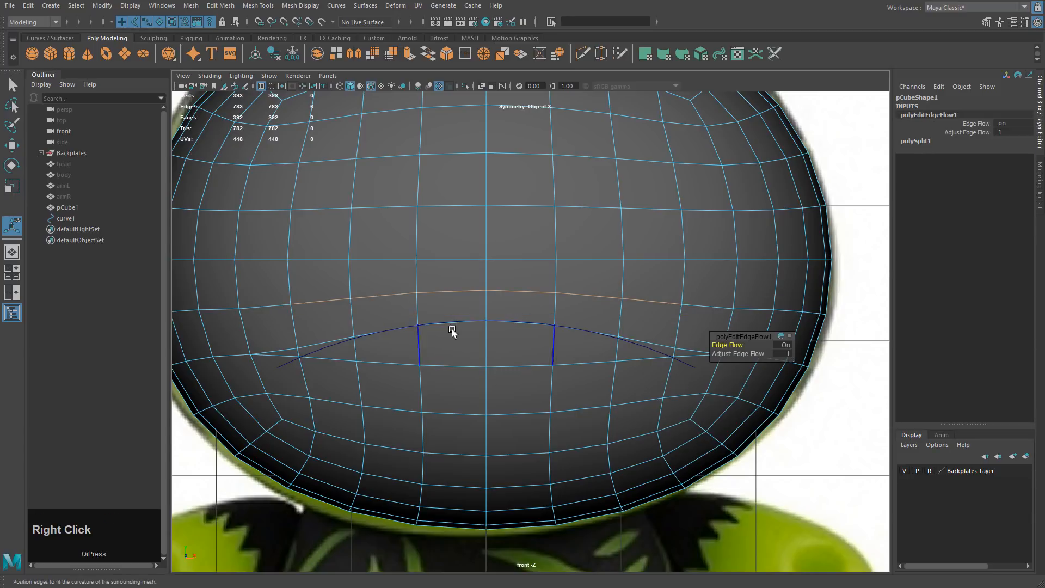
# Select the middle six edges of the next horizontal row up and apply Edit Edge Flow to them
pyautogui.doubleClick(324, 261)
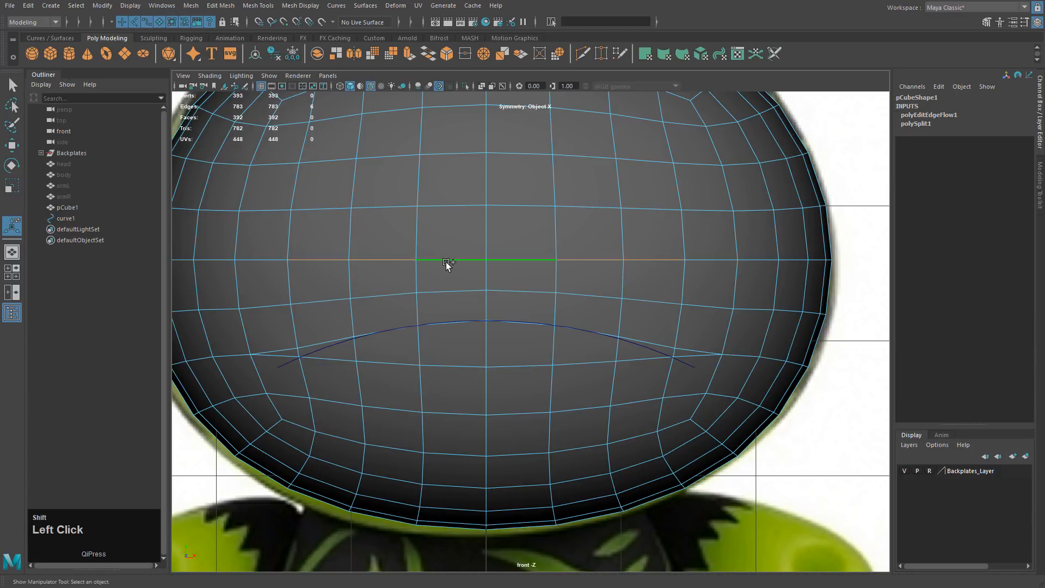
pyautogui.keyDown('shift'); pyautogui.moveTo(650, 218); pyautogui.dragTo(642, 324, button='right'); pyautogui.keyUp('shift')
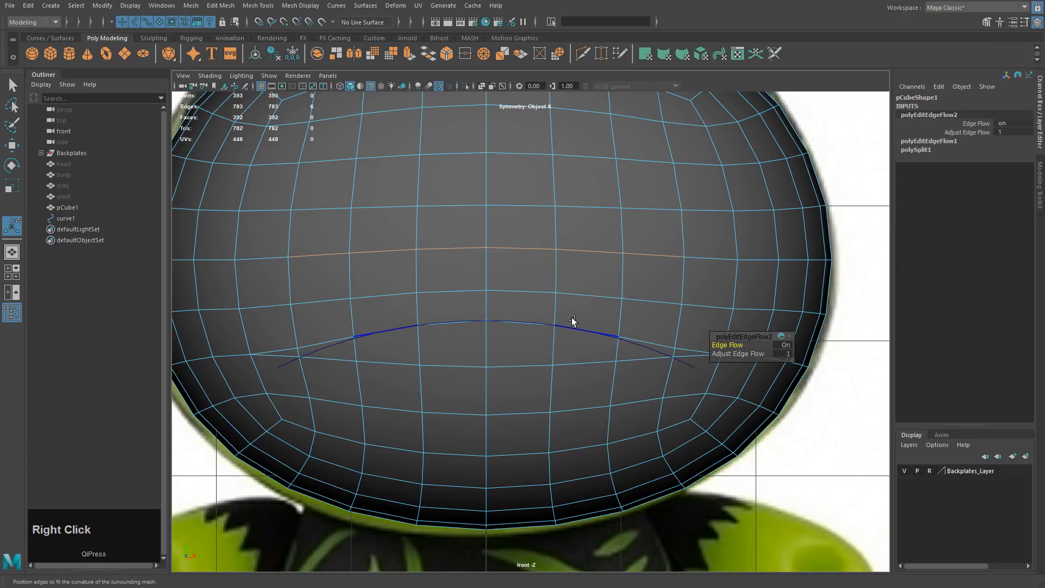
# Return the head to object mode, examine its new edge flow from several angles in the perspective view, and go back to the front view
pyautogui.press('space')
pyautogui.press('space')
pyautogui.press('5')
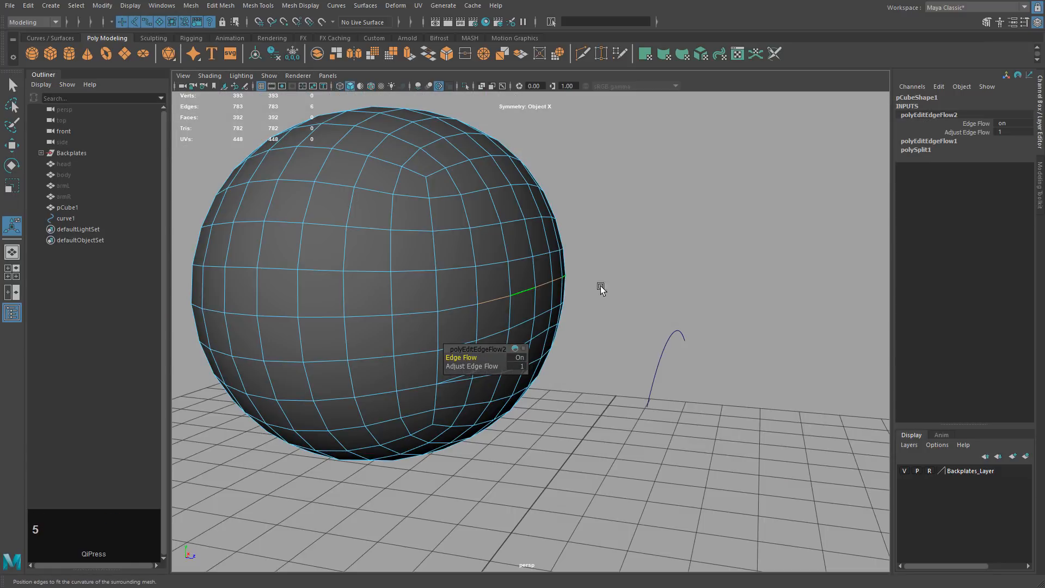
pyautogui.moveTo(512, 242); pyautogui.dragTo(635, 267, button='right')
pyautogui.keyDown('alt'); pyautogui.moveTo(635, 266); pyautogui.dragTo(506, 292); pyautogui.keyUp('alt')
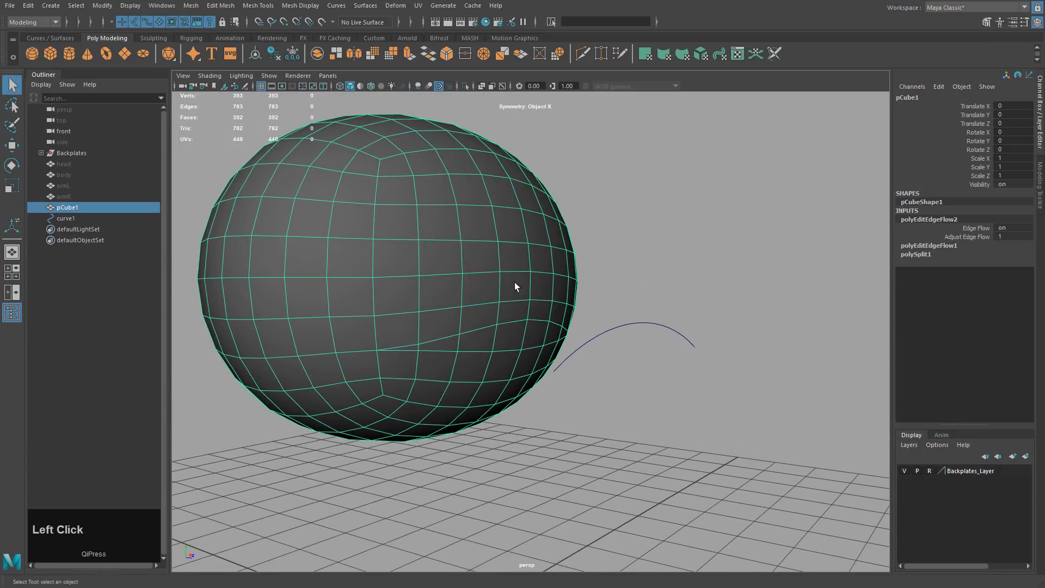
pyautogui.keyDown('alt'); pyautogui.moveTo(519, 327); pyautogui.dragTo(413, 351); pyautogui.keyUp('alt')
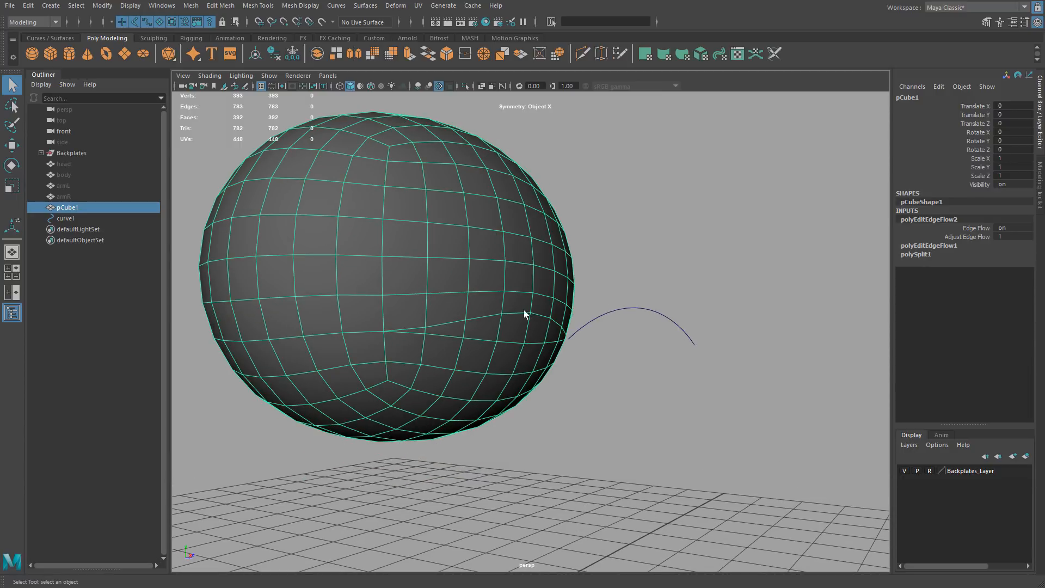
pyautogui.keyDown('alt'); pyautogui.moveTo(485, 338); pyautogui.dragTo(403, 324); pyautogui.keyUp('alt')
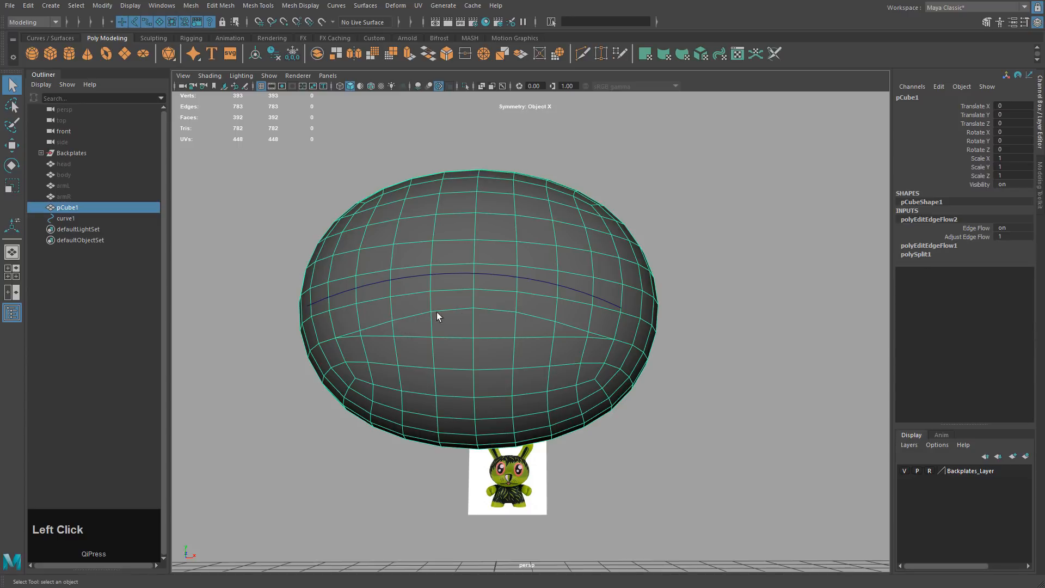
pyautogui.press('alt')
pyautogui.keyDown('alt'); pyautogui.moveTo(456, 357); pyautogui.dragTo(531, 386); pyautogui.keyUp('alt')
pyautogui.press('space')
pyautogui.press('space')
pyautogui.press('space')
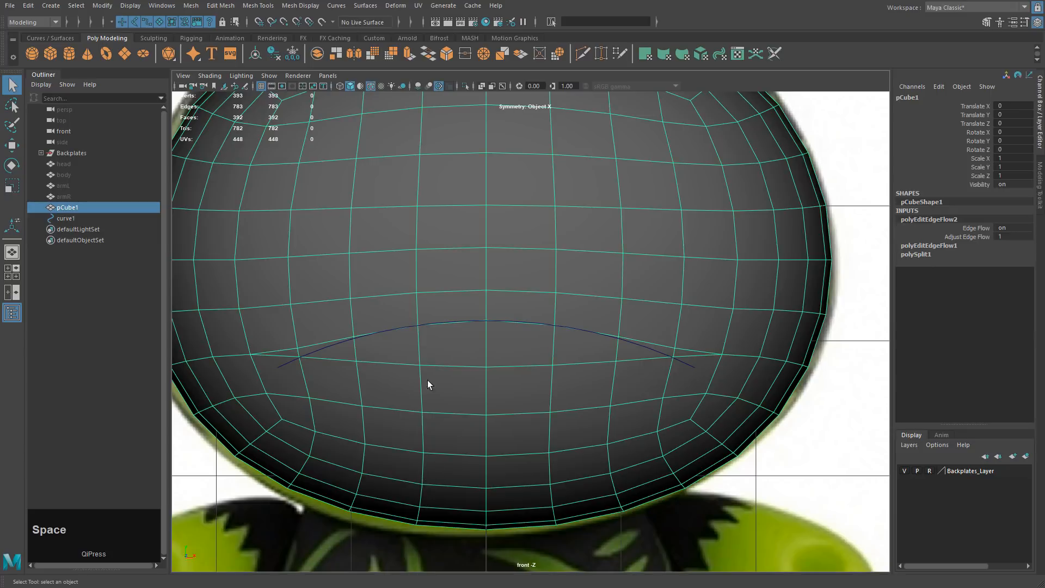
# Select the row of eight edges directly below the arched cut and delete them together with their vertices
pyautogui.moveTo(638, 358); pyautogui.dragTo(637, 329, button='right')
pyautogui.doubleClick(632, 357)
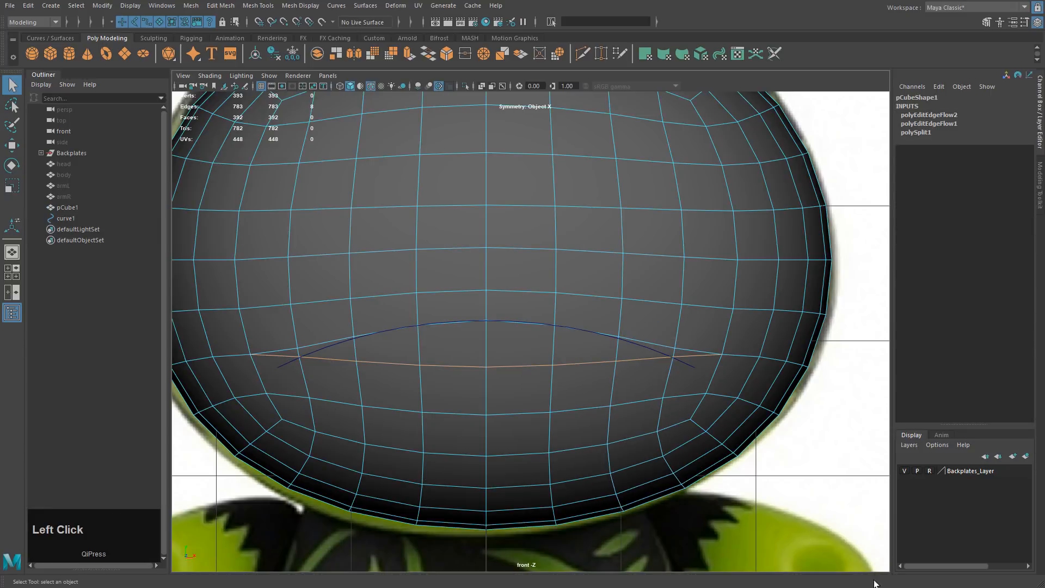
pyautogui.click(581, 409)
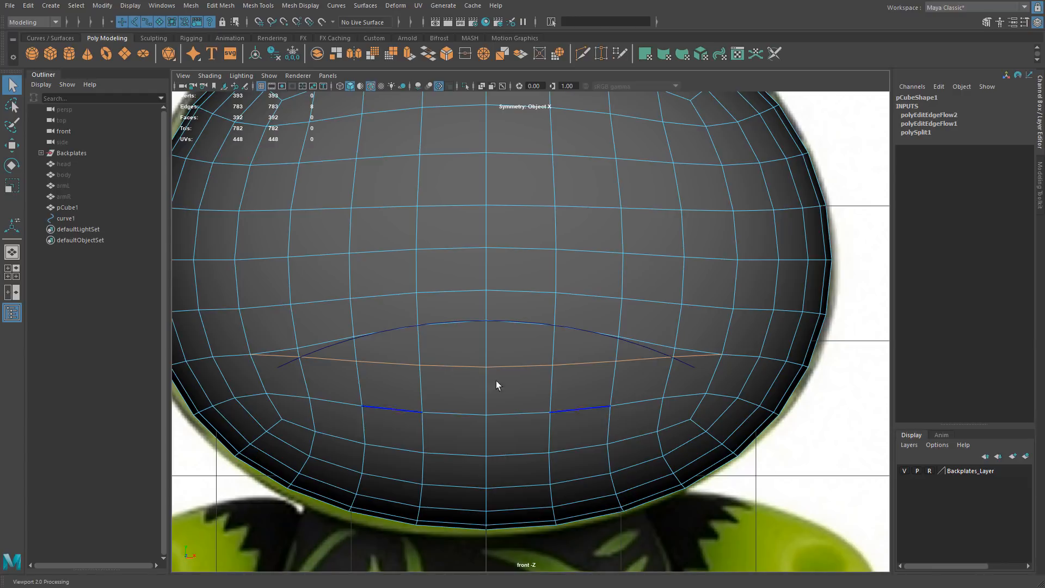
pyautogui.click(334, 358)
pyautogui.moveTo(521, 355)
pyautogui.keyDown('alt'); pyautogui.mouseDown(button='middle')
pyautogui.moveTo(507, 362)
pyautogui.moveTo(532, 350)
pyautogui.mouseUp(button='middle'); pyautogui.keyUp('alt')
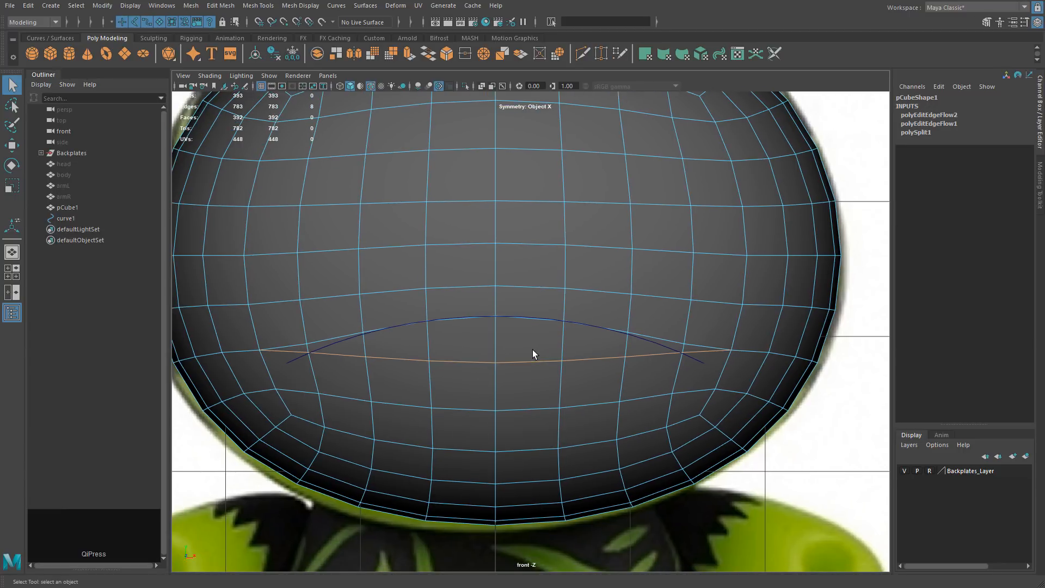
pyautogui.hotkey('ctrl', 'Delete')
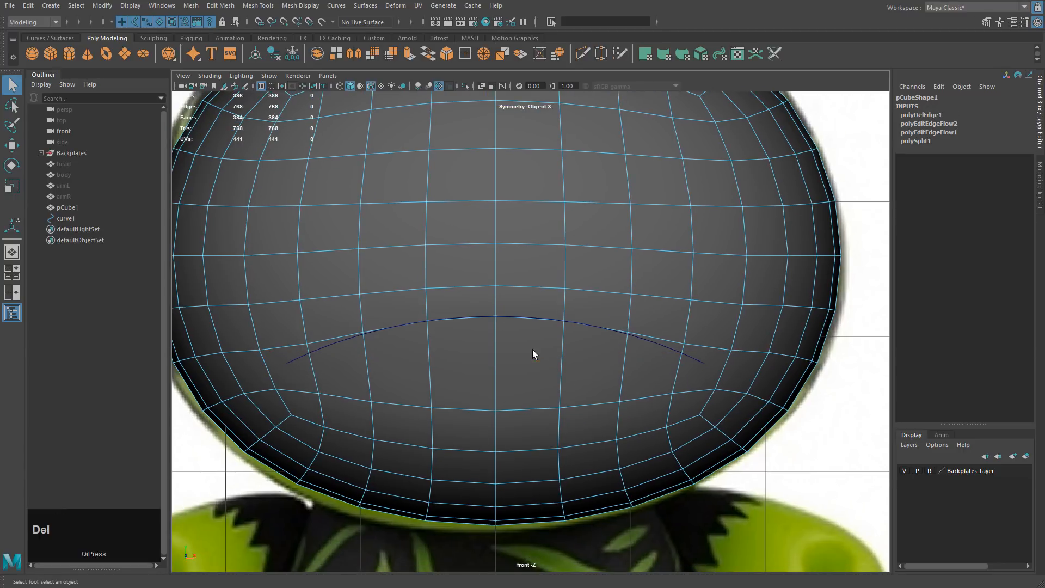
# Undo the row's deletion and try deleting only the edges, checking the leftover vertices in the perspective view
pyautogui.click(711, 269)
pyautogui.press('space')
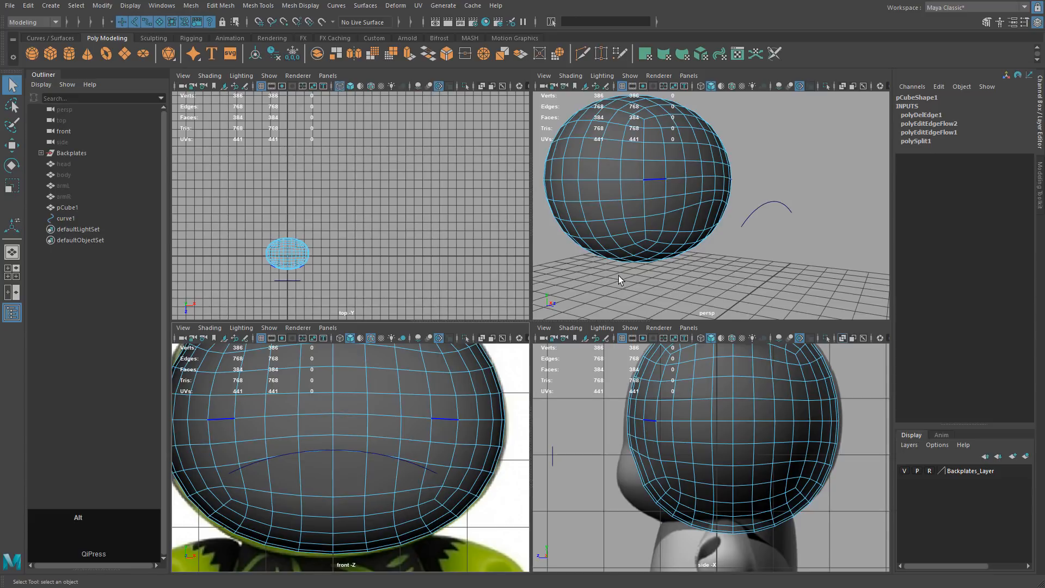
pyautogui.keyDown('alt'); pyautogui.moveTo(619, 276); pyautogui.dragTo(691, 301, button='middle'); pyautogui.keyUp('alt')
pyautogui.hotkey('ctrl', 'z')
pyautogui.keyDown('alt'); pyautogui.moveTo(669, 264); pyautogui.dragTo(701, 276); pyautogui.keyUp('alt')
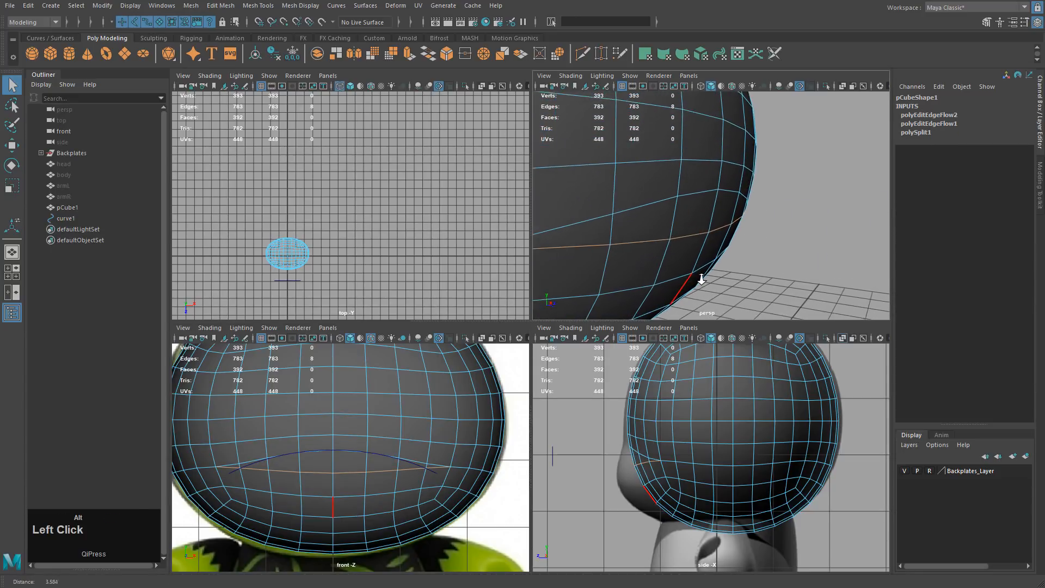
pyautogui.keyDown('alt'); pyautogui.moveTo(700, 276); pyautogui.dragTo(746, 264, button='middle'); pyautogui.keyUp('alt')
pyautogui.keyDown('alt'); pyautogui.moveTo(747, 264); pyautogui.dragTo(728, 263); pyautogui.keyUp('alt')
pyautogui.press('Delete')
pyautogui.moveTo(729, 208); pyautogui.dragTo(711, 204, button='right')
pyautogui.click(708, 209)
# Undo the edges-only deletion, delete the eight-edge row together with its vertices, and return to the front view
pyautogui.hotkey('ctrl', 'z')
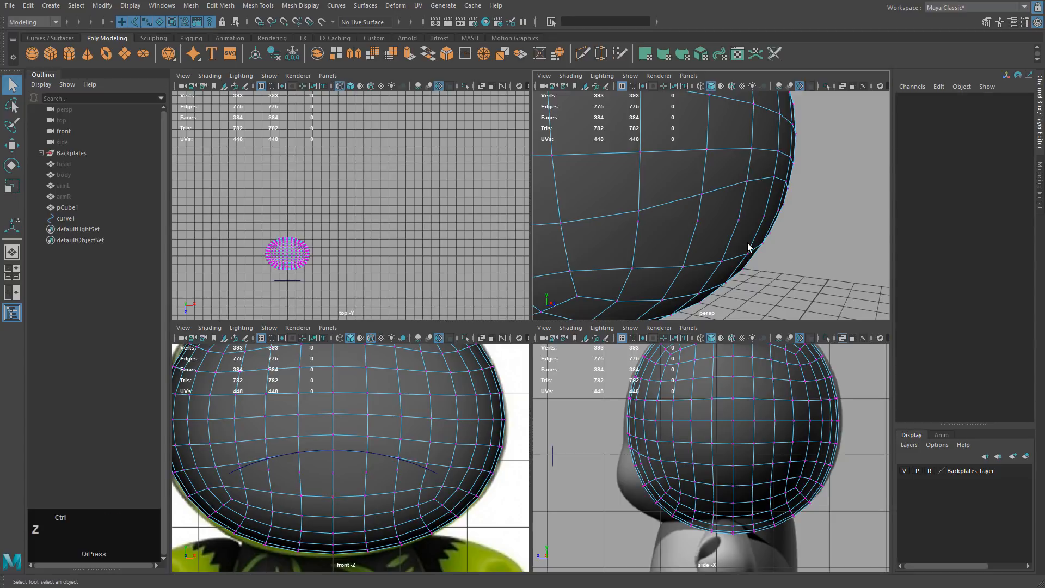
pyautogui.hotkey('ctrl', 'z')
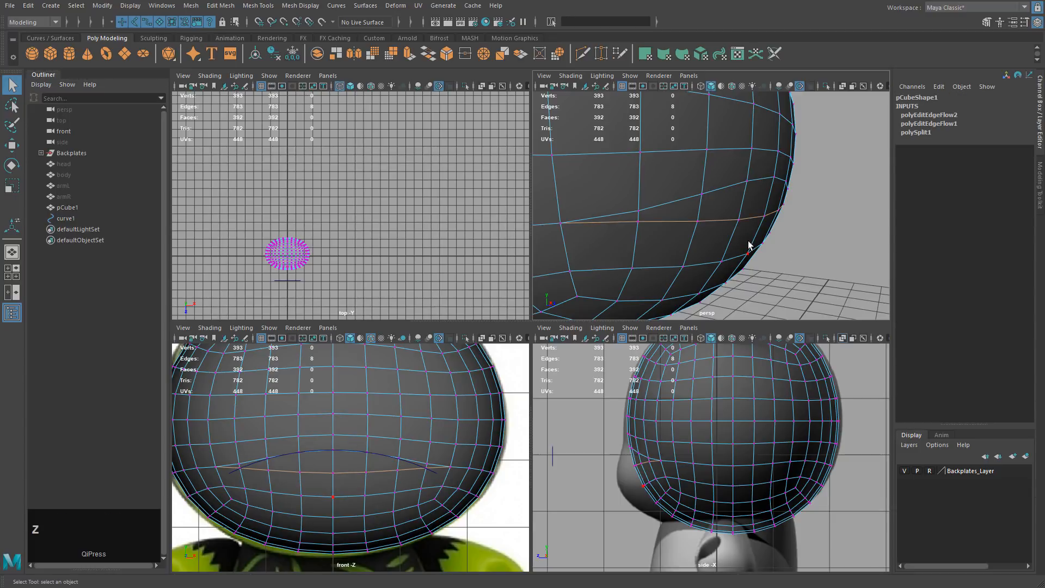
pyautogui.press('Delete')
pyautogui.press('space')
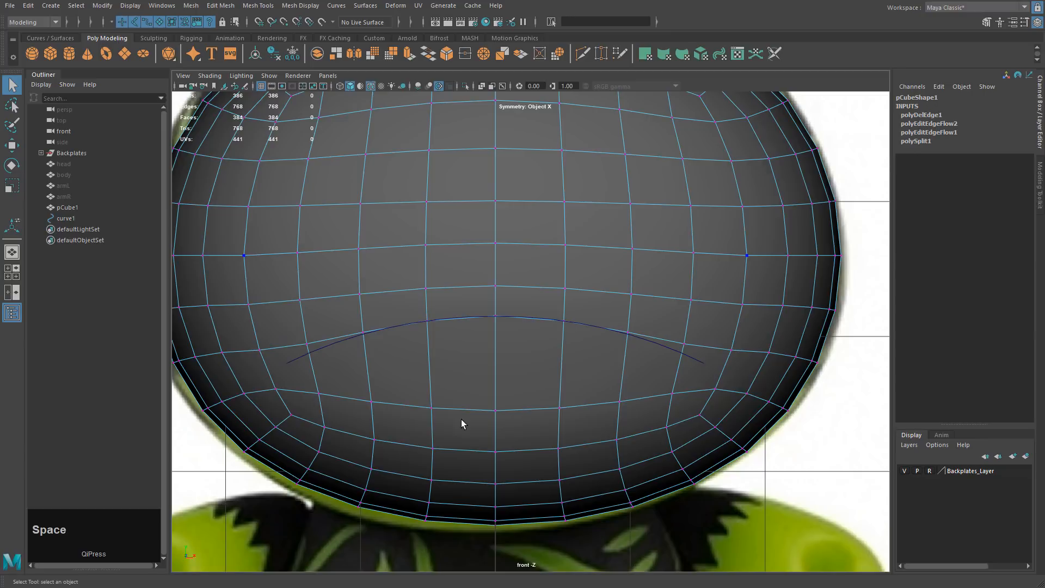
# Select the middle six edges of the first horizontal row below the arched cut and apply Edit Edge Flow to them
pyautogui.moveTo(544, 393); pyautogui.dragTo(433, 378, button='right')
pyautogui.click(344, 398)
pyautogui.keyDown('shift'); pyautogui.click(539, 409); pyautogui.keyUp('shift')
pyautogui.keyDown('shift'); pyautogui.moveTo(623, 246); pyautogui.dragTo(615, 360, button='right'); pyautogui.keyUp('shift')
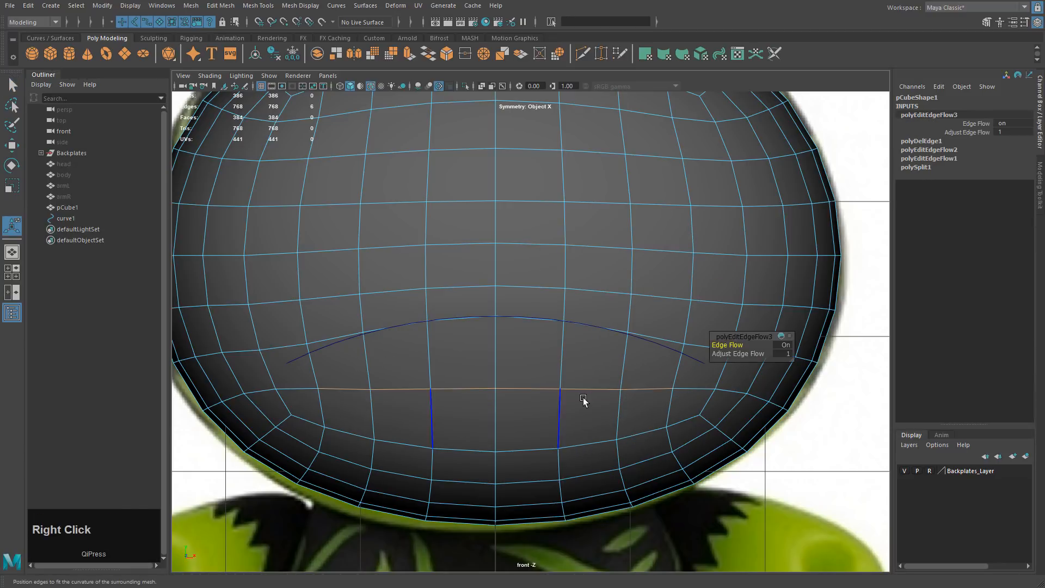
# Select the middle six edges of the second row below the cut and repeat Edit Edge Flow on them
pyautogui.doubleClick(348, 433)
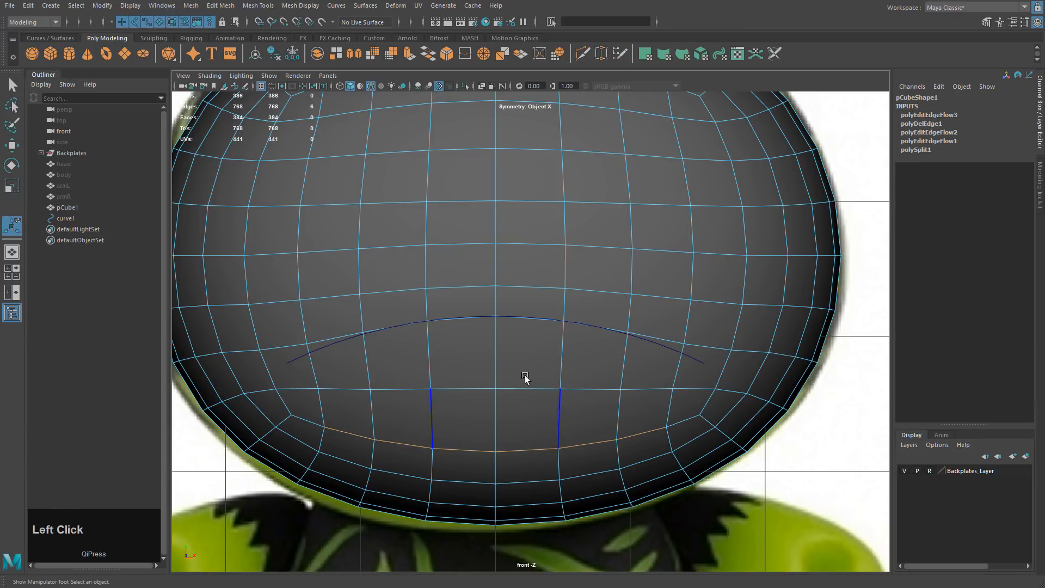
pyautogui.click(517, 390)
pyautogui.click(506, 378)
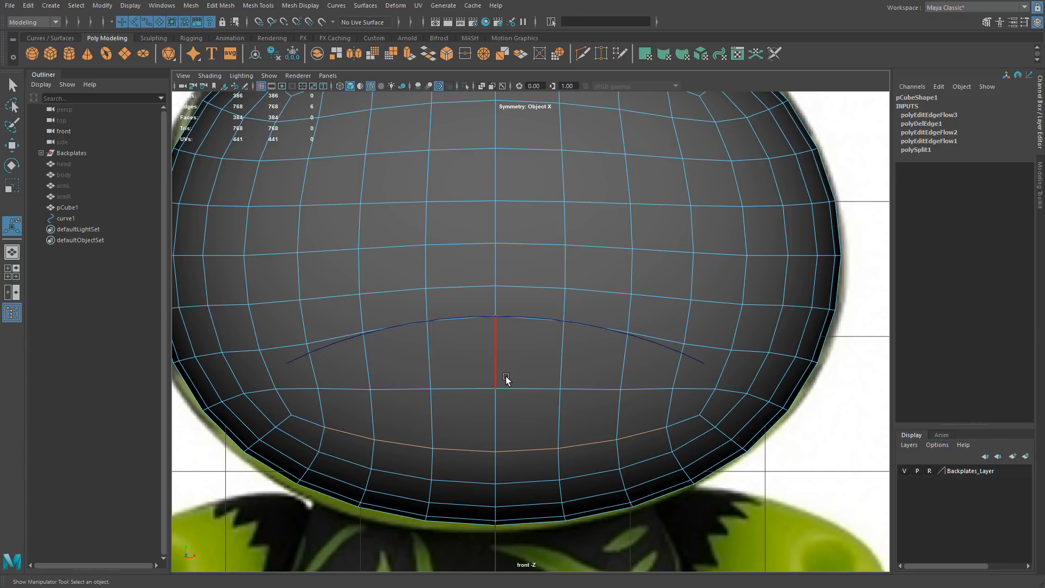
pyautogui.press('g')
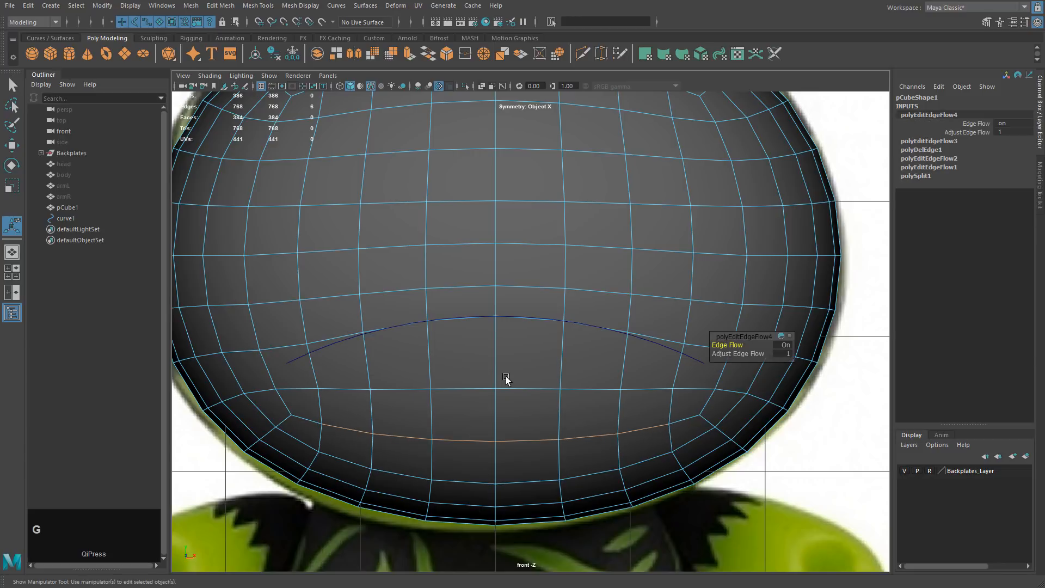
# Repeat Edit Edge Flow once more on the first row below the cut and once more on the second row
pyautogui.click(427, 390)
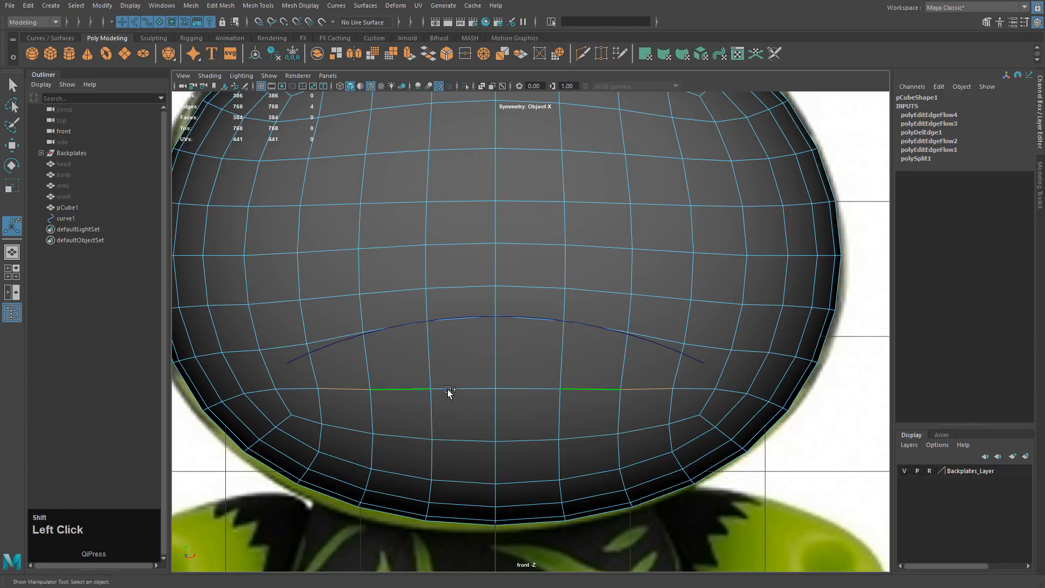
pyautogui.press('g')
pyautogui.click(355, 431)
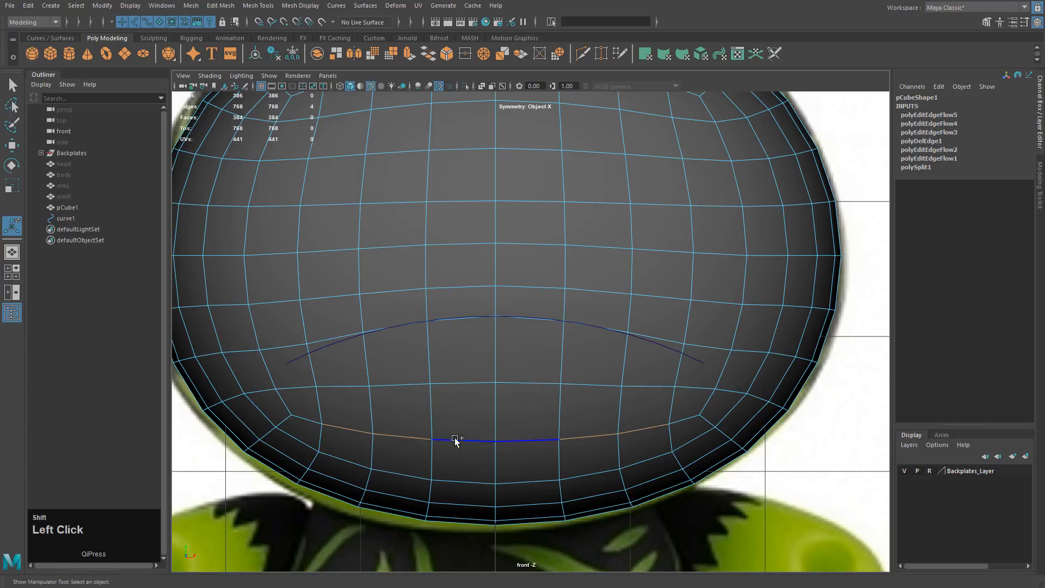
pyautogui.press('g')
# Select the middle six edges of both rows below the cut together and repeat Edit Edge Flow seven times
pyautogui.click(354, 387)
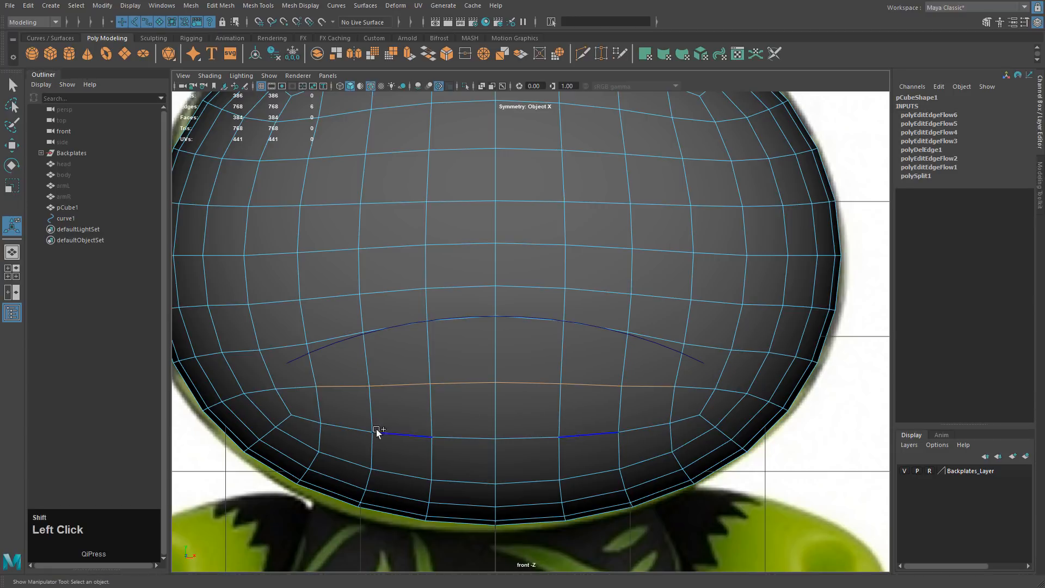
pyautogui.keyDown('shift'); pyautogui.click(400, 433); pyautogui.keyUp('shift')
pyautogui.keyDown('shift'); pyautogui.click(462, 437); pyautogui.keyUp('shift')
pyautogui.press('g')
pyautogui.press('g')
pyautogui.press('g')
pyautogui.press('g')
pyautogui.press('g')
pyautogui.press('g')
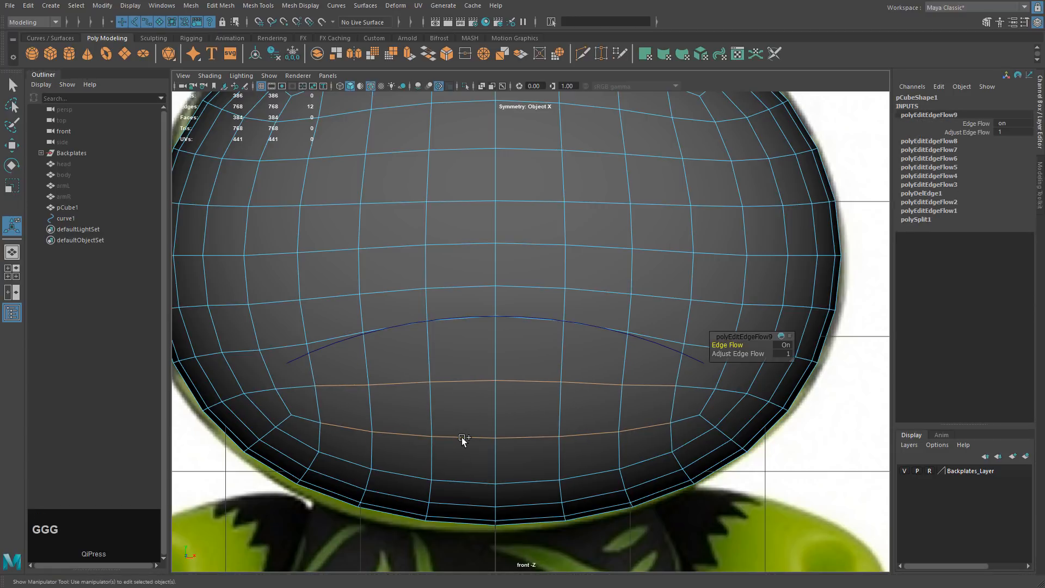
pyautogui.press('g')
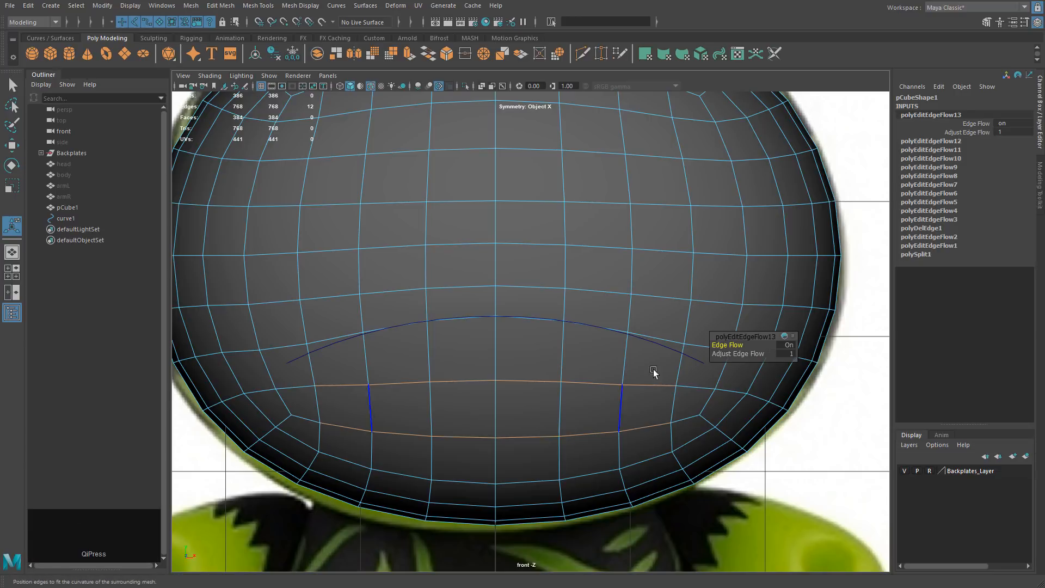
# Return the head to object mode in the perspective view and delete its construction history
pyautogui.press('space')
pyautogui.press('space')
pyautogui.keyDown('alt'); pyautogui.moveTo(635, 333); pyautogui.dragTo(586, 341); pyautogui.keyUp('alt')
pyautogui.press('w')
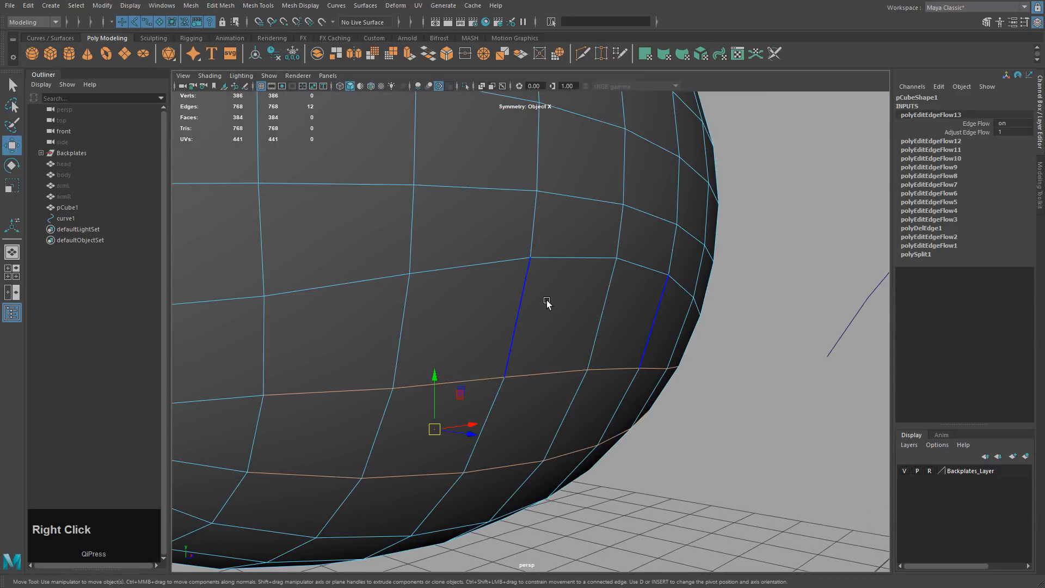
pyautogui.moveTo(548, 303); pyautogui.dragTo(587, 292, button='right')
pyautogui.hotkey('alt', 'shift', 'd')
# Examine the head's shape and edge flow from several perspective angles and against the side reference image
pyautogui.keyDown('alt'); pyautogui.moveTo(776, 435); pyautogui.dragTo(667, 377, button='right'); pyautogui.keyUp('alt')
pyautogui.keyDown('alt'); pyautogui.moveTo(667, 375); pyautogui.dragTo(316, 328); pyautogui.keyUp('alt')
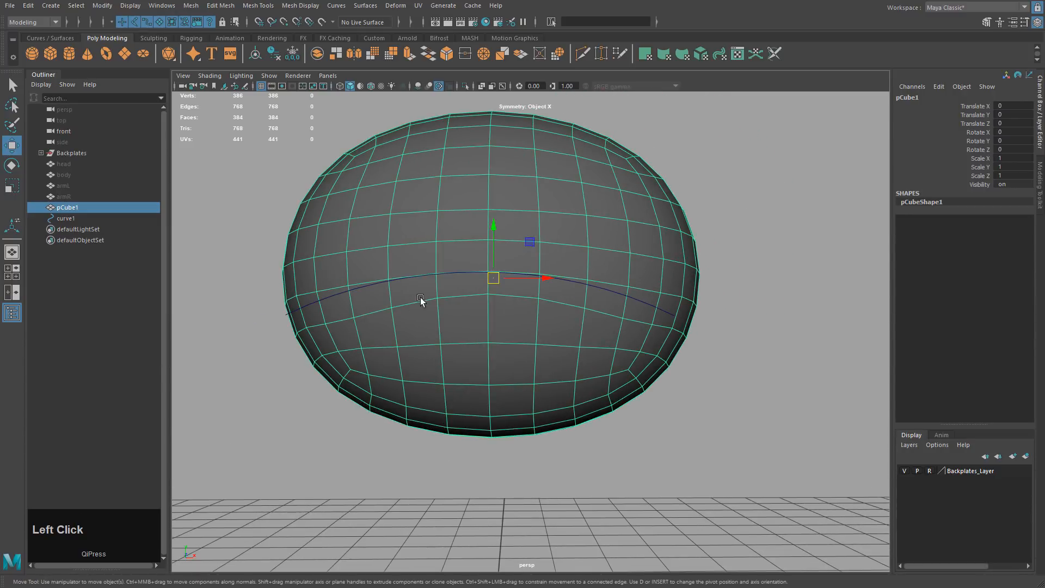
pyautogui.keyDown('alt'); pyautogui.moveTo(401, 345); pyautogui.dragTo(617, 238); pyautogui.keyUp('alt')
pyautogui.keyDown('alt'); pyautogui.moveTo(654, 354); pyautogui.dragTo(549, 390); pyautogui.keyUp('alt')
pyautogui.press('space')
pyautogui.press('space')
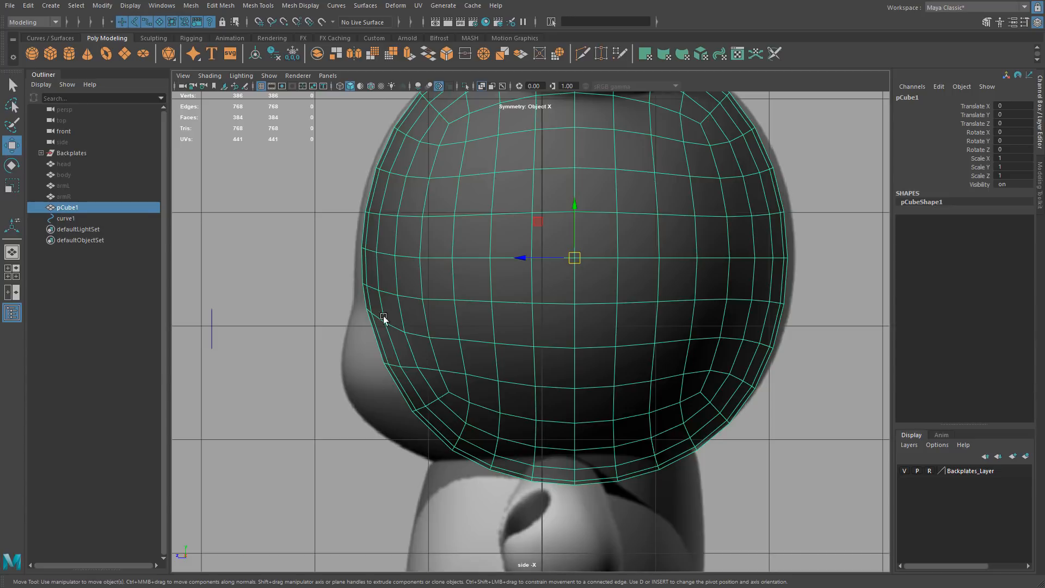
pyautogui.press('space')
pyautogui.press('space')
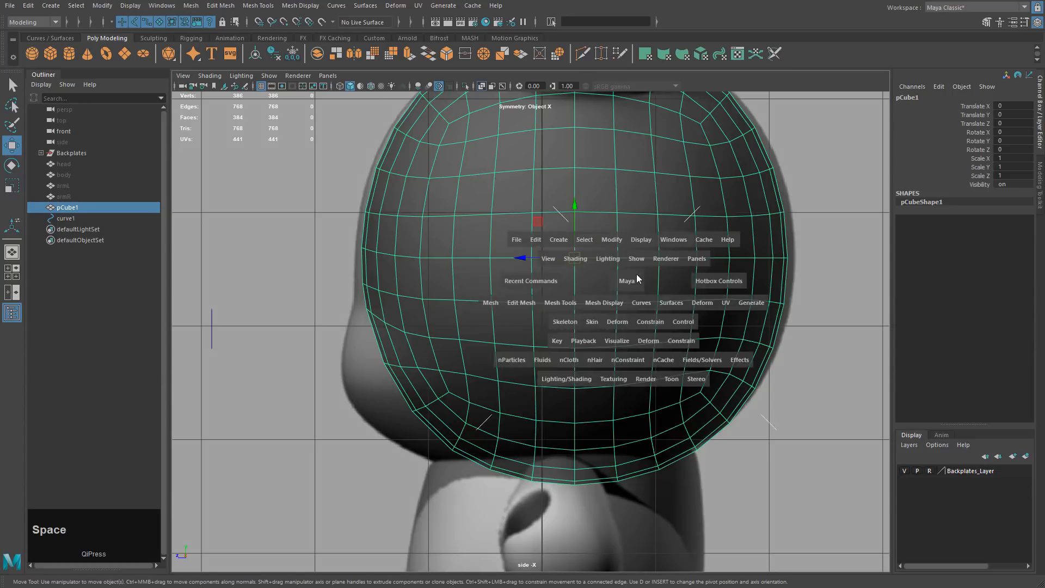
pyautogui.keyDown('alt'); pyautogui.moveTo(494, 348); pyautogui.dragTo(434, 348); pyautogui.keyUp('alt')
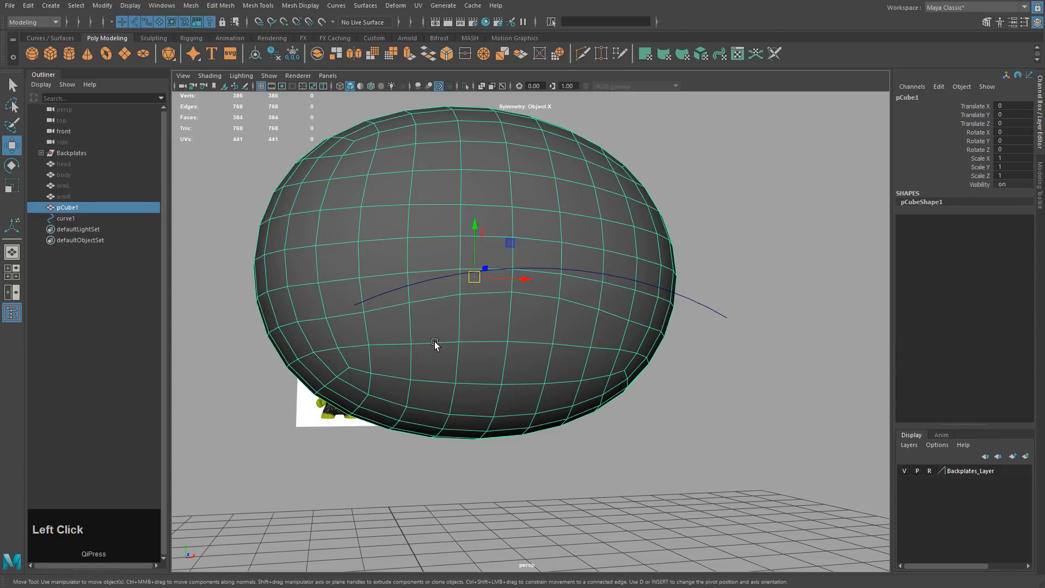
# Switch the head to face selection and select the full loop of faces directly below the arched cut
pyautogui.moveTo(434, 348); pyautogui.dragTo(434, 360, button='right')
pyautogui.click(400, 363)
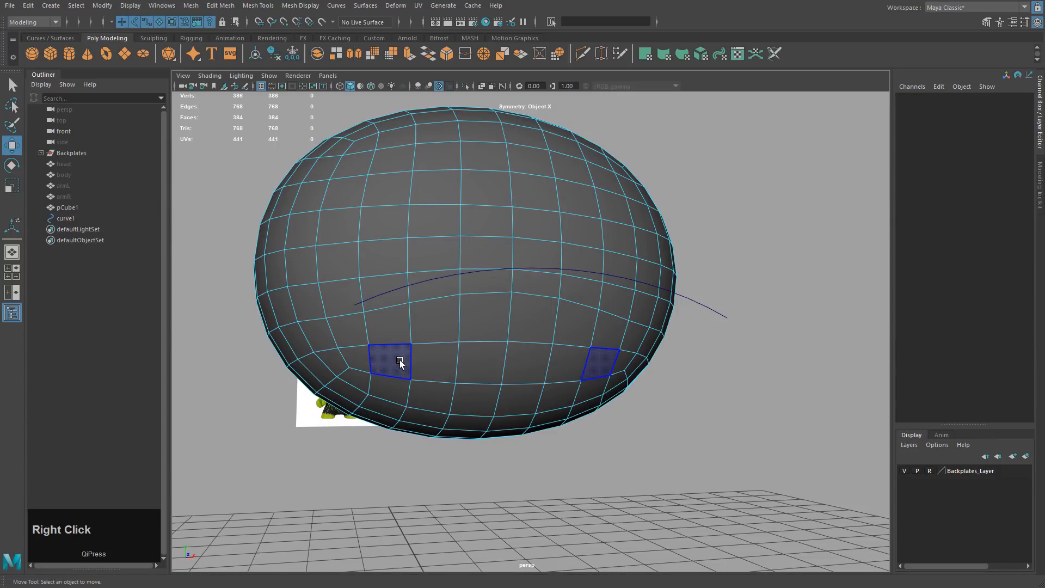
pyautogui.press('q')
pyautogui.keyDown('alt'); pyautogui.moveTo(397, 364); pyautogui.dragTo(634, 453); pyautogui.keyUp('alt')
pyautogui.click(486, 332)
pyautogui.keyDown('shift'); pyautogui.doubleClick(507, 331); pyautogui.keyUp('shift')
# In the side view, add all faces beneath the selected loop, down to the underside of the head, to the selection
pyautogui.press('space')
pyautogui.press('space')
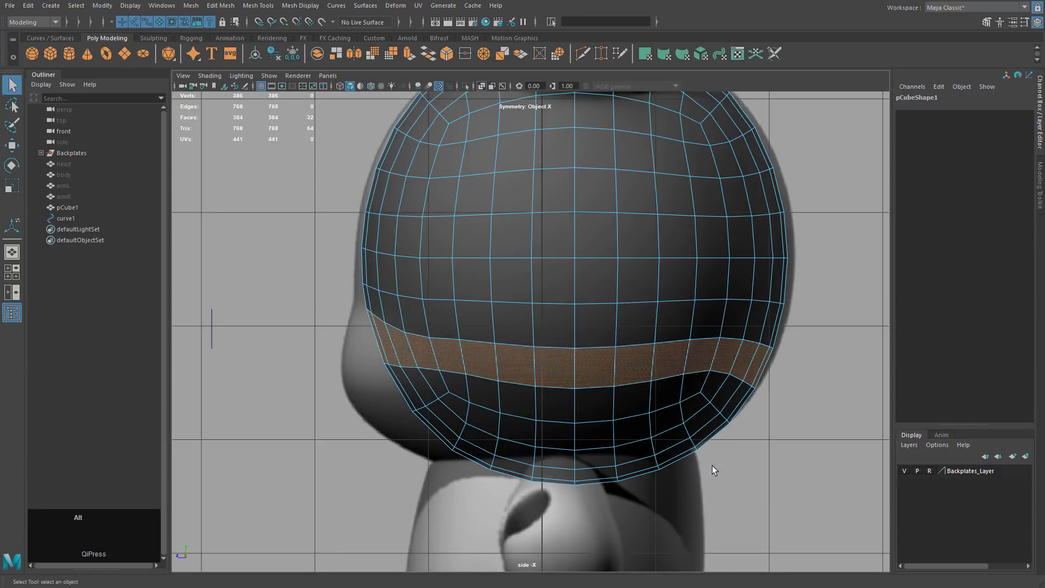
pyautogui.keyDown('alt'); pyautogui.moveTo(712, 465); pyautogui.dragTo(718, 443, button='middle'); pyautogui.keyUp('alt')
pyautogui.keyDown('ctrl'); pyautogui.keyDown('shift'); pyautogui.moveTo(785, 499); pyautogui.dragTo(363, 368); pyautogui.keyUp('shift'); pyautogui.keyUp('ctrl')
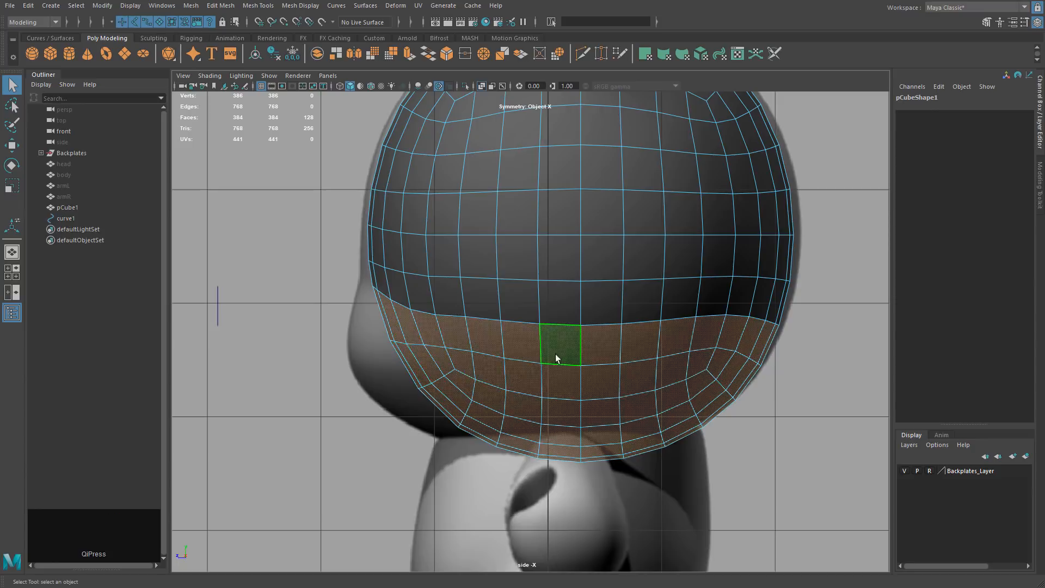
# Clear the selection, reselect the face loop below the cut plus all faces beneath it, and check the selection in perspective
pyautogui.click(557, 343)
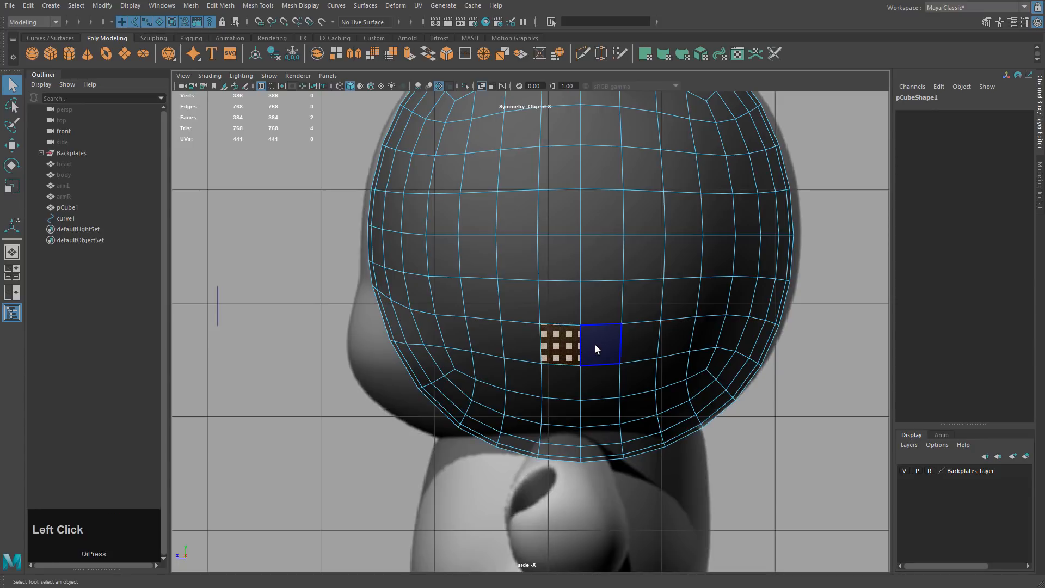
pyautogui.click(804, 423)
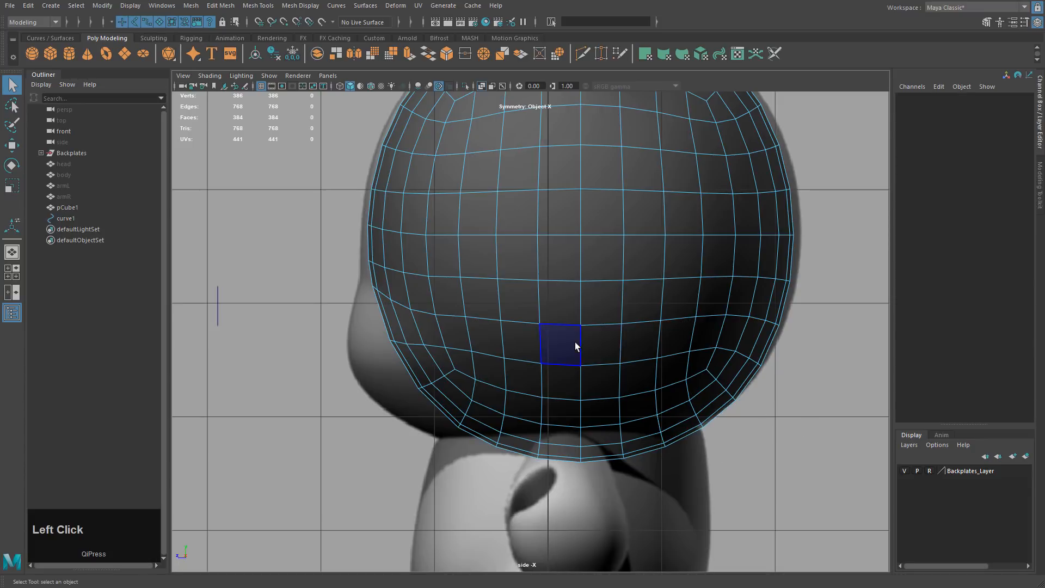
pyautogui.click(559, 344)
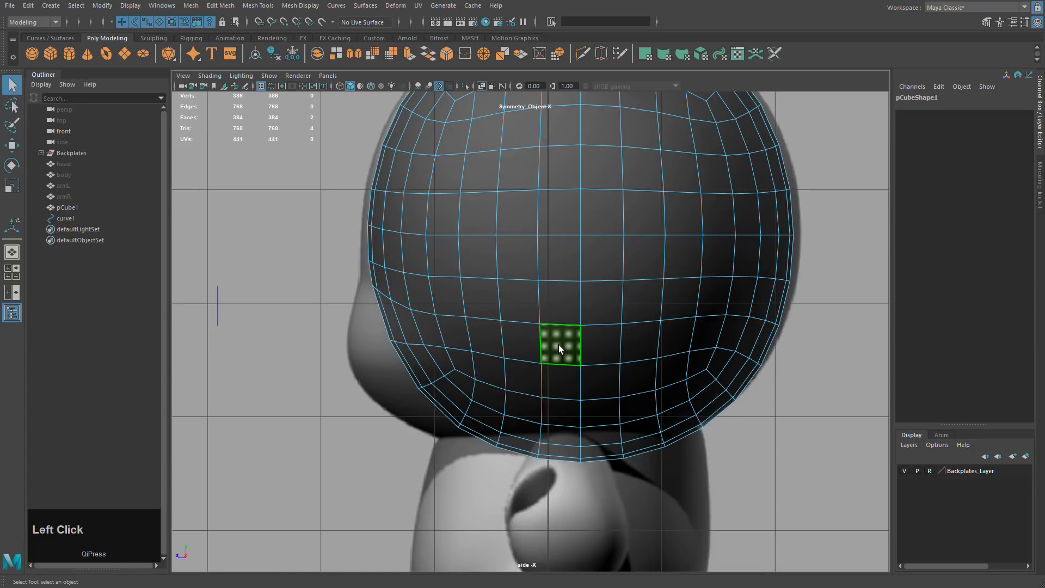
pyautogui.keyDown('shift'); pyautogui.doubleClick(609, 348); pyautogui.keyUp('shift')
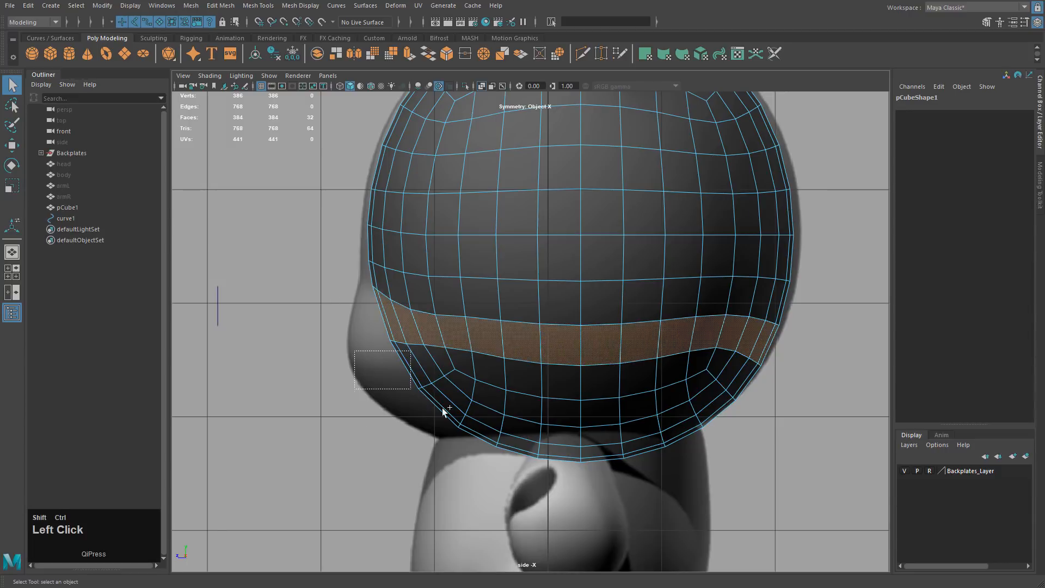
pyautogui.keyDown('ctrl'); pyautogui.keyDown('shift'); pyautogui.moveTo(442, 407); pyautogui.dragTo(740, 522); pyautogui.keyUp('shift'); pyautogui.keyUp('ctrl')
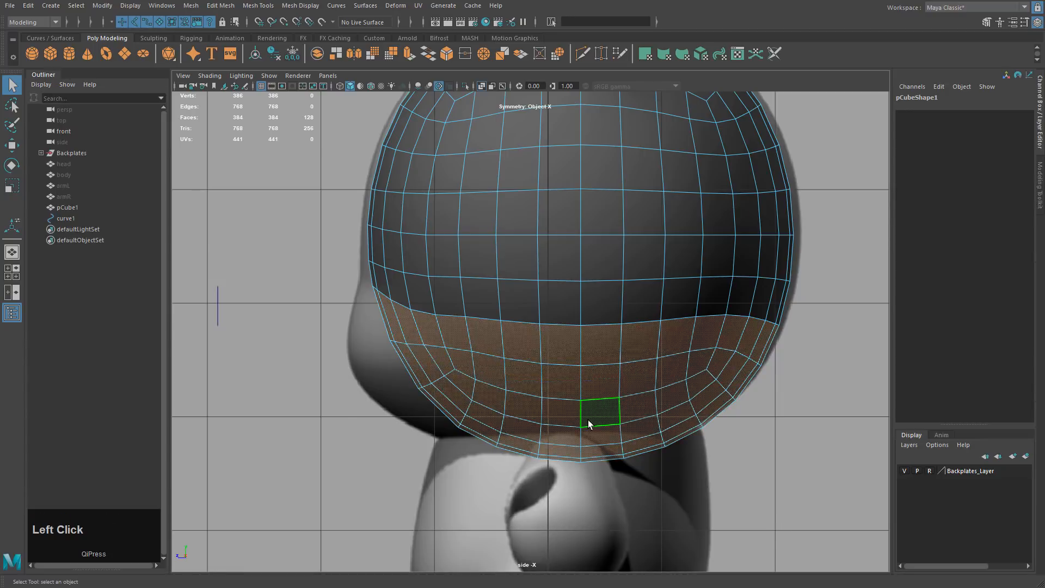
pyautogui.press('space')
pyautogui.press('space')
pyautogui.moveTo(573, 344)
pyautogui.keyDown('alt'); pyautogui.mouseDown()
pyautogui.moveTo(521, 360)
pyautogui.moveTo(563, 361)
pyautogui.mouseUp(); pyautogui.keyUp('alt')
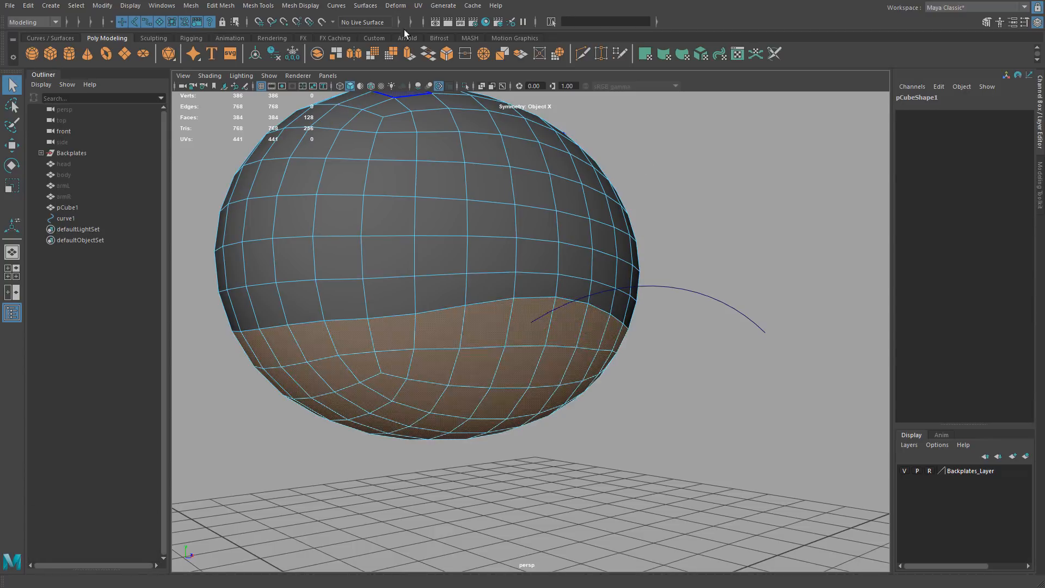
pyautogui.keyDown('alt'); pyautogui.moveTo(544, 231); pyautogui.dragTo(495, 235); pyautogui.keyUp('alt')
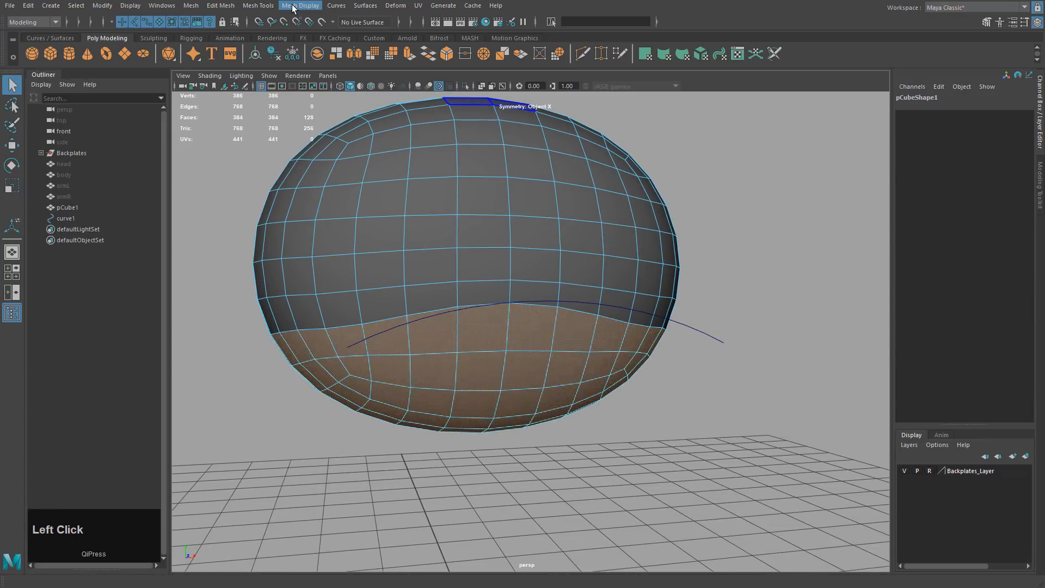
# Create a lattice on the selected lower head faces with divisions 2, 2, 2 and local divisions 30, 30, 30
pyautogui.click(397, 6)
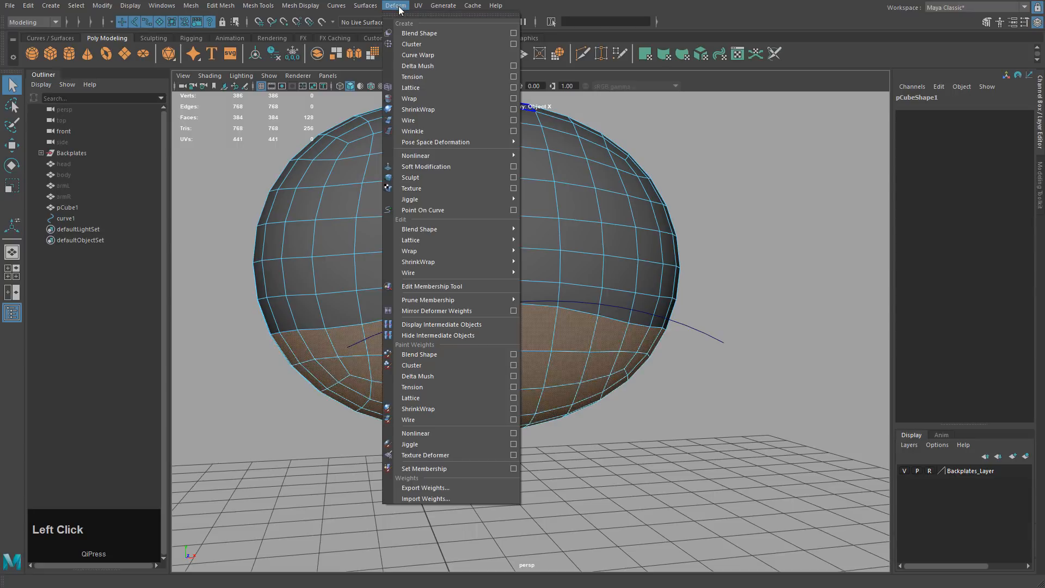
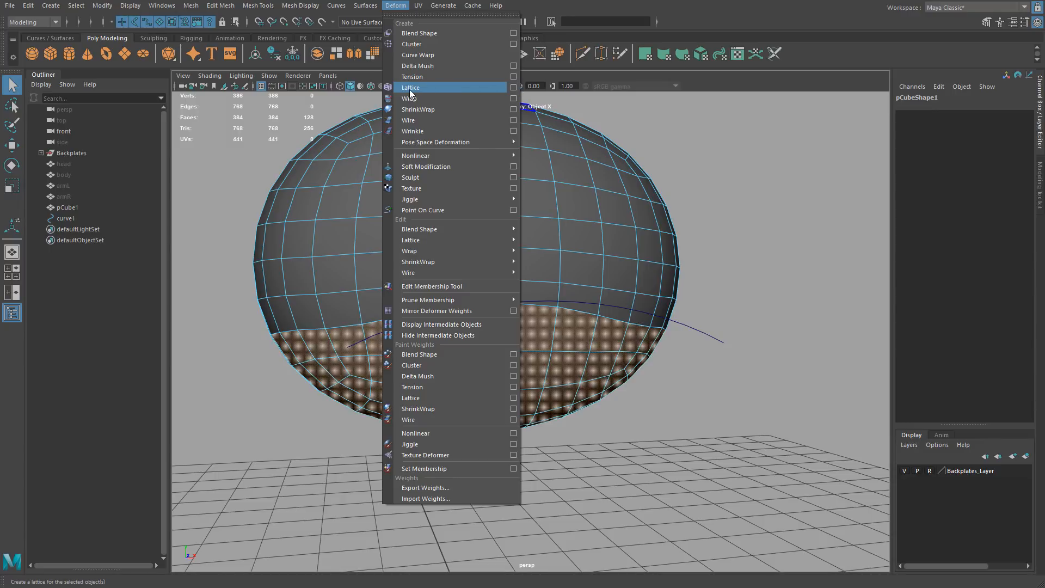
pyautogui.click(514, 86)
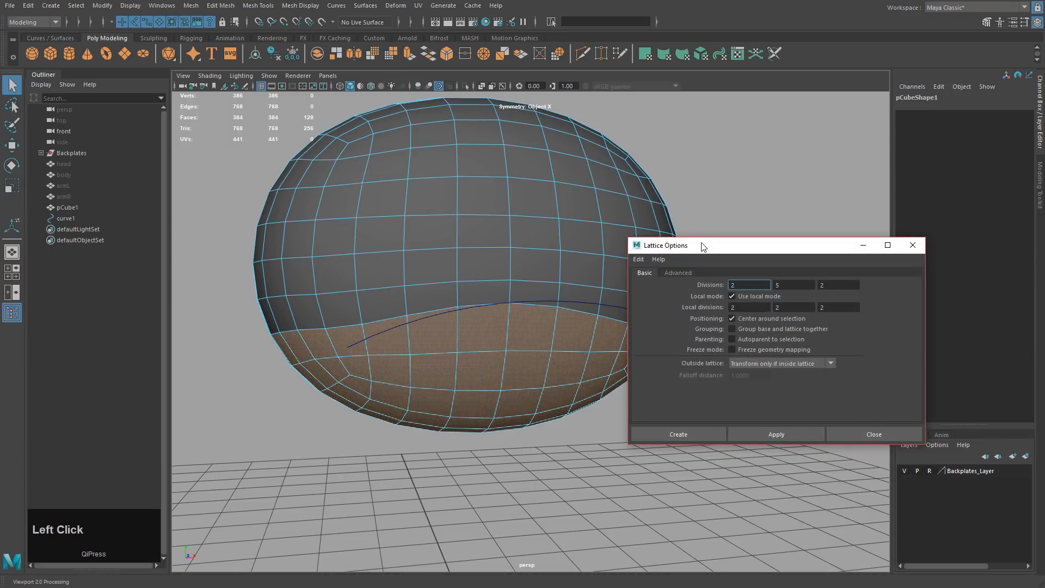
pyautogui.moveTo(702, 243); pyautogui.dragTo(643, 181)
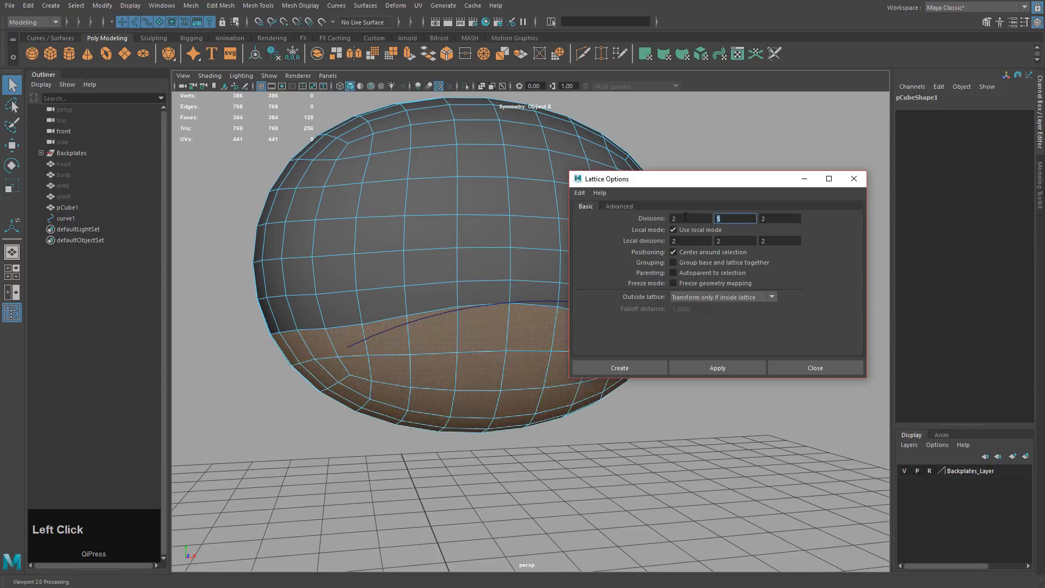
pyautogui.click(684, 219)
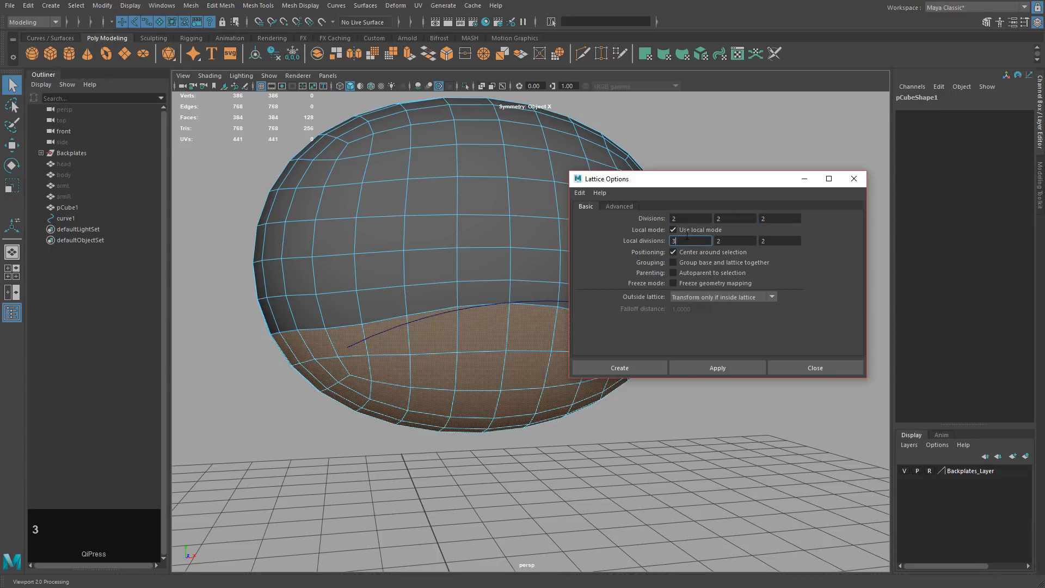
pyautogui.click(721, 237)
pyautogui.write('30')
pyautogui.click(767, 241)
pyautogui.click(723, 240)
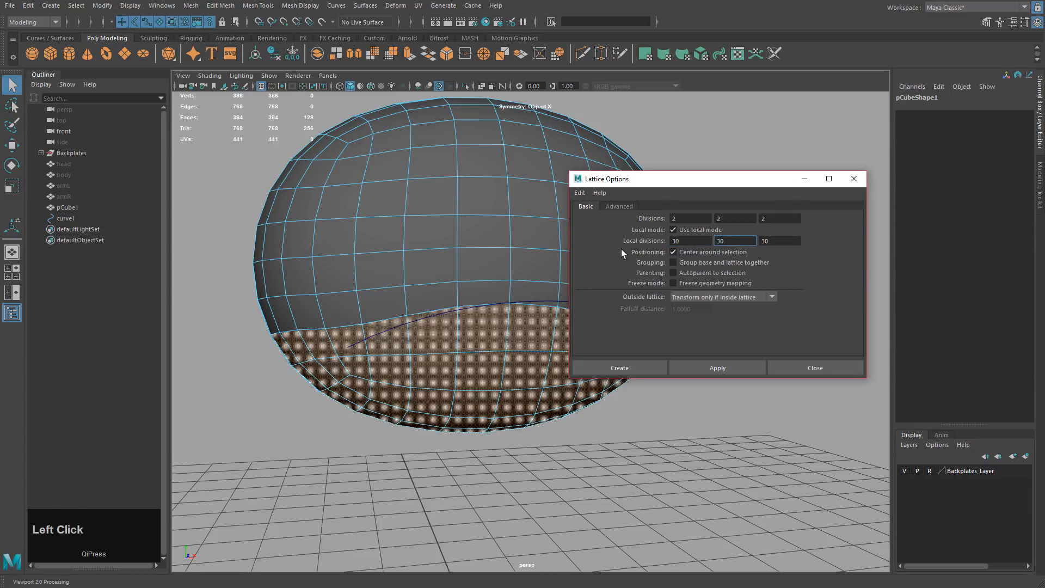
pyautogui.click(714, 370)
pyautogui.click(801, 367)
# Examine how the lattice encloses the lower head in the perspective and side views
pyautogui.moveTo(693, 356)
pyautogui.keyDown('alt'); pyautogui.mouseDown()
pyautogui.moveTo(706, 341)
pyautogui.moveTo(707, 363)
pyautogui.mouseUp(); pyautogui.keyUp('alt')
pyautogui.keyDown('alt'); pyautogui.moveTo(707, 364); pyautogui.dragTo(647, 375, button='middle'); pyautogui.keyUp('alt')
pyautogui.press('w')
pyautogui.press('z')
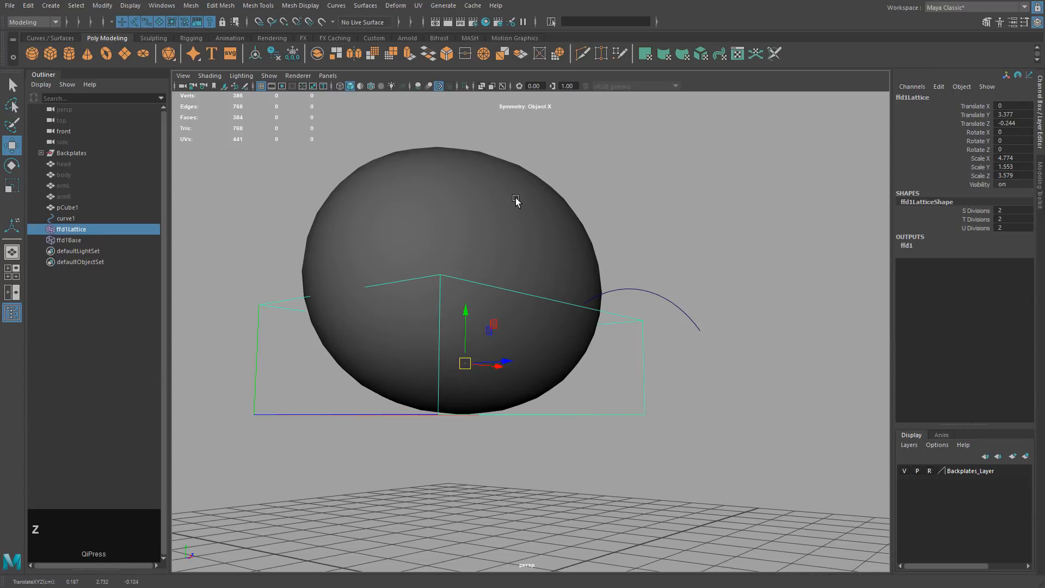
pyautogui.keyDown('alt'); pyautogui.moveTo(516, 200); pyautogui.dragTo(541, 314); pyautogui.keyUp('alt')
pyautogui.press('space')
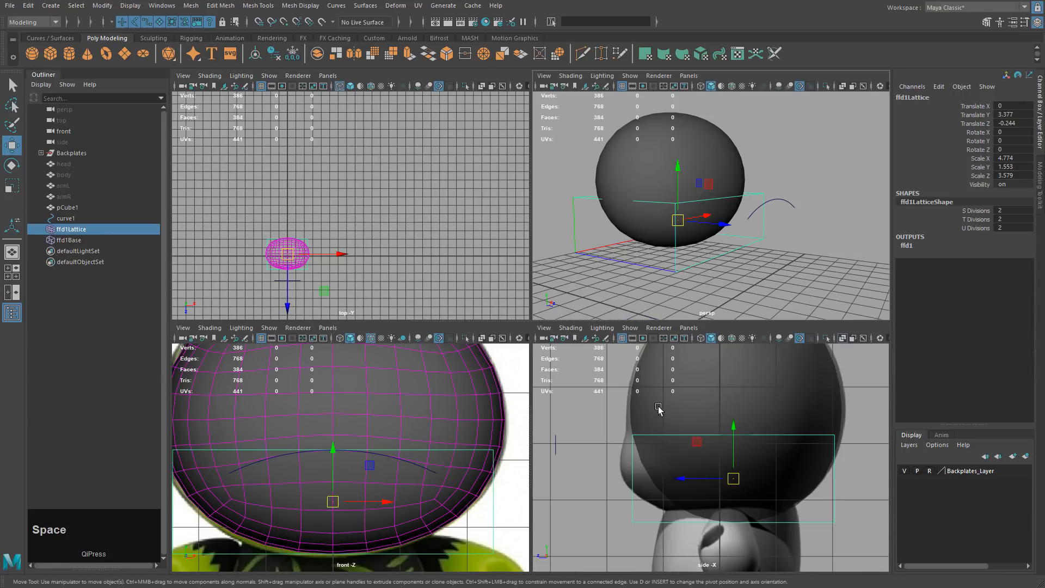
pyautogui.press('space')
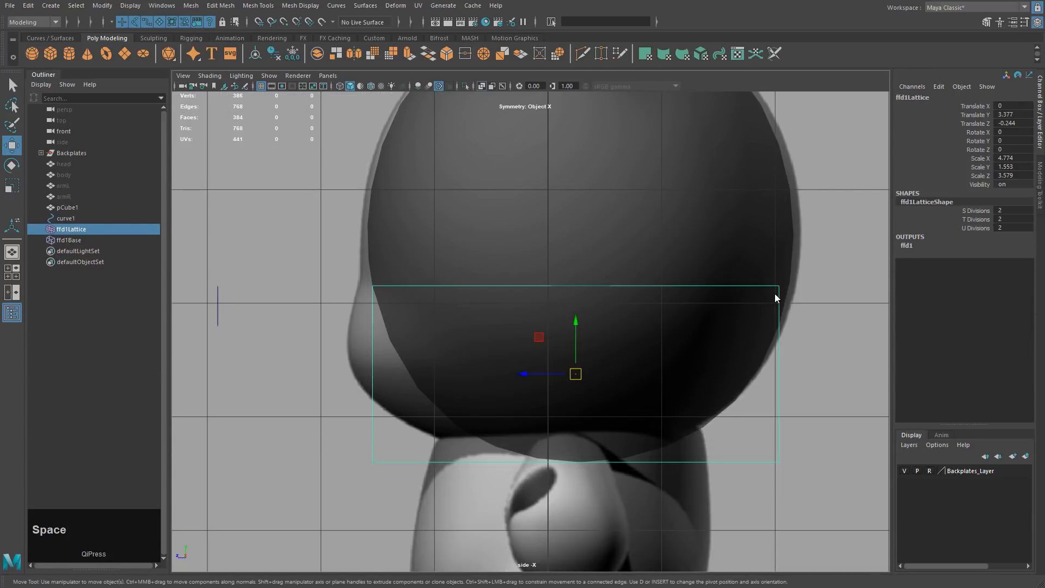
pyautogui.press('space')
pyautogui.press('space')
pyautogui.click(625, 286)
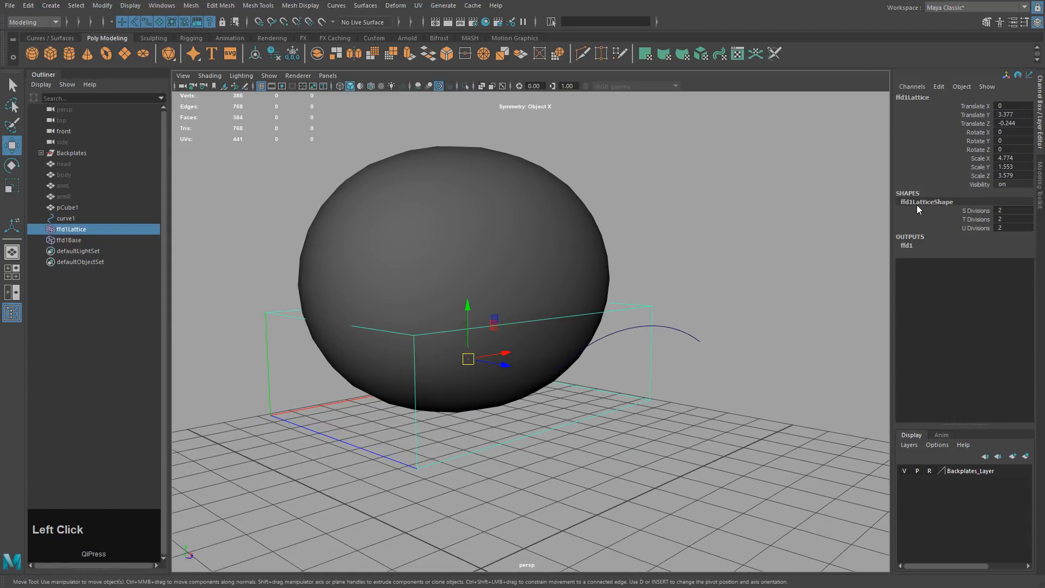
# Set the lattice's S divisions to 6, T divisions to 4 and U divisions to 5
pyautogui.click(975, 211)
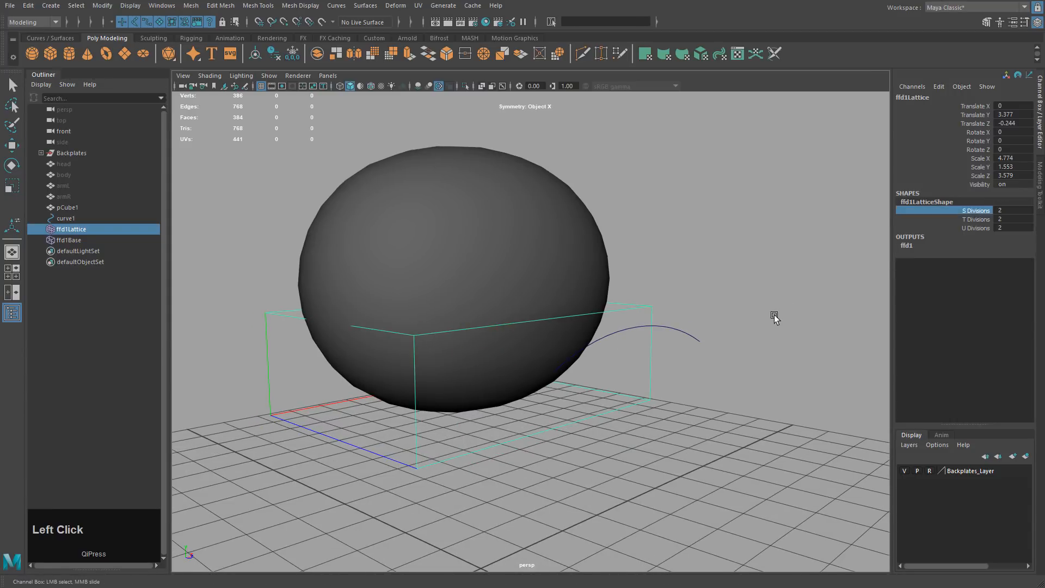
pyautogui.moveTo(707, 315); pyautogui.dragTo(734, 317, button='middle')
pyautogui.keyDown('alt'); pyautogui.moveTo(755, 337); pyautogui.dragTo(558, 341); pyautogui.keyUp('alt')
pyautogui.click(966, 220)
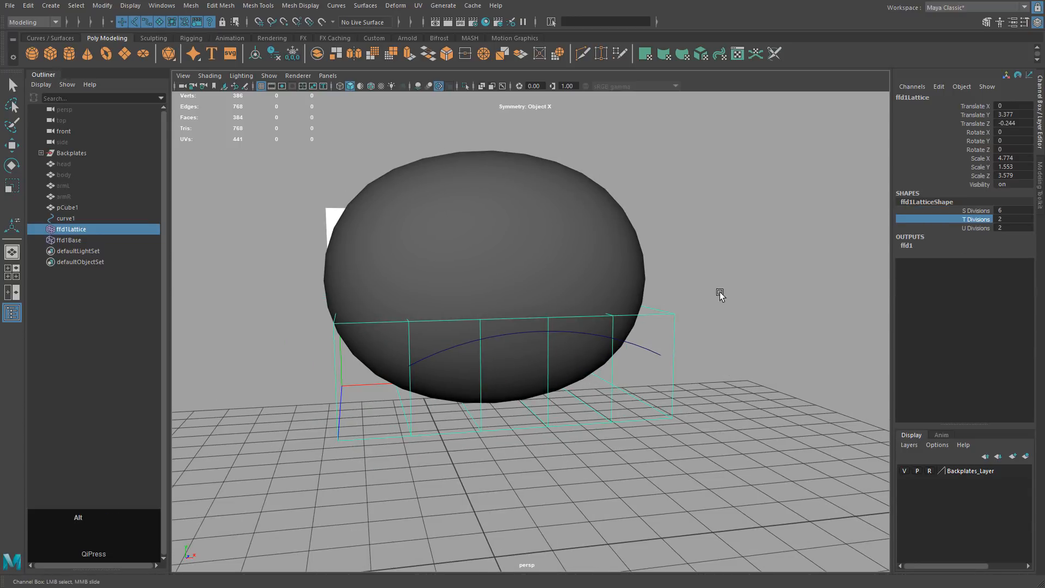
pyautogui.keyDown('alt'); pyautogui.moveTo(719, 291); pyautogui.dragTo(753, 294, button='middle'); pyautogui.keyUp('alt')
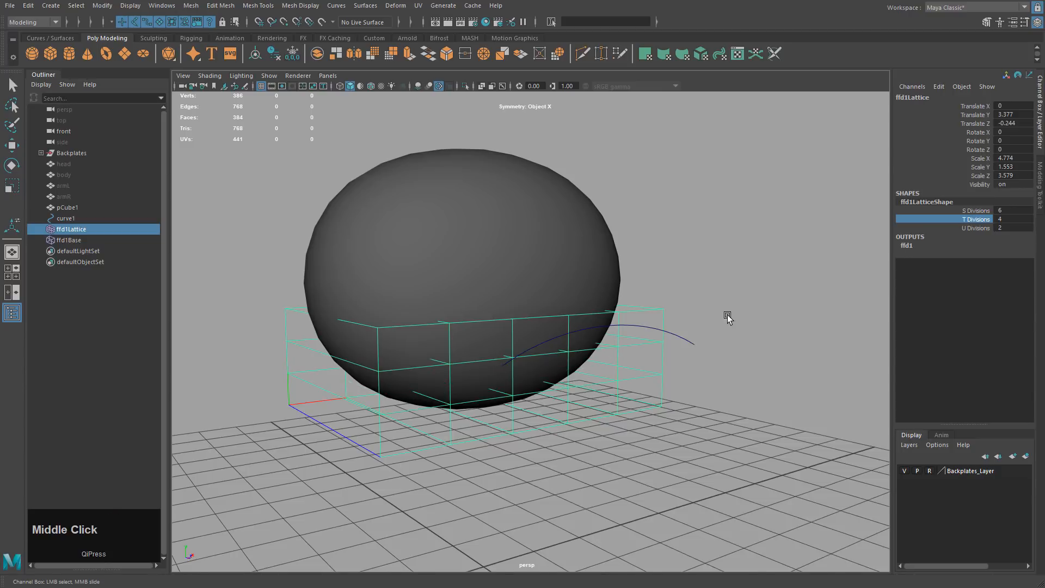
pyautogui.keyDown('alt'); pyautogui.moveTo(727, 314); pyautogui.dragTo(695, 303); pyautogui.keyUp('alt')
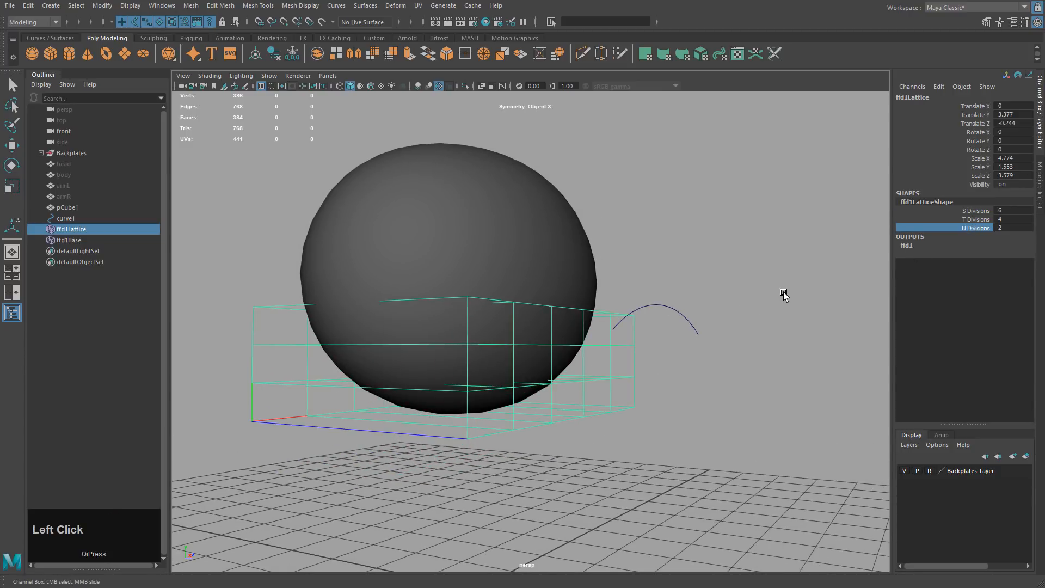
pyautogui.keyDown('alt'); pyautogui.moveTo(783, 291); pyautogui.dragTo(730, 327); pyautogui.keyUp('alt')
pyautogui.moveTo(730, 326); pyautogui.dragTo(736, 319, button='middle')
pyautogui.keyDown('alt'); pyautogui.moveTo(736, 318); pyautogui.dragTo(704, 313); pyautogui.keyUp('alt')
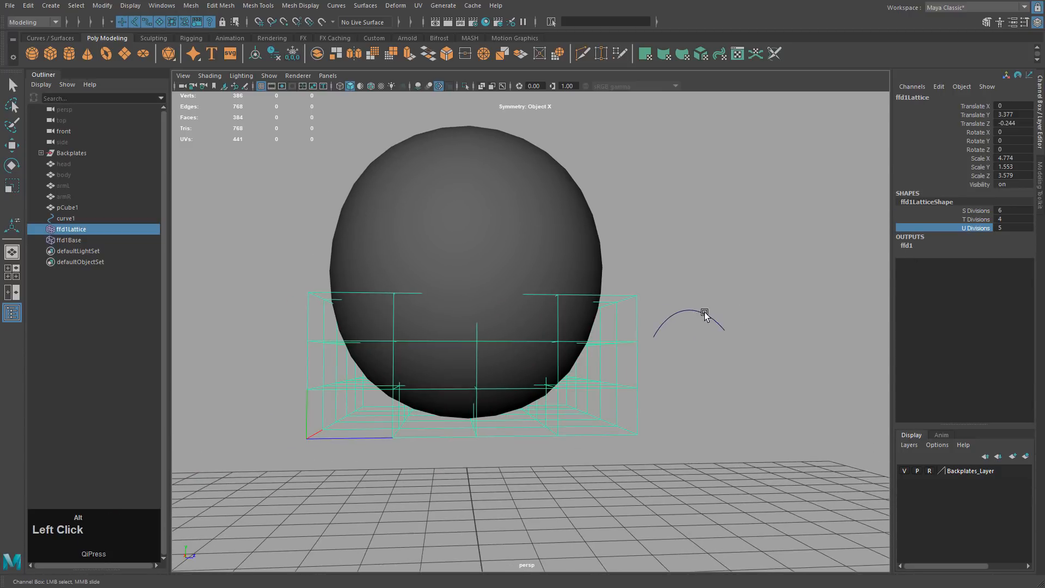
pyautogui.keyDown('alt'); pyautogui.moveTo(595, 358); pyautogui.dragTo(518, 366); pyautogui.keyUp('alt')
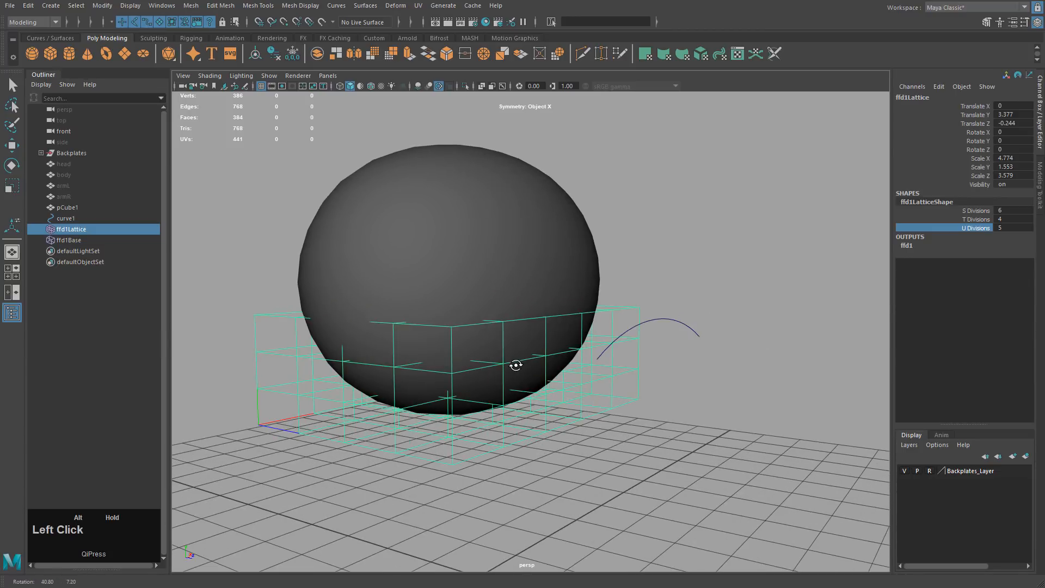
# Show the model in wireframe and select the lower front-centre lattice points for moving
pyautogui.keyDown('alt'); pyautogui.moveTo(644, 359); pyautogui.dragTo(588, 374); pyautogui.keyUp('alt')
pyautogui.keyDown('alt'); pyautogui.moveTo(588, 373); pyautogui.dragTo(597, 352, button='middle'); pyautogui.keyUp('alt')
pyautogui.moveTo(602, 385); pyautogui.dragTo(596, 367, button='right')
pyautogui.moveTo(573, 375)
pyautogui.keyDown('alt'); pyautogui.mouseDown()
pyautogui.moveTo(609, 373)
pyautogui.moveTo(588, 389)
pyautogui.moveTo(506, 387)
pyautogui.moveTo(505, 363)
pyautogui.moveTo(577, 421)
pyautogui.moveTo(614, 370)
pyautogui.mouseUp(); pyautogui.keyUp('alt')
pyautogui.press('4')
pyautogui.keyDown('ctrl'); pyautogui.moveTo(560, 272); pyautogui.dragTo(725, 338); pyautogui.keyUp('ctrl')
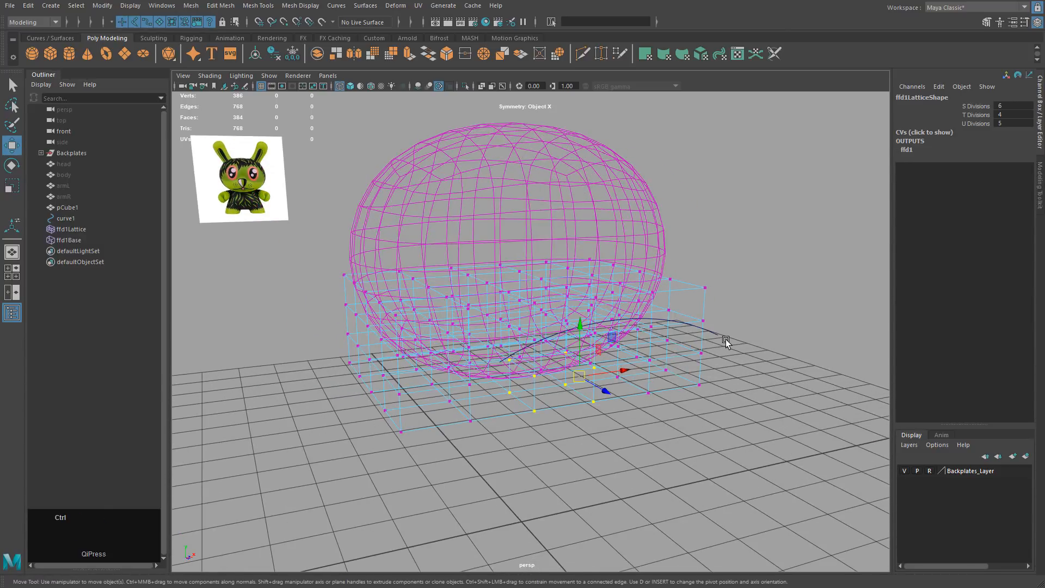
pyautogui.keyDown('ctrl'); pyautogui.keyDown('shift'); pyautogui.rightClick(727, 340); pyautogui.keyUp('shift'); pyautogui.keyUp('ctrl')
pyautogui.keyDown('ctrl'); pyautogui.keyDown('shift'); pyautogui.moveTo(727, 338); pyautogui.dragTo(693, 345, button='right'); pyautogui.keyUp('shift'); pyautogui.keyUp('ctrl')
# Try pulling the two lower rows of front-centre lattice points forward from the head, and undo the moves
pyautogui.keyDown('alt'); pyautogui.moveTo(693, 345); pyautogui.dragTo(672, 434); pyautogui.keyUp('alt')
pyautogui.press('space')
pyautogui.press('space')
pyautogui.keyDown('alt'); pyautogui.moveTo(594, 382); pyautogui.dragTo(655, 375, button='middle'); pyautogui.keyUp('alt')
pyautogui.moveTo(668, 382); pyautogui.dragTo(559, 379, button='middle')
pyautogui.press('space')
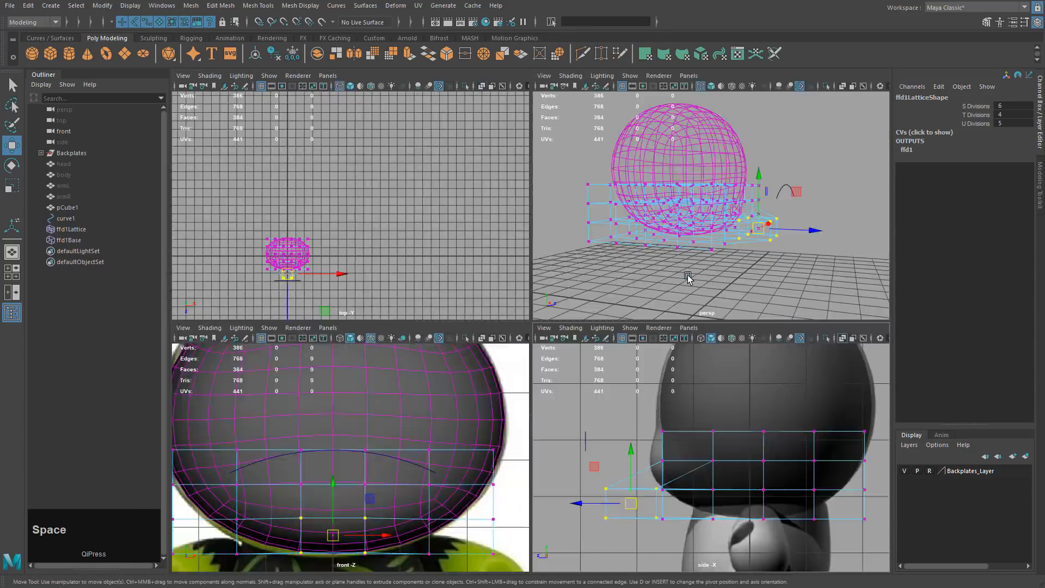
pyautogui.press('space')
pyautogui.keyDown('alt'); pyautogui.moveTo(602, 354); pyautogui.dragTo(630, 354); pyautogui.keyUp('alt')
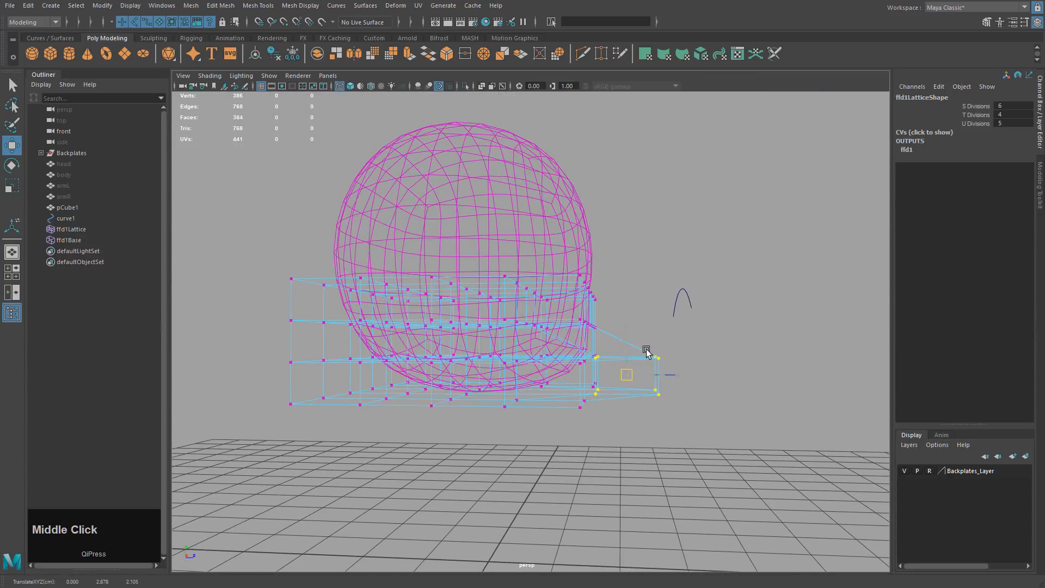
pyautogui.moveTo(630, 354); pyautogui.dragTo(690, 354, button='middle')
pyautogui.keyDown('alt'); pyautogui.moveTo(660, 354); pyautogui.dragTo(434, 351); pyautogui.keyUp('alt')
pyautogui.hotkey('ctrl', 'z')
pyautogui.hotkey('ctrl', 'z')
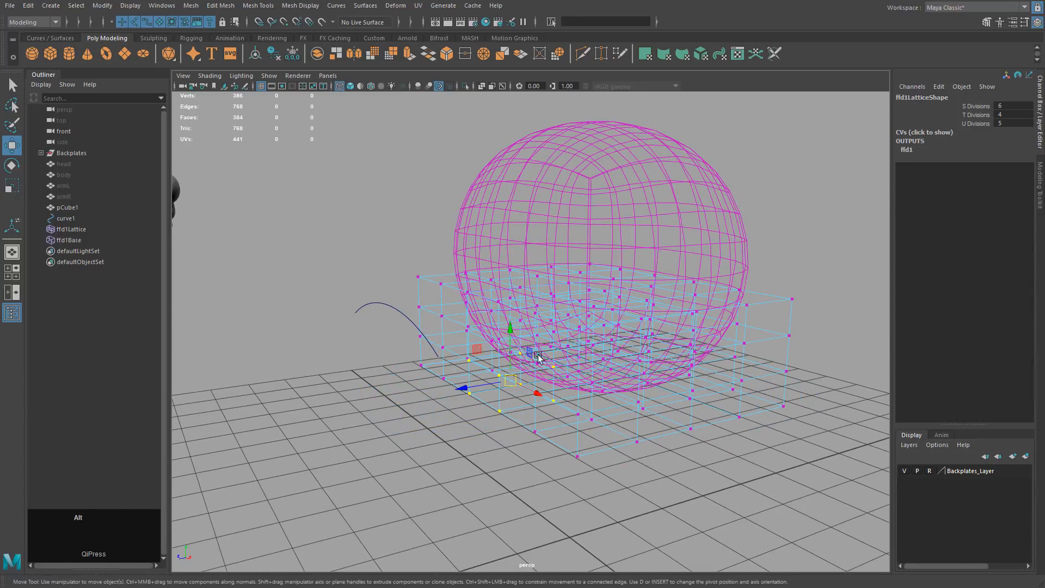
# Add the next higher row of front-centre lattice points to the selection and pull them forward to bulge the muzzle to the side reference
pyautogui.keyDown('alt'); pyautogui.moveTo(538, 357); pyautogui.dragTo(477, 341); pyautogui.keyUp('alt')
pyautogui.keyDown('shift'); pyautogui.click(481, 341); pyautogui.keyUp('shift')
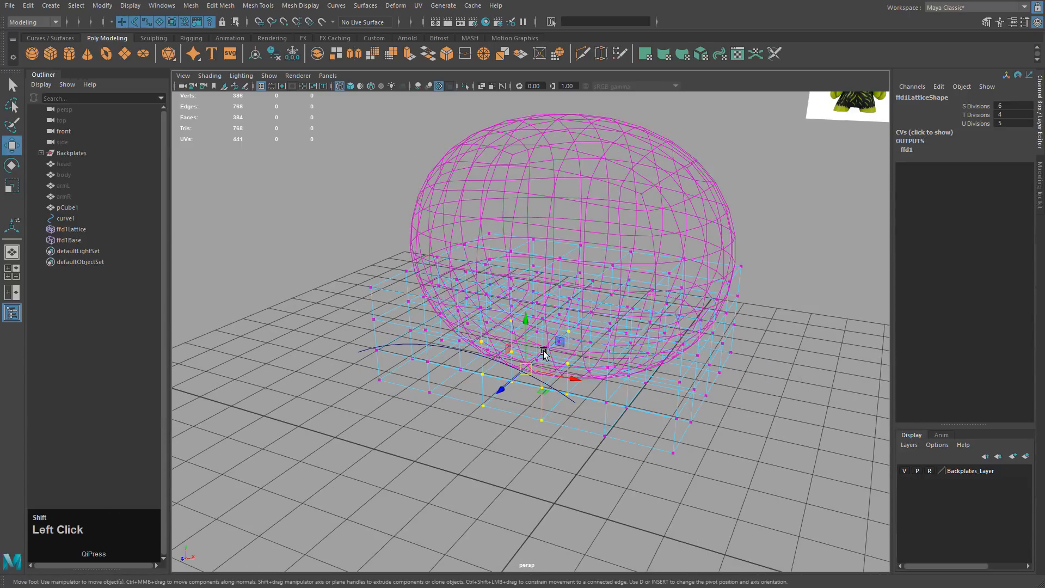
pyautogui.keyDown('alt'); pyautogui.moveTo(543, 353); pyautogui.dragTo(711, 399); pyautogui.keyUp('alt')
pyautogui.press('space')
pyautogui.press('space')
pyautogui.moveTo(724, 415); pyautogui.dragTo(620, 411, button='middle')
pyautogui.keyDown('alt'); pyautogui.moveTo(621, 410); pyautogui.dragTo(608, 390); pyautogui.keyUp('alt')
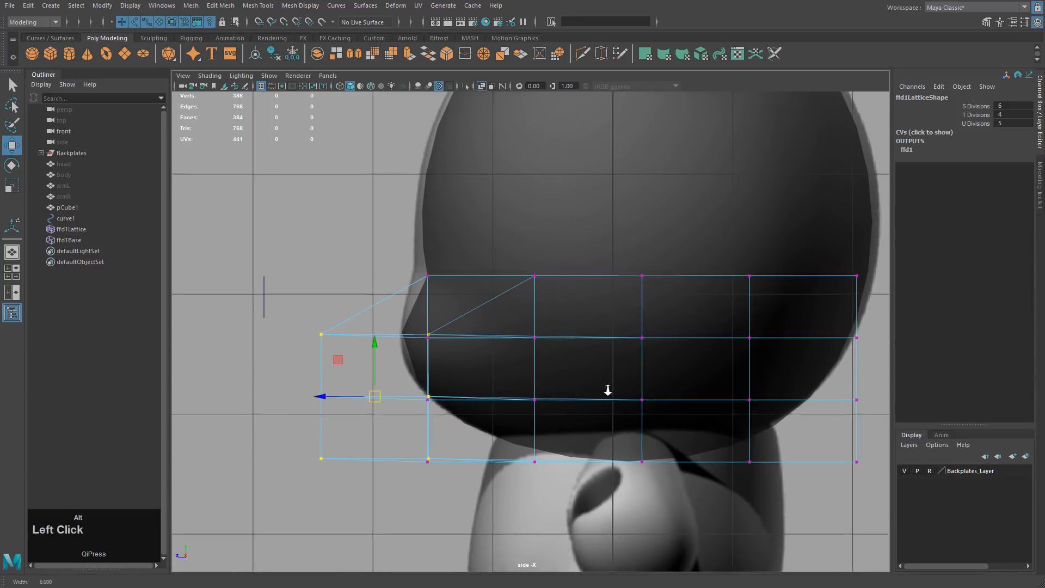
# Turn on smooth preview for the head mesh and return to lattice point editing
pyautogui.click(581, 203)
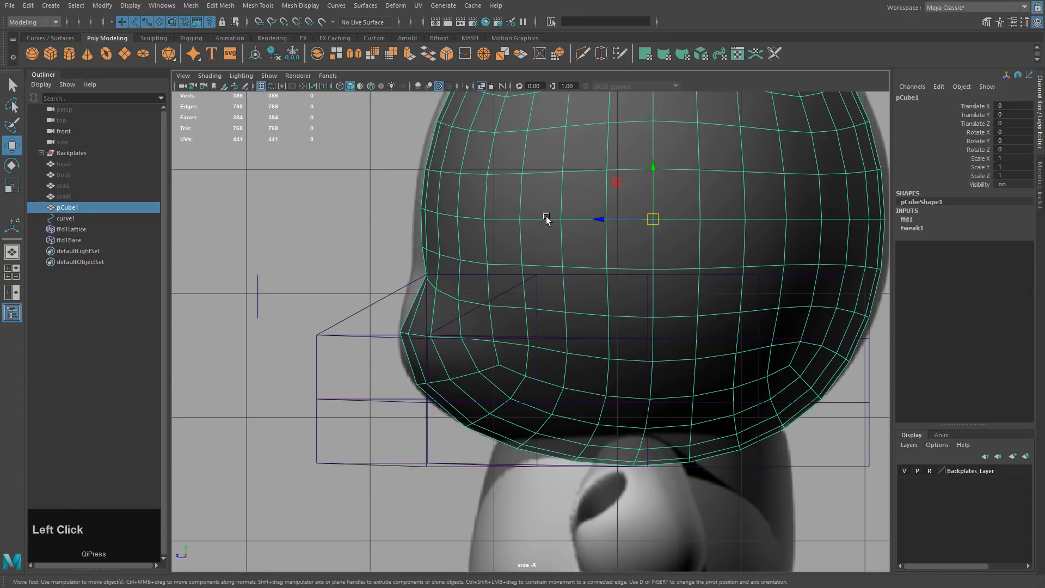
pyautogui.press('3')
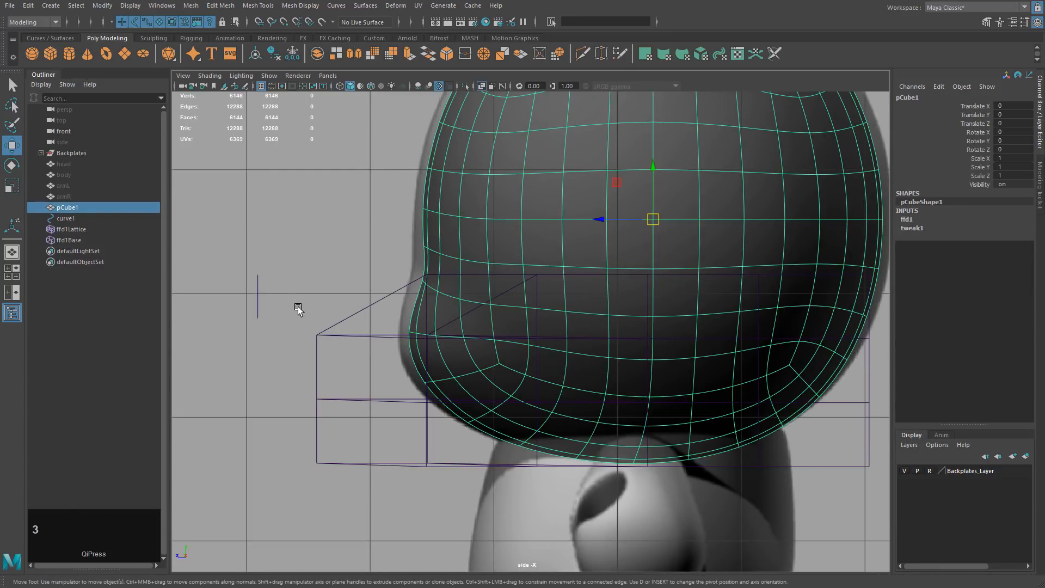
pyautogui.click(326, 335)
pyautogui.moveTo(361, 321); pyautogui.dragTo(359, 293, button='right')
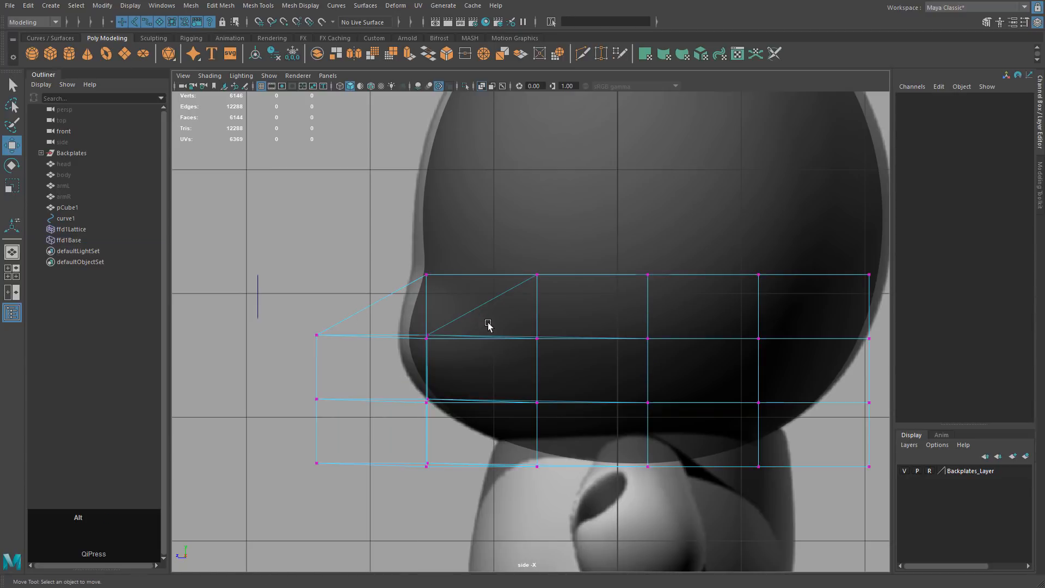
# Reselect the three lower rows of front-centre lattice points and pull them slightly further forward to match the side reference
pyautogui.keyDown('alt'); pyautogui.moveTo(488, 322); pyautogui.dragTo(497, 368); pyautogui.keyUp('alt')
pyautogui.press('space')
pyautogui.press('space')
pyautogui.moveTo(555, 468); pyautogui.dragTo(536, 415)
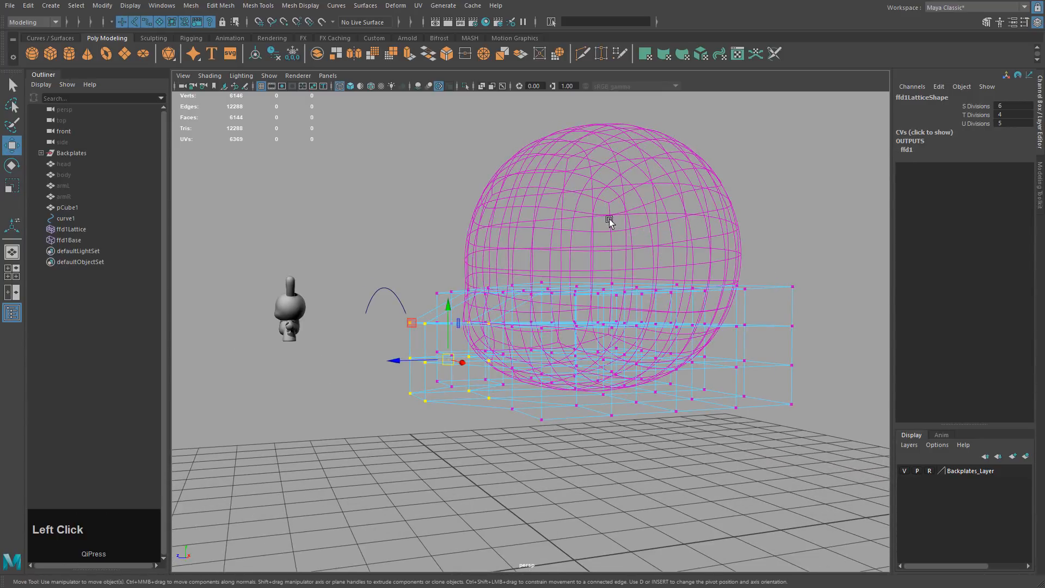
pyautogui.keyDown('alt'); pyautogui.moveTo(609, 221); pyautogui.dragTo(581, 350); pyautogui.keyUp('alt')
pyautogui.press('space')
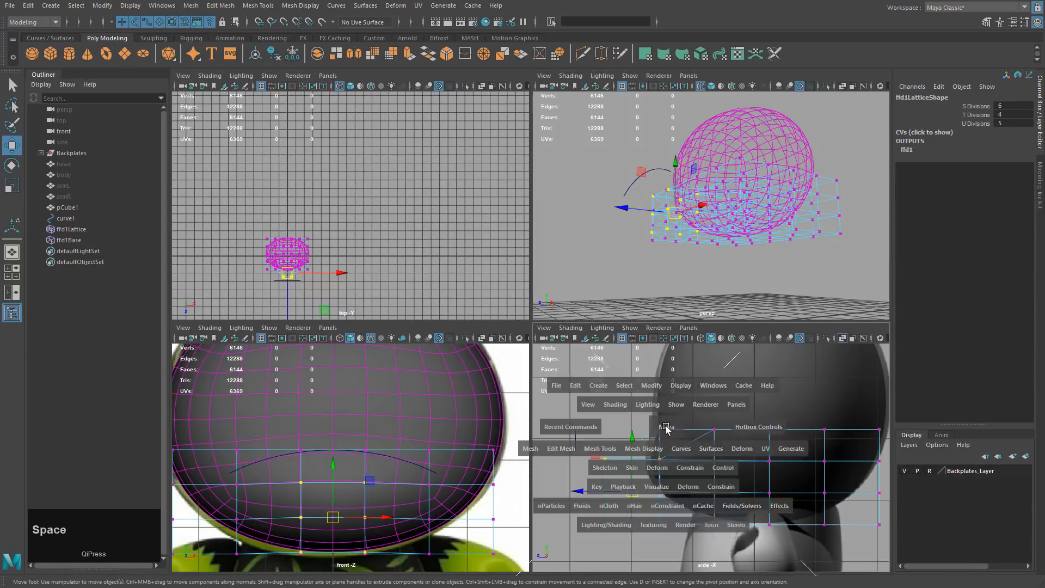
pyautogui.moveTo(669, 425); pyautogui.dragTo(658, 416, button='middle')
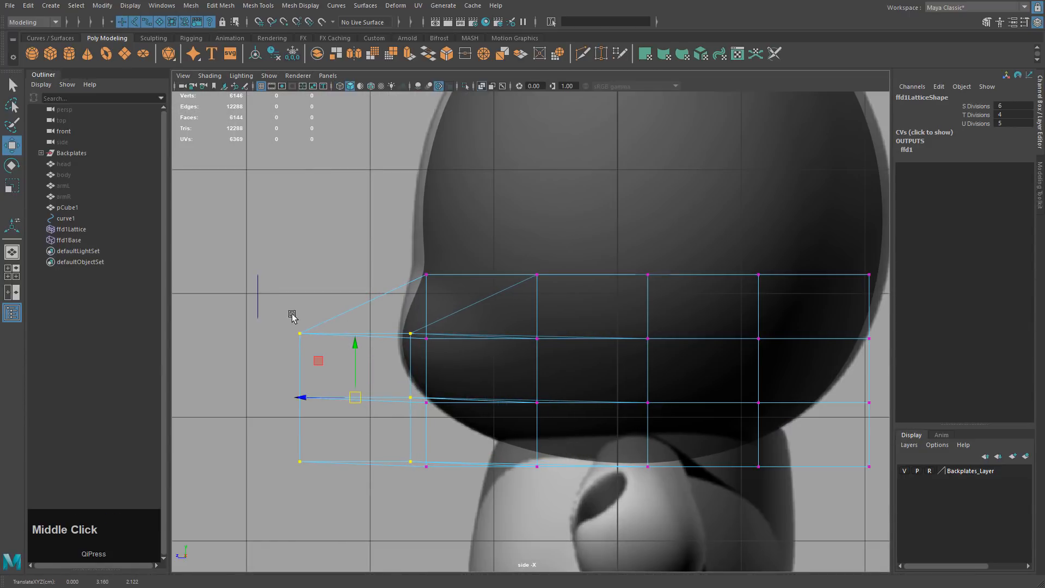
# In the side view, raise the upper protruding lattice points and push both middle protruding points slightly forward and down
pyautogui.moveTo(292, 316); pyautogui.dragTo(325, 347)
pyautogui.moveTo(324, 348); pyautogui.dragTo(325, 317, button='middle')
pyautogui.moveTo(290, 373); pyautogui.dragTo(334, 427)
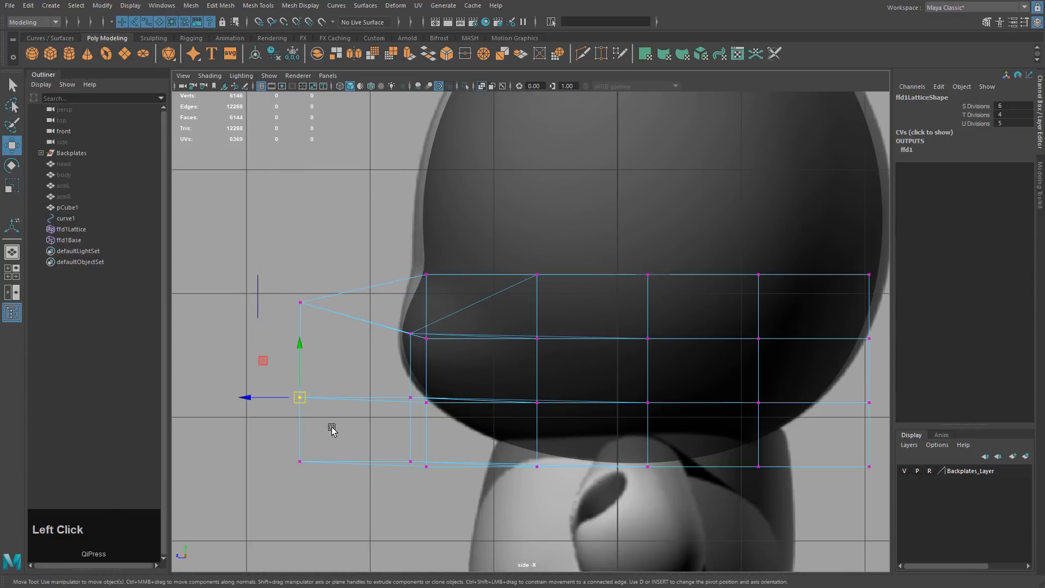
pyautogui.moveTo(334, 427); pyautogui.dragTo(319, 433, button='middle')
pyautogui.moveTo(394, 384); pyautogui.dragTo(413, 410)
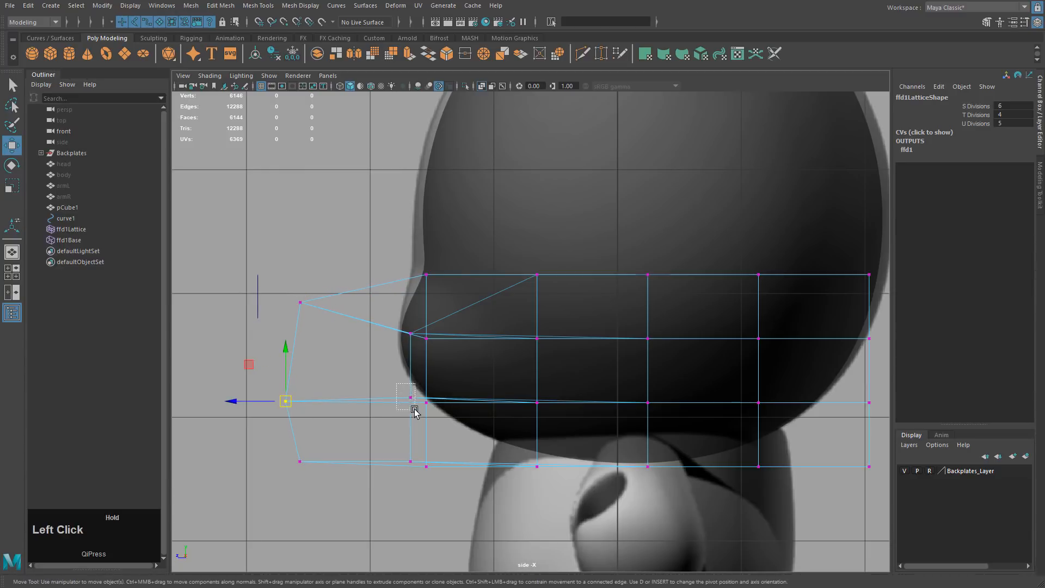
pyautogui.moveTo(412, 410); pyautogui.dragTo(409, 428, button='middle')
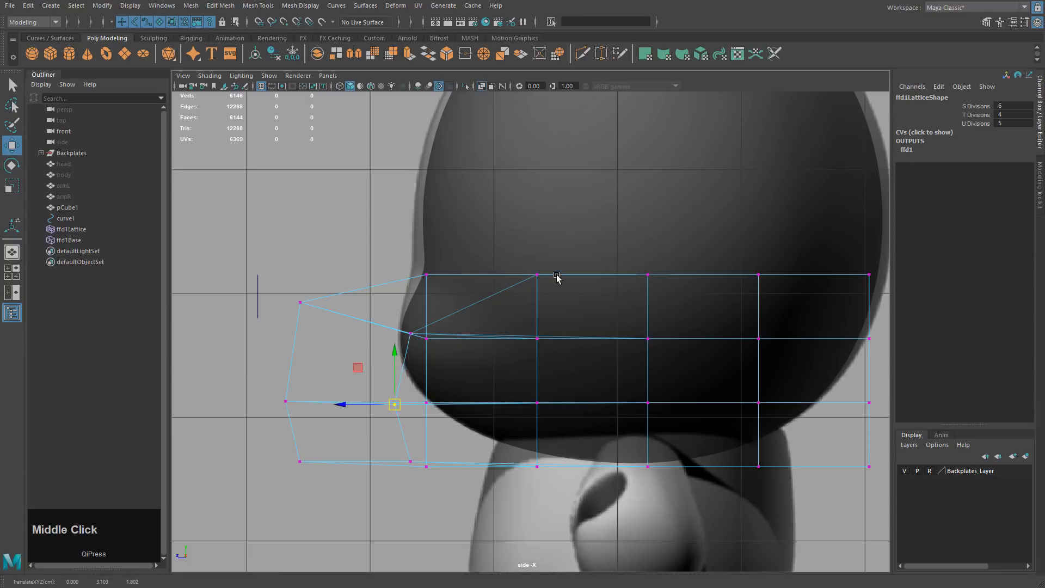
# Return to the shaded perspective view and delete the head mesh's history to bake in the lattice deformation
pyautogui.press('space')
pyautogui.press('space')
pyautogui.moveTo(609, 314)
pyautogui.keyDown('alt'); pyautogui.mouseDown()
pyautogui.moveTo(591, 336)
pyautogui.moveTo(562, 284)
pyautogui.moveTo(578, 234)
pyautogui.moveTo(590, 311)
pyautogui.moveTo(588, 233)
pyautogui.mouseUp(); pyautogui.keyUp('alt')
pyautogui.press('5')
pyautogui.click(581, 227)
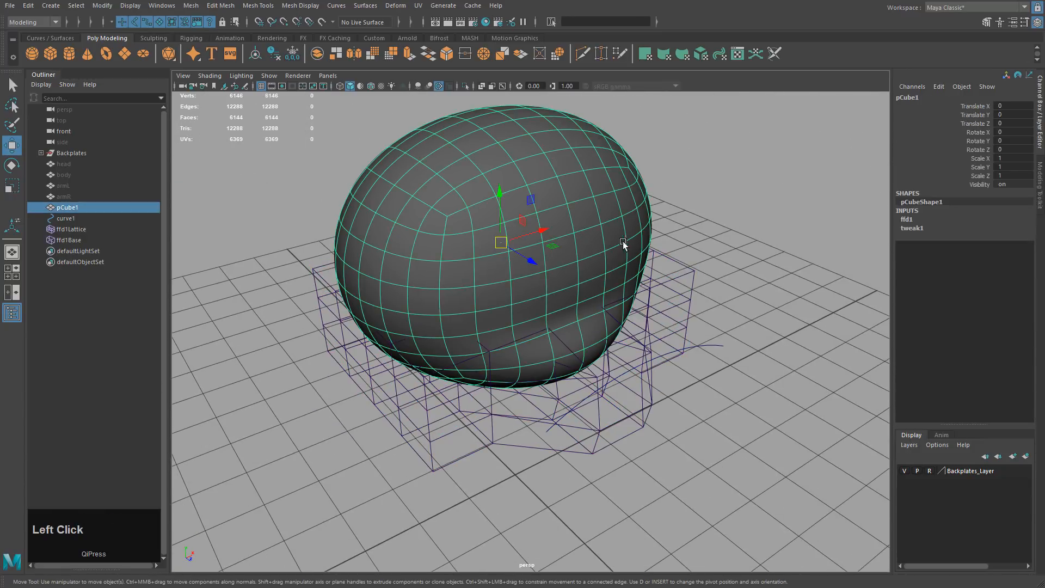
pyautogui.keyDown('alt'); pyautogui.moveTo(691, 323); pyautogui.dragTo(658, 287); pyautogui.keyUp('alt')
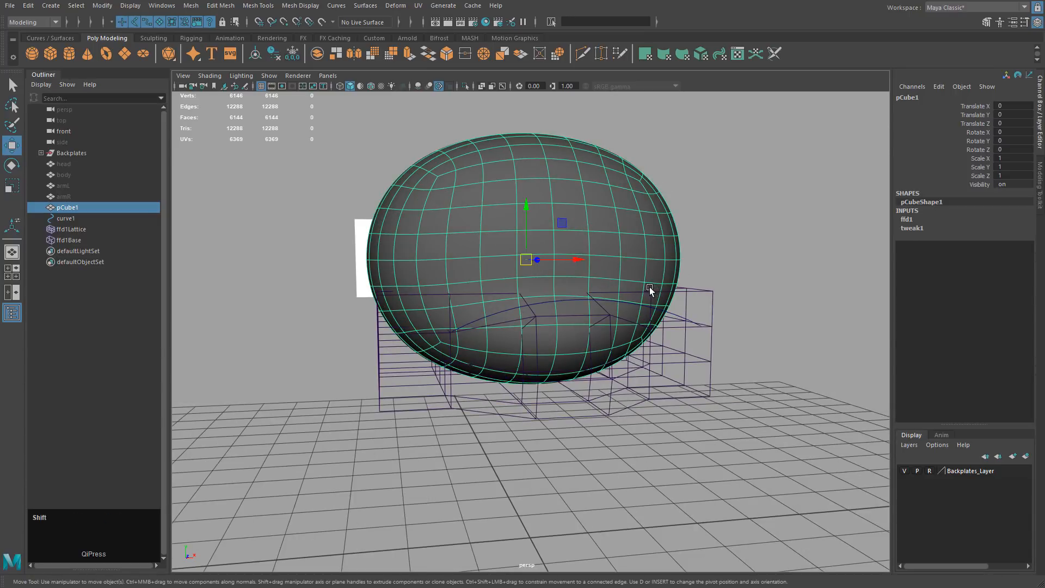
pyautogui.hotkey('alt', 'shift', 'd')
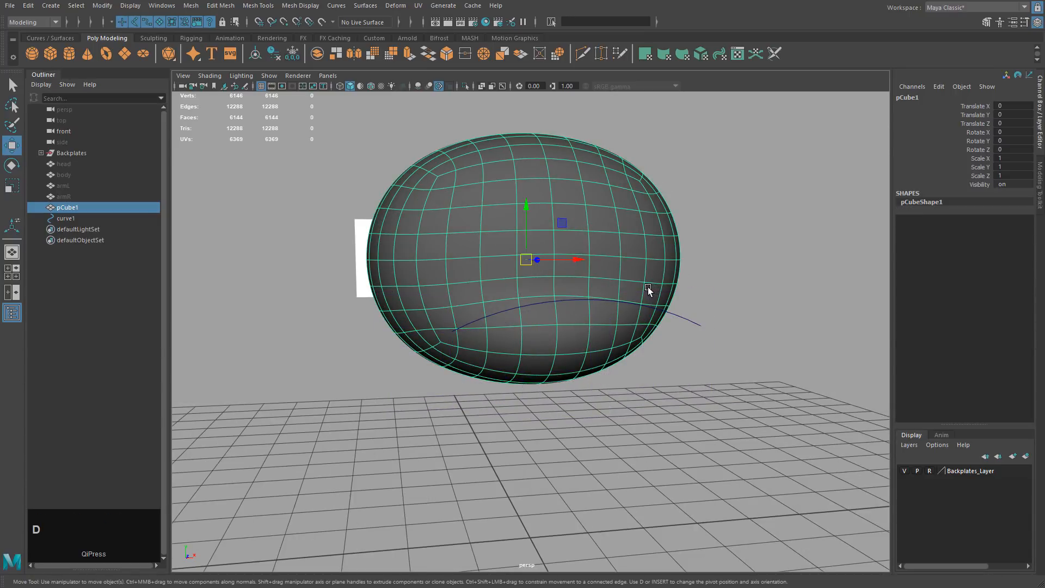
# Delete the leftover guide curve in front of the head
pyautogui.keyDown('alt'); pyautogui.moveTo(627, 348); pyautogui.dragTo(686, 316); pyautogui.keyUp('alt')
pyautogui.click(686, 316)
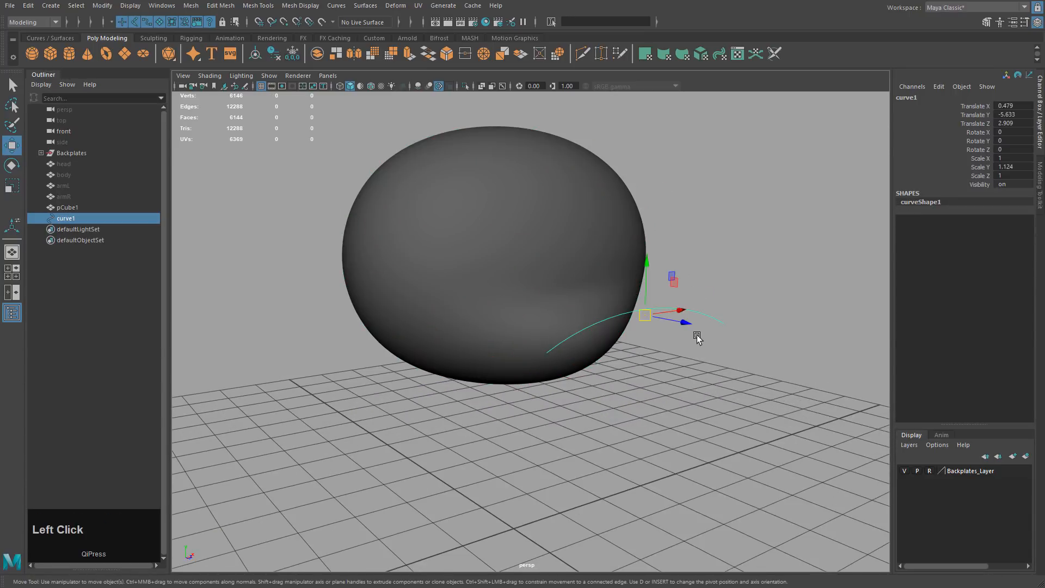
pyautogui.press('Delete')
# Examine the head's muzzle from several angles, comparing the smoothed and unsmoothed display and leaving smooth preview off
pyautogui.keyDown('alt'); pyautogui.moveTo(582, 357); pyautogui.dragTo(435, 348); pyautogui.keyUp('alt')
pyautogui.click(534, 315)
pyautogui.keyDown('alt'); pyautogui.moveTo(507, 310); pyautogui.dragTo(604, 385); pyautogui.keyUp('alt')
pyautogui.click(640, 387)
pyautogui.keyDown('alt'); pyautogui.moveTo(676, 388); pyautogui.dragTo(621, 418); pyautogui.keyUp('alt')
pyautogui.click(599, 350)
pyautogui.press('1')
pyautogui.keyDown('alt'); pyautogui.moveTo(650, 388); pyautogui.dragTo(703, 345); pyautogui.keyUp('alt')
pyautogui.keyDown('alt'); pyautogui.moveTo(704, 345); pyautogui.dragTo(657, 356, button='middle'); pyautogui.keyUp('alt')
pyautogui.press('3')
pyautogui.click(688, 391)
pyautogui.keyDown('alt'); pyautogui.moveTo(690, 392); pyautogui.dragTo(627, 395); pyautogui.keyUp('alt')
pyautogui.click(579, 364)
pyautogui.press('1')
# In the front view, create a polygon cube and move it over the tip of the reference ear on the positive X side
pyautogui.press('space')
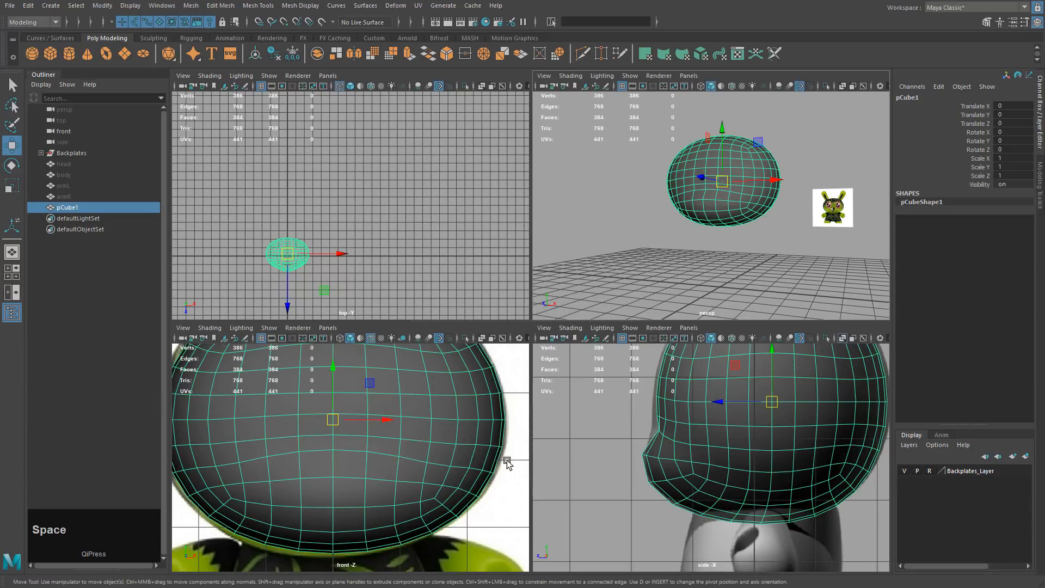
pyautogui.press('space')
pyautogui.keyDown('alt'); pyautogui.moveTo(599, 408); pyautogui.dragTo(367, 213, button='middle'); pyautogui.keyUp('alt')
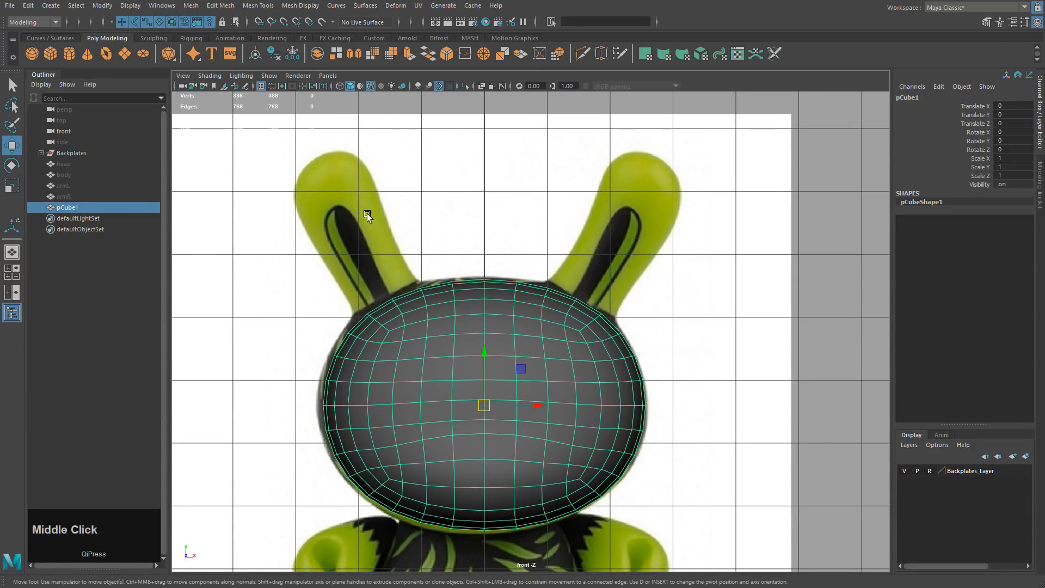
pyautogui.click(53, 51)
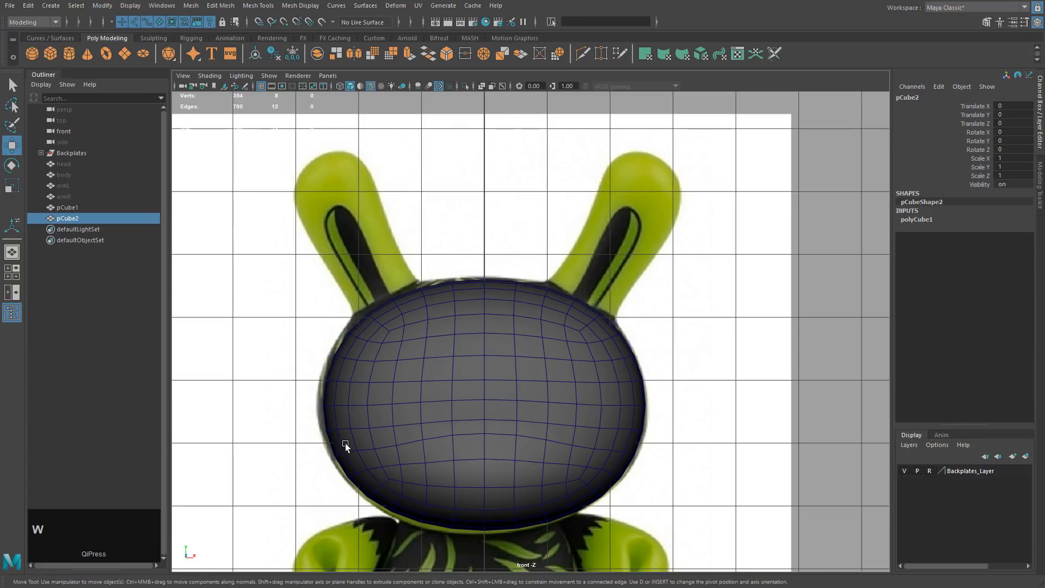
pyautogui.moveTo(345, 443); pyautogui.dragTo(490, 207, button='middle')
# Scale the head mesh uniformly to 1.02 to fit the front reference outline
pyautogui.click(412, 380)
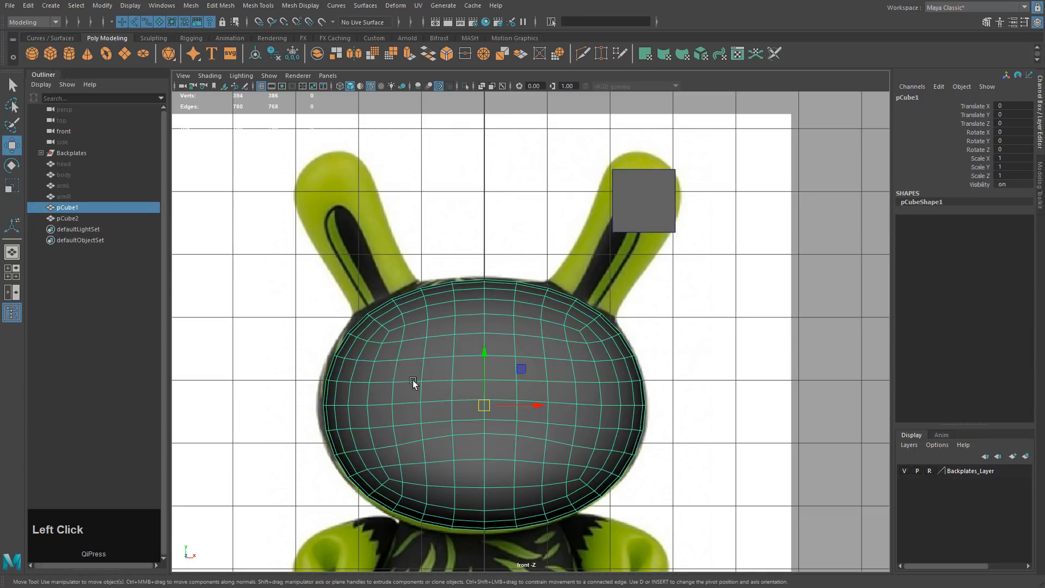
pyautogui.keyDown('alt'); pyautogui.moveTo(413, 380); pyautogui.dragTo(496, 301, button='right'); pyautogui.keyUp('alt')
pyautogui.keyDown('alt'); pyautogui.moveTo(483, 387); pyautogui.dragTo(516, 341, button='middle'); pyautogui.keyUp('alt')
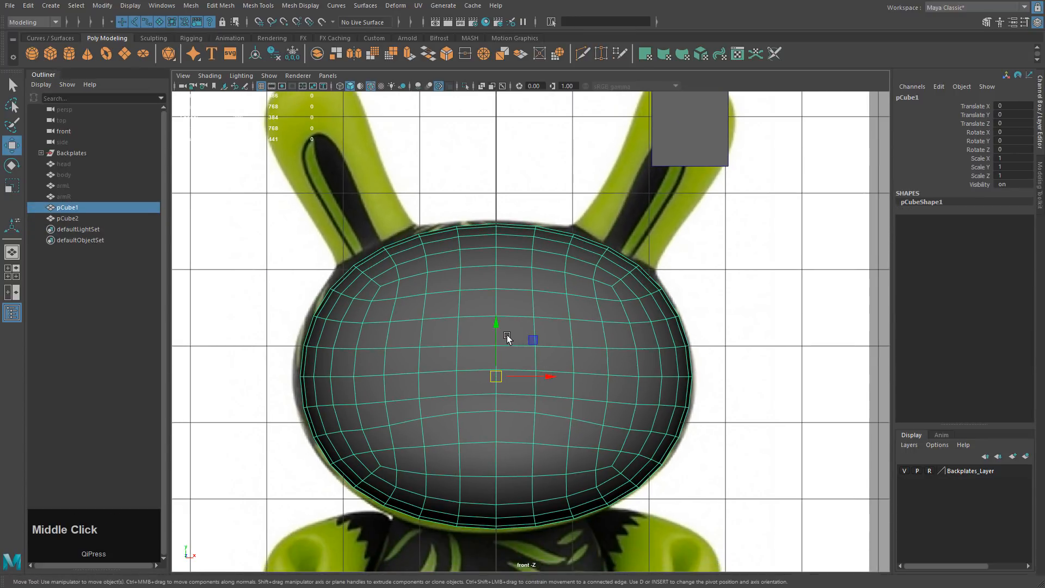
pyautogui.press('r')
pyautogui.moveTo(432, 358); pyautogui.dragTo(437, 357, button='middle')
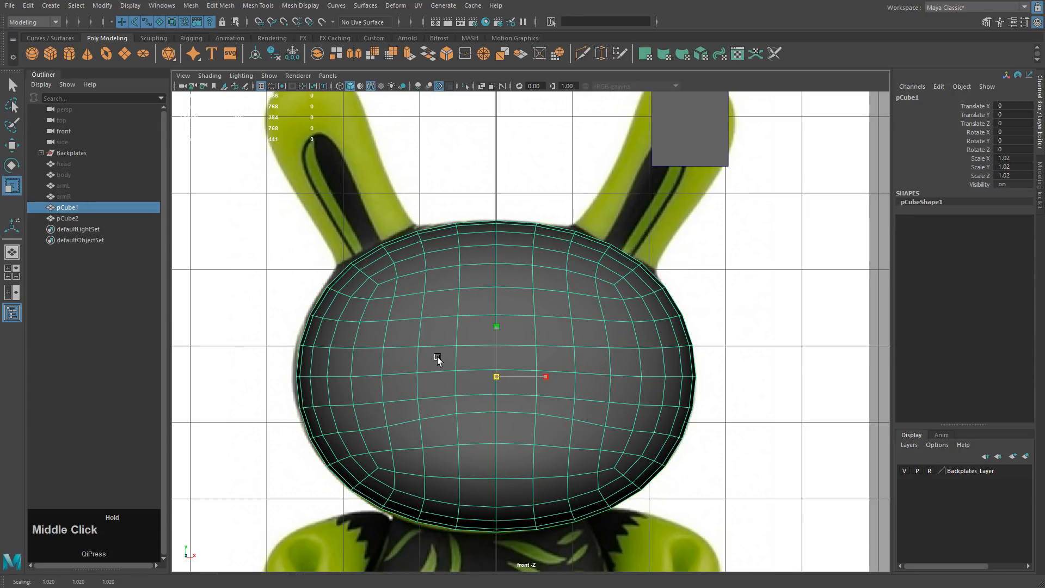
# In the side view, scale the head to 0.986 in Y and check the fit against the reference with smooth preview
pyautogui.press('space')
pyautogui.press('space')
pyautogui.keyDown('alt'); pyautogui.moveTo(689, 414); pyautogui.dragTo(603, 460, button='middle'); pyautogui.keyUp('alt')
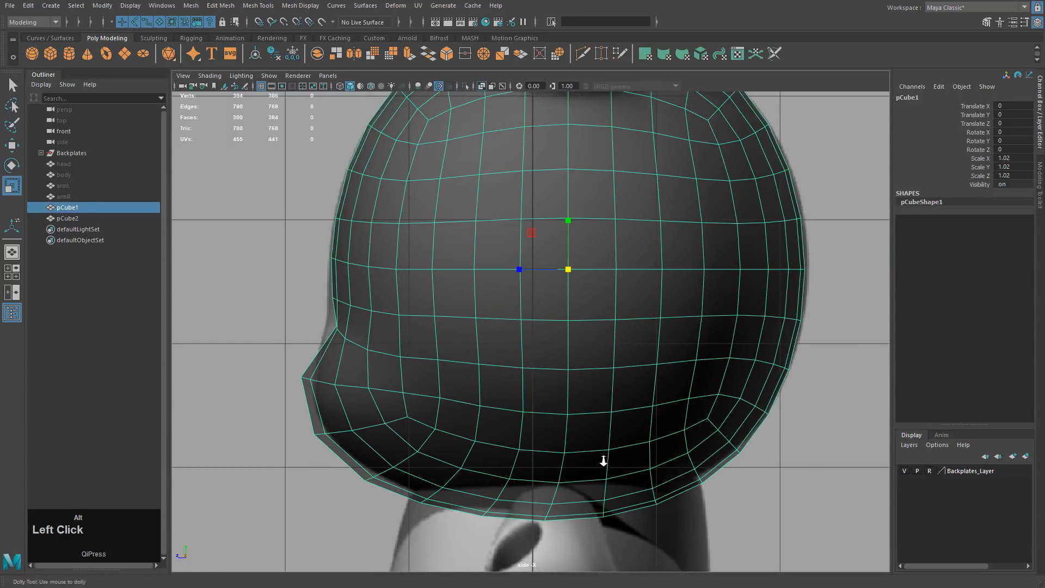
pyautogui.keyDown('alt'); pyautogui.moveTo(602, 460); pyautogui.dragTo(587, 459); pyautogui.keyUp('alt')
pyautogui.keyDown('alt'); pyautogui.moveTo(564, 397); pyautogui.dragTo(550, 426, button='middle'); pyautogui.keyUp('alt')
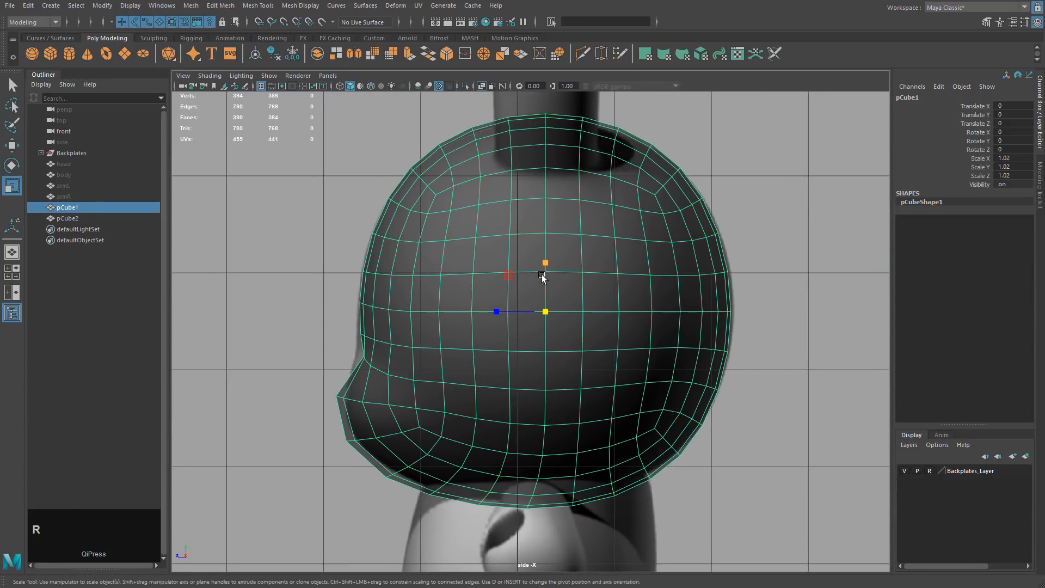
pyautogui.moveTo(543, 277); pyautogui.dragTo(544, 266)
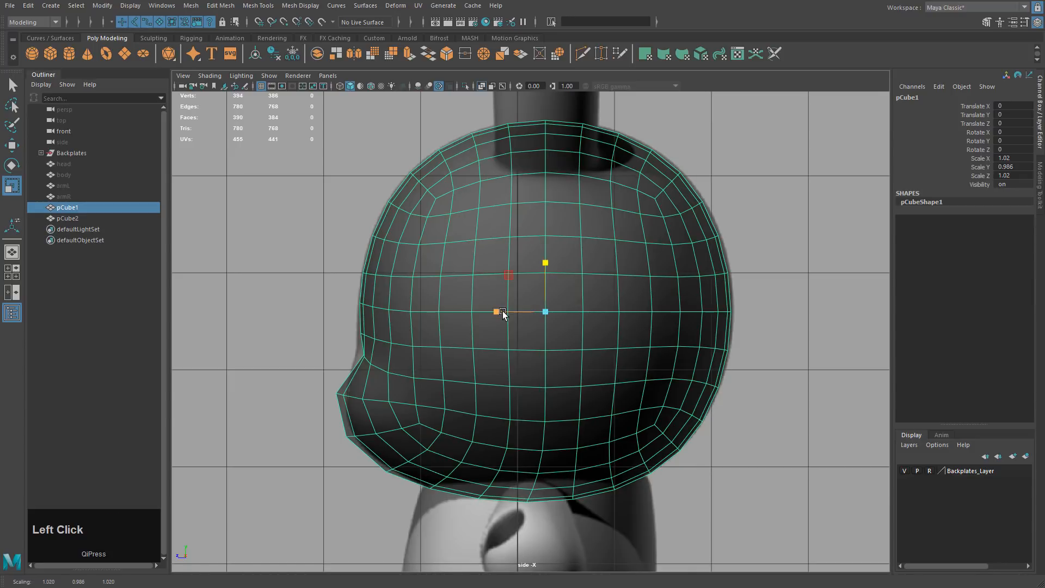
pyautogui.press('3')
pyautogui.press('1')
# Freeze the head mesh's transformations
pyautogui.click(76, 5)
pyautogui.click(103, 5)
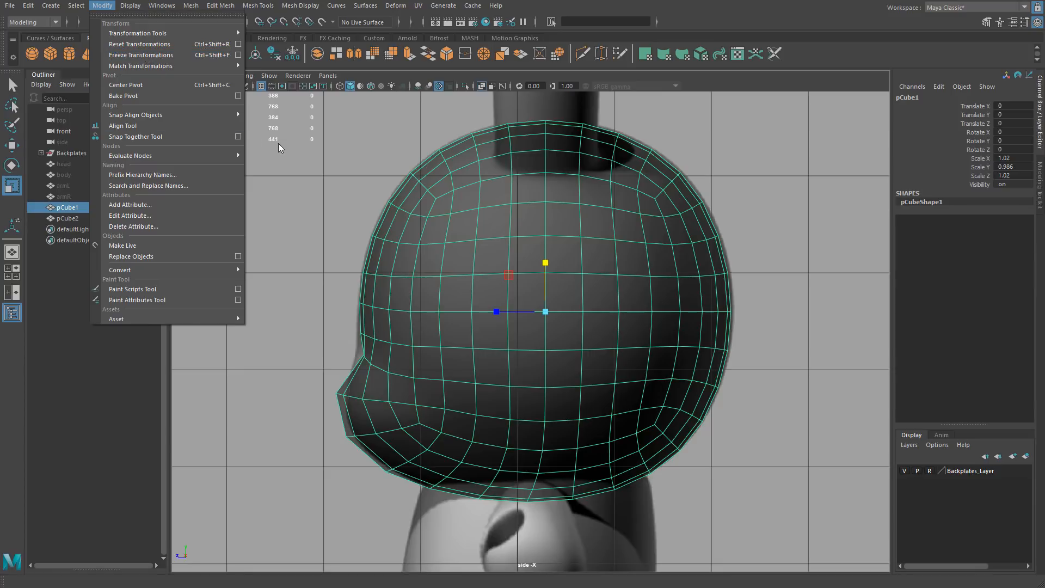
pyautogui.click(145, 55)
pyautogui.keyDown('alt'); pyautogui.moveTo(453, 215); pyautogui.dragTo(418, 230, button='middle'); pyautogui.keyUp('alt')
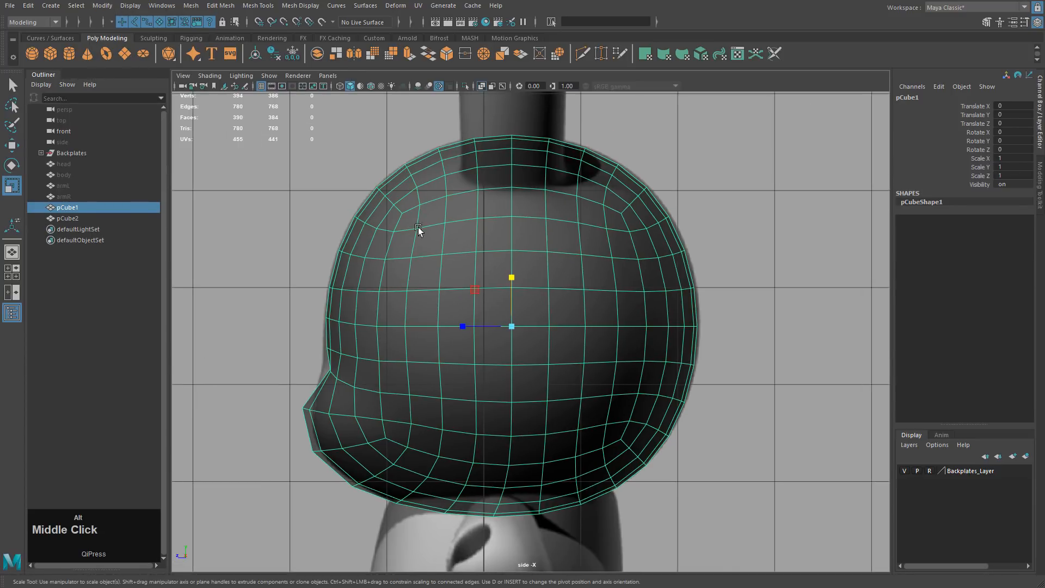
# Return to the perspective view and review the shortcuts listed for the reset, freeze and centre pivot commands, leaving nothing selected
pyautogui.press('space')
pyautogui.press('space')
pyautogui.press('w')
pyautogui.keyDown('alt'); pyautogui.moveTo(587, 332); pyautogui.dragTo(669, 349); pyautogui.keyUp('alt')
pyautogui.keyDown('alt'); pyautogui.moveTo(638, 178); pyautogui.dragTo(582, 335); pyautogui.keyUp('alt')
pyautogui.click(76, 5)
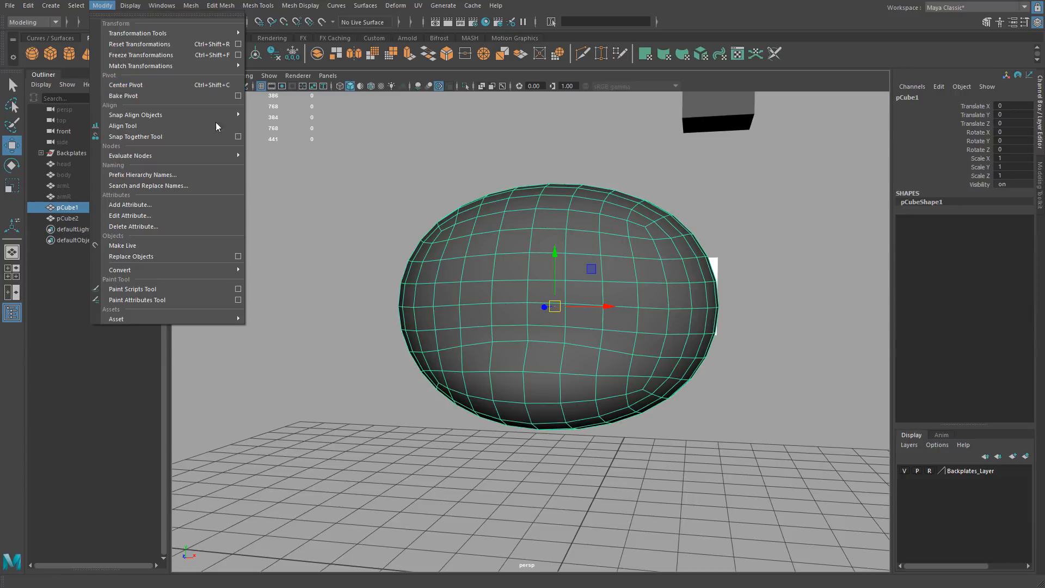
pyautogui.click(335, 143)
# Open the Hotkey Editor and list the Modify commands in the Menu items category
pyautogui.click(153, 5)
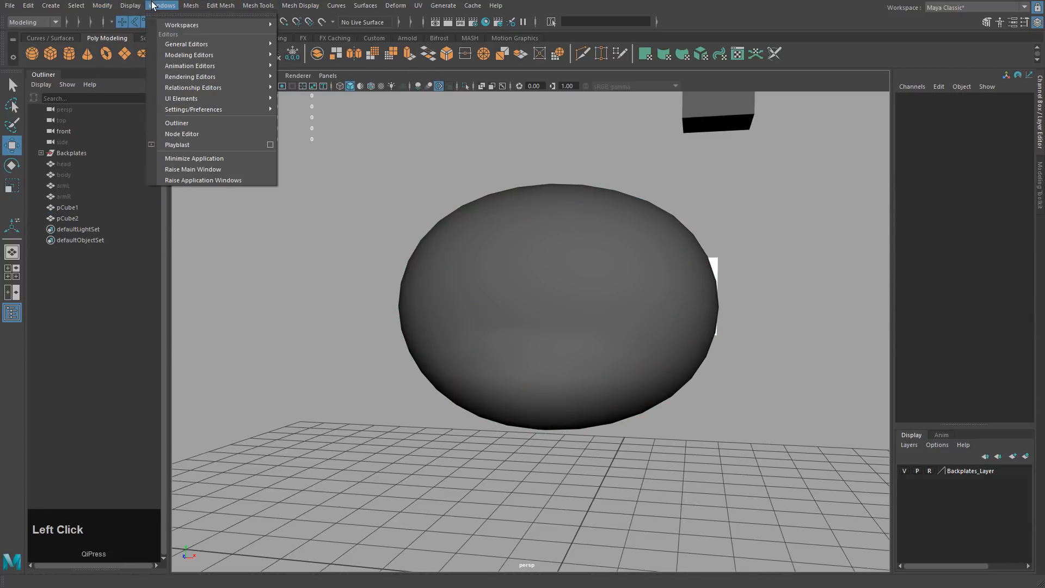
pyautogui.click(161, 6)
pyautogui.click(162, 5)
pyautogui.moveTo(257, 107)
pyautogui.click(301, 135)
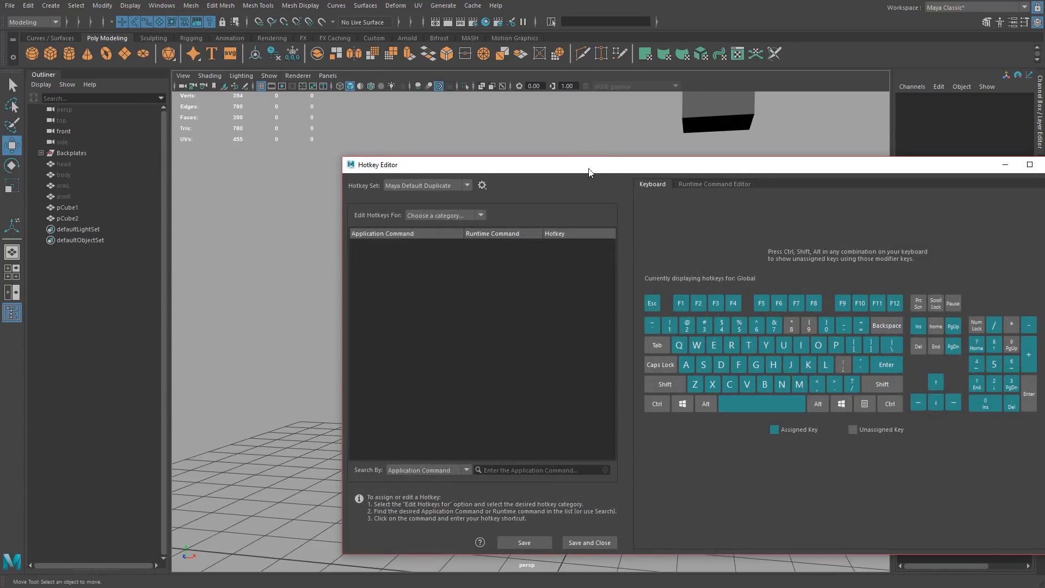
pyautogui.moveTo(588, 172); pyautogui.dragTo(370, 78)
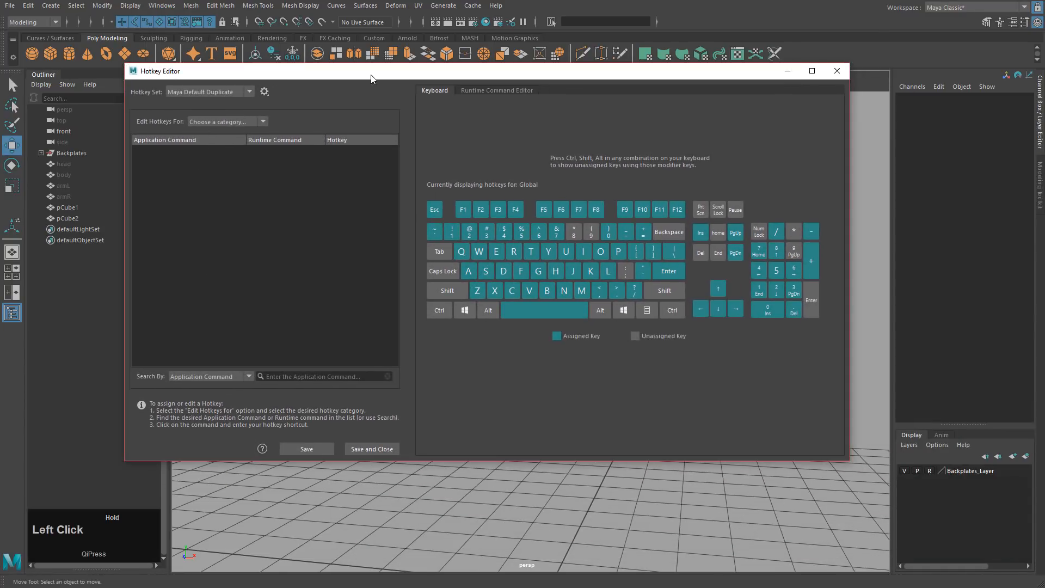
pyautogui.click(219, 122)
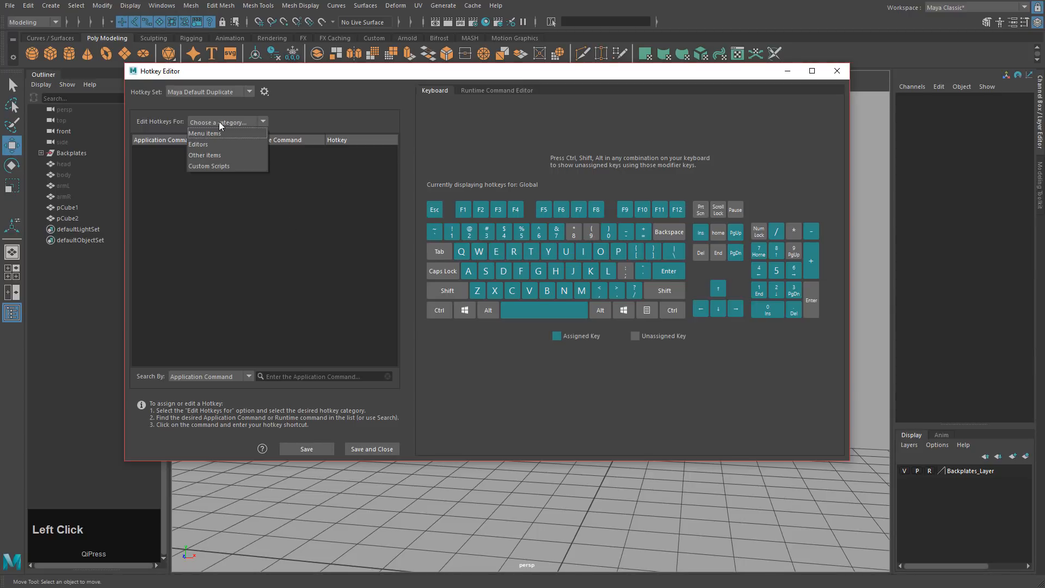
pyautogui.click(213, 133)
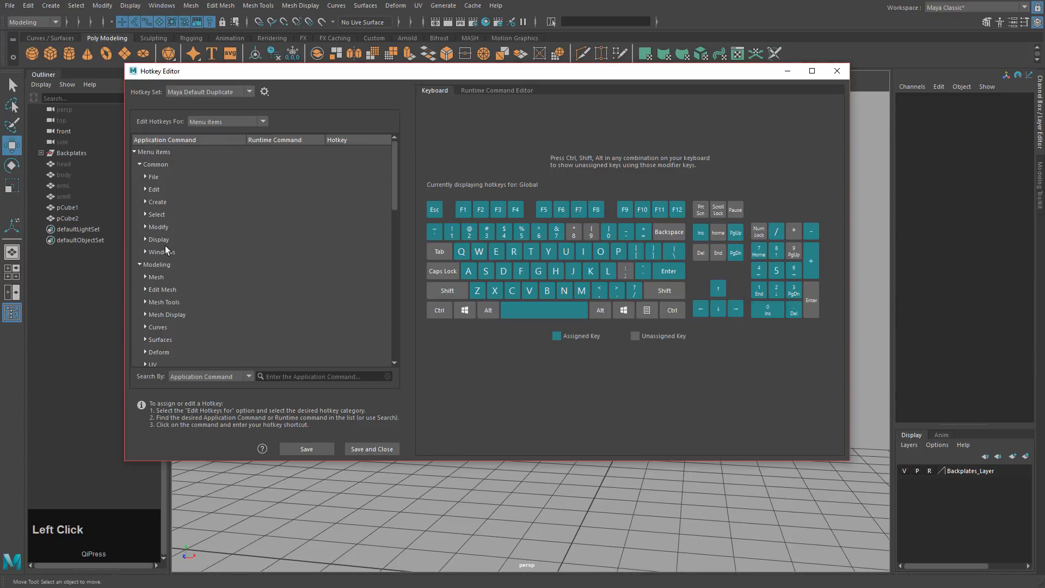
pyautogui.click(158, 228)
pyautogui.click(146, 227)
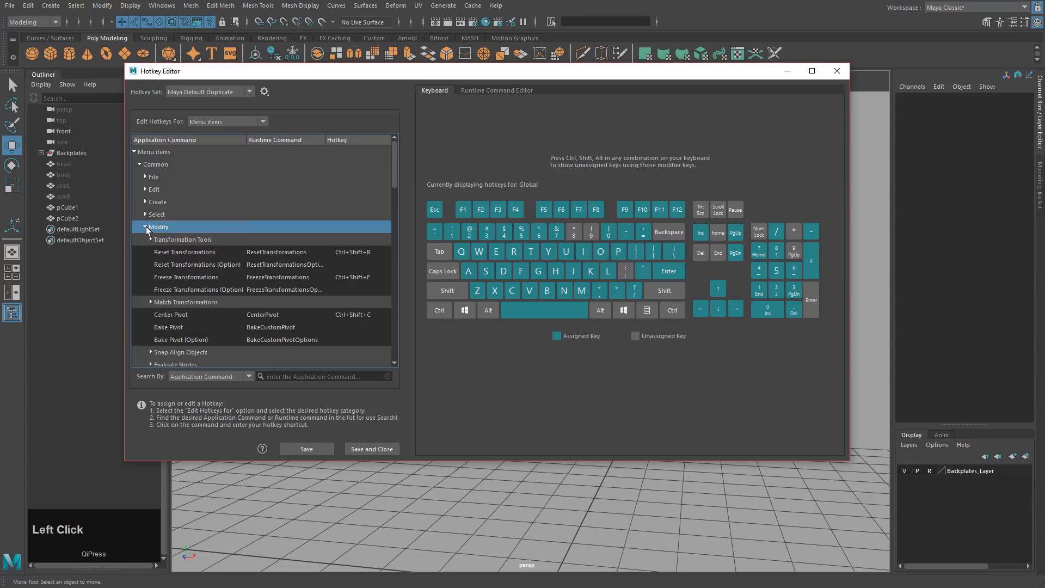
# Review the hotkeys for Reset Transformations, Freeze Transformations and Center Pivot, then save and close the Hotkey Editor
pyautogui.click(175, 251)
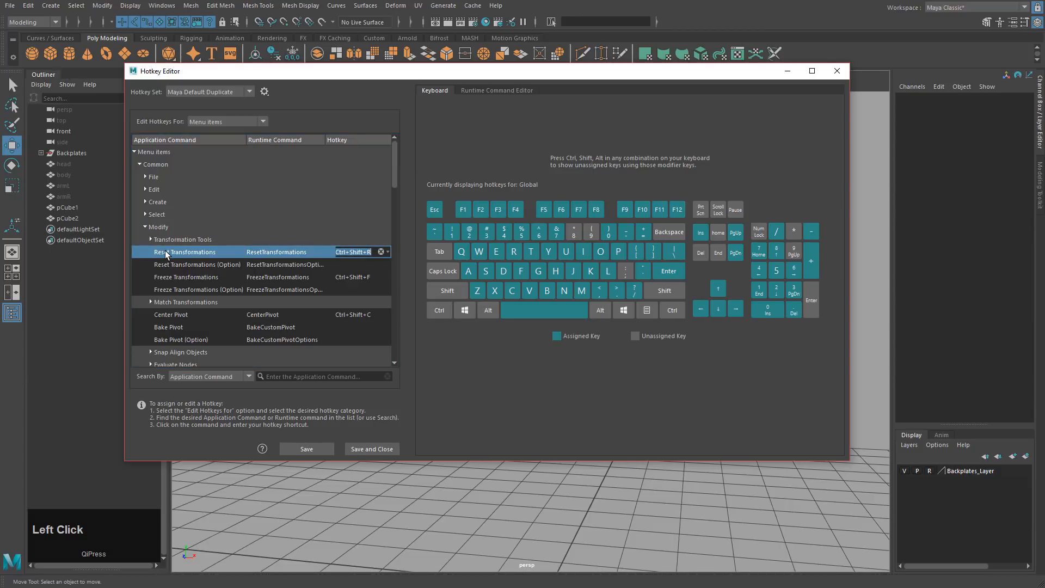
pyautogui.click(190, 254)
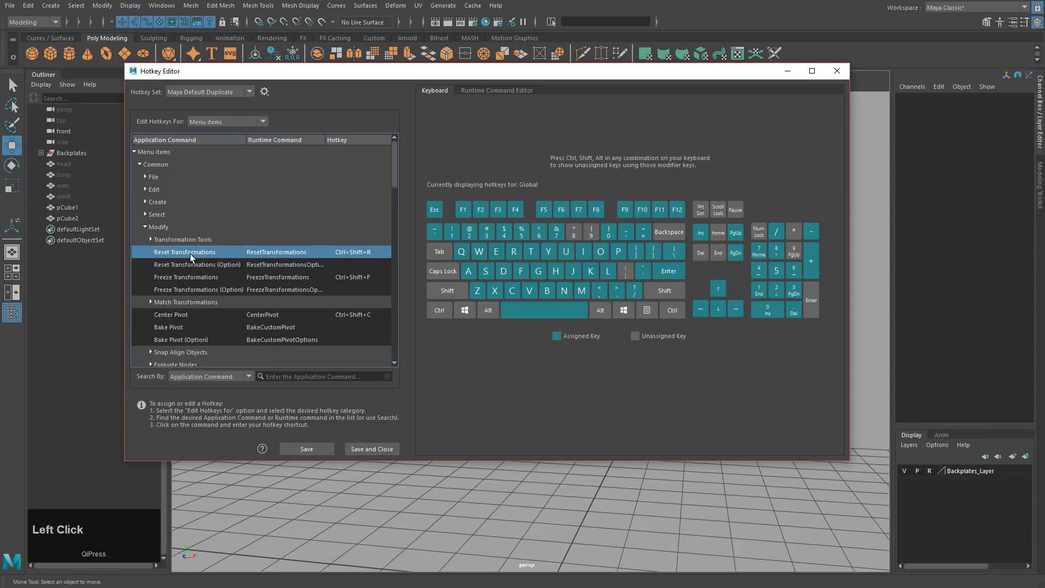
pyautogui.hotkey('shift', 'ctrl')
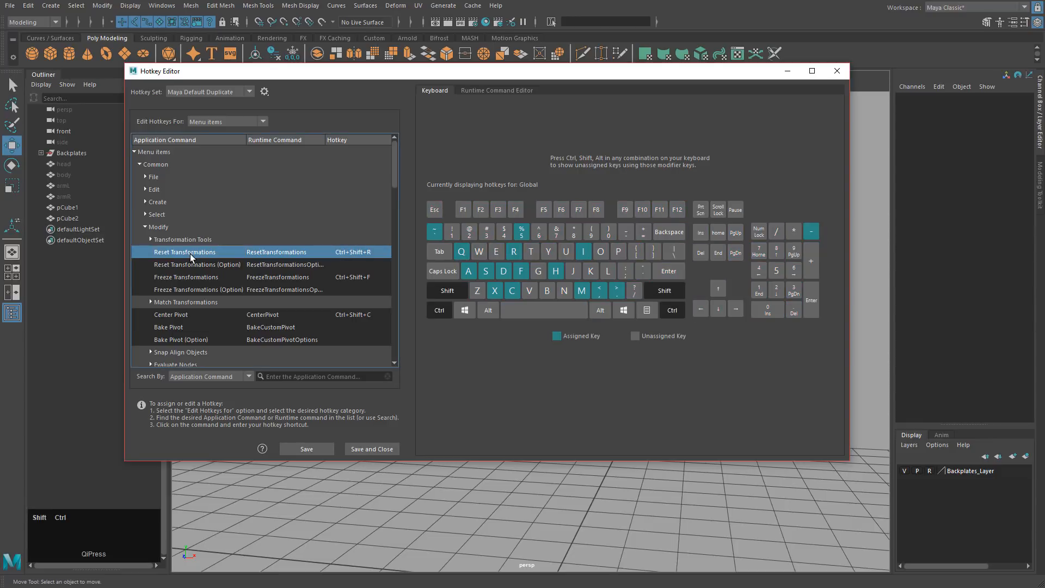
pyautogui.click(194, 277)
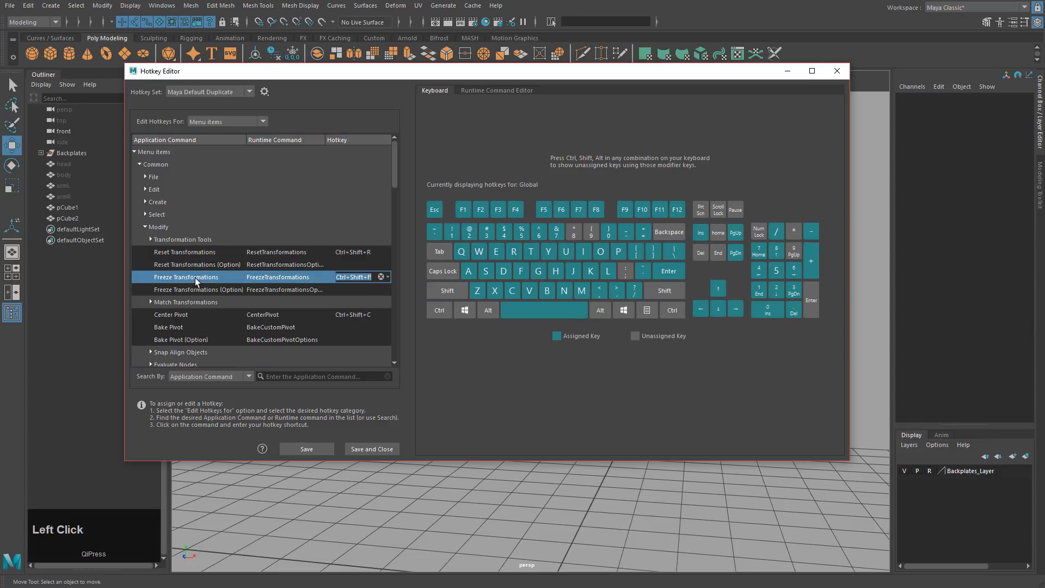
pyautogui.hotkey('shift', 'ctrl')
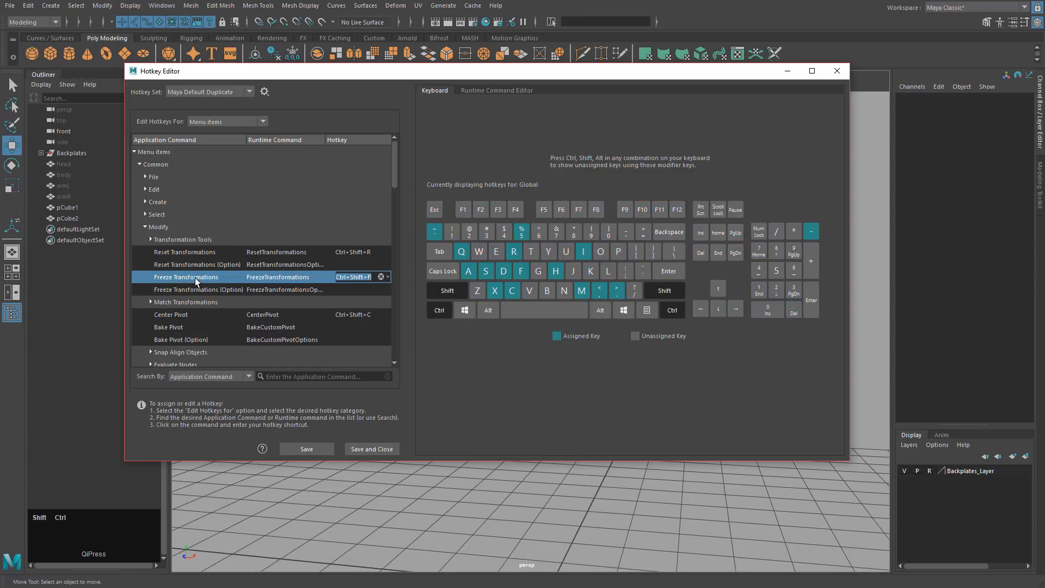
pyautogui.click(189, 315)
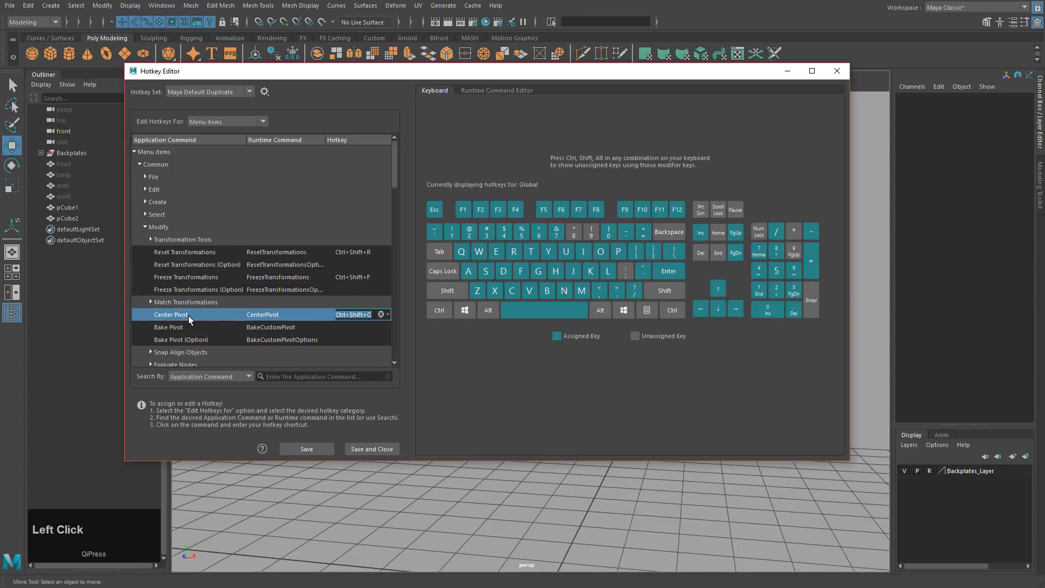
pyautogui.hotkey('shift', 'ctrl')
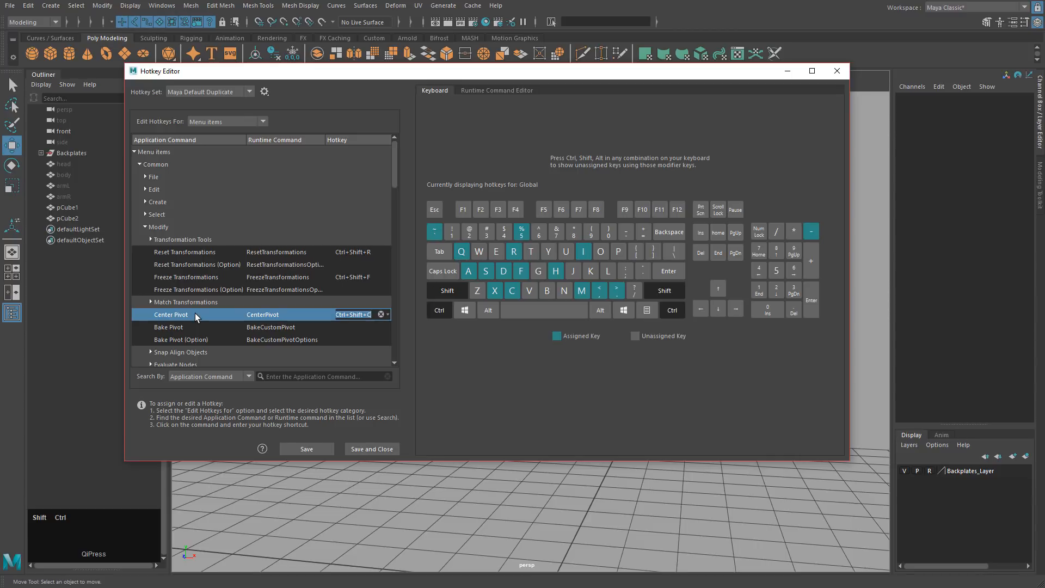
pyautogui.click(319, 446)
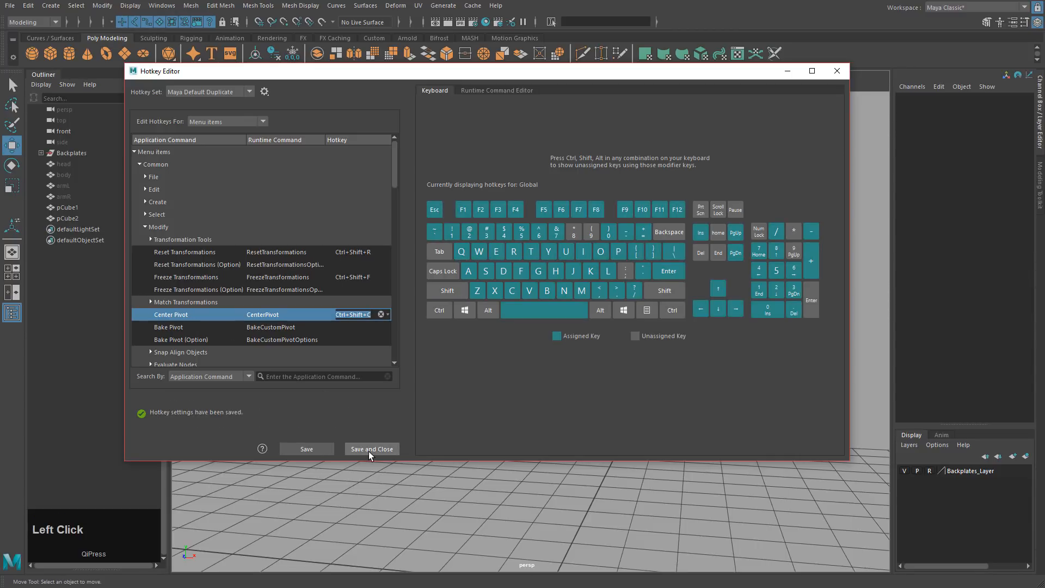
pyautogui.click(370, 450)
# Select the head in the perspective view, freeze its transformations and centre its pivot
pyautogui.keyDown('alt'); pyautogui.moveTo(736, 362); pyautogui.dragTo(669, 354); pyautogui.keyUp('alt')
pyautogui.click(591, 336)
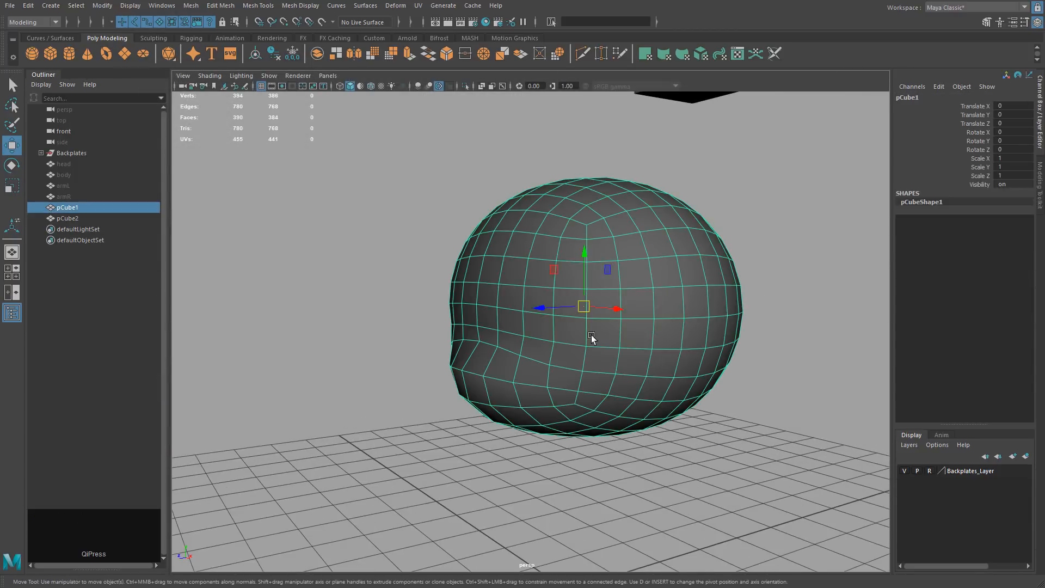
pyautogui.keyDown('alt'); pyautogui.moveTo(448, 301); pyautogui.dragTo(533, 296); pyautogui.keyUp('alt')
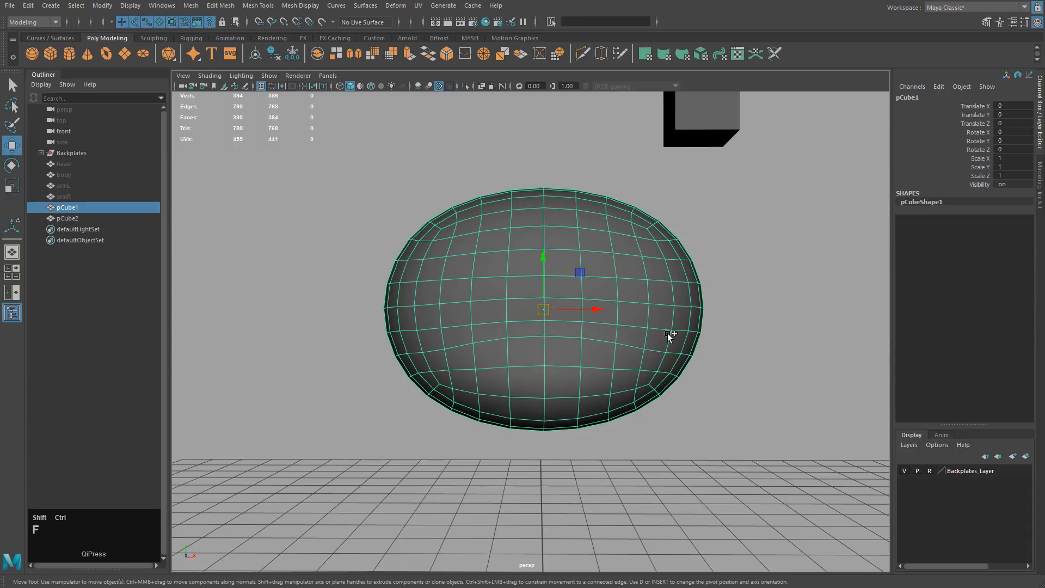
pyautogui.scroll(-3, 663, 359)
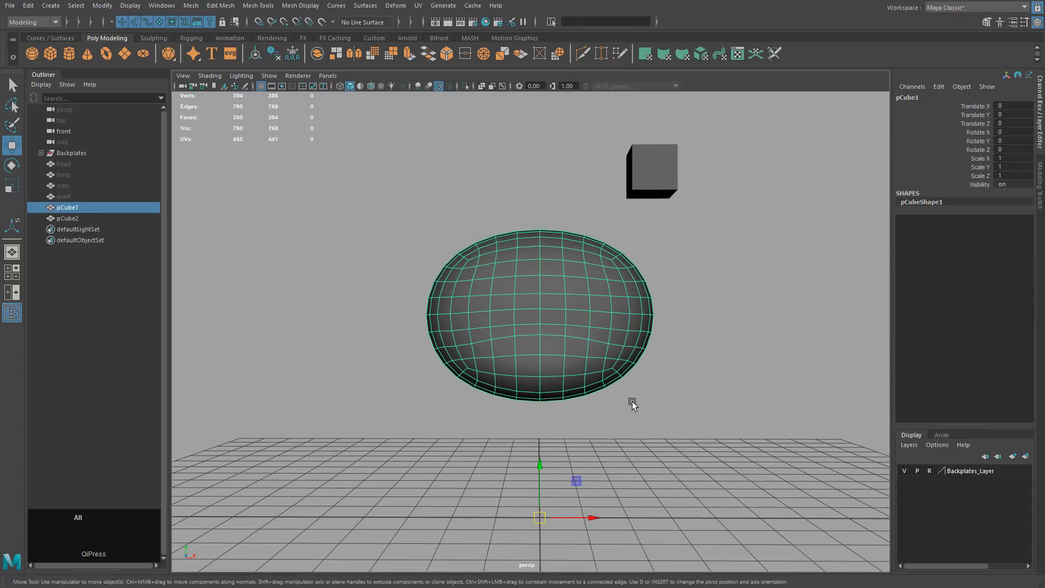
pyautogui.keyDown('alt'); pyautogui.moveTo(632, 400); pyautogui.dragTo(518, 394, button='middle'); pyautogui.keyUp('alt')
pyautogui.keyDown('alt'); pyautogui.moveTo(679, 396); pyautogui.dragTo(609, 400); pyautogui.keyUp('alt')
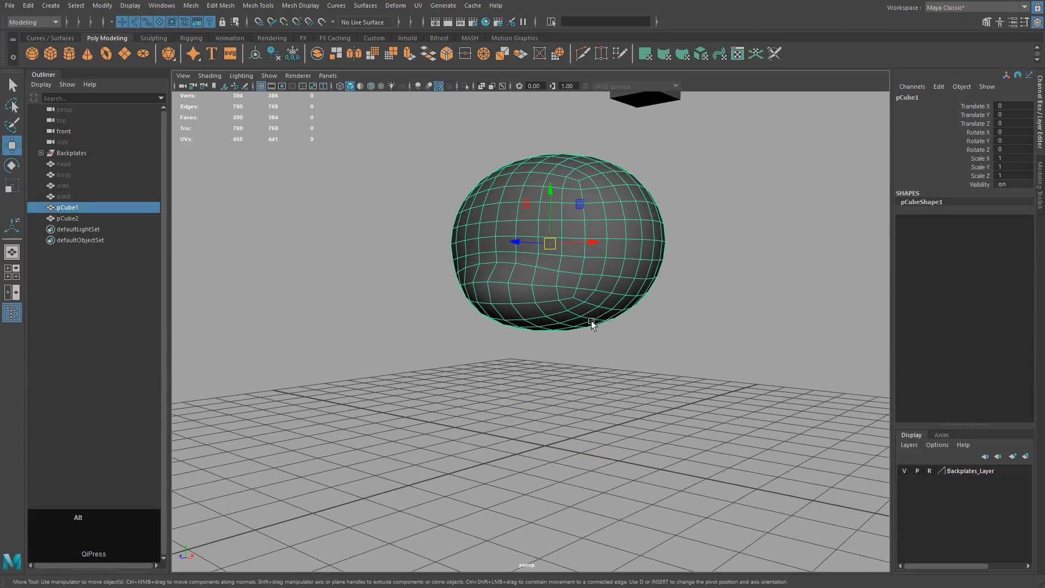
pyautogui.keyDown('alt'); pyautogui.moveTo(590, 322); pyautogui.dragTo(565, 378); pyautogui.keyUp('alt')
# In the front view, rotate the ear cube to about -21.8 degrees in Z to follow the reference ear's tilt
pyautogui.press('space')
pyautogui.press('space')
pyautogui.scroll(2, 592, 286)
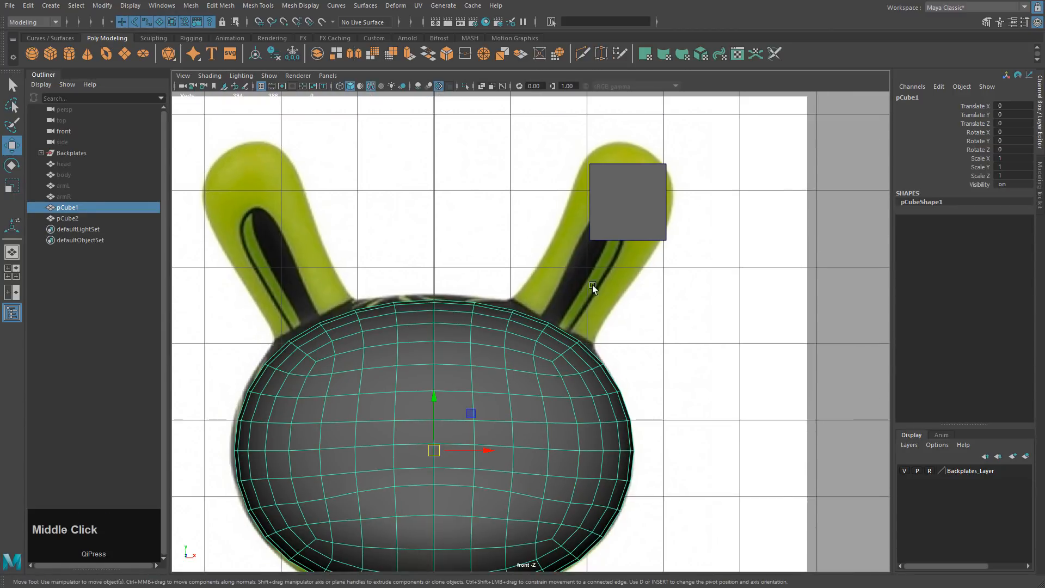
pyautogui.click(615, 230)
pyautogui.press('e')
pyautogui.moveTo(677, 228)
pyautogui.mouseDown()
pyautogui.moveTo(656, 239)
pyautogui.moveTo(676, 239)
pyautogui.mouseUp()
pyautogui.press('z')
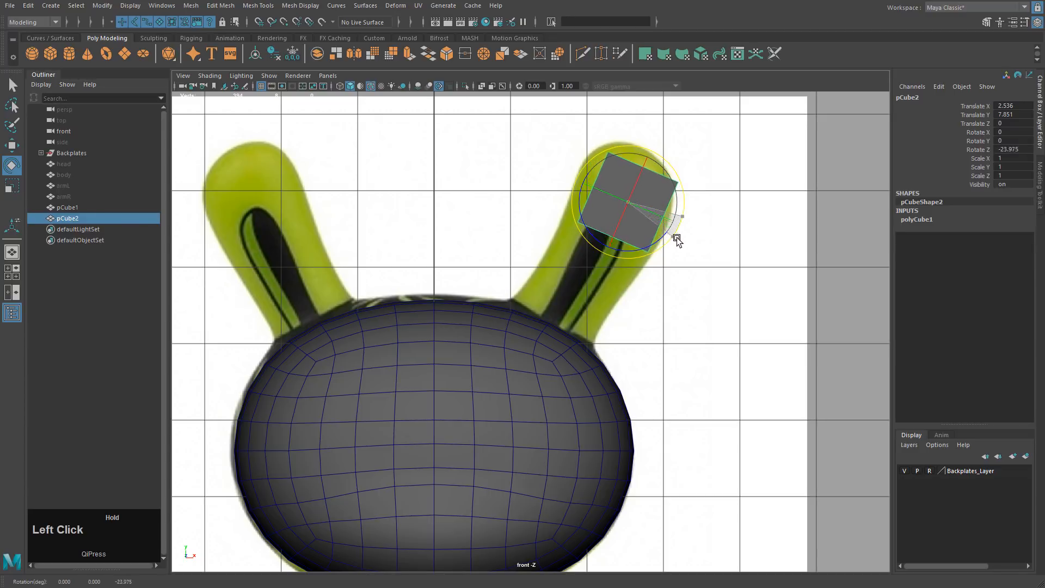
# Turn on smooth preview for the ear cube, scale it uniformly to about 1.54 and position it over the reference ear's tip
pyautogui.press('4')
pyautogui.press('5')
pyautogui.press('r')
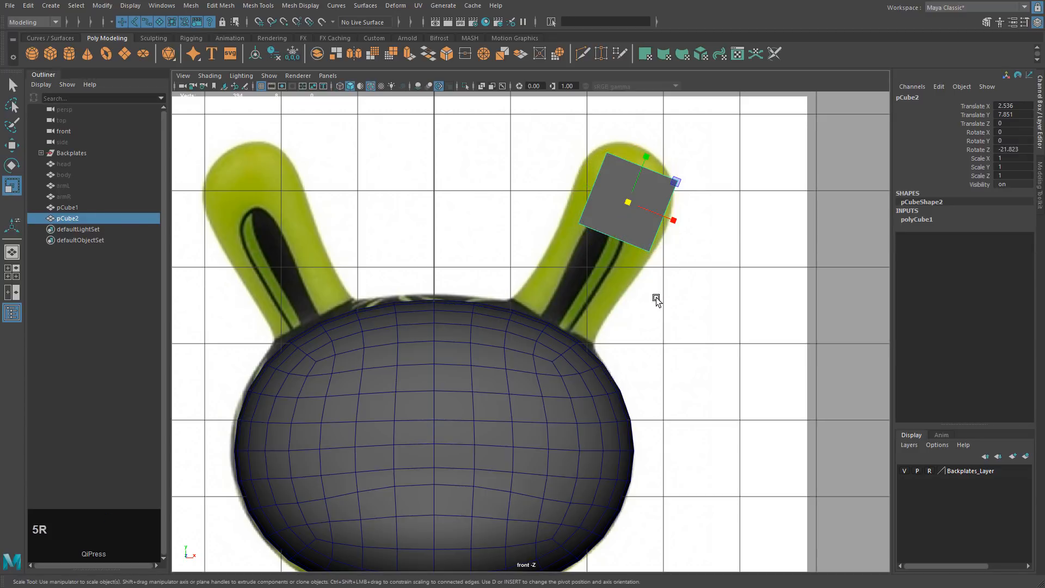
pyautogui.moveTo(655, 297)
pyautogui.mouseDown(button='middle')
pyautogui.moveTo(678, 321)
pyautogui.moveTo(660, 292)
pyautogui.mouseUp(button='middle')
pyautogui.press('3')
pyautogui.press('w')
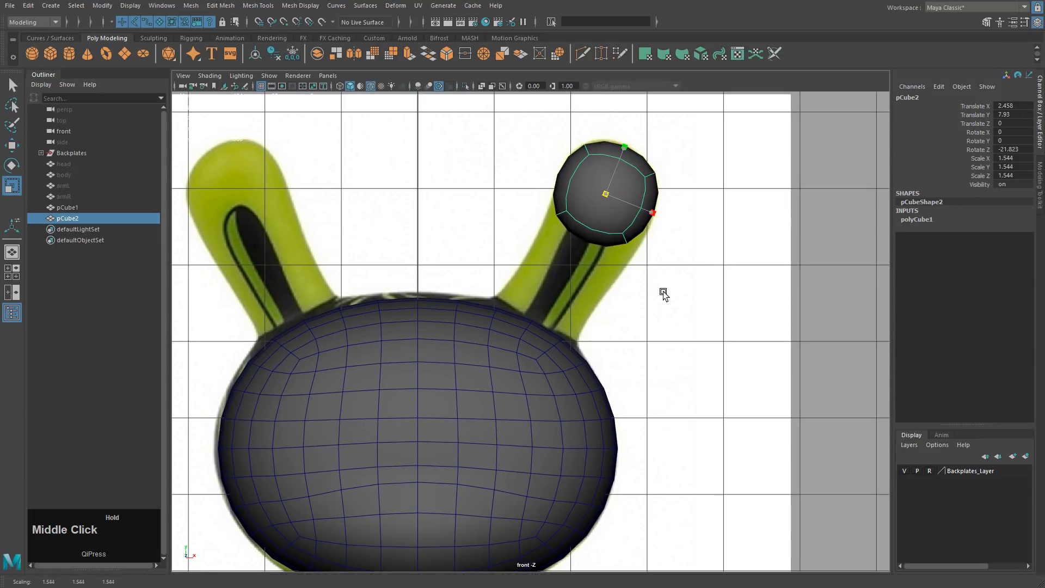
# Delete the bottom face of the ear cube, where the ear meets the head
pyautogui.rightClick(606, 233)
pyautogui.click(599, 244)
pyautogui.click(596, 241)
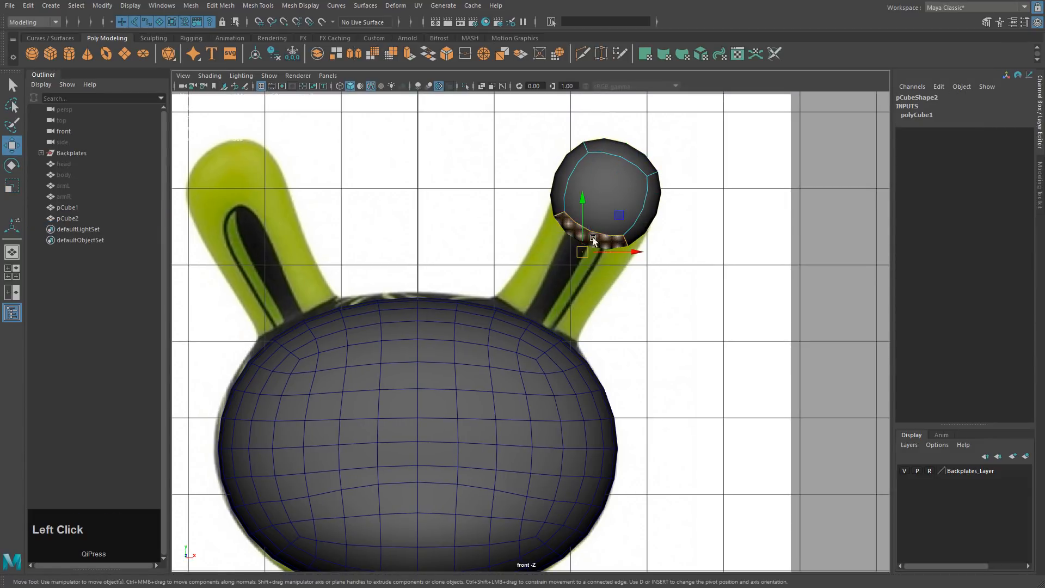
pyautogui.press('Delete')
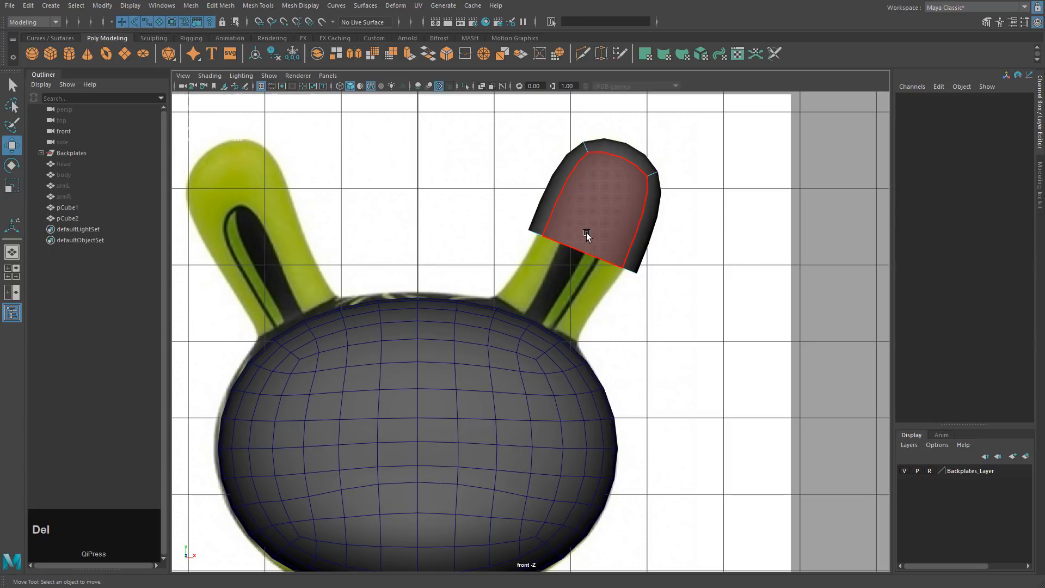
# Scale the whole ear cube uniformly to about 1.374 to fit the width of the reference ear
pyautogui.rightClick(588, 233)
pyautogui.click(621, 217)
pyautogui.press('r')
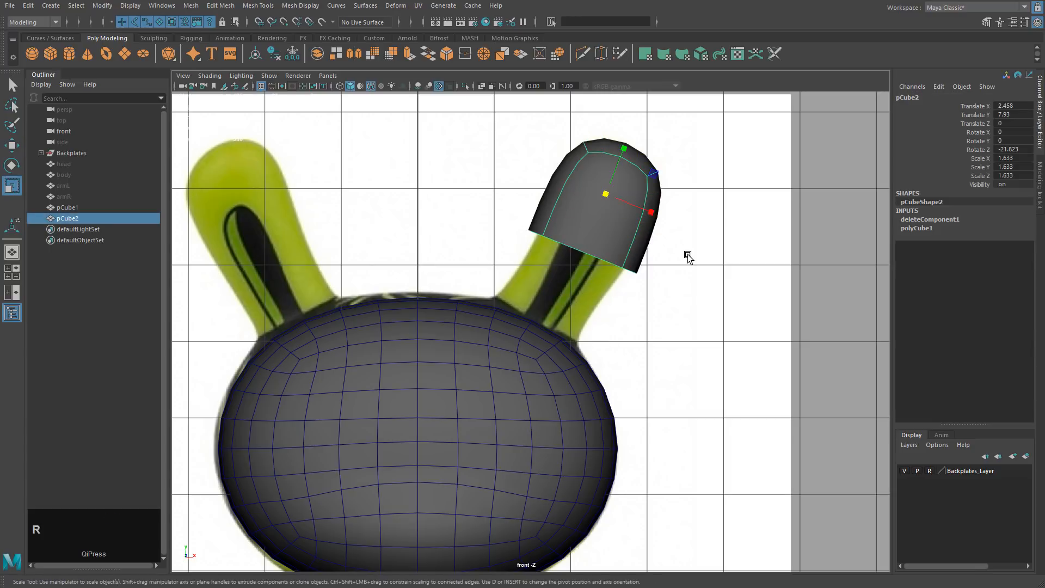
pyautogui.moveTo(688, 252); pyautogui.dragTo(667, 256, button='middle')
# Select the front edge at the ear's open bottom and scale it slightly narrower to match the reference ear
pyautogui.moveTo(608, 233); pyautogui.dragTo(610, 211, button='right')
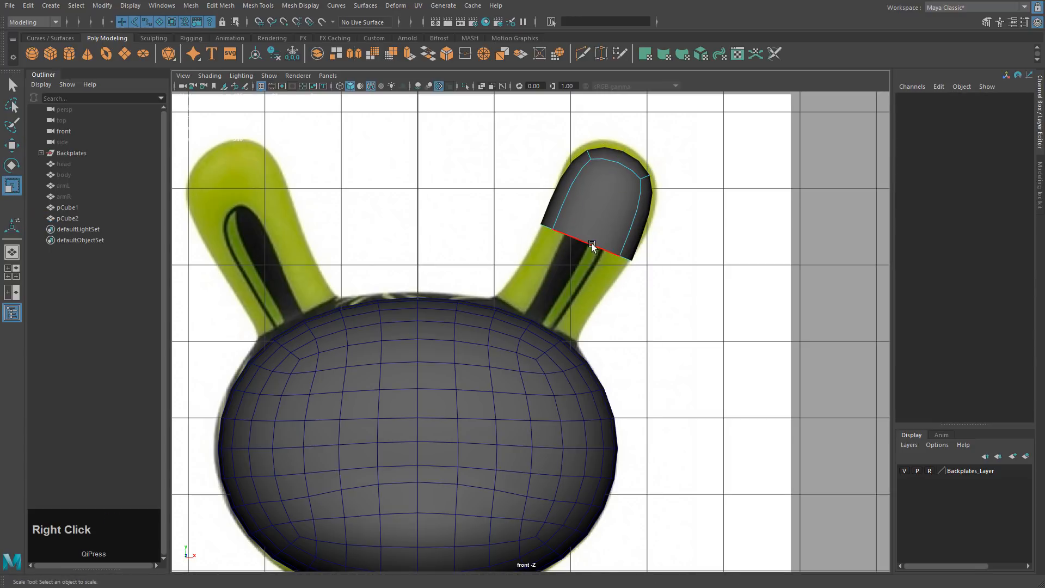
pyautogui.doubleClick(592, 244)
pyautogui.press('r')
pyautogui.moveTo(651, 283); pyautogui.dragTo(639, 282, button='middle')
pyautogui.press('w')
pyautogui.moveTo(599, 223); pyautogui.dragTo(573, 236, button='right')
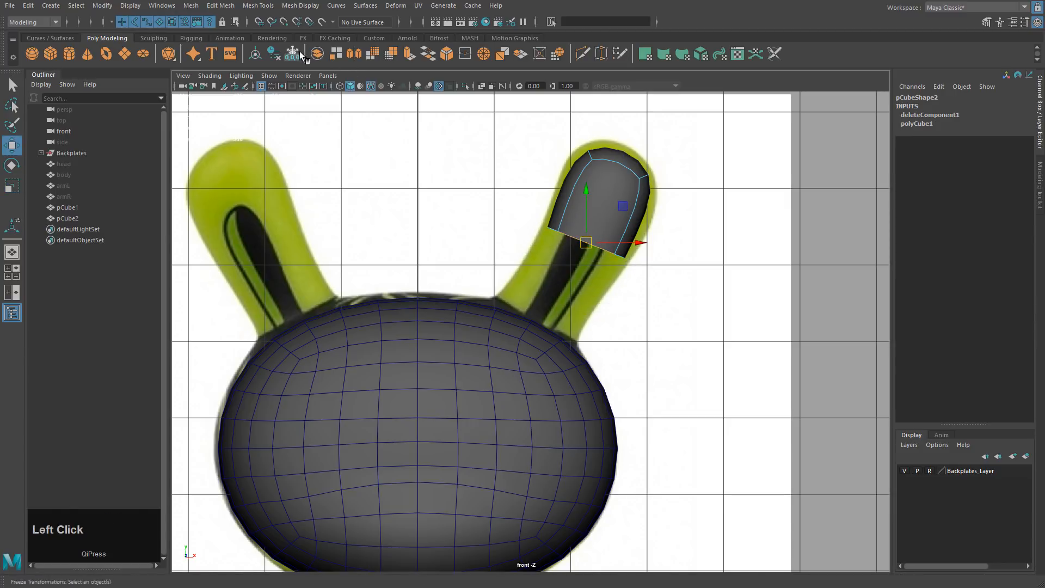
# Try to extrude only the ear's front bottom edge down to the head, and undo the extrusion
pyautogui.click(408, 53)
pyautogui.middleClick(655, 280)
pyautogui.moveTo(655, 279); pyautogui.dragTo(607, 350, button='middle')
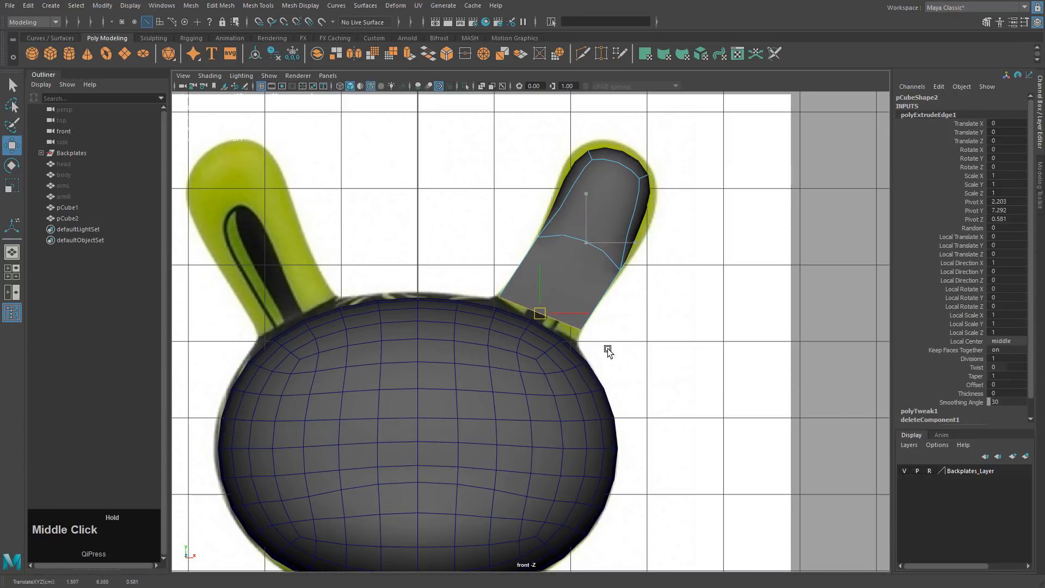
pyautogui.press('space')
pyautogui.keyDown('alt'); pyautogui.moveTo(672, 282); pyautogui.dragTo(628, 262); pyautogui.keyUp('alt')
pyautogui.keyDown('alt'); pyautogui.moveTo(627, 252); pyautogui.dragTo(580, 347, button='middle'); pyautogui.keyUp('alt')
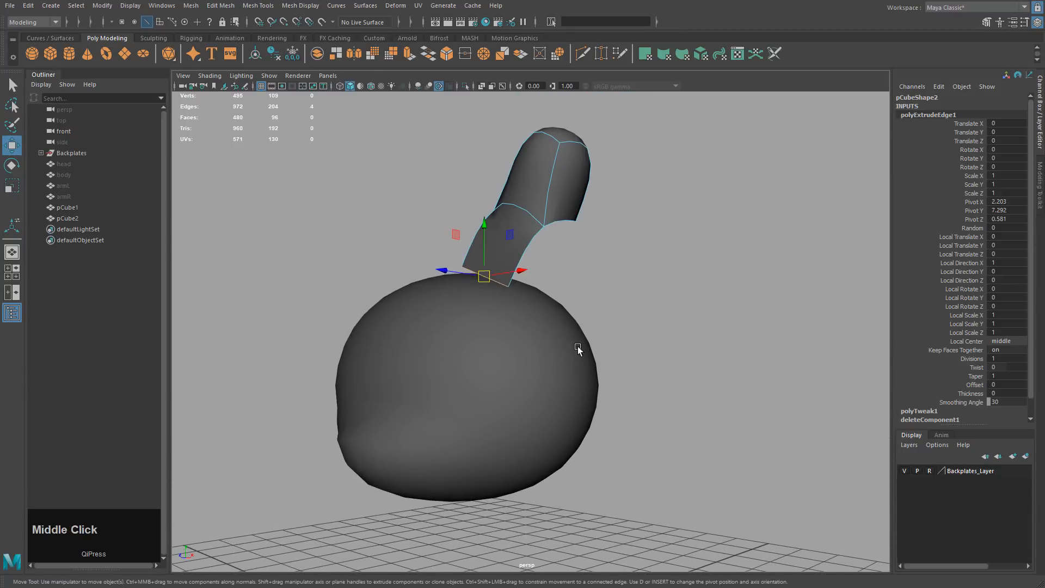
pyautogui.hotkey('ctrl', 'z')
pyautogui.hotkey('ctrl', 'z')
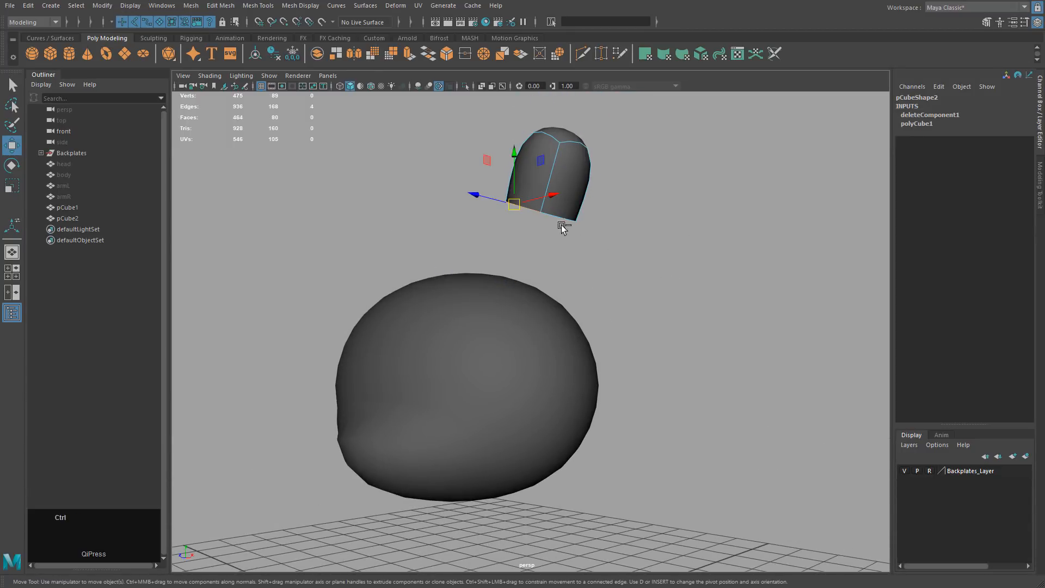
# Select the full edge loop around the ear's open bottom and extrude it down into the head in the front view
pyautogui.doubleClick(560, 213)
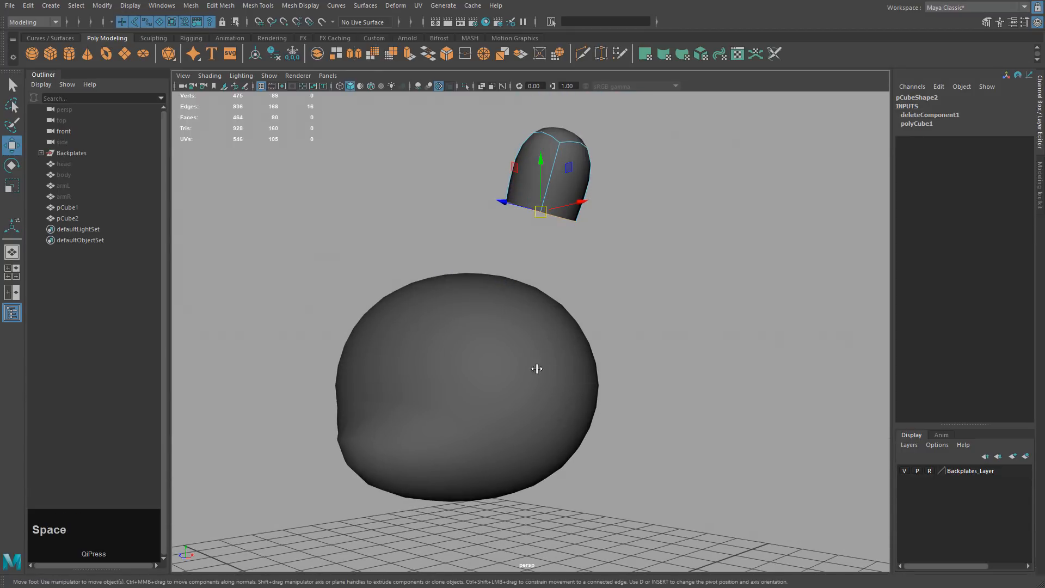
pyautogui.press('space')
pyautogui.press('space')
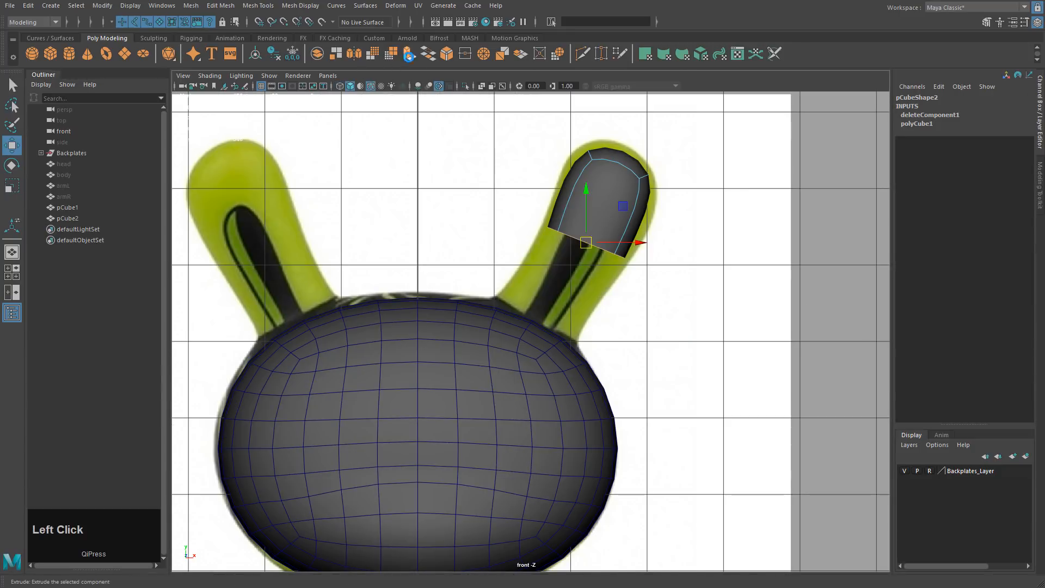
pyautogui.click(409, 54)
pyautogui.moveTo(677, 297); pyautogui.dragTo(611, 390, button='middle')
# Align the ear with the reference in the side and front views, moving it to X 2.565, Y 8.126, Z -0.303
pyautogui.press('space')
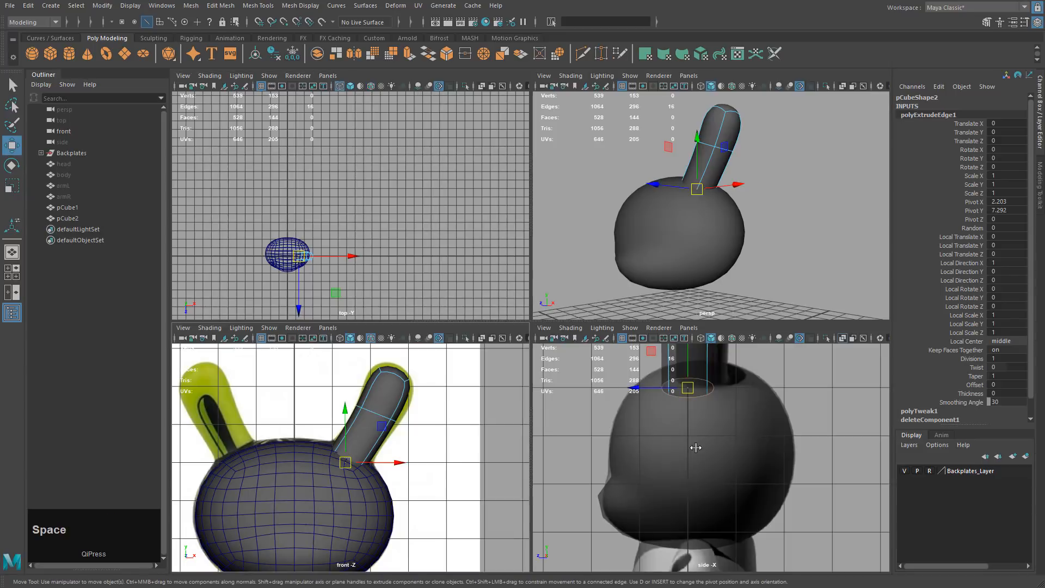
pyautogui.press('space')
pyautogui.keyDown('alt'); pyautogui.moveTo(630, 331); pyautogui.dragTo(655, 458, button='middle'); pyautogui.keyUp('alt')
pyautogui.press('w')
pyautogui.moveTo(530, 195); pyautogui.dragTo(550, 184, button='right')
pyautogui.keyDown('alt'); pyautogui.moveTo(587, 212); pyautogui.dragTo(521, 247, button='middle'); pyautogui.keyUp('alt')
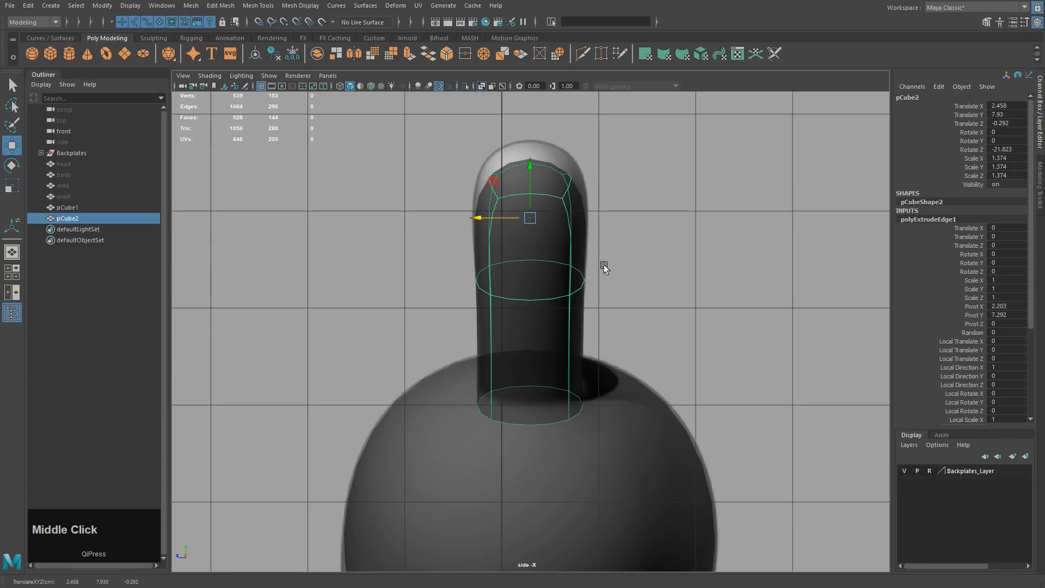
pyautogui.keyDown('shift'); pyautogui.moveTo(428, 269); pyautogui.dragTo(497, 215, button='middle'); pyautogui.keyUp('shift')
pyautogui.moveTo(488, 219); pyautogui.dragTo(480, 216)
pyautogui.moveTo(532, 165); pyautogui.dragTo(535, 147)
pyautogui.press('space')
pyautogui.press('space')
pyautogui.press('space')
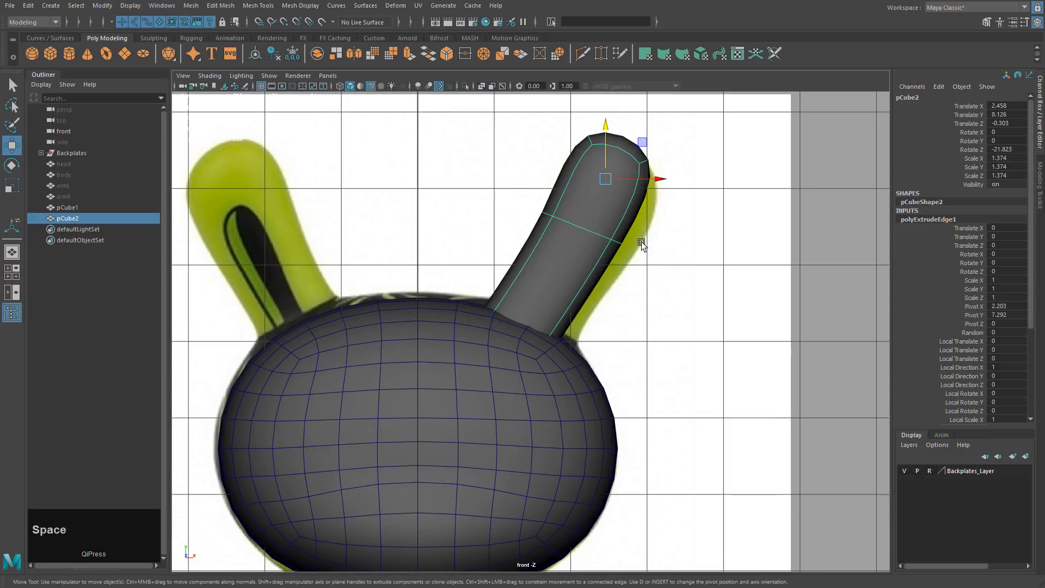
pyautogui.moveTo(659, 182); pyautogui.dragTo(670, 178)
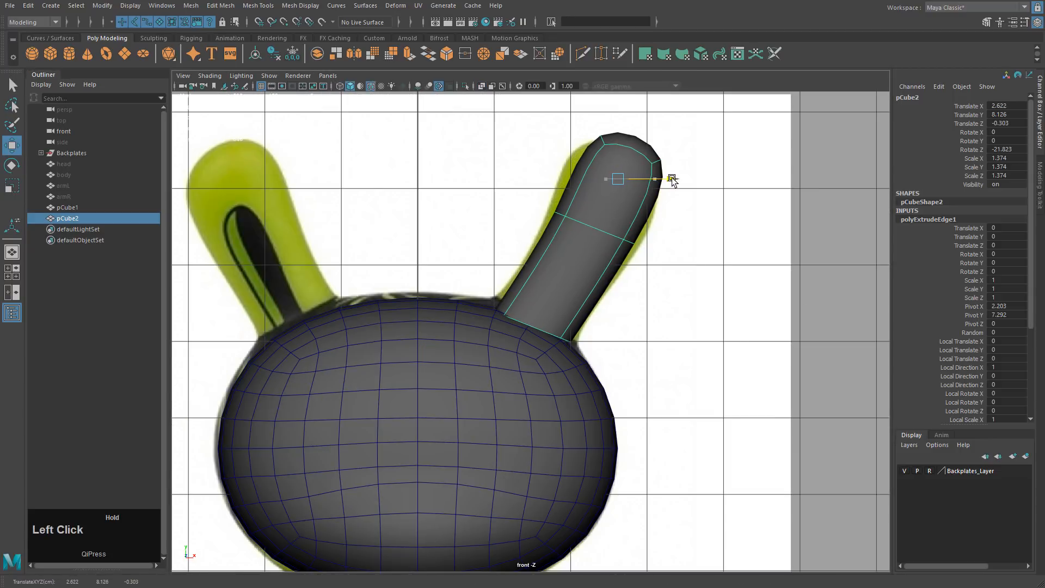
# In the front view, move the vertices at the ear's tip to follow the rounded reference outline
pyautogui.rightClick(590, 216)
pyautogui.moveTo(590, 216); pyautogui.dragTo(538, 215, button='right')
pyautogui.click(625, 168)
pyautogui.middleClick(609, 174)
pyautogui.moveTo(609, 173); pyautogui.dragTo(608, 174, button='middle')
pyautogui.moveTo(633, 151); pyautogui.dragTo(662, 188)
pyautogui.moveTo(671, 198); pyautogui.dragTo(674, 209, button='middle')
# Move the ear's middle and base vertices to follow the reference outline, with the base sunk into the head
pyautogui.moveTo(611, 228); pyautogui.dragTo(651, 274)
pyautogui.moveTo(651, 273); pyautogui.dragTo(655, 283, button='middle')
pyautogui.moveTo(538, 202); pyautogui.dragTo(578, 236)
pyautogui.moveTo(591, 250); pyautogui.dragTo(578, 270, button='middle')
pyautogui.moveTo(474, 278); pyautogui.dragTo(523, 334)
pyautogui.moveTo(522, 334); pyautogui.dragTo(518, 337, button='middle')
pyautogui.moveTo(536, 285); pyautogui.dragTo(578, 352)
pyautogui.moveTo(578, 352); pyautogui.dragTo(575, 365, button='middle')
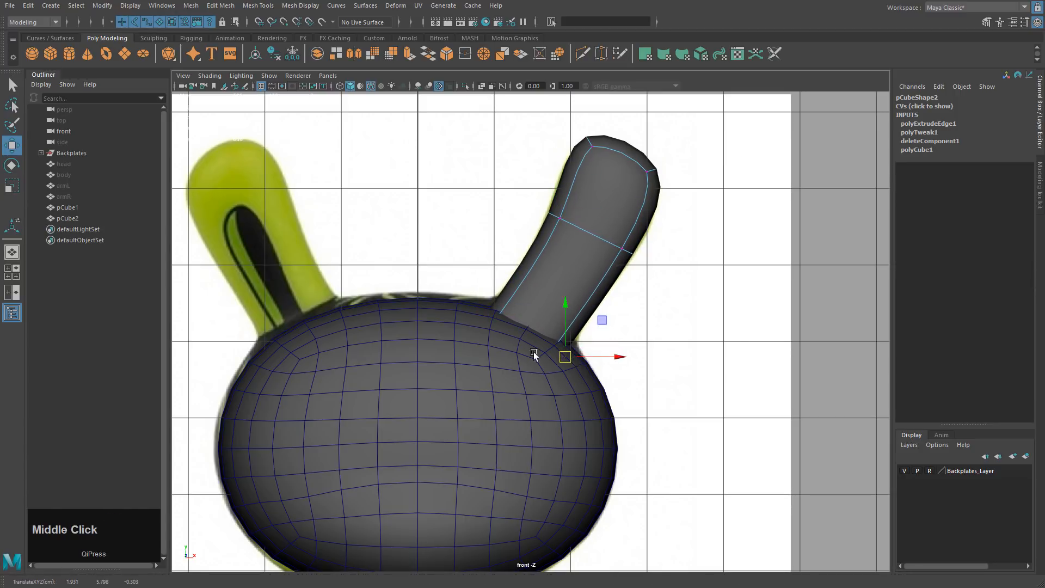
# Fine-tune the two lower corners of the ear inside the head so its sides match the reference
pyautogui.press('4')
pyautogui.press('5')
pyautogui.moveTo(584, 362); pyautogui.dragTo(595, 370, button='middle')
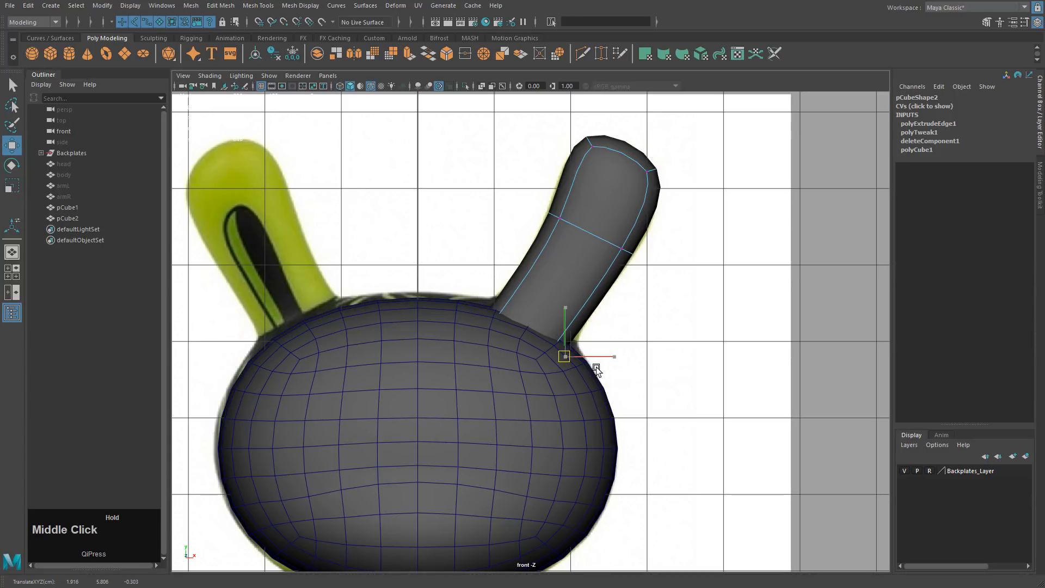
pyautogui.click(482, 311)
pyautogui.moveTo(518, 352); pyautogui.dragTo(500, 351, button='middle')
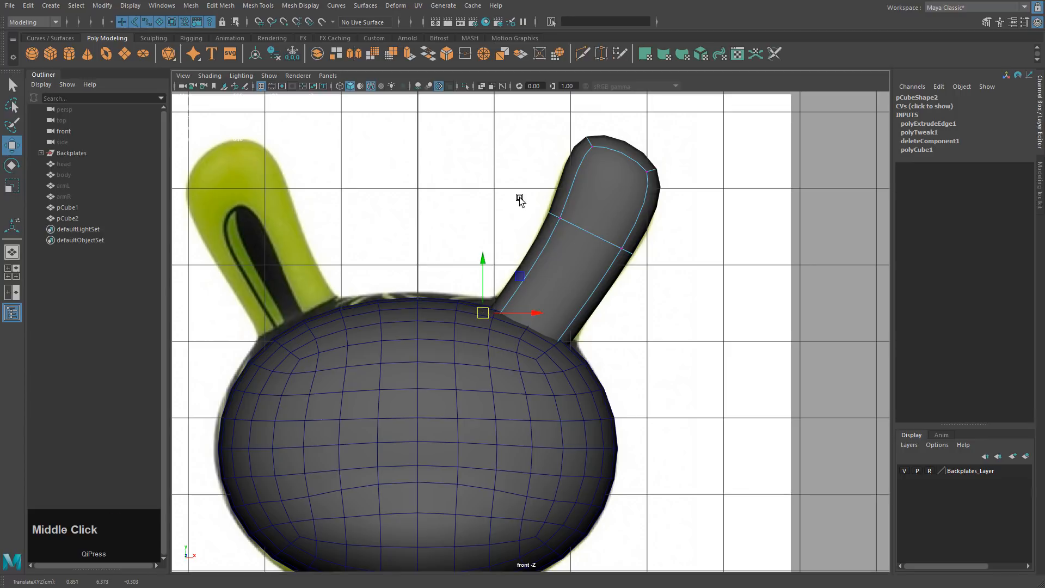
# Refine the vertices on both sides of the ear's middle and tip to sit on the reference silhouette in the front view
pyautogui.moveTo(539, 205); pyautogui.dragTo(571, 231)
pyautogui.moveTo(573, 255); pyautogui.dragTo(570, 258, button='middle')
pyautogui.moveTo(599, 238); pyautogui.dragTo(637, 263)
pyautogui.moveTo(637, 265); pyautogui.dragTo(574, 306, button='middle')
pyautogui.press('space')
pyautogui.press('space')
pyautogui.moveTo(602, 183); pyautogui.dragTo(657, 237)
pyautogui.moveTo(670, 256); pyautogui.dragTo(664, 262, button='middle')
pyautogui.moveTo(540, 167); pyautogui.dragTo(592, 215)
pyautogui.moveTo(592, 215); pyautogui.dragTo(592, 220, button='middle')
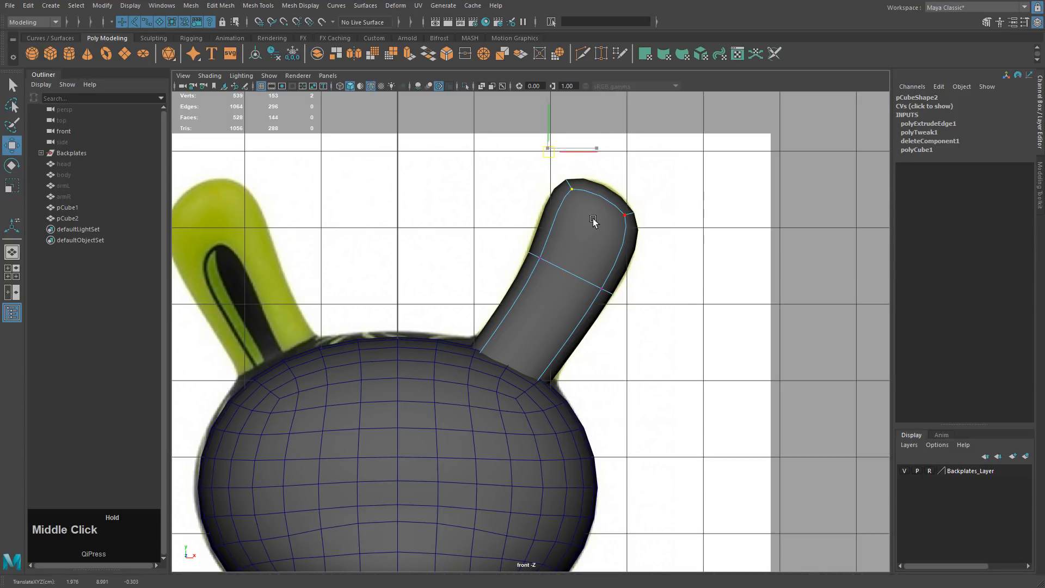
# In the side view, scale the ear's tip vertices slightly wider in depth to match the reference
pyautogui.press('space')
pyautogui.press('space')
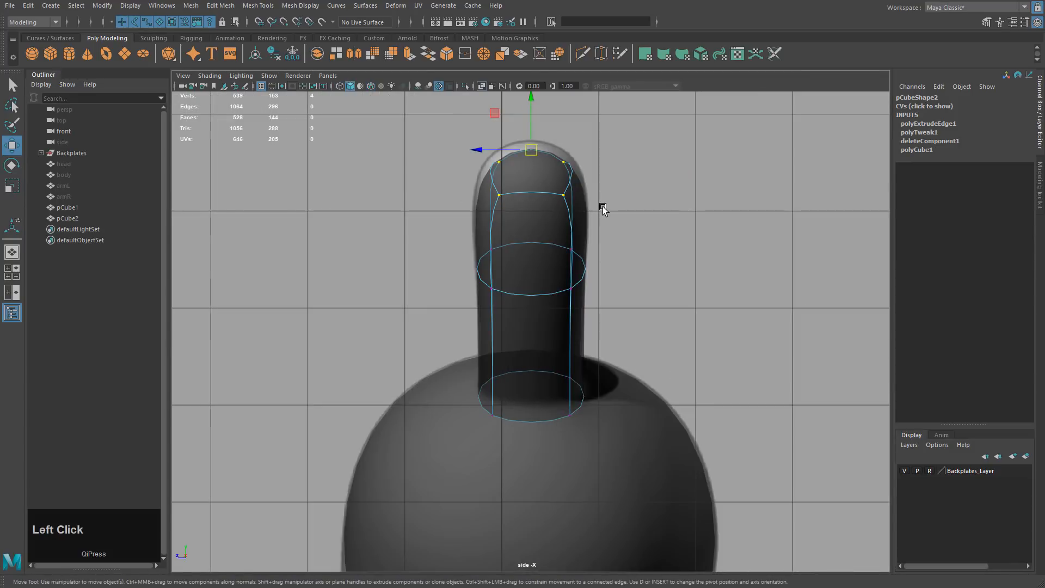
pyautogui.press('r')
pyautogui.moveTo(482, 152); pyautogui.dragTo(477, 153)
# Scale the ear's base vertices to about 0.9 in Z and fit the middle vertices to the side reference width
pyautogui.moveTo(420, 214); pyautogui.dragTo(628, 318)
pyautogui.moveTo(429, 317); pyautogui.dragTo(673, 433)
pyautogui.moveTo(672, 432); pyautogui.dragTo(668, 432, button='middle')
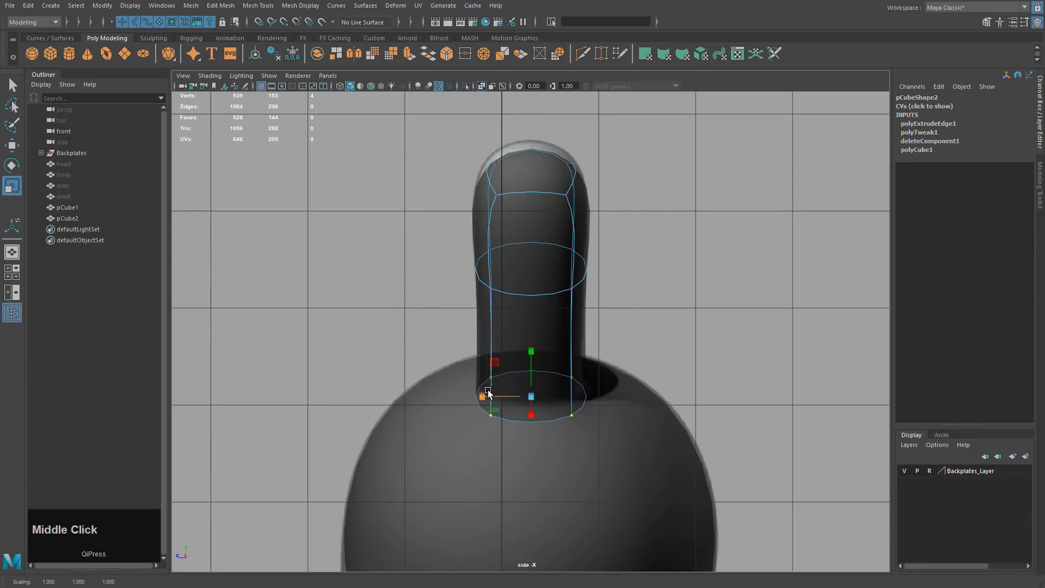
pyautogui.moveTo(488, 392); pyautogui.dragTo(489, 398)
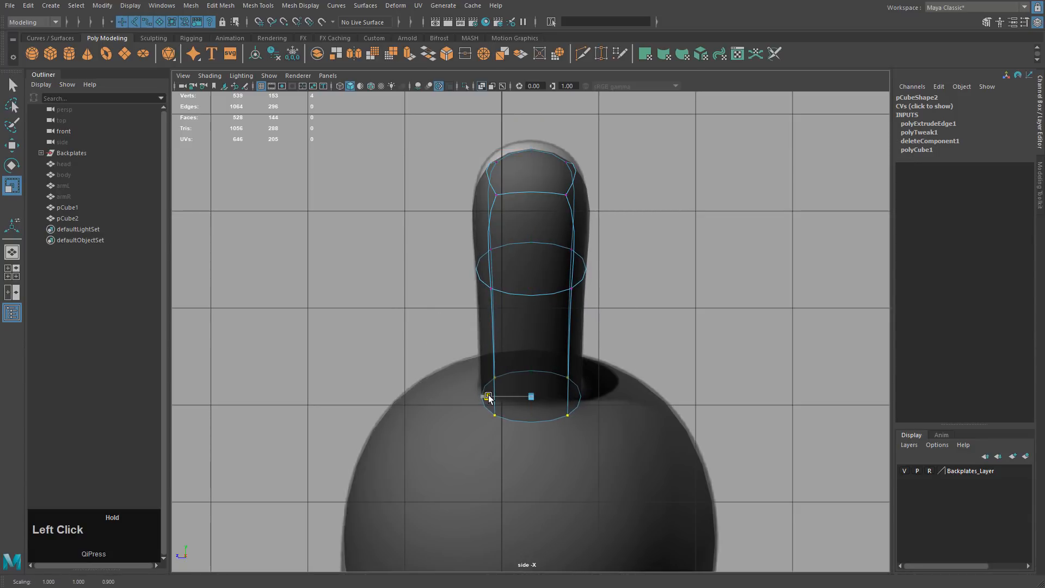
pyautogui.moveTo(427, 230); pyautogui.dragTo(624, 309)
pyautogui.middleClick(625, 309)
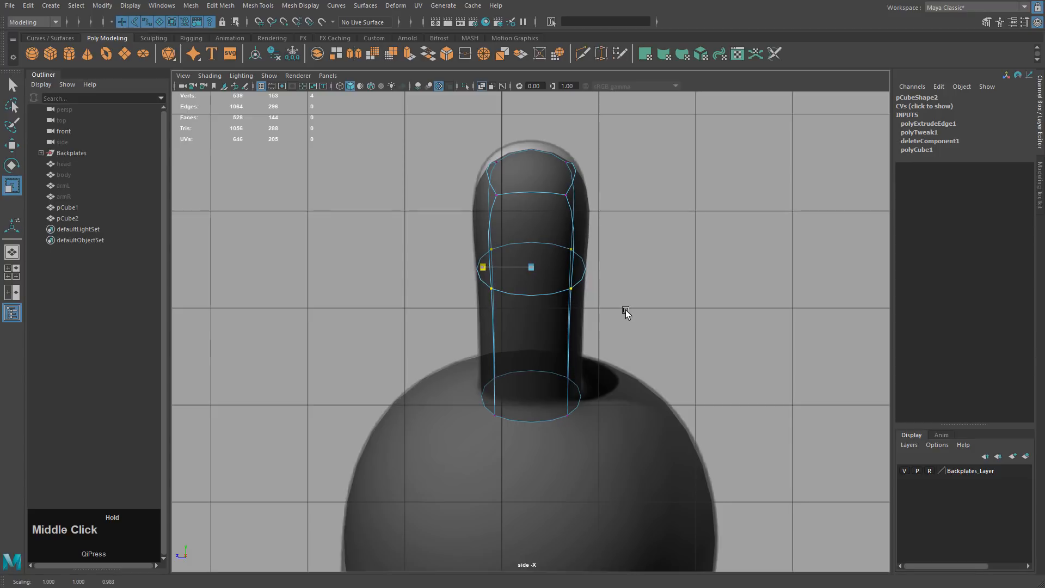
# In the perspective view, turn off the ear's smooth preview and apply Smooth to it with 1 division
pyautogui.press('space')
pyautogui.press('space')
pyautogui.moveTo(560, 229); pyautogui.dragTo(583, 221, button='right')
pyautogui.keyDown('alt'); pyautogui.moveTo(561, 251); pyautogui.dragTo(550, 325); pyautogui.keyUp('alt')
pyautogui.press('w')
pyautogui.click(548, 329)
pyautogui.keyDown('shift'); pyautogui.click(573, 254); pyautogui.keyUp('shift')
pyautogui.click(546, 263)
pyautogui.press('1')
pyautogui.keyDown('alt'); pyautogui.moveTo(572, 295); pyautogui.dragTo(550, 289); pyautogui.keyUp('alt')
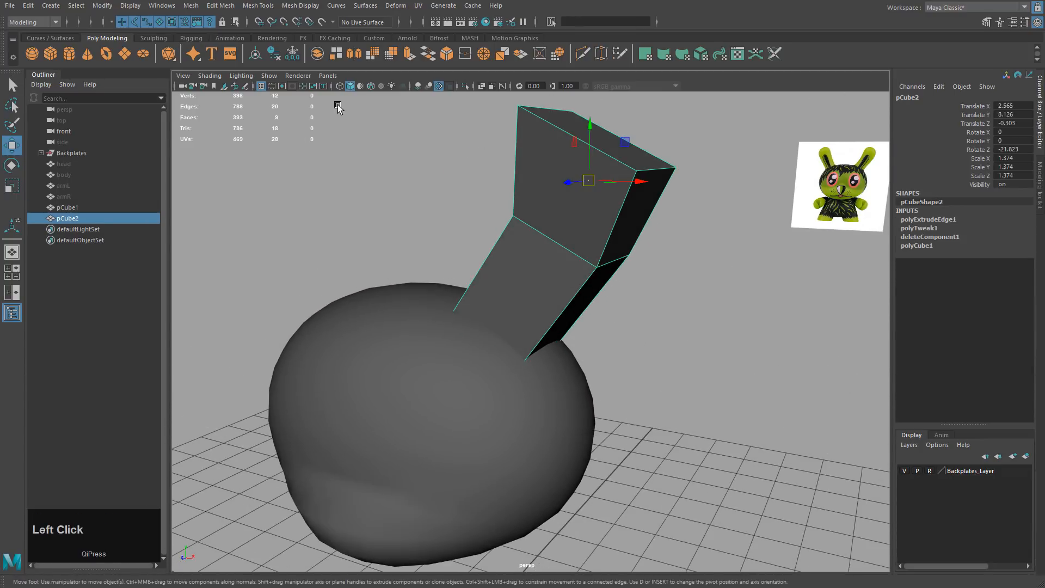
pyautogui.click(374, 56)
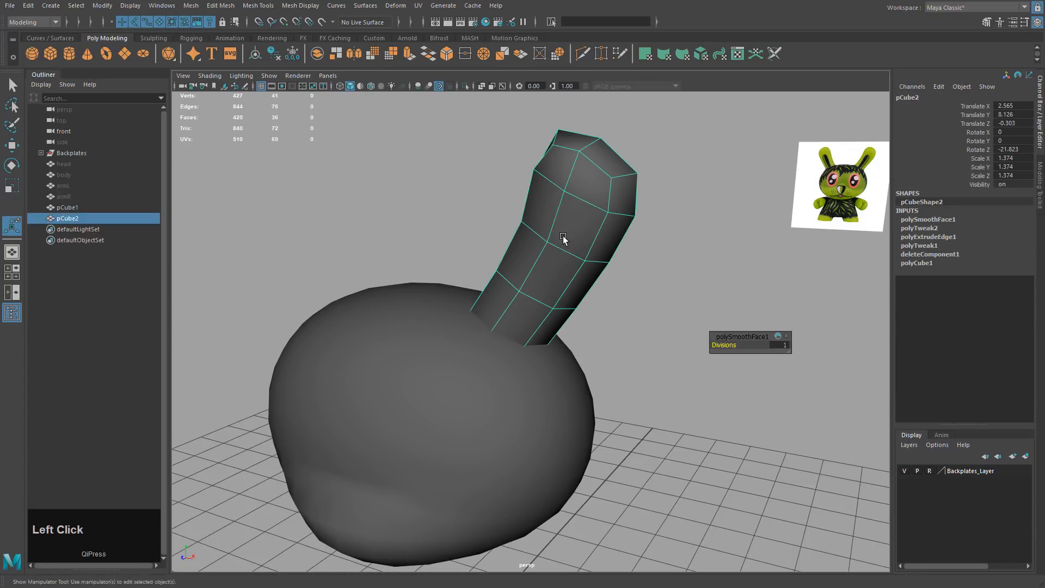
# Select the ear and the head together and delete their construction history
pyautogui.keyDown('shift'); pyautogui.click(459, 313); pyautogui.keyUp('shift')
pyautogui.keyDown('alt'); pyautogui.moveTo(589, 253); pyautogui.dragTo(577, 270); pyautogui.keyUp('alt')
pyautogui.press('d')
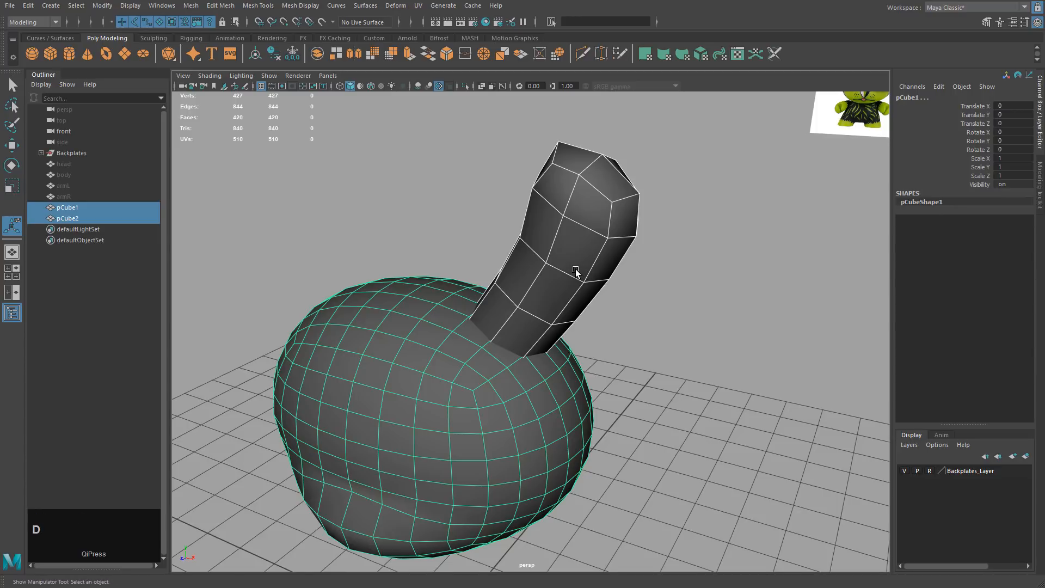
# Compare the mesh density of the ear and the head around their junction from several angles
pyautogui.keyDown('alt'); pyautogui.moveTo(663, 295); pyautogui.dragTo(767, 274); pyautogui.keyUp('alt')
pyautogui.keyDown('alt'); pyautogui.moveTo(457, 206); pyautogui.dragTo(487, 354); pyautogui.keyUp('alt')
pyautogui.keyDown('shift'); pyautogui.click(538, 338); pyautogui.keyUp('shift')
pyautogui.keyDown('alt'); pyautogui.moveTo(605, 291); pyautogui.dragTo(416, 256); pyautogui.keyUp('alt')
pyautogui.keyDown('alt'); pyautogui.moveTo(416, 256); pyautogui.dragTo(517, 285, button='middle'); pyautogui.keyUp('alt')
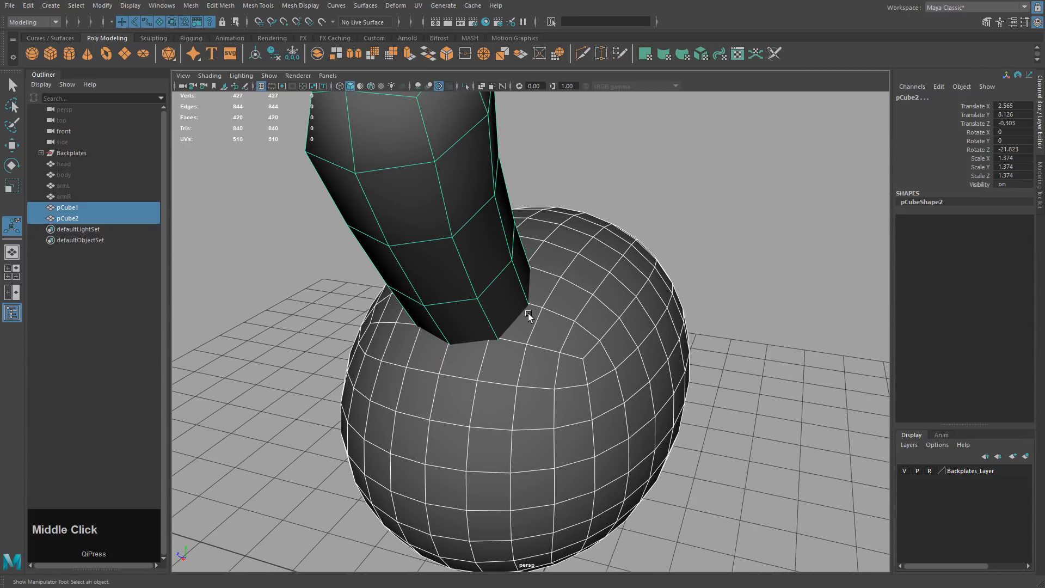
pyautogui.keyDown('alt'); pyautogui.moveTo(553, 347); pyautogui.dragTo(663, 313); pyautogui.keyUp('alt')
pyautogui.click(620, 243)
pyautogui.keyDown('alt'); pyautogui.moveTo(619, 245); pyautogui.dragTo(625, 314); pyautogui.keyUp('alt')
pyautogui.keyDown('shift'); pyautogui.click(521, 377); pyautogui.keyUp('shift')
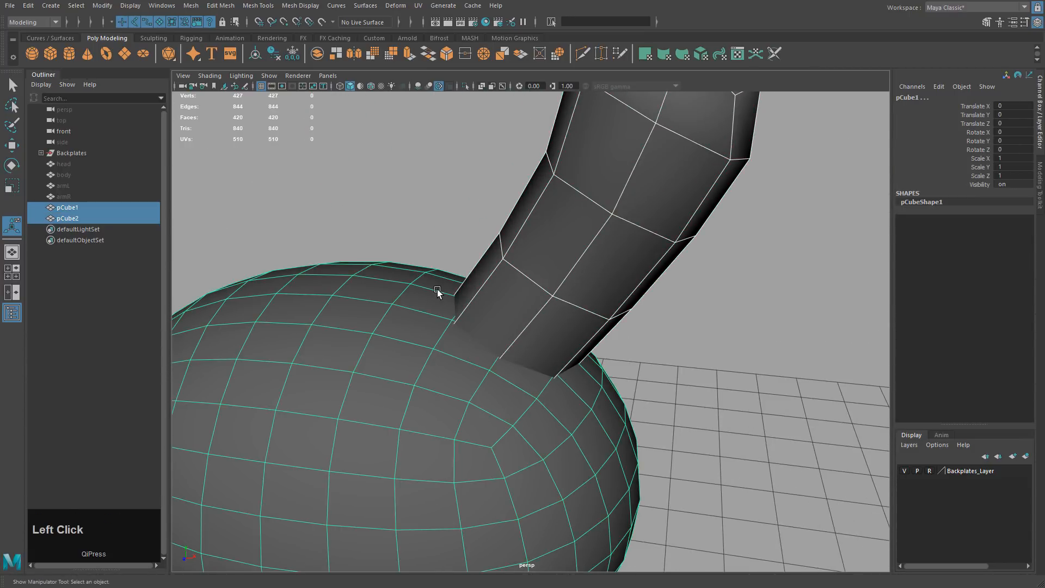
pyautogui.keyDown('alt'); pyautogui.moveTo(492, 298); pyautogui.dragTo(518, 277); pyautogui.keyUp('alt')
# Apply Smooth to the ear mesh again with 1 division to make it denser
pyautogui.click(518, 277)
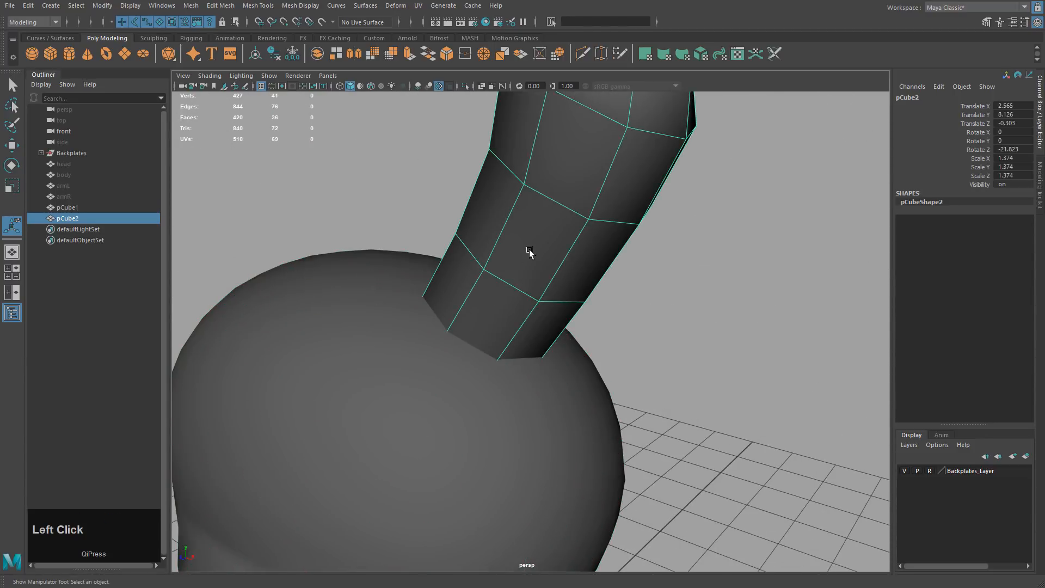
pyautogui.click(373, 55)
pyautogui.click(644, 295)
pyautogui.click(513, 311)
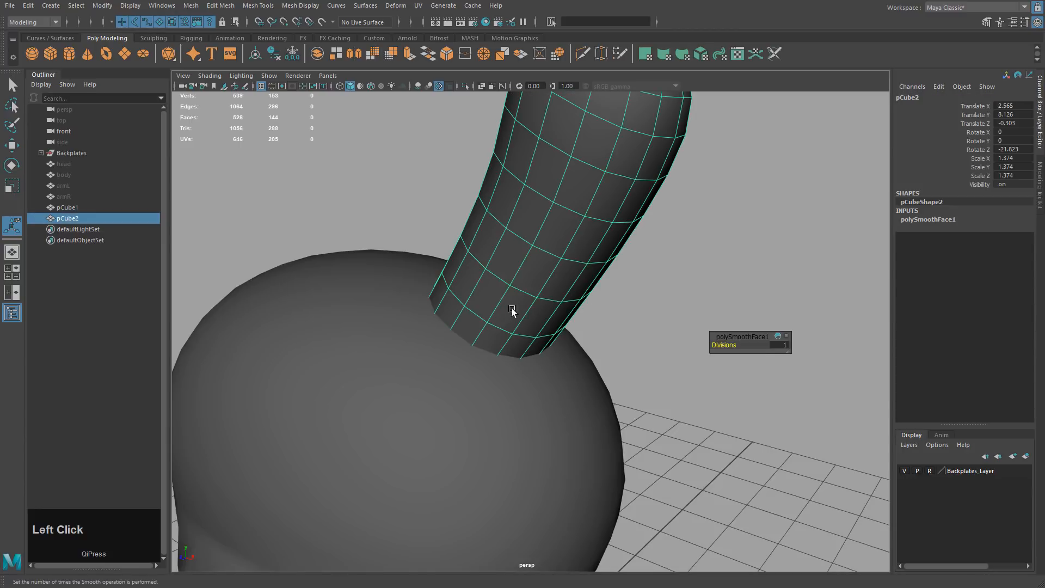
# Clear the selection and turn on wireframe on shaded in the perspective view
pyautogui.keyDown('alt'); pyautogui.moveTo(513, 311); pyautogui.dragTo(411, 308); pyautogui.keyUp('alt')
pyautogui.keyDown('shift'); pyautogui.click(410, 308); pyautogui.keyUp('shift')
pyautogui.click(344, 136)
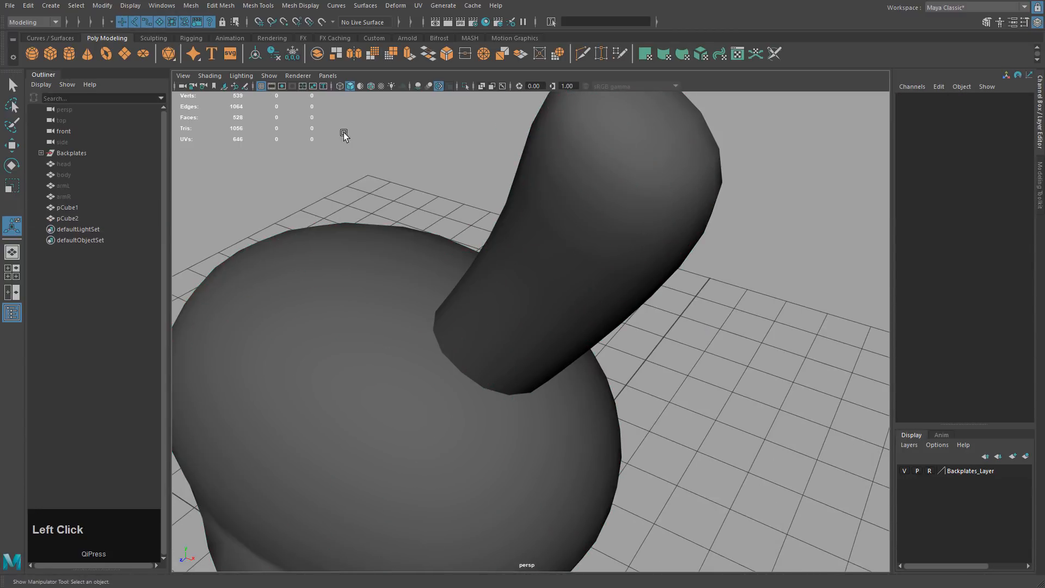
pyautogui.click(371, 86)
# Examine how the ear's base edges line up with the head's topology around the junction
pyautogui.keyDown('alt'); pyautogui.moveTo(427, 207); pyautogui.dragTo(485, 253, button='right'); pyautogui.keyUp('alt')
pyautogui.keyDown('alt'); pyautogui.moveTo(485, 254); pyautogui.dragTo(564, 282); pyautogui.keyUp('alt')
pyautogui.rightClick(529, 236)
pyautogui.keyDown('alt'); pyautogui.moveTo(564, 282); pyautogui.dragTo(543, 293, button='middle'); pyautogui.keyUp('alt')
pyautogui.moveTo(543, 294)
pyautogui.keyDown('alt'); pyautogui.mouseDown()
pyautogui.moveTo(549, 267)
pyautogui.moveTo(532, 296)
pyautogui.mouseUp(); pyautogui.keyUp('alt')
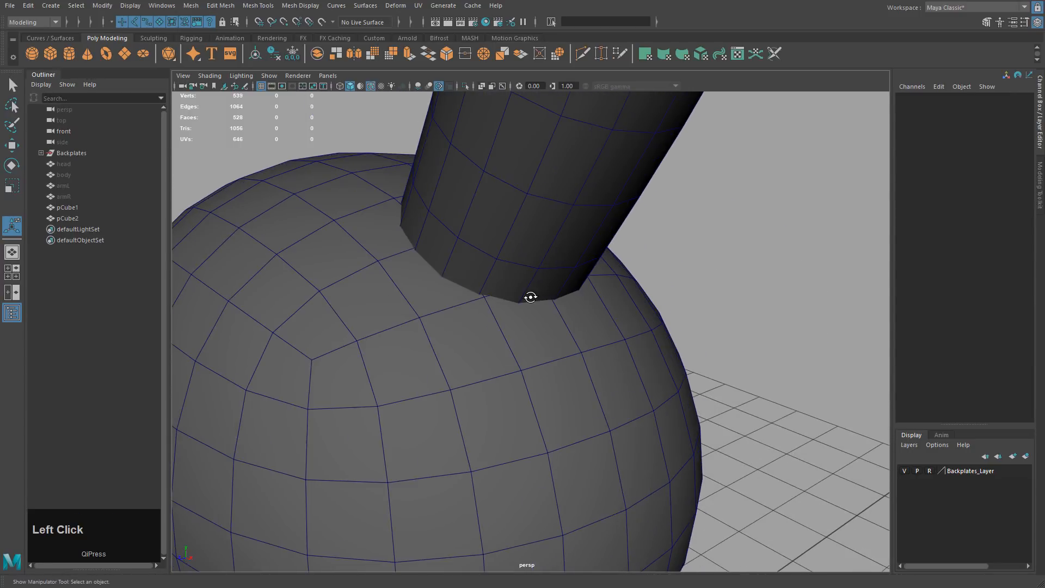
pyautogui.press('w')
pyautogui.rightClick(378, 250)
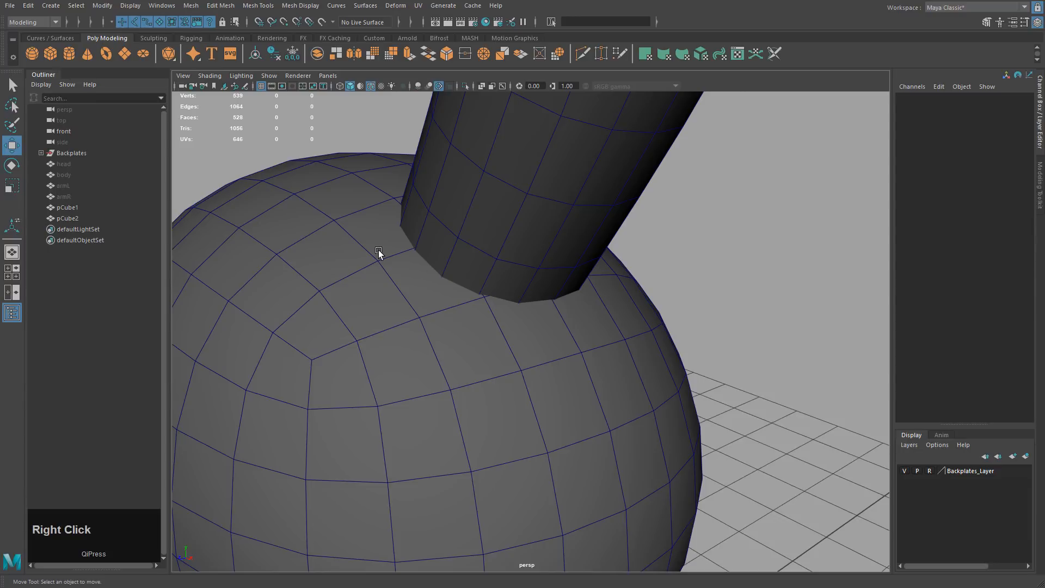
pyautogui.keyDown('alt'); pyautogui.moveTo(583, 321); pyautogui.dragTo(472, 283, button='middle'); pyautogui.keyUp('alt')
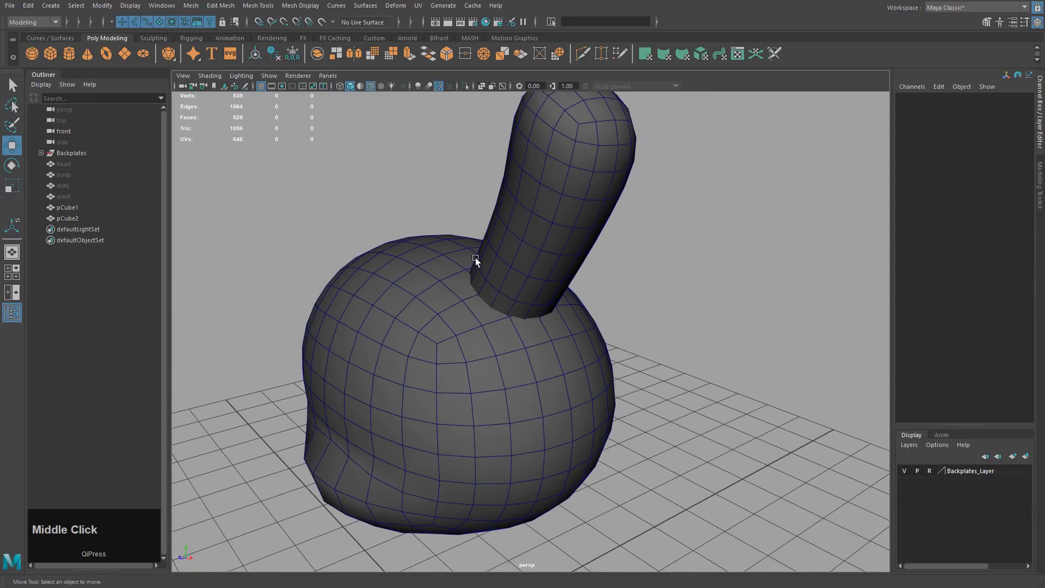
# Select the head and ear together and examine how their wireframes meet at the ear's base
pyautogui.click(438, 266)
pyautogui.keyDown('shift'); pyautogui.click(507, 261); pyautogui.keyUp('shift')
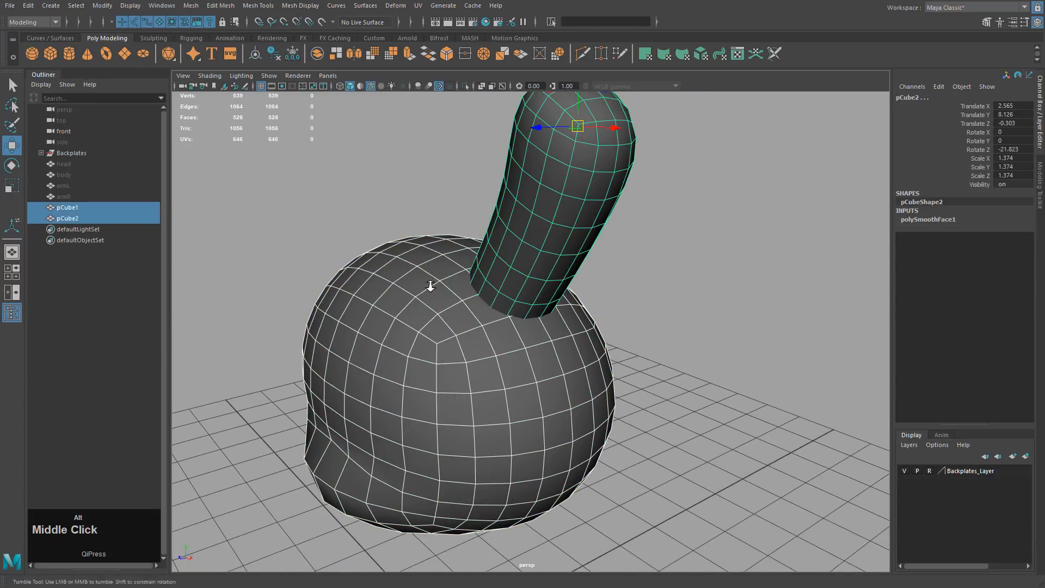
pyautogui.keyDown('alt'); pyautogui.moveTo(430, 286); pyautogui.dragTo(460, 302, button='middle'); pyautogui.keyUp('alt')
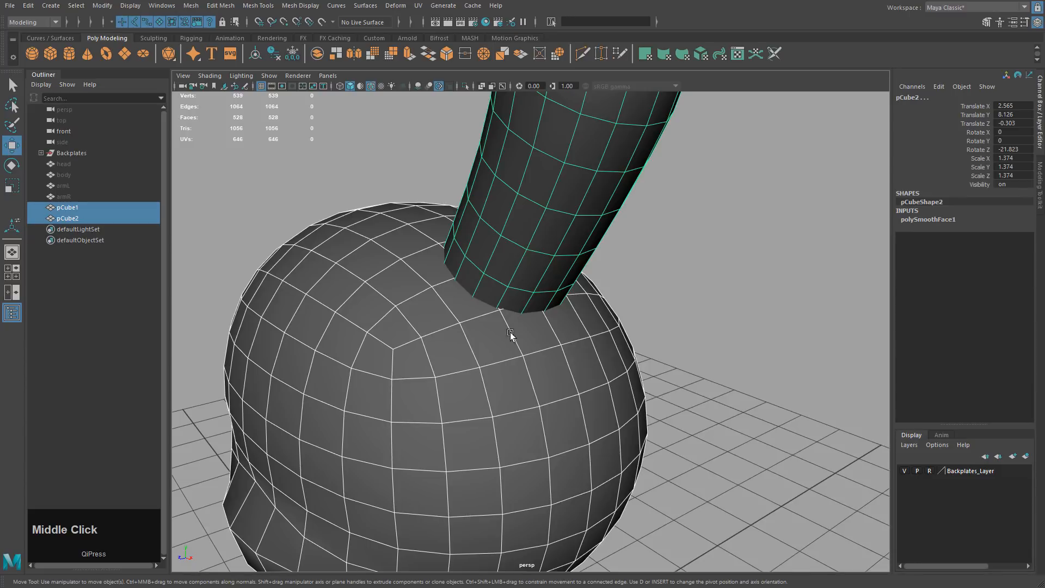
pyautogui.keyDown('alt'); pyautogui.moveTo(483, 302); pyautogui.dragTo(485, 328); pyautogui.keyUp('alt')
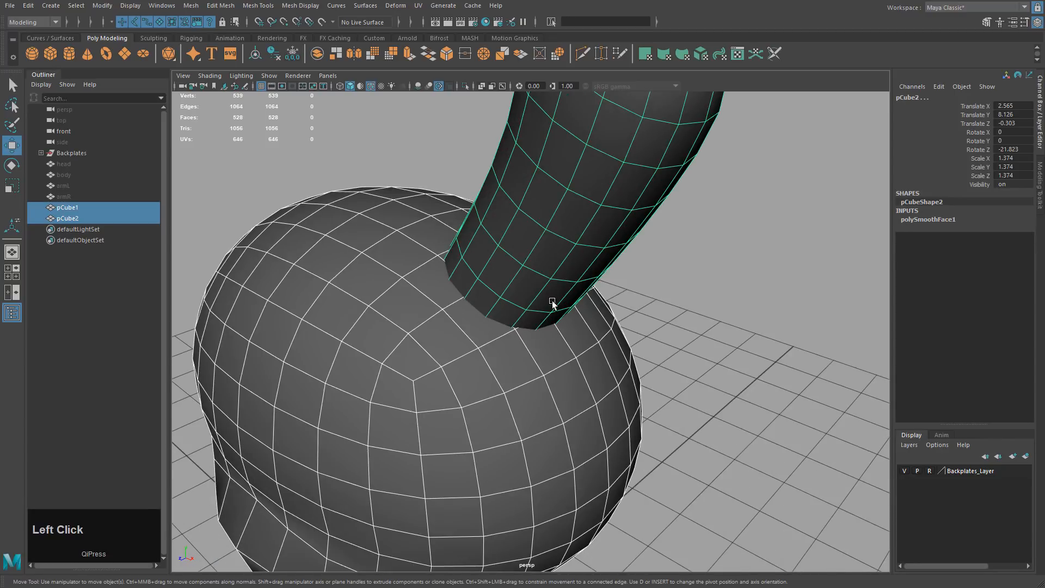
# Select the closed ring of head edges surrounding the ear's base to check its edge count
pyautogui.moveTo(434, 259); pyautogui.dragTo(387, 263, button='right')
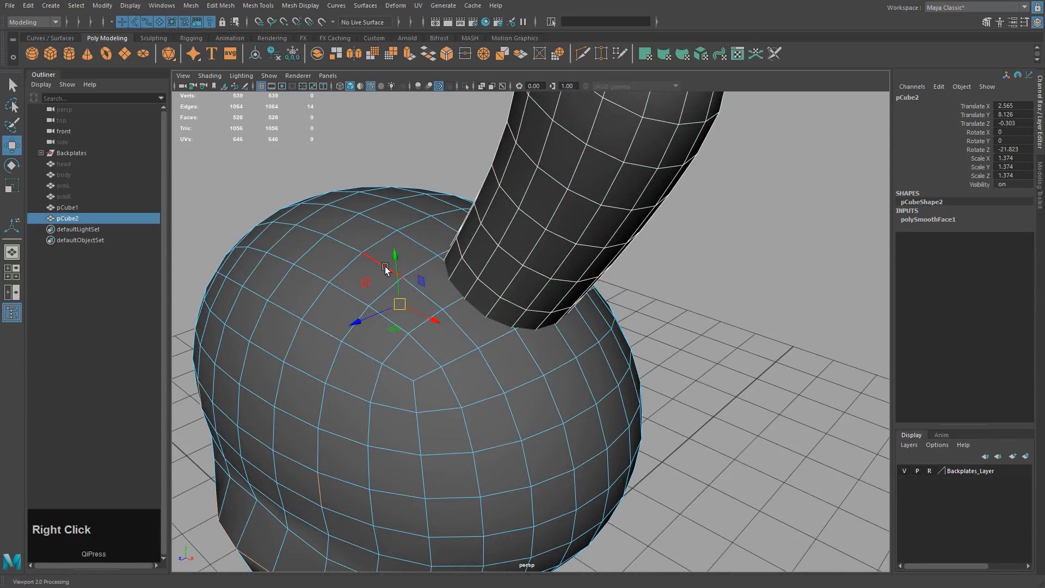
pyautogui.click(382, 265)
pyautogui.press('q')
pyautogui.keyDown('shift'); pyautogui.doubleClick(486, 360); pyautogui.keyUp('shift')
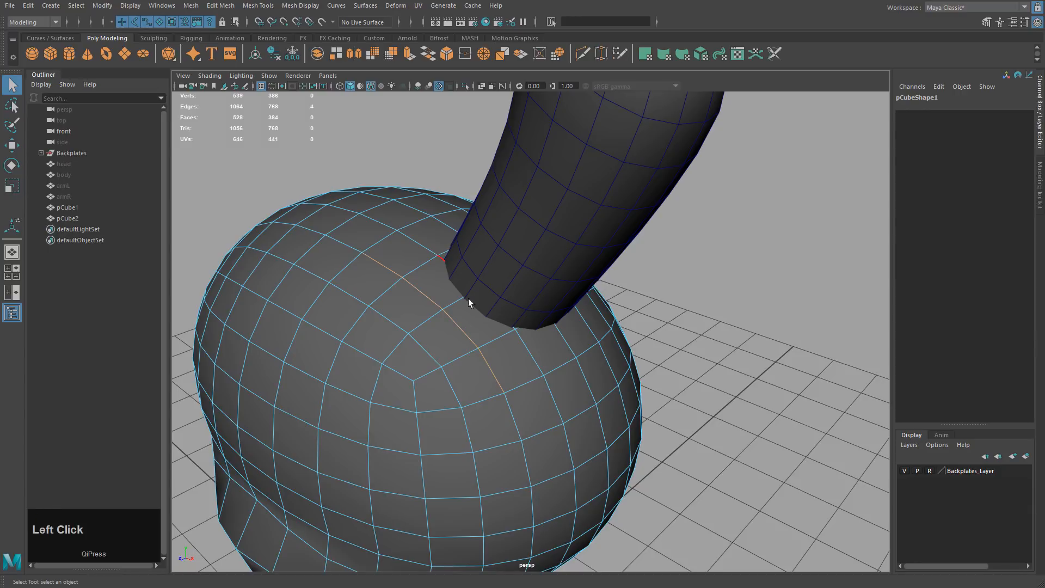
pyautogui.keyDown('alt'); pyautogui.moveTo(540, 363); pyautogui.dragTo(483, 356); pyautogui.keyUp('alt')
pyautogui.keyDown('shift'); pyautogui.click(483, 356); pyautogui.keyUp('shift')
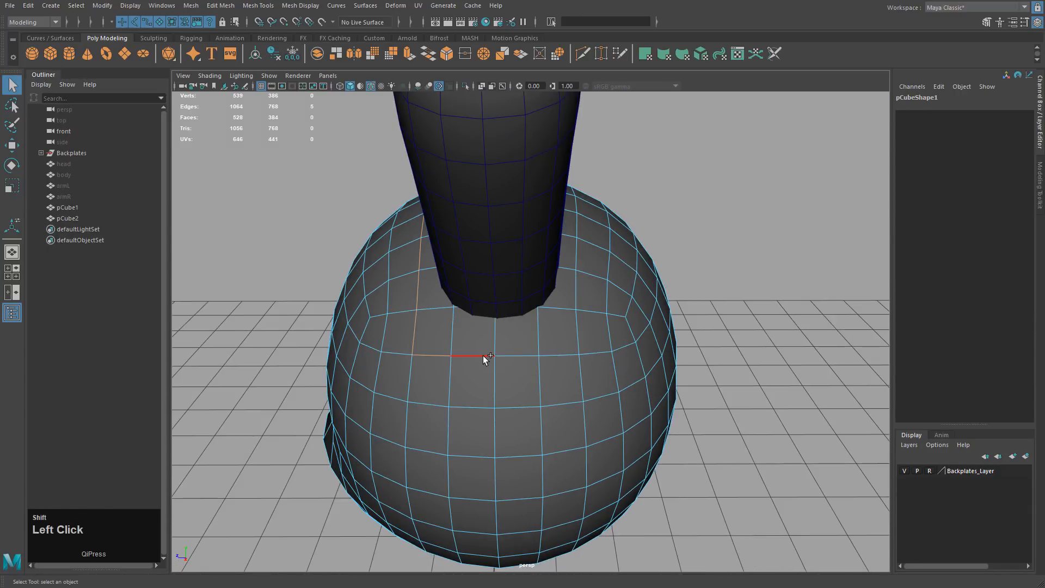
pyautogui.keyDown('shift'); pyautogui.click(547, 355); pyautogui.keyUp('shift')
pyautogui.keyDown('alt'); pyautogui.moveTo(602, 362); pyautogui.dragTo(536, 352); pyautogui.keyUp('alt')
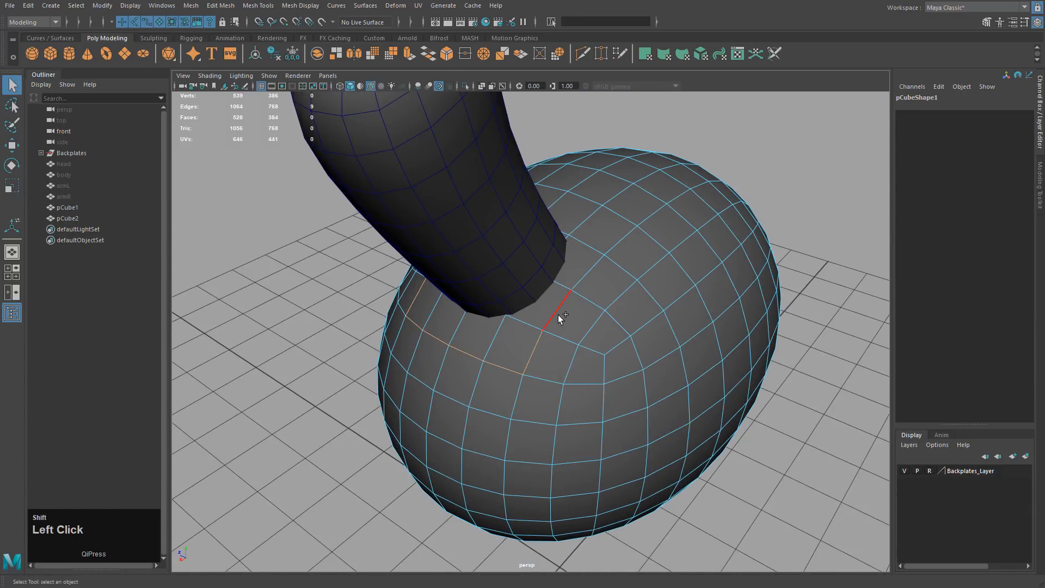
pyautogui.keyDown('shift'); pyautogui.click(605, 257); pyautogui.keyUp('shift')
pyautogui.keyDown('alt'); pyautogui.moveTo(648, 263); pyautogui.dragTo(628, 368); pyautogui.keyUp('alt')
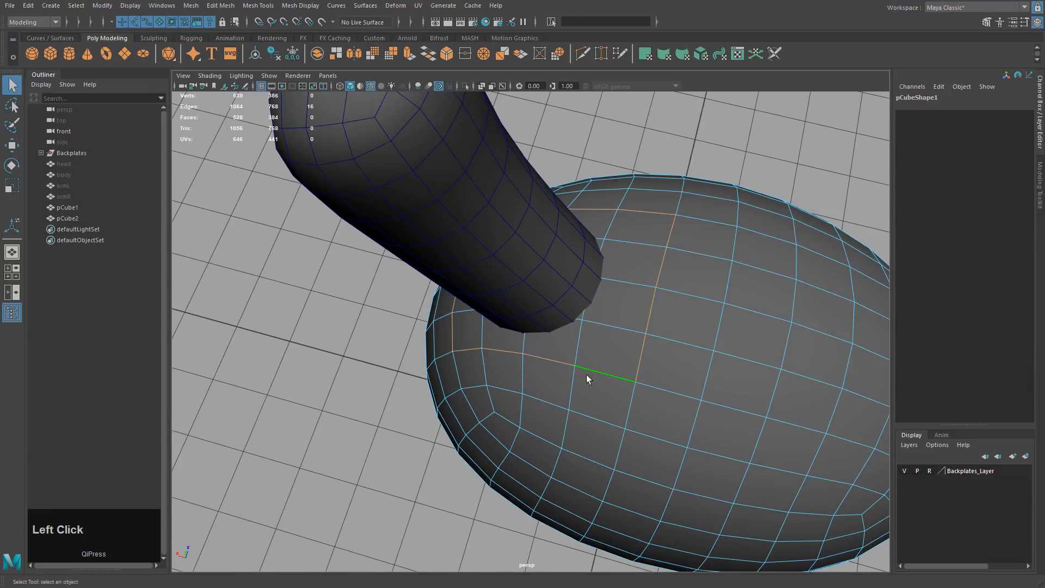
pyautogui.keyDown('alt'); pyautogui.moveTo(586, 375); pyautogui.dragTo(442, 205); pyautogui.keyUp('alt')
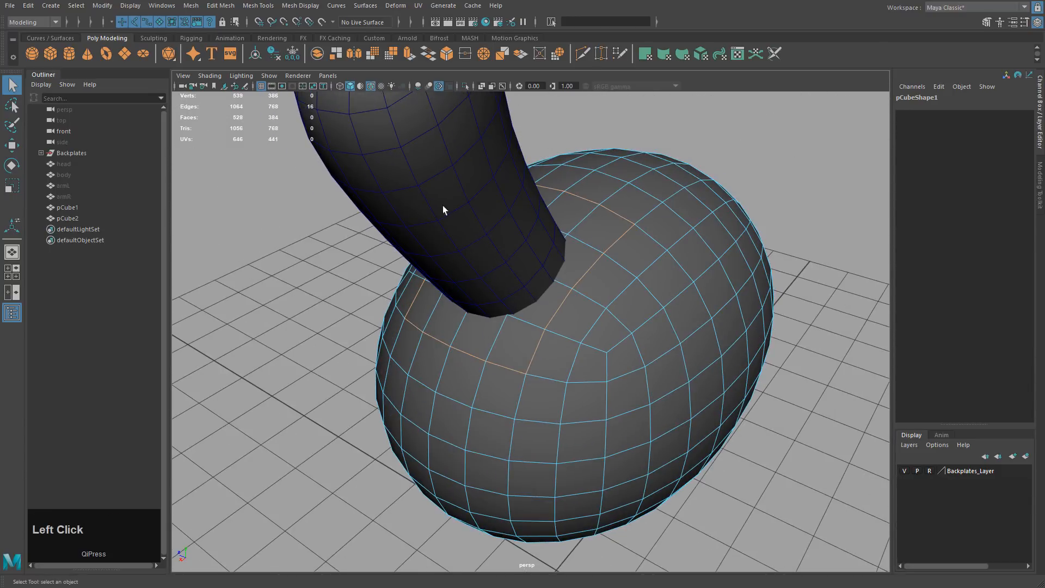
# Look up the Poly Count option among the heads-up display settings and view the ear from the other side
pyautogui.click(134, 6)
pyautogui.moveTo(163, 44)
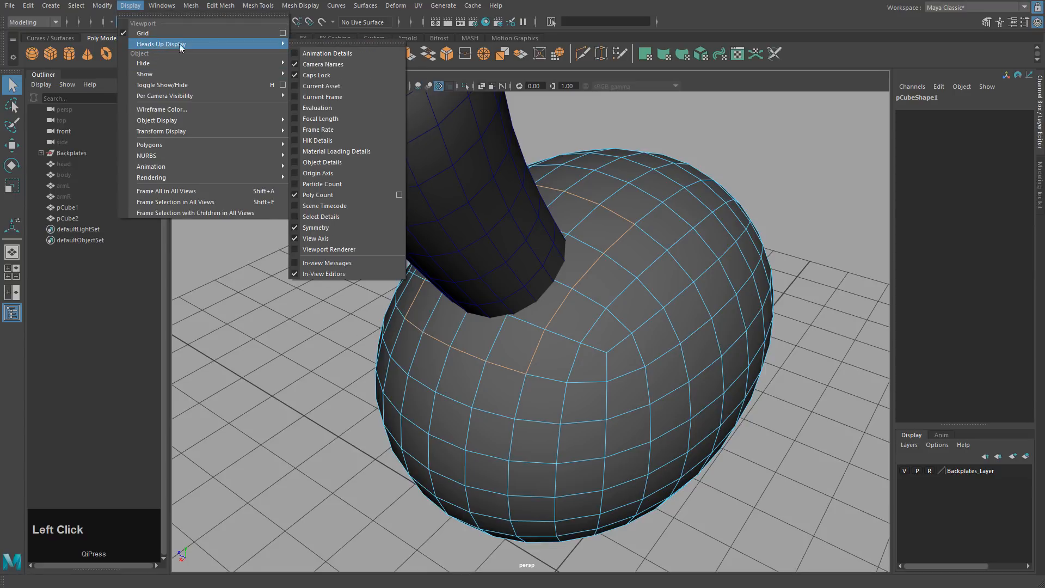
pyautogui.keyDown('alt'); pyautogui.moveTo(322, 204); pyautogui.dragTo(315, 114, button='middle'); pyautogui.keyUp('alt')
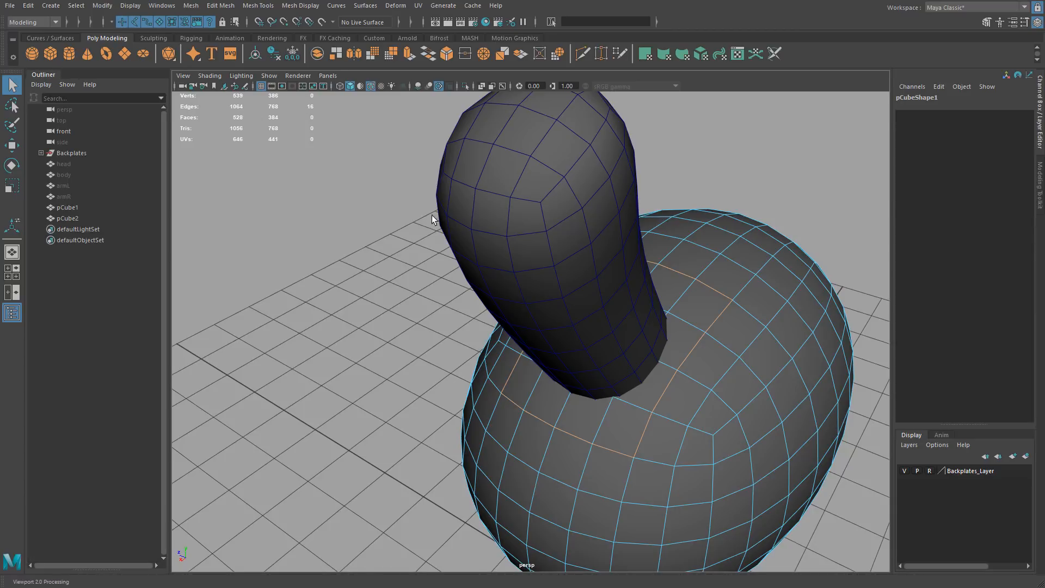
pyautogui.keyDown('alt'); pyautogui.moveTo(433, 220); pyautogui.dragTo(628, 360); pyautogui.keyUp('alt')
pyautogui.keyDown('alt'); pyautogui.moveTo(523, 384); pyautogui.dragTo(502, 256); pyautogui.keyUp('alt')
pyautogui.keyDown('alt'); pyautogui.moveTo(541, 304); pyautogui.dragTo(622, 240); pyautogui.keyUp('alt')
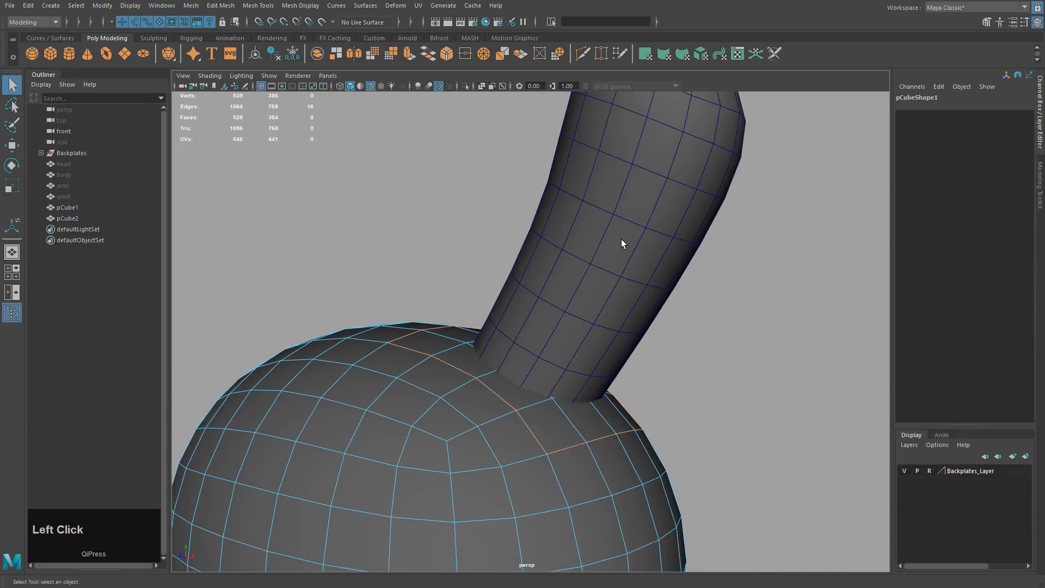
# Select the edge loop just above the ear's open end to compare its edge count, and return to object selection
pyautogui.click(621, 240)
pyautogui.moveTo(622, 240); pyautogui.dragTo(623, 210, button='right')
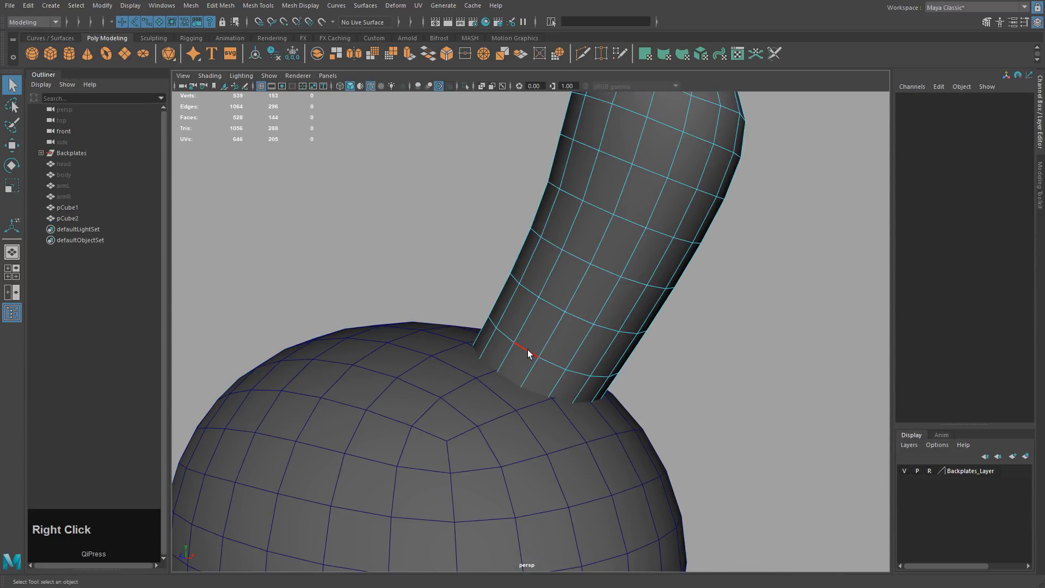
pyautogui.doubleClick(528, 350)
pyautogui.keyDown('alt'); pyautogui.moveTo(674, 362); pyautogui.dragTo(354, 177); pyautogui.keyUp('alt')
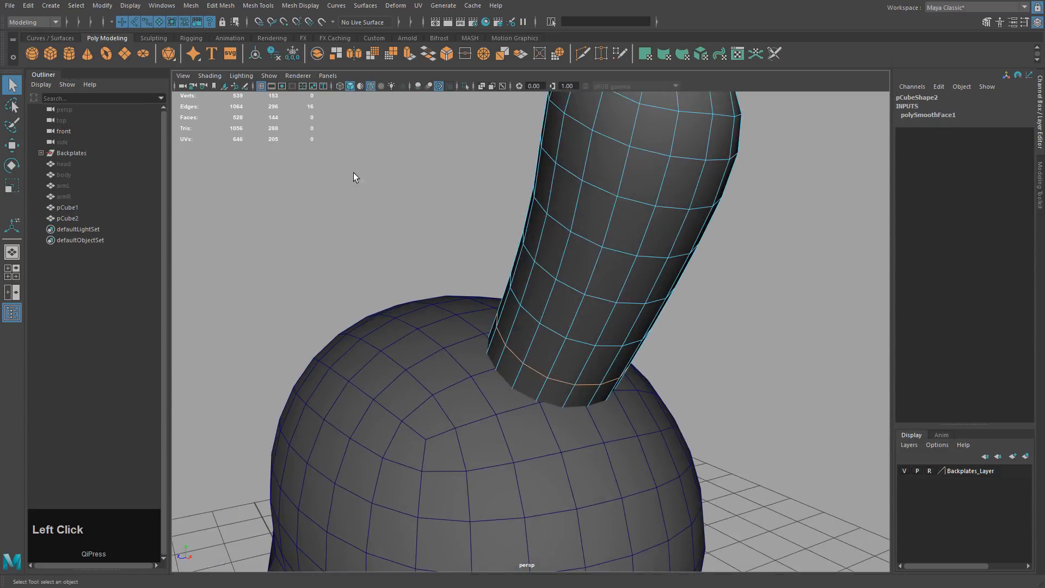
pyautogui.moveTo(610, 257); pyautogui.dragTo(635, 247, button='right')
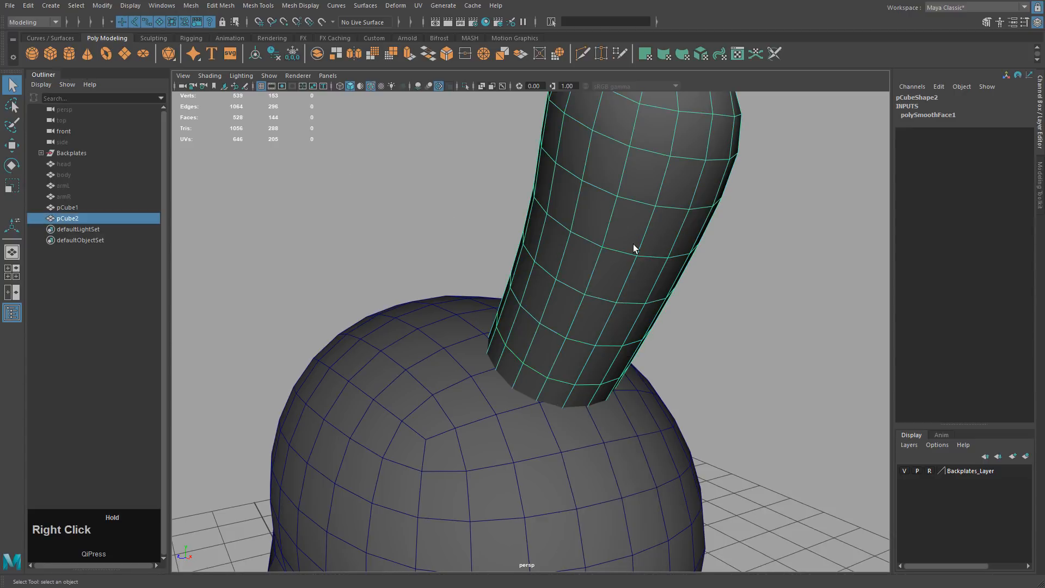
pyautogui.click(639, 222)
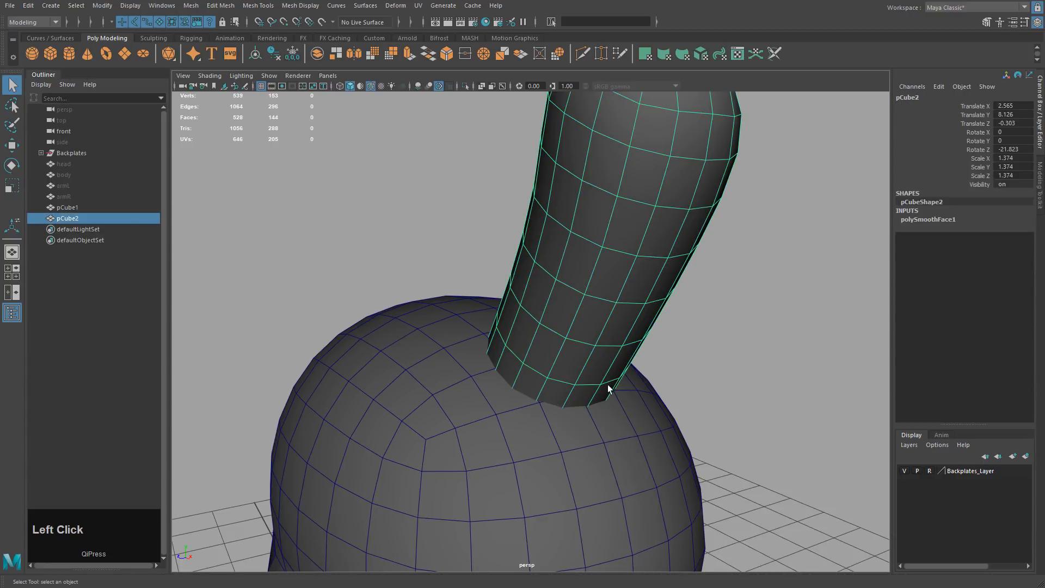
# Examine closely where the ear's lower end intersects the head surface
pyautogui.keyDown('alt'); pyautogui.moveTo(538, 436); pyautogui.dragTo(614, 393); pyautogui.keyUp('alt')
pyautogui.keyDown('alt'); pyautogui.moveTo(456, 391); pyautogui.dragTo(532, 338, button='middle'); pyautogui.keyUp('alt')
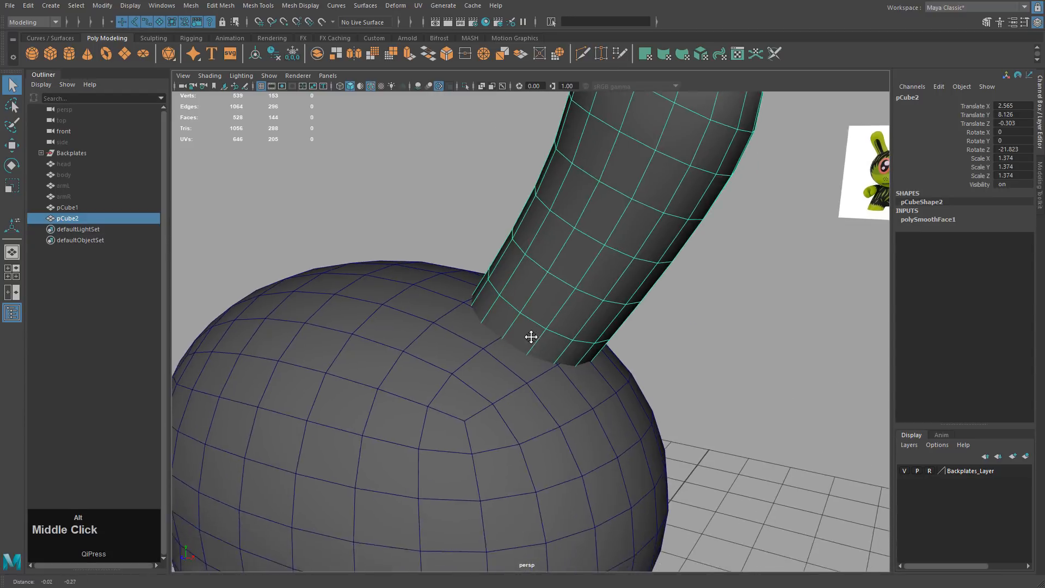
pyautogui.keyDown('alt'); pyautogui.moveTo(532, 338); pyautogui.dragTo(547, 383); pyautogui.keyUp('alt')
pyautogui.click(547, 384)
pyautogui.scroll(5, 490, 315)
pyautogui.click(559, 290)
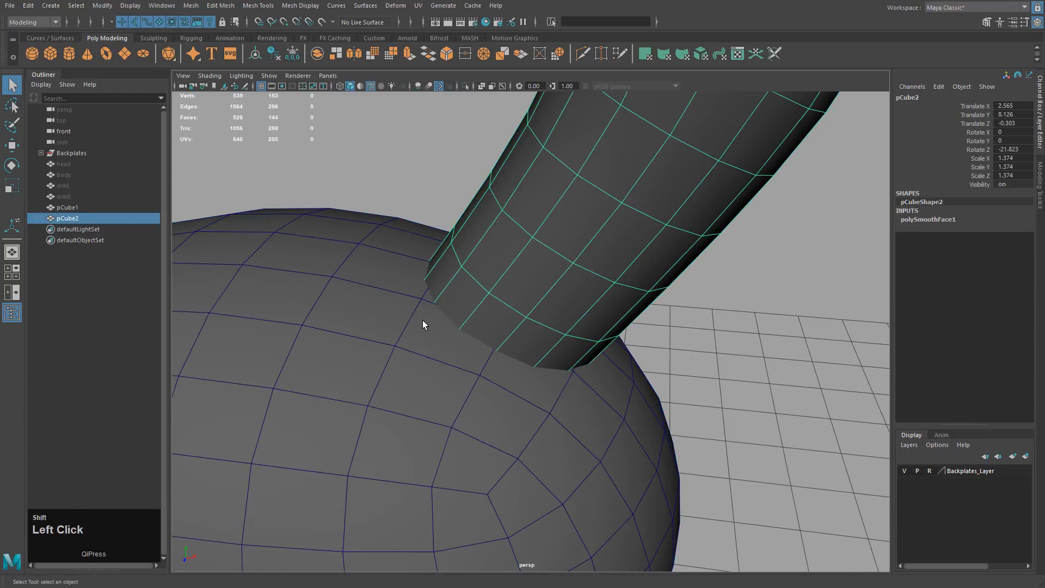
pyautogui.keyDown('shift'); pyautogui.click(423, 320); pyautogui.keyUp('shift')
pyautogui.keyDown('alt'); pyautogui.moveTo(423, 320); pyautogui.dragTo(452, 333); pyautogui.keyUp('alt')
# Join the head and the ear into one mesh with a Boolean Union
pyautogui.click(440, 335)
pyautogui.keyDown('shift'); pyautogui.click(538, 262); pyautogui.keyUp('shift')
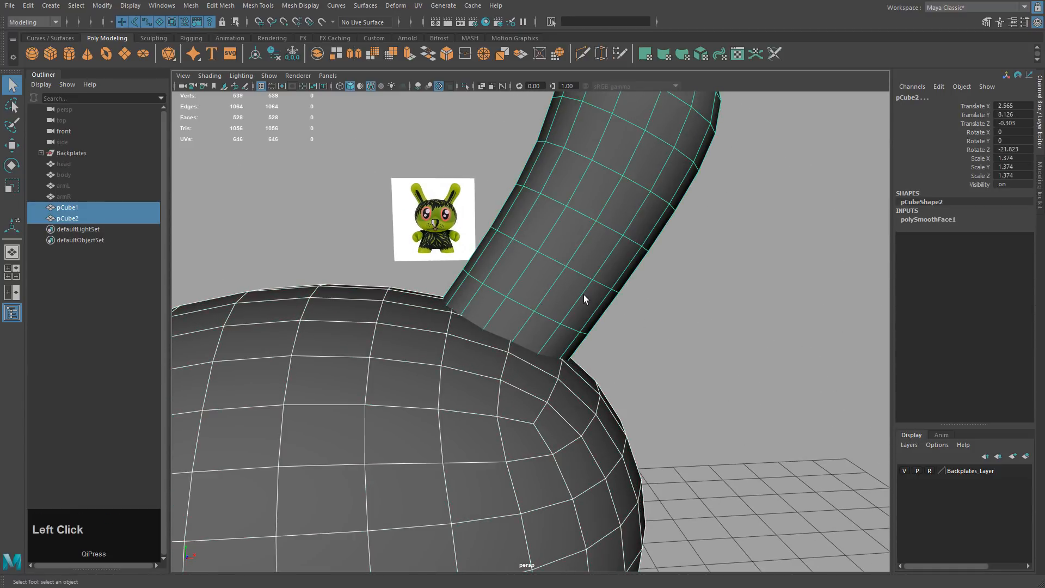
pyautogui.scroll(-5, 583, 295)
pyautogui.keyDown('alt'); pyautogui.moveTo(502, 270); pyautogui.dragTo(695, 299); pyautogui.keyUp('alt')
pyautogui.keyDown('alt'); pyautogui.moveTo(695, 299); pyautogui.dragTo(462, 233, button='middle'); pyautogui.keyUp('alt')
pyautogui.keyDown('alt'); pyautogui.moveTo(642, 297); pyautogui.dragTo(436, 323); pyautogui.keyUp('alt')
pyautogui.click(191, 10)
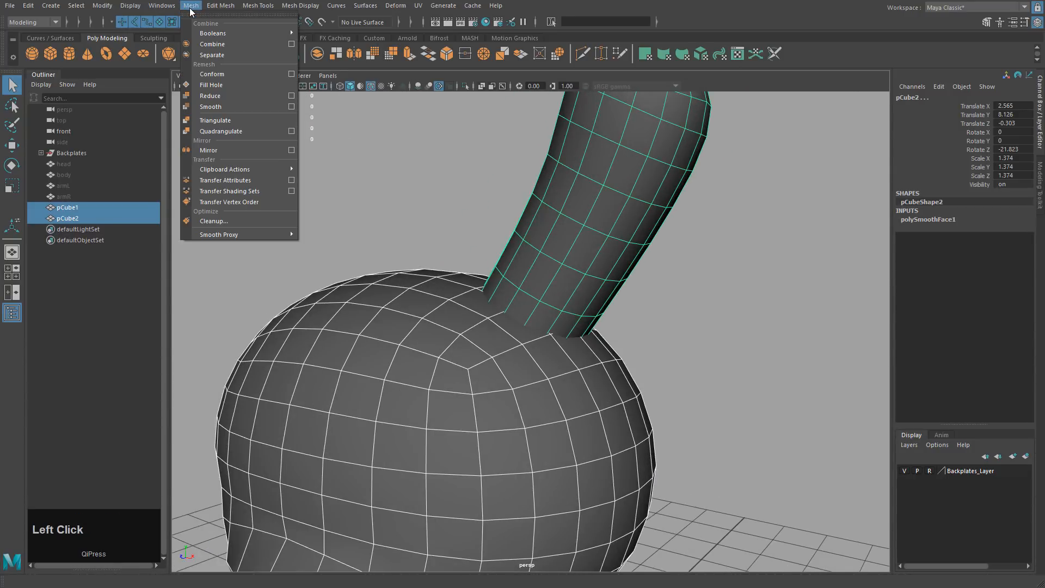
pyautogui.moveTo(212, 32)
pyautogui.click(323, 43)
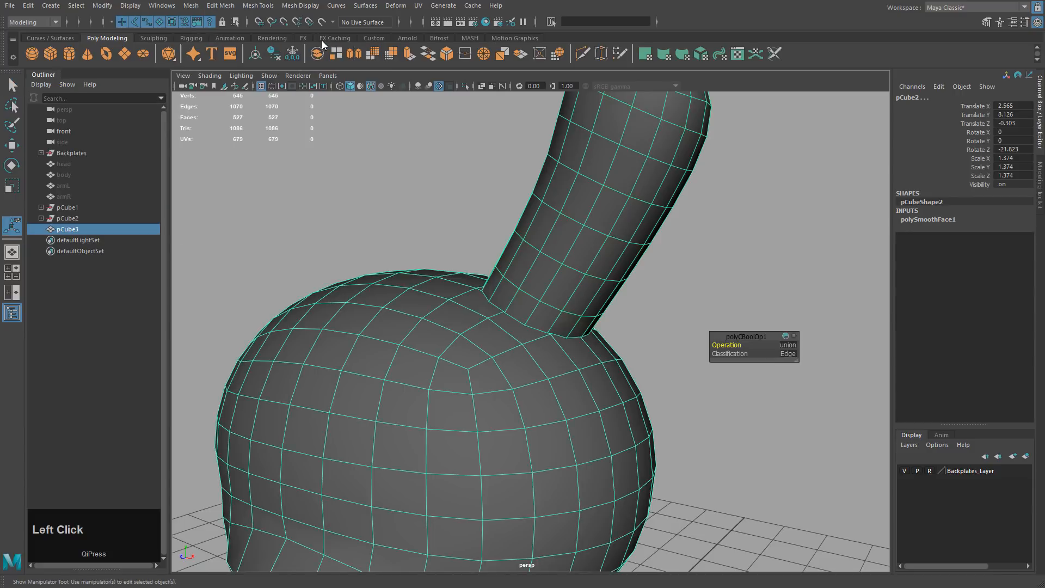
# Inspect the joined mesh and the leftover pCube1 and pCube2 groups from the Boolean
pyautogui.keyDown('alt'); pyautogui.moveTo(597, 173); pyautogui.dragTo(536, 299); pyautogui.keyUp('alt')
pyautogui.keyDown('alt'); pyautogui.moveTo(536, 299); pyautogui.dragTo(532, 299, button='middle'); pyautogui.keyUp('alt')
pyautogui.keyDown('alt'); pyautogui.moveTo(532, 299); pyautogui.dragTo(665, 296); pyautogui.keyUp('alt')
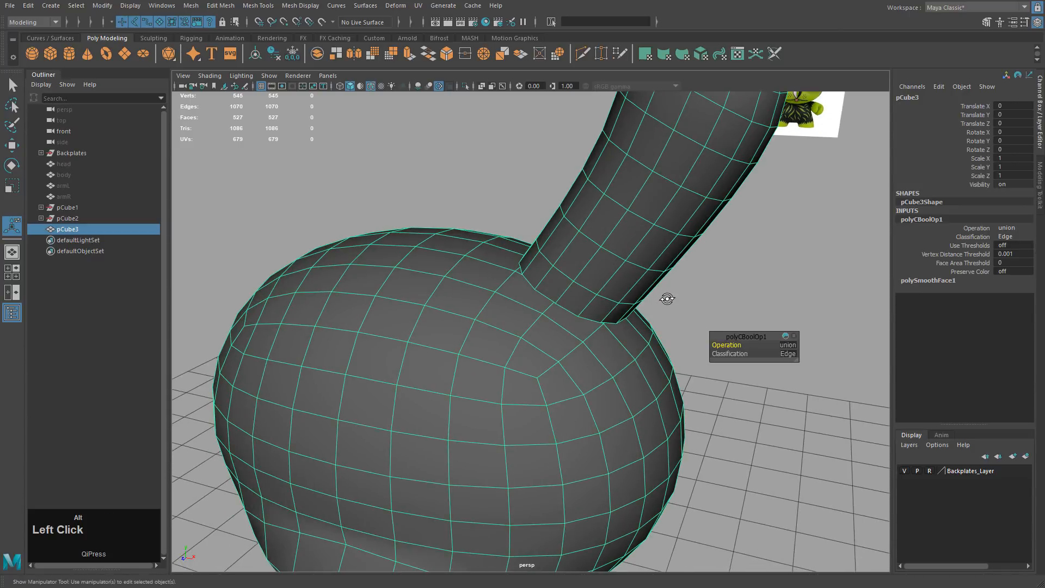
pyautogui.click(67, 207)
pyautogui.click(70, 219)
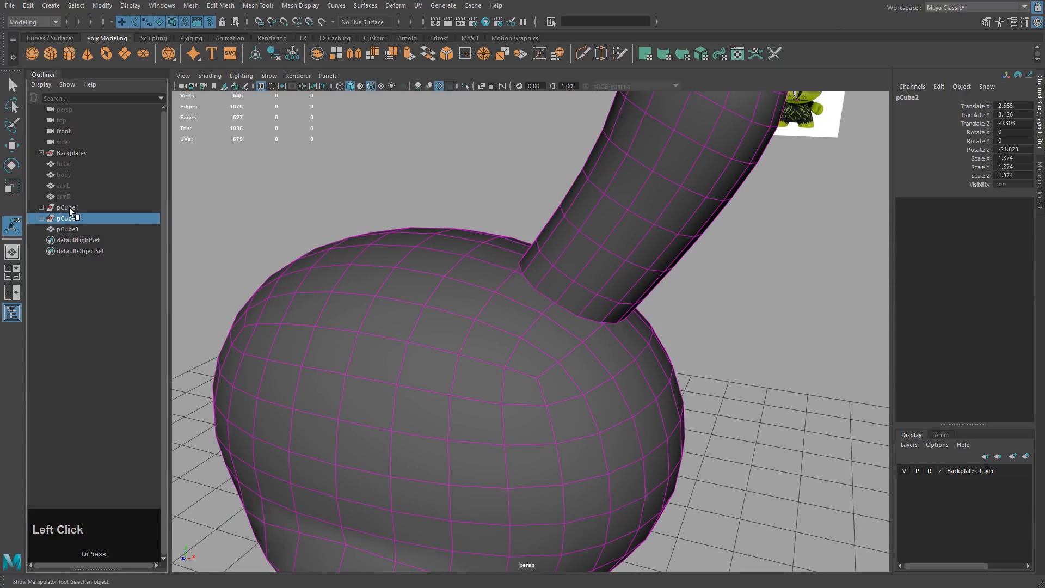
pyautogui.press('w')
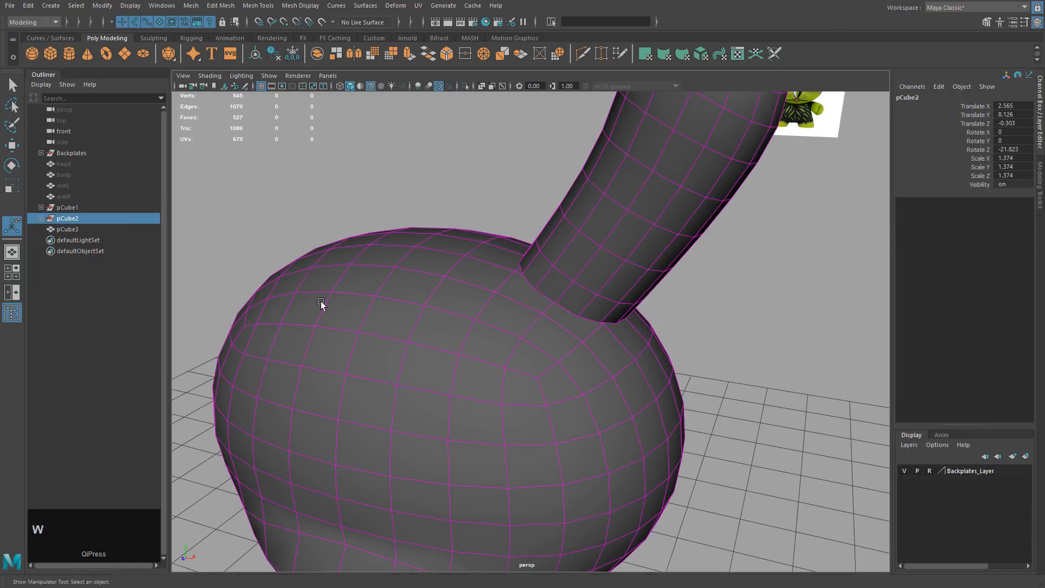
pyautogui.moveTo(322, 303); pyautogui.dragTo(392, 333, button='middle')
pyautogui.press('z')
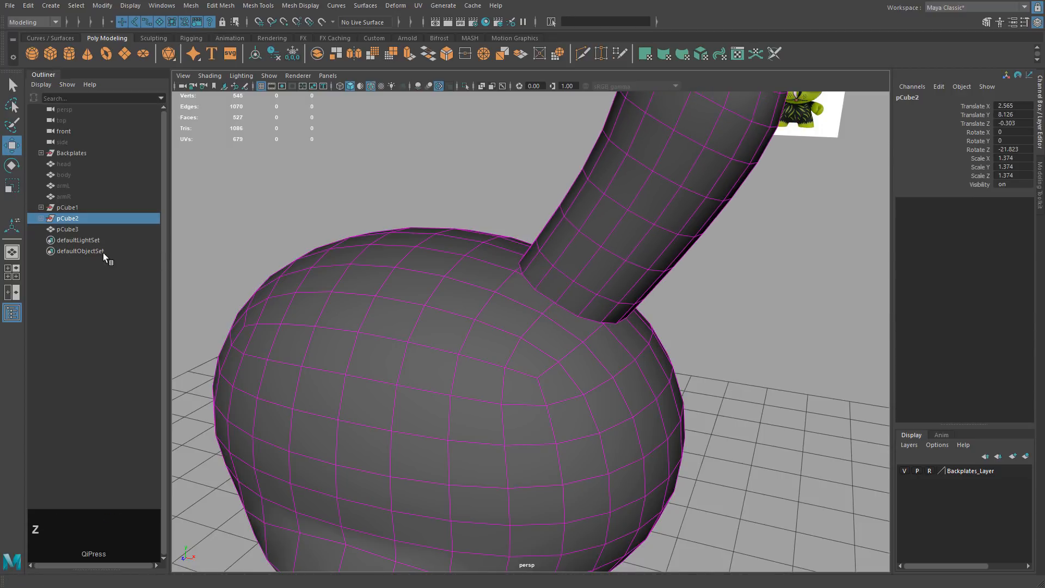
# Delete the construction history of the joined mesh pCube3
pyautogui.click(67, 228)
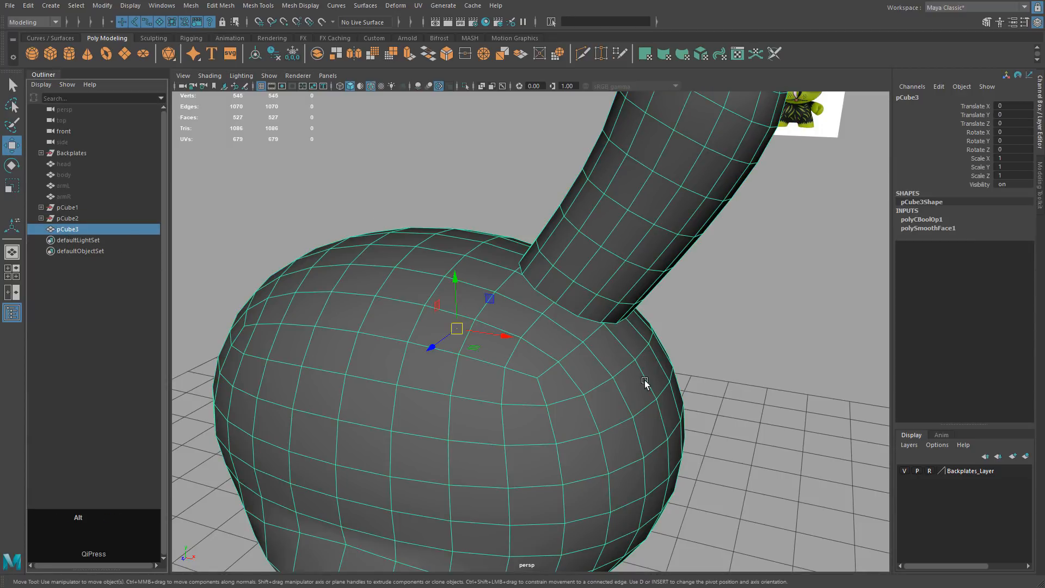
pyautogui.keyDown('alt'); pyautogui.moveTo(644, 380); pyautogui.dragTo(542, 387); pyautogui.keyUp('alt')
pyautogui.hotkey('alt', 'shift', 'd')
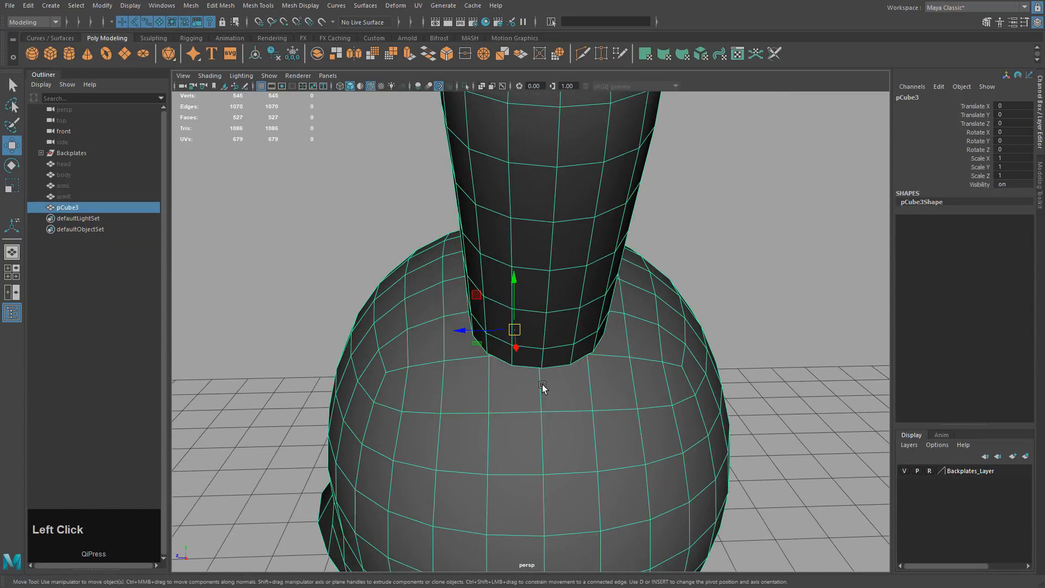
# Cut an edge with Multi-Cut from the ear's middle base vertex to the head vertex directly below it on the outer side
pyautogui.click(581, 55)
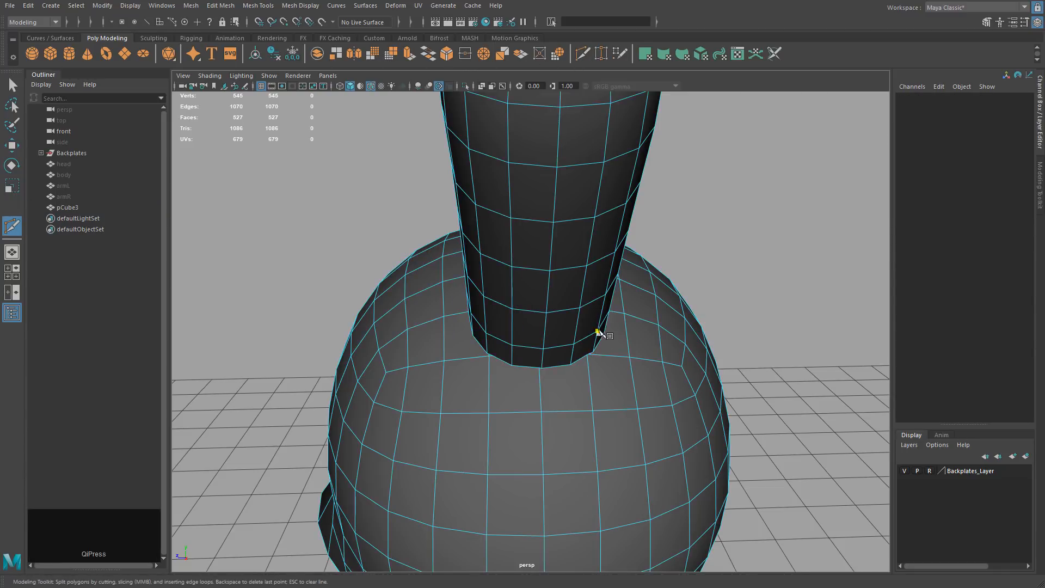
pyautogui.scroll(3, 599, 333)
pyautogui.click(523, 314)
pyautogui.click(523, 369)
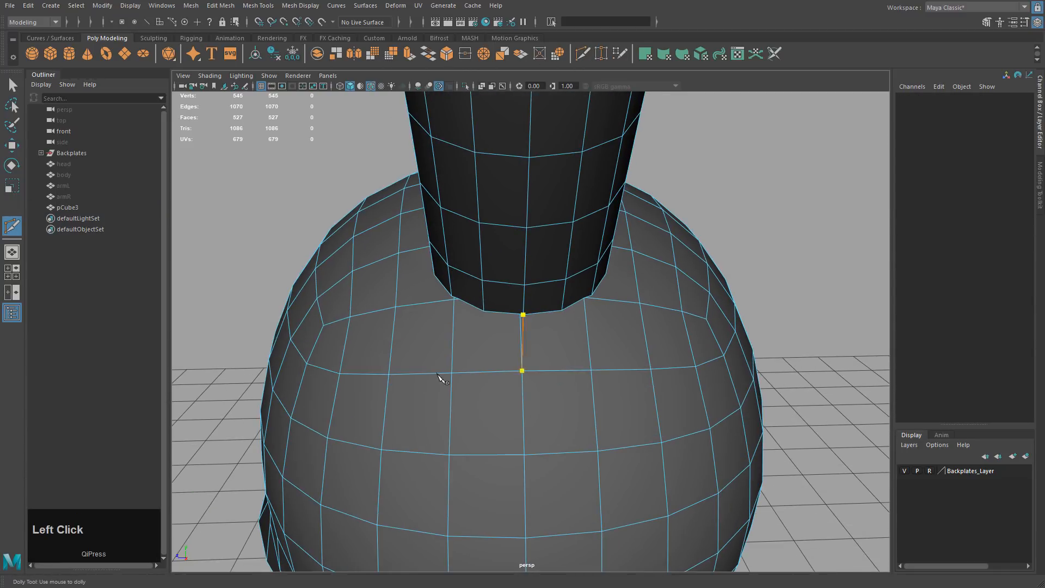
pyautogui.rightClick(550, 329)
# Delete the misaligned original edge and its vertex beside the new cut below the ear's base
pyautogui.keyDown('alt'); pyautogui.moveTo(569, 351); pyautogui.dragTo(524, 315); pyautogui.keyUp('alt')
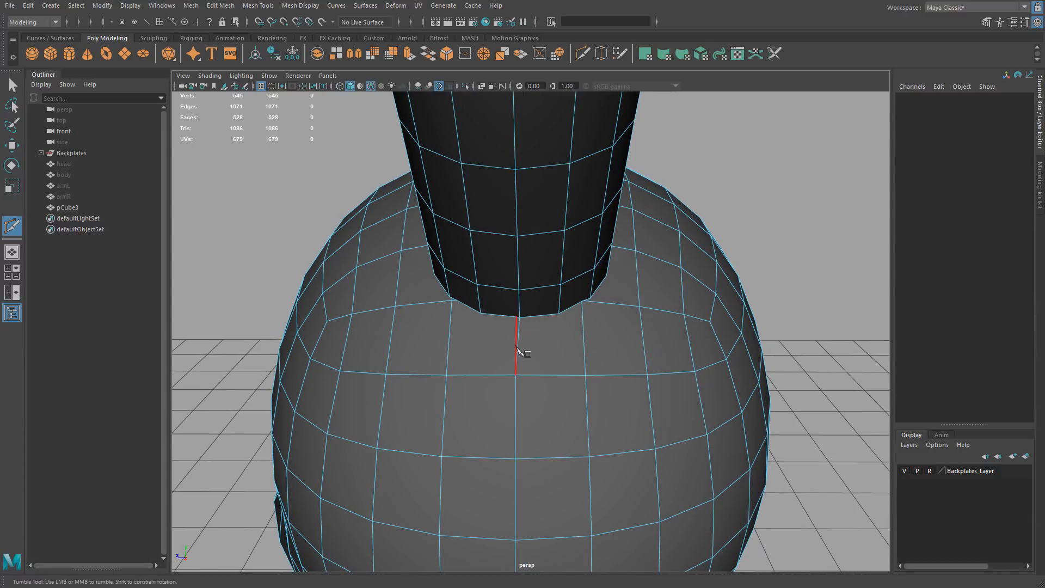
pyautogui.keyDown('alt'); pyautogui.moveTo(504, 358); pyautogui.dragTo(511, 348); pyautogui.keyUp('alt')
pyautogui.press('w')
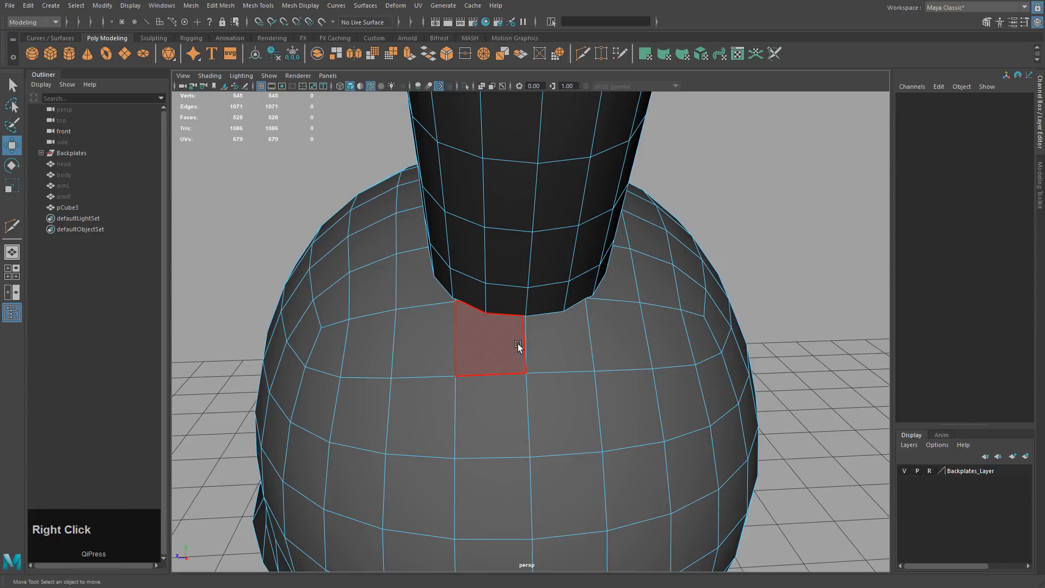
pyautogui.moveTo(518, 344); pyautogui.dragTo(521, 319, button='right')
pyautogui.click(522, 321)
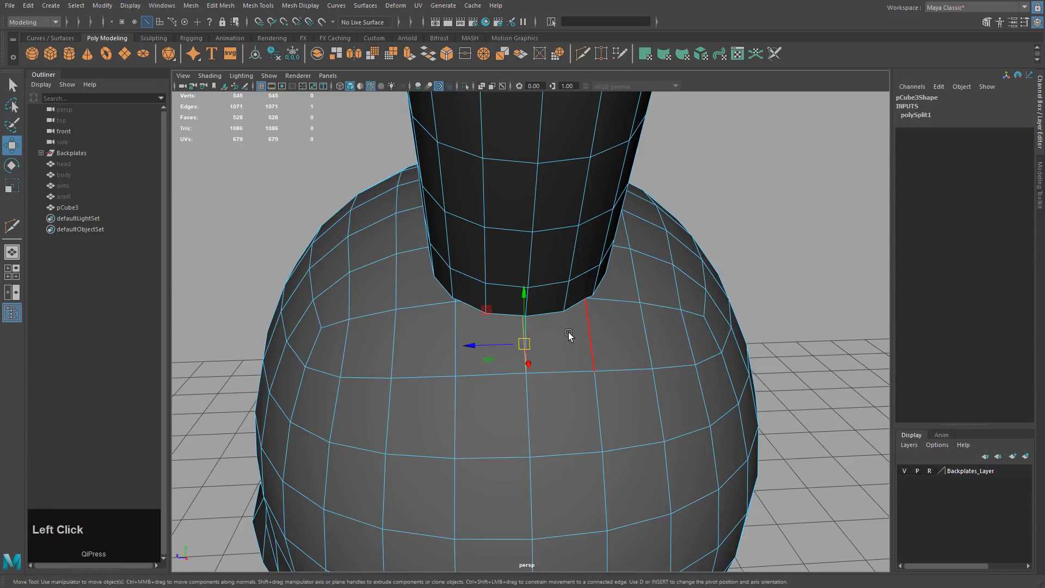
pyautogui.press('ctrl')
pyautogui.hotkey('ctrl', 'Delete')
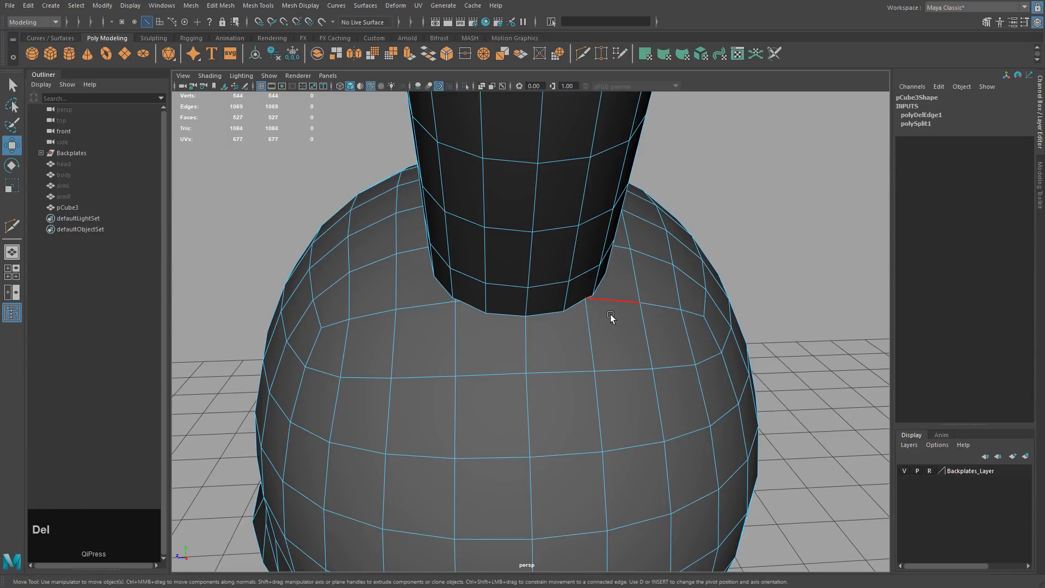
# Cut an edge with Multi-Cut from the ear's middle base vertex to the head vertex directly below it on the inner side
pyautogui.keyDown('alt'); pyautogui.moveTo(596, 328); pyautogui.dragTo(472, 252); pyautogui.keyUp('alt')
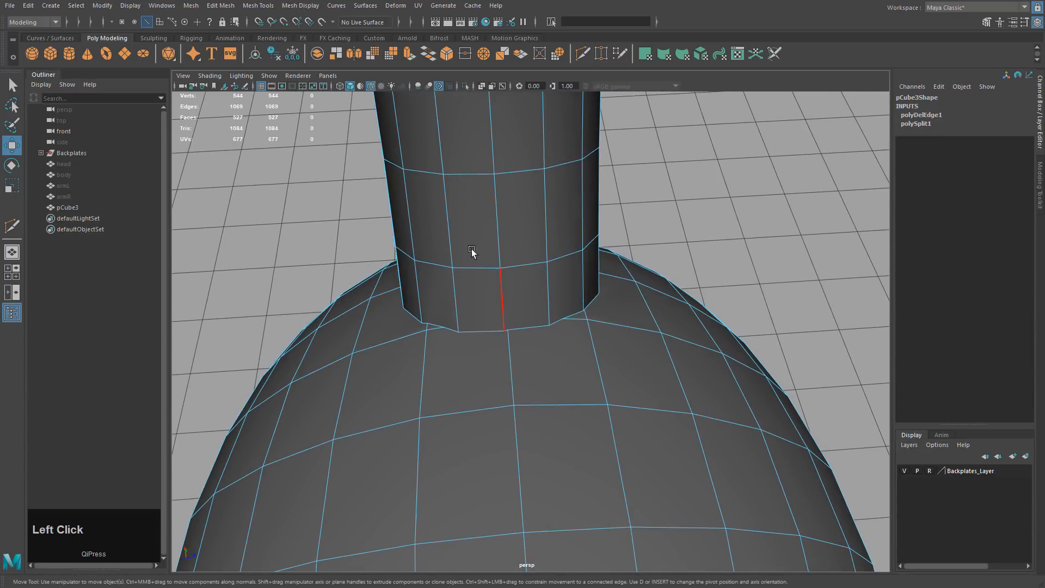
pyautogui.click(582, 53)
pyautogui.click(505, 330)
pyautogui.click(512, 405)
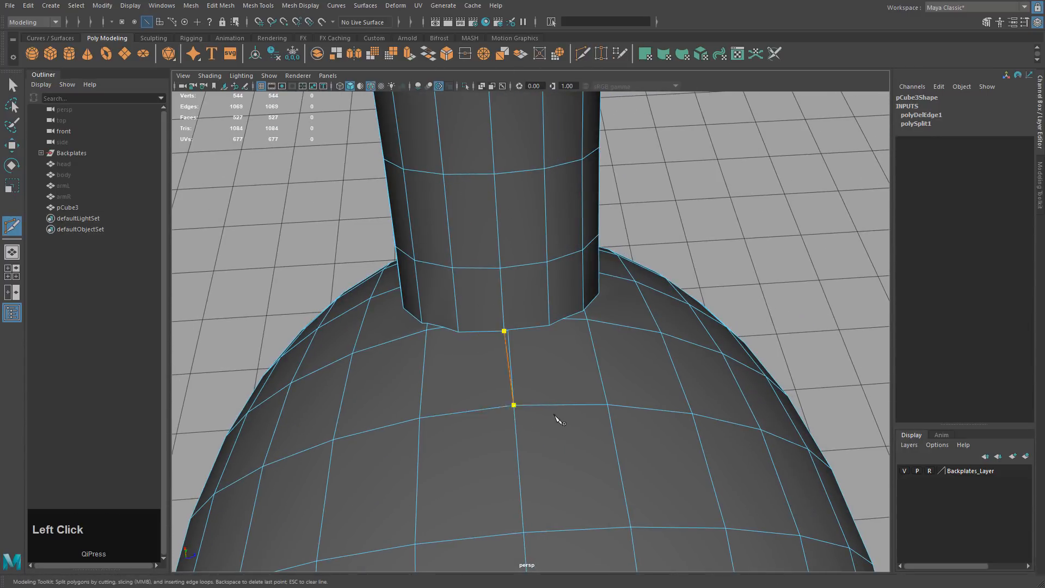
pyautogui.press('w')
# Delete the misaligned original edge beside the new cut below the ear's inner side
pyautogui.moveTo(510, 364); pyautogui.dragTo(510, 344, button='right')
pyautogui.click(510, 344)
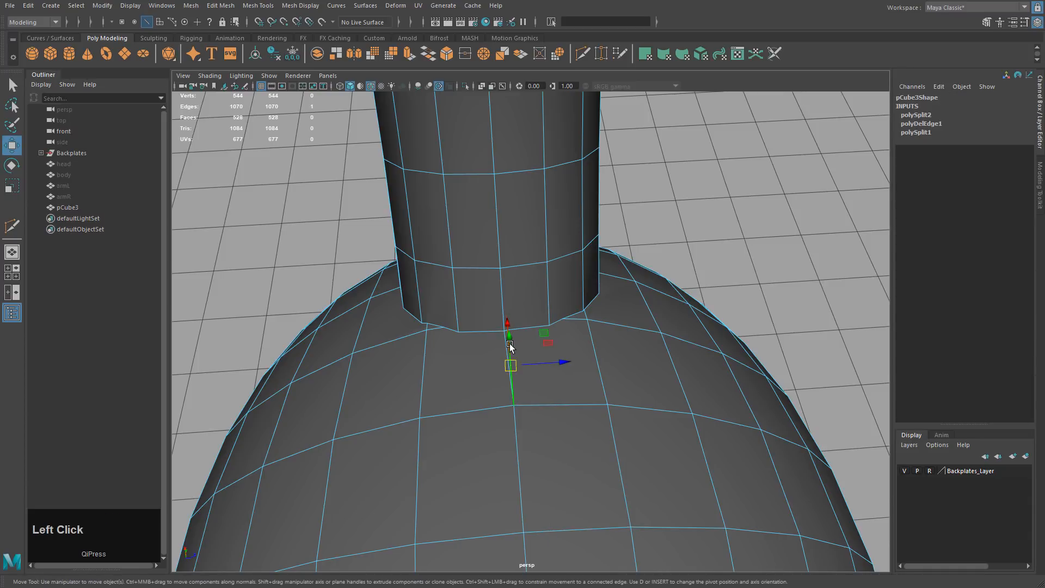
pyautogui.press('Delete')
# Cut an edge with Multi-Cut from the ear base vertex beside the outer middle one to its nearest head vertex
pyautogui.keyDown('alt'); pyautogui.moveTo(527, 331); pyautogui.dragTo(649, 277); pyautogui.keyUp('alt')
pyautogui.keyDown('alt'); pyautogui.moveTo(537, 328); pyautogui.dragTo(583, 325); pyautogui.keyUp('alt')
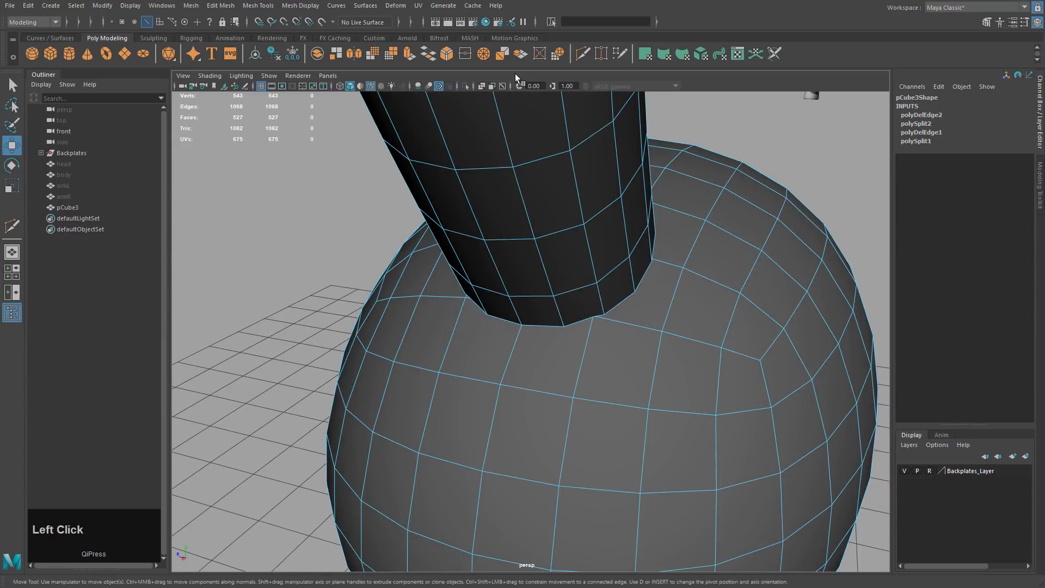
pyautogui.click(580, 54)
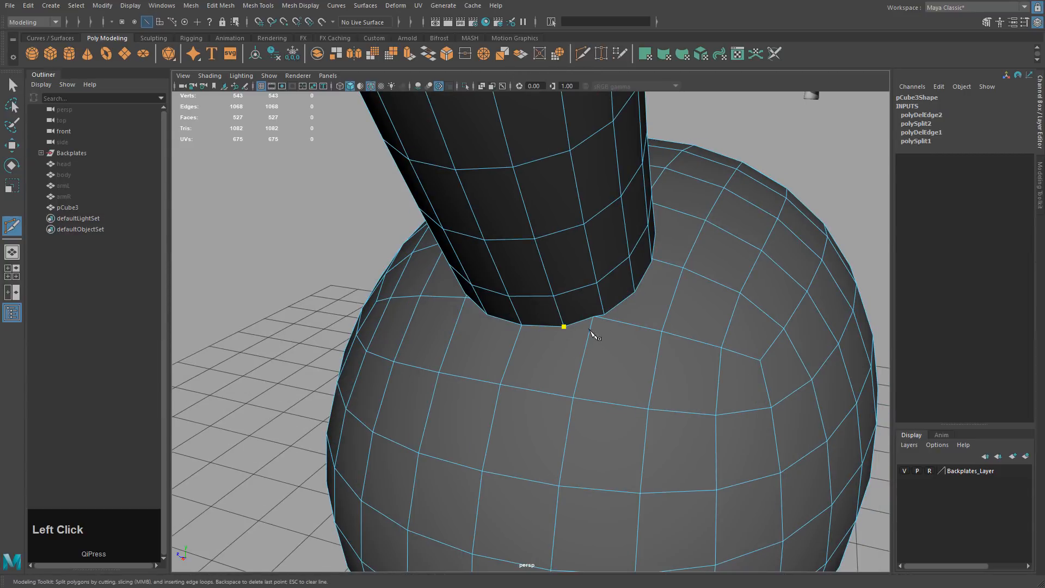
pyautogui.click(530, 460)
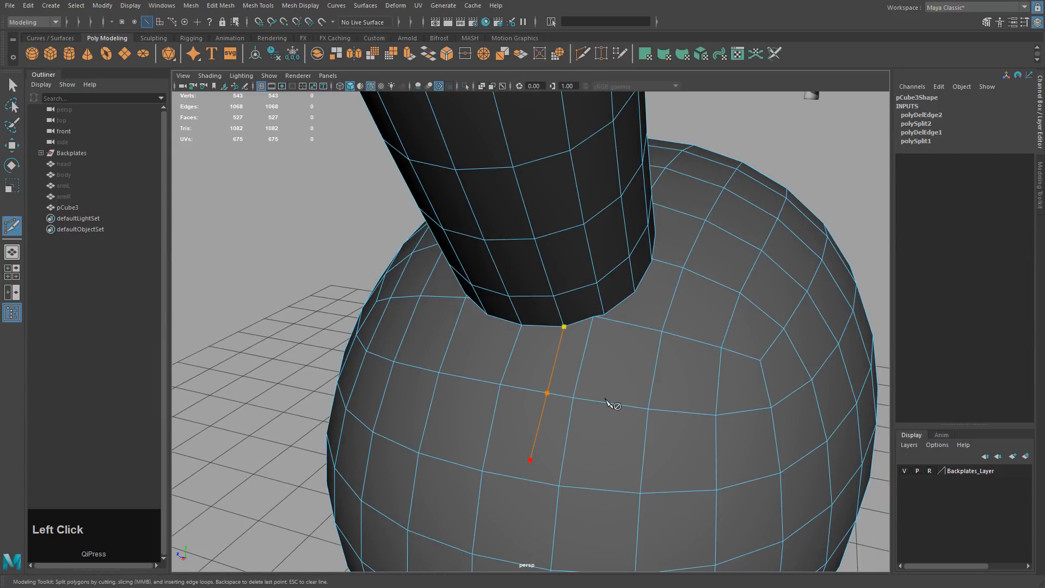
pyautogui.press('Delete')
pyautogui.click(574, 397)
pyautogui.press('Return')
# Continue around the ear's base, cutting across the old edge from the following base vertex to the next head vertex
pyautogui.click(604, 329)
pyautogui.keyDown('alt'); pyautogui.moveTo(598, 326); pyautogui.dragTo(672, 343, button='right'); pyautogui.keyUp('alt')
pyautogui.keyDown('alt'); pyautogui.moveTo(672, 343); pyautogui.dragTo(598, 326, button='middle'); pyautogui.keyUp('alt')
pyautogui.click(623, 424)
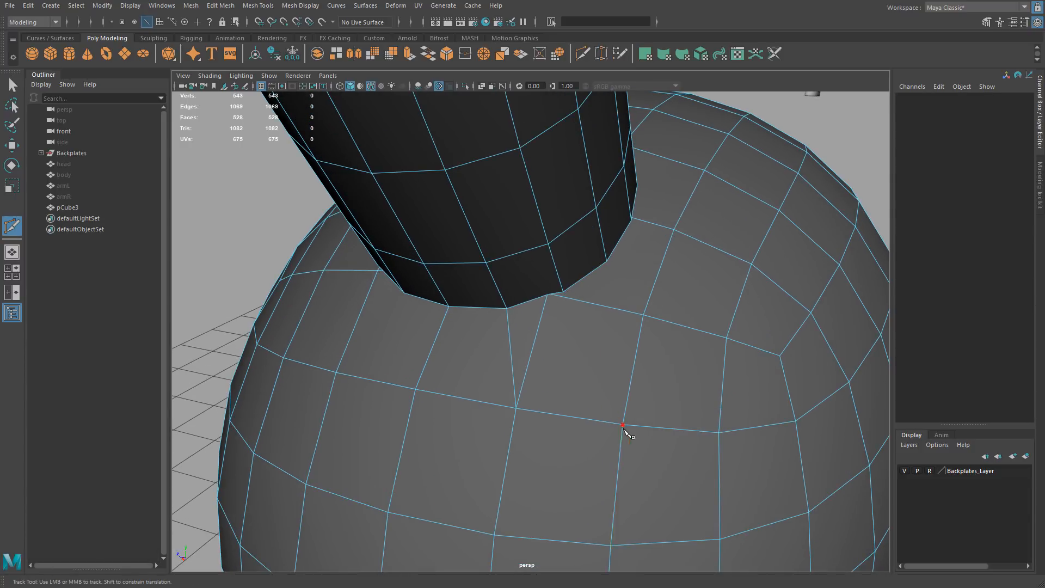
pyautogui.keyDown('alt'); pyautogui.moveTo(635, 425); pyautogui.dragTo(622, 416); pyautogui.keyUp('alt')
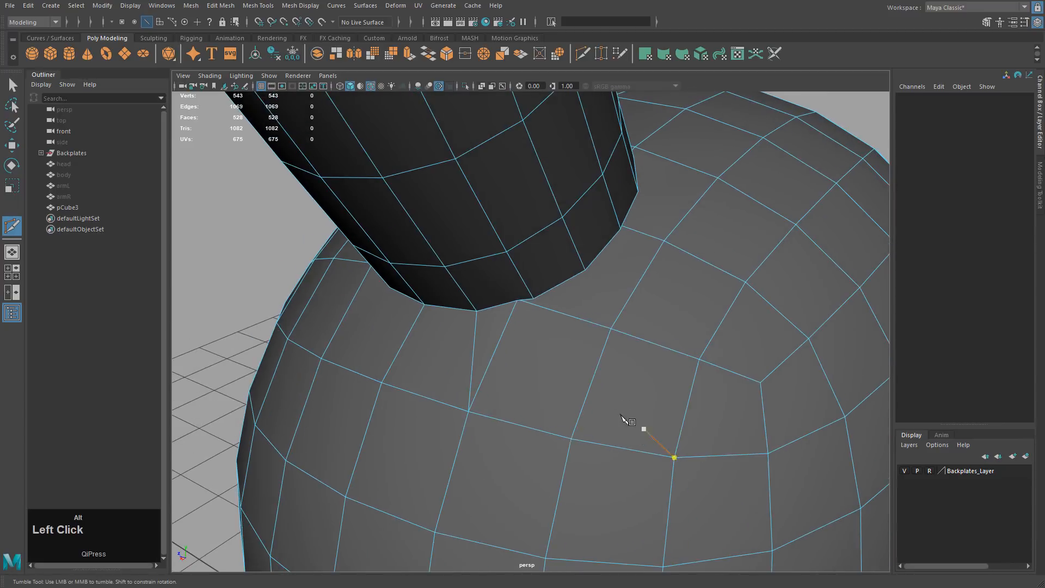
pyautogui.moveTo(554, 297); pyautogui.dragTo(499, 336)
pyautogui.moveTo(599, 376); pyautogui.dragTo(526, 485)
pyautogui.rightClick(632, 360)
# Cut an edge from the next base vertex at the ear's side down to the closest head vertex
pyautogui.keyDown('alt'); pyautogui.moveTo(632, 360); pyautogui.dragTo(604, 327); pyautogui.keyUp('alt')
pyautogui.click(562, 297)
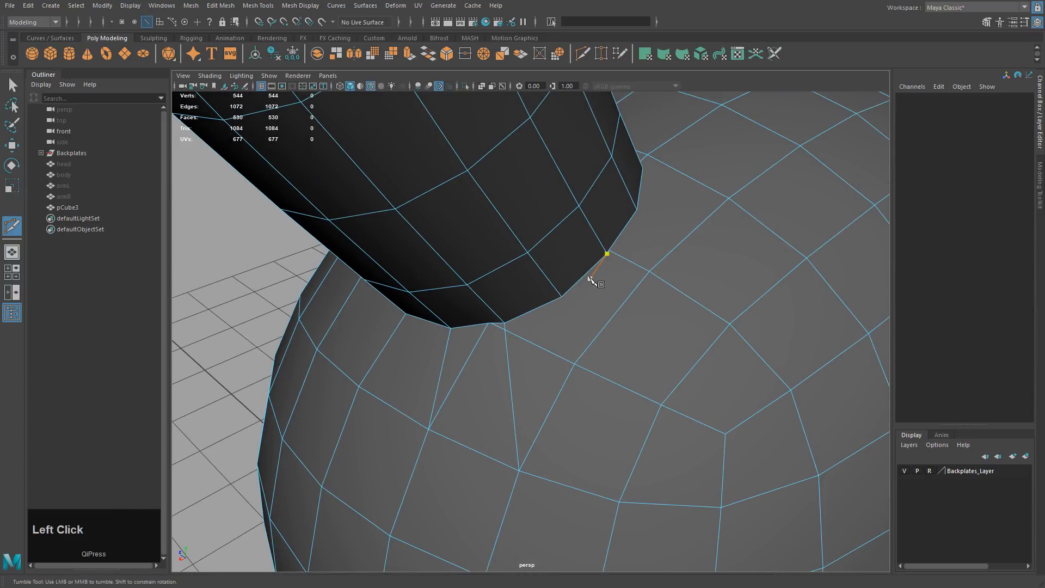
pyautogui.press('Delete')
pyautogui.click(564, 295)
pyautogui.click(574, 364)
pyautogui.rightClick(647, 308)
pyautogui.keyDown('alt'); pyautogui.moveTo(647, 307); pyautogui.dragTo(561, 309); pyautogui.keyUp('alt')
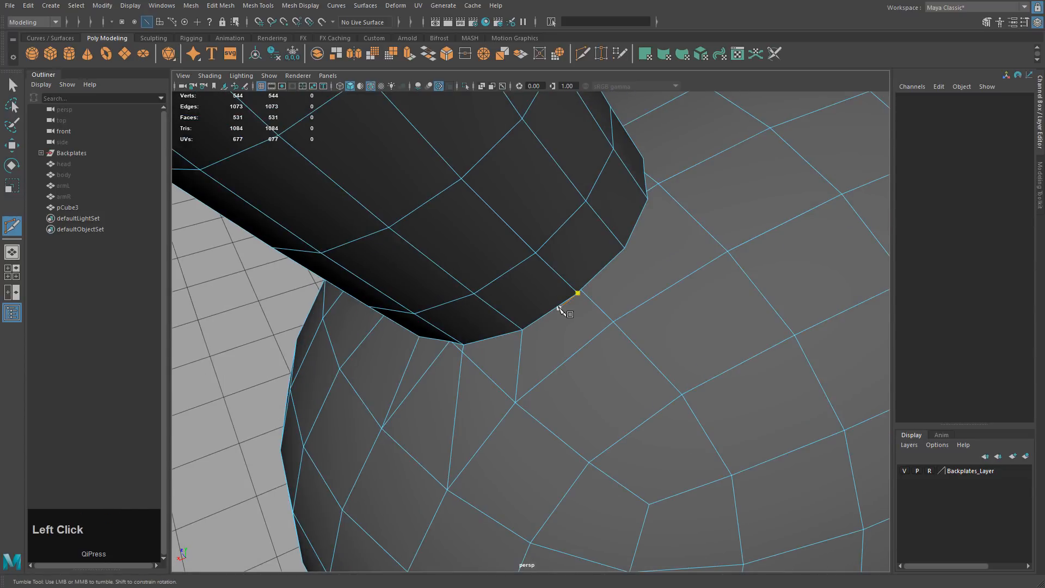
# Cut edges from the next two ear base vertices along the side, each to its own corresponding head vertex
pyautogui.press('Delete')
pyautogui.click(577, 293)
pyautogui.click(613, 322)
pyautogui.rightClick(657, 301)
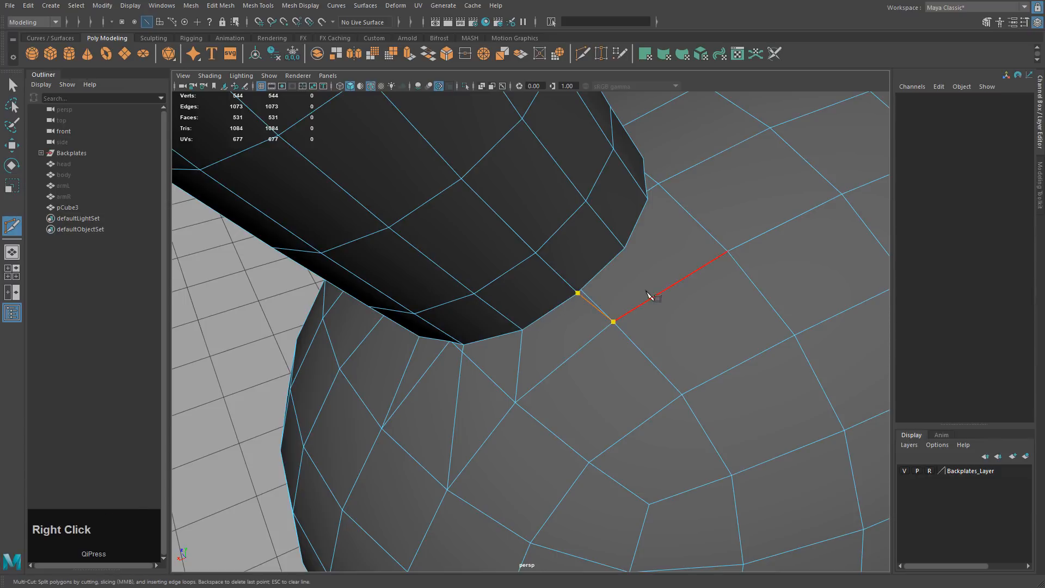
pyautogui.click(625, 249)
pyautogui.click(727, 251)
pyautogui.rightClick(744, 248)
# Cut edges from two more ear base vertices, approaching the inner side, to the corresponding head vertices
pyautogui.keyDown('alt'); pyautogui.moveTo(735, 285); pyautogui.dragTo(566, 293); pyautogui.keyUp('alt')
pyautogui.keyDown('alt'); pyautogui.moveTo(626, 128); pyautogui.dragTo(564, 330); pyautogui.keyUp('alt')
pyautogui.click(579, 319)
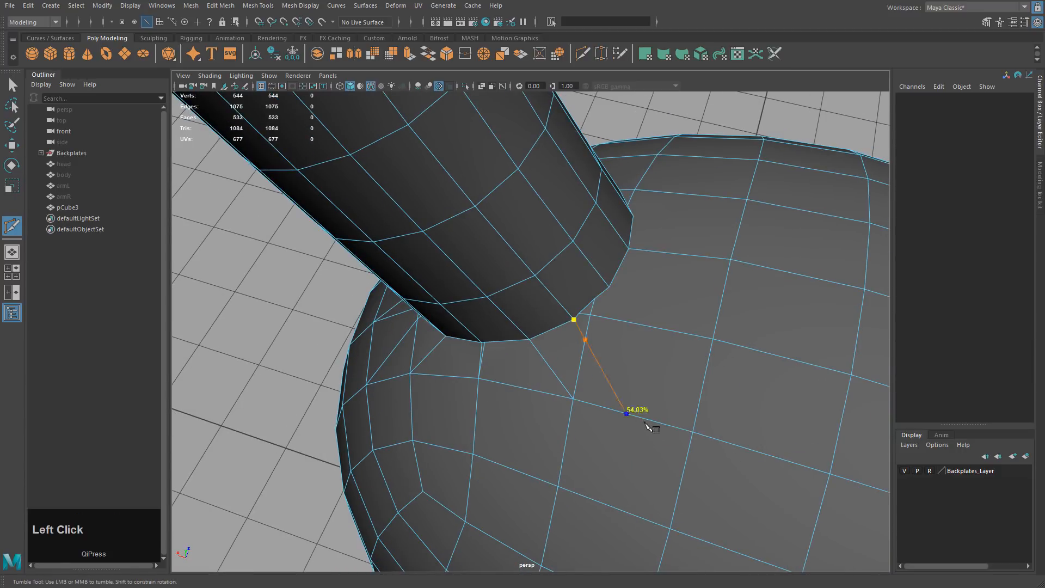
pyautogui.rightClick(712, 427)
pyautogui.keyDown('alt'); pyautogui.moveTo(711, 427); pyautogui.dragTo(599, 355); pyautogui.keyUp('alt')
pyautogui.click(569, 311)
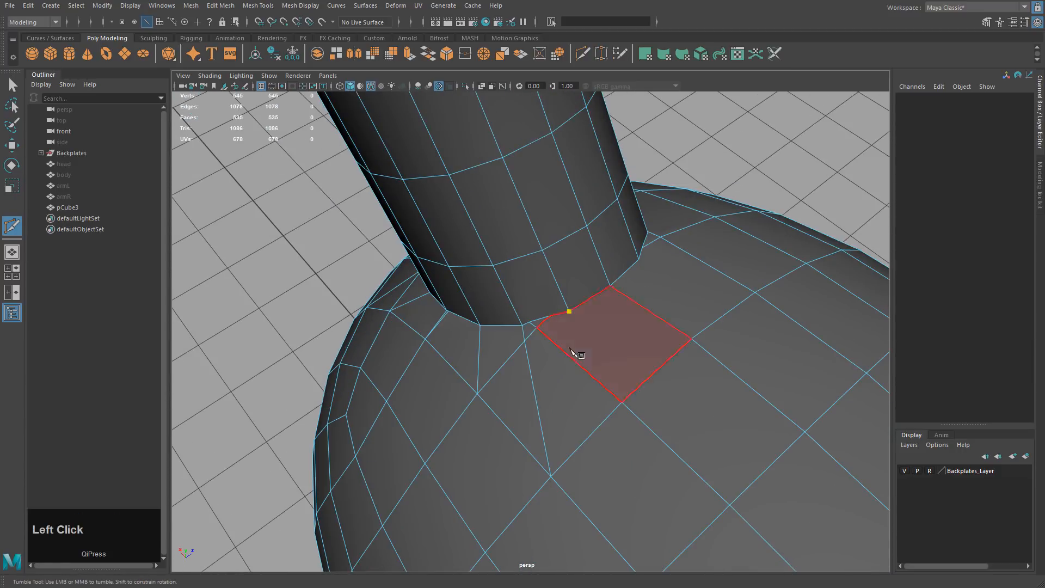
pyautogui.click(621, 402)
pyautogui.rightClick(642, 291)
pyautogui.keyDown('alt'); pyautogui.moveTo(642, 292); pyautogui.dragTo(546, 295); pyautogui.keyUp('alt')
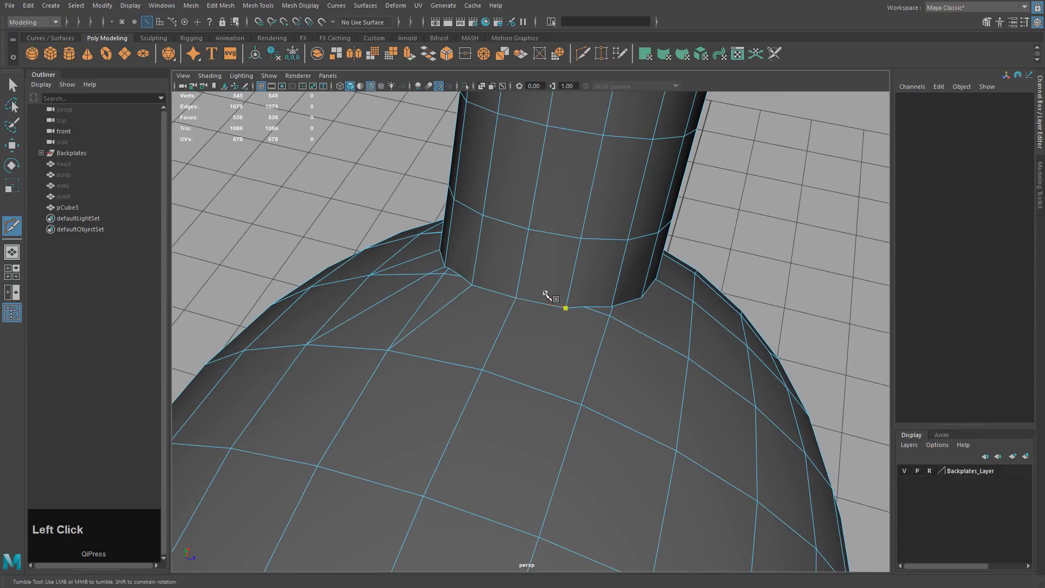
# Cut edges from two ear base vertices past the inner middle, crossing the old edge where needed, to the head vertices below
pyautogui.click(567, 308)
pyautogui.click(581, 403)
pyautogui.rightClick(622, 434)
pyautogui.keyDown('alt'); pyautogui.moveTo(623, 433); pyautogui.dragTo(528, 312); pyautogui.keyUp('alt')
pyautogui.click(516, 306)
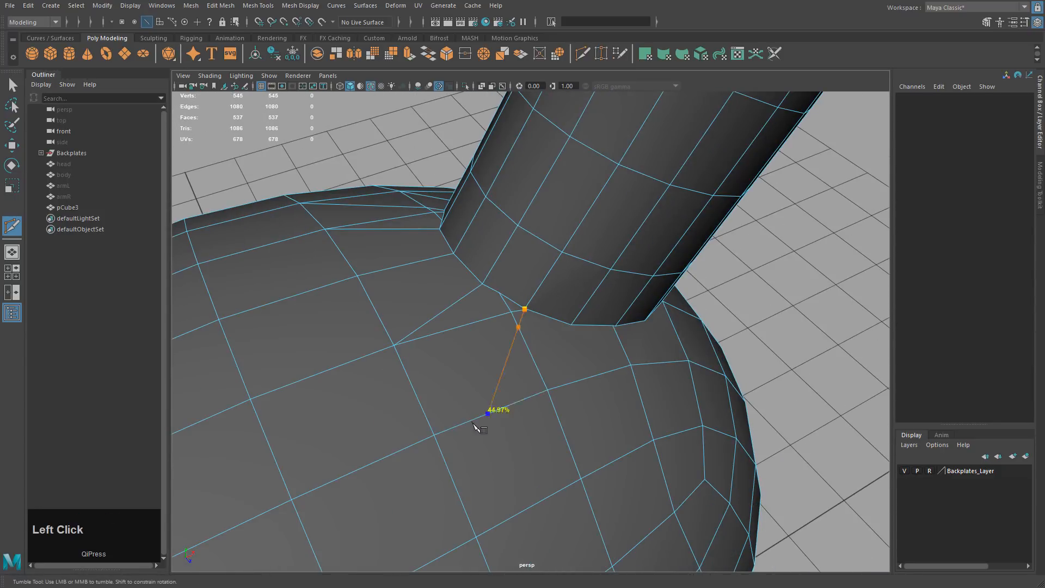
pyautogui.click(434, 434)
pyautogui.keyDown('alt'); pyautogui.moveTo(543, 378); pyautogui.dragTo(500, 335); pyautogui.keyUp('alt')
pyautogui.rightClick(500, 336)
# Cut edges from two ear base vertices on the far side to the closest head vertices
pyautogui.click(497, 288)
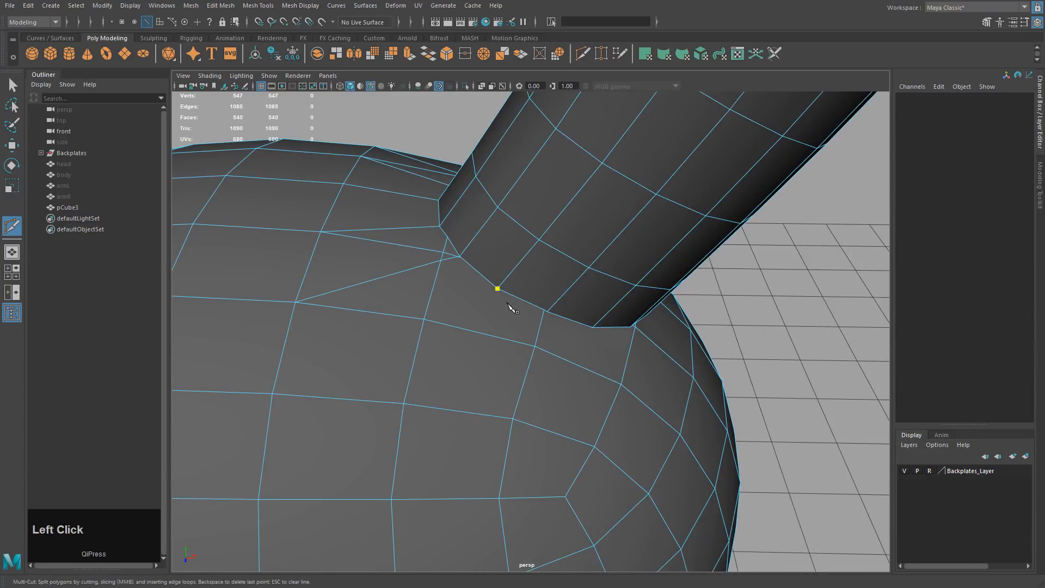
pyautogui.click(424, 319)
pyautogui.rightClick(341, 317)
pyautogui.click(547, 311)
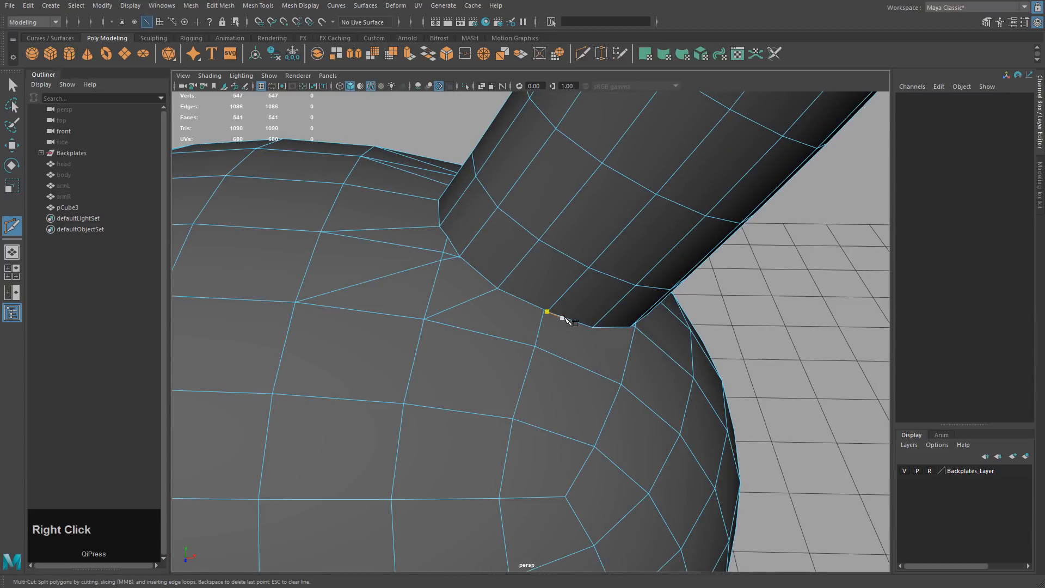
pyautogui.click(536, 346)
pyautogui.rightClick(539, 340)
# Connect the last two unconnected ear base vertices to the head vertices below them, closing the ring of cuts
pyautogui.click(593, 328)
pyautogui.rightClick(655, 398)
pyautogui.keyDown('alt'); pyautogui.moveTo(655, 397); pyautogui.dragTo(539, 360); pyautogui.keyUp('alt')
pyautogui.click(474, 423)
pyautogui.rightClick(578, 380)
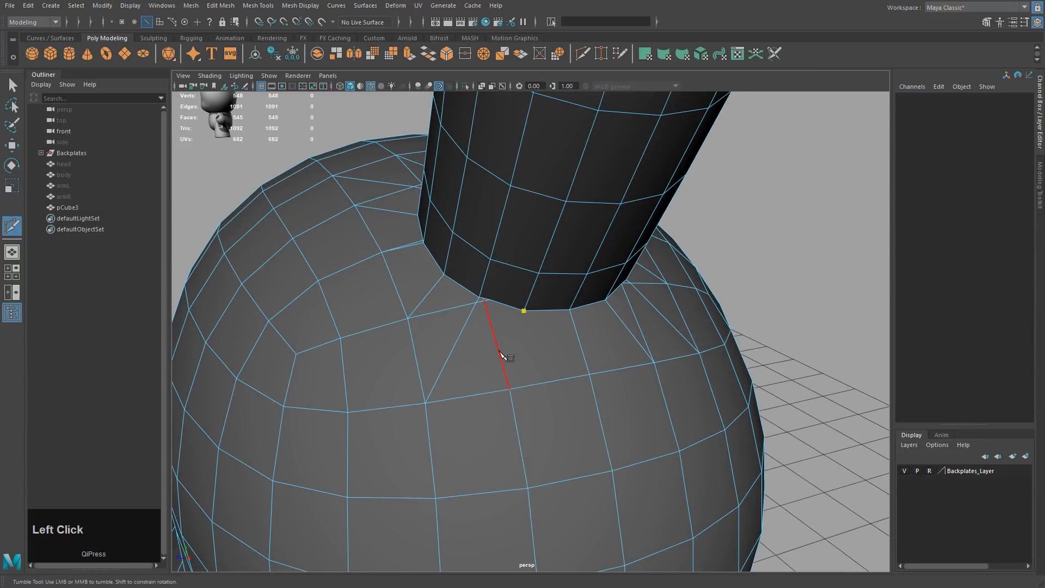
pyautogui.click(509, 390)
pyautogui.rightClick(548, 392)
# Examine the new cuts and the leftover original edges all around the ear's base
pyautogui.scroll(3, 432, 319)
pyautogui.press('q')
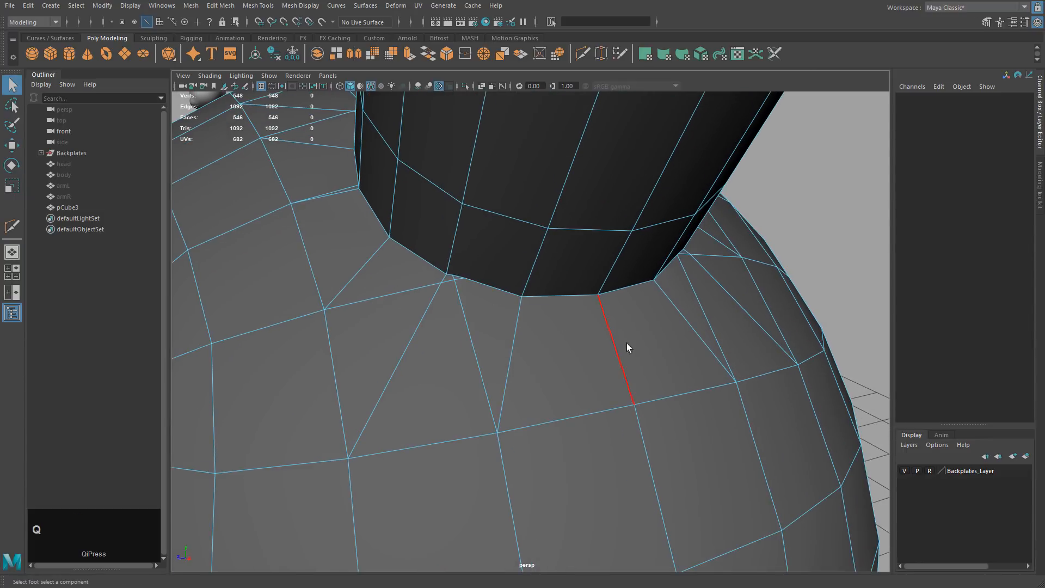
pyautogui.keyDown('alt'); pyautogui.moveTo(627, 347); pyautogui.dragTo(582, 332); pyautogui.keyUp('alt')
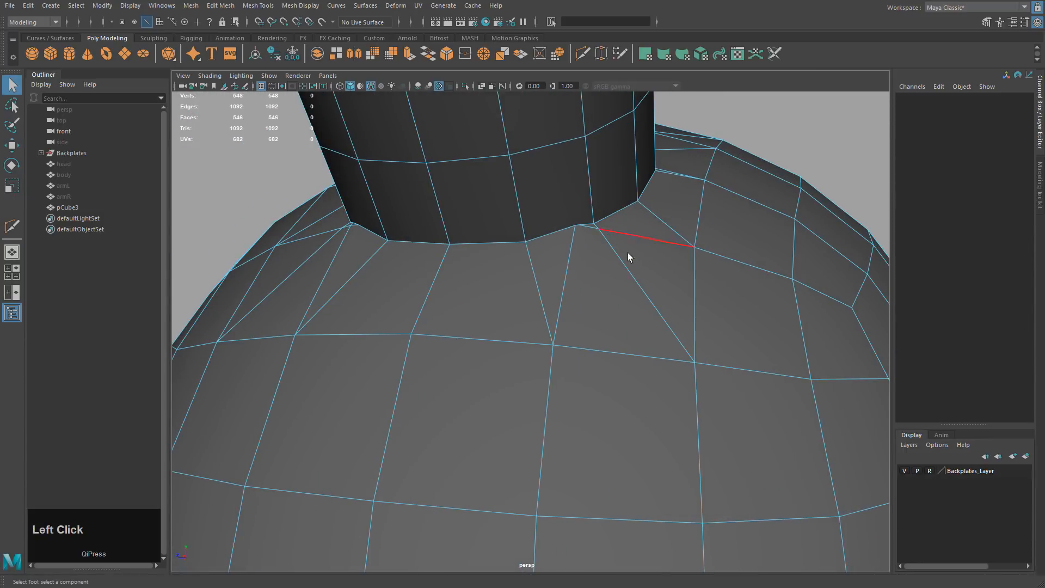
pyautogui.keyDown('alt'); pyautogui.moveTo(489, 275); pyautogui.dragTo(414, 207); pyautogui.keyUp('alt')
pyautogui.keyDown('alt'); pyautogui.moveTo(456, 237); pyautogui.dragTo(393, 235); pyautogui.keyUp('alt')
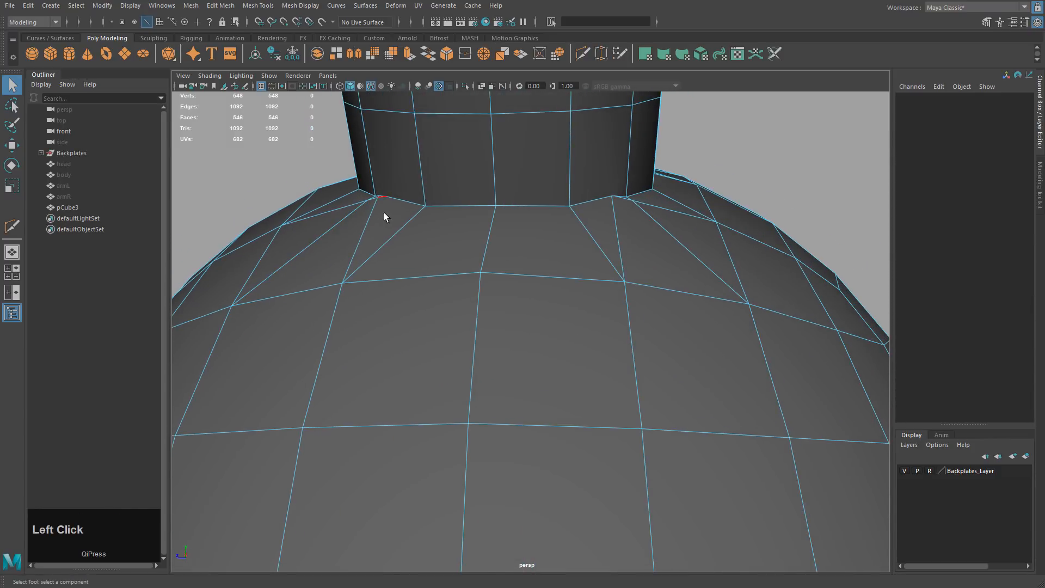
pyautogui.keyDown('alt'); pyautogui.moveTo(700, 256); pyautogui.dragTo(663, 284); pyautogui.keyUp('alt')
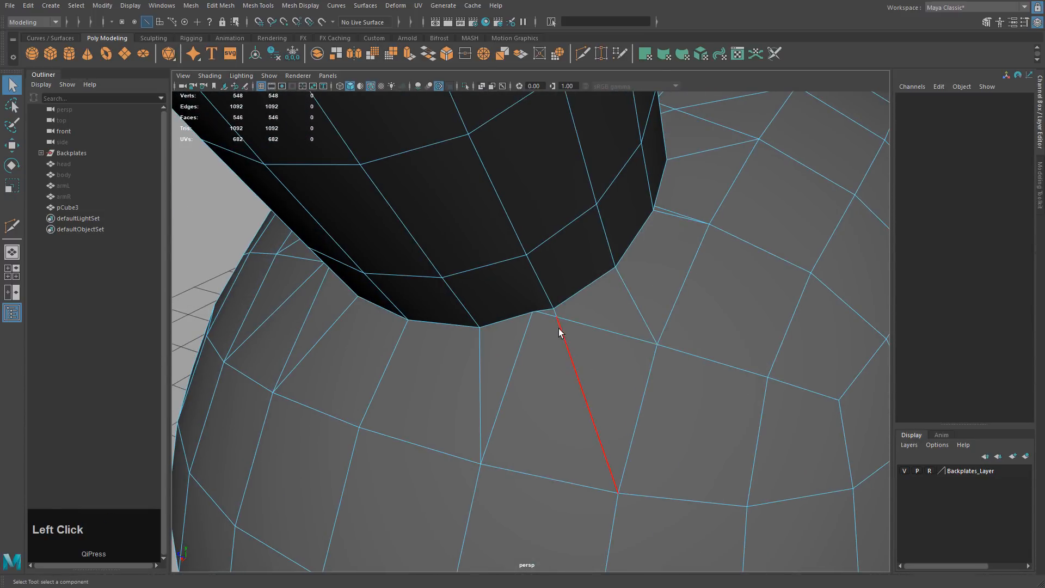
pyautogui.moveTo(608, 303); pyautogui.dragTo(612, 284, button='right')
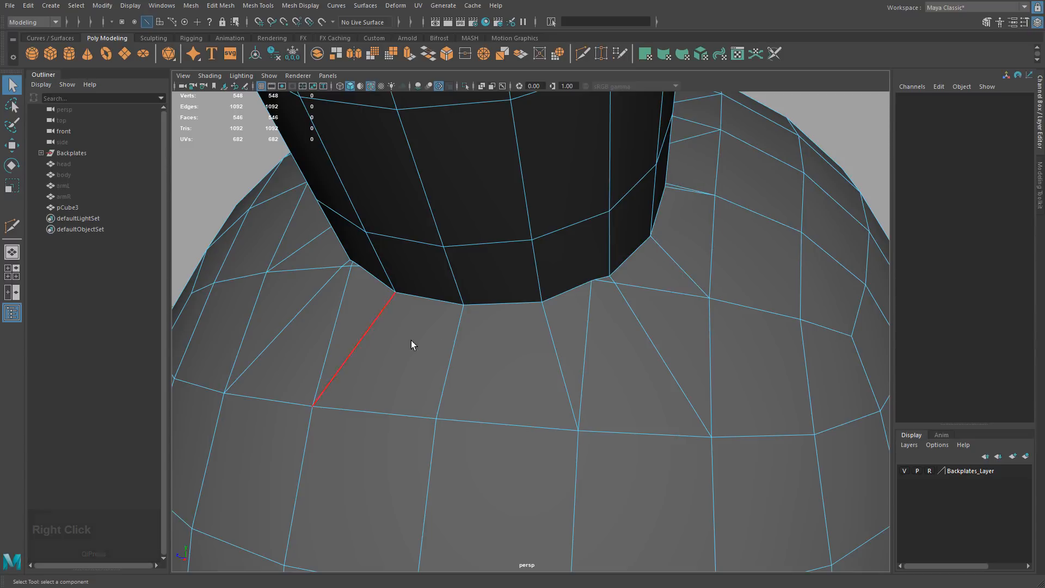
pyautogui.keyDown('alt'); pyautogui.moveTo(642, 327); pyautogui.dragTo(366, 321); pyautogui.keyUp('alt')
pyautogui.scroll(-3, 665, 279)
pyautogui.keyDown('alt'); pyautogui.moveTo(633, 254); pyautogui.dragTo(457, 275); pyautogui.keyUp('alt')
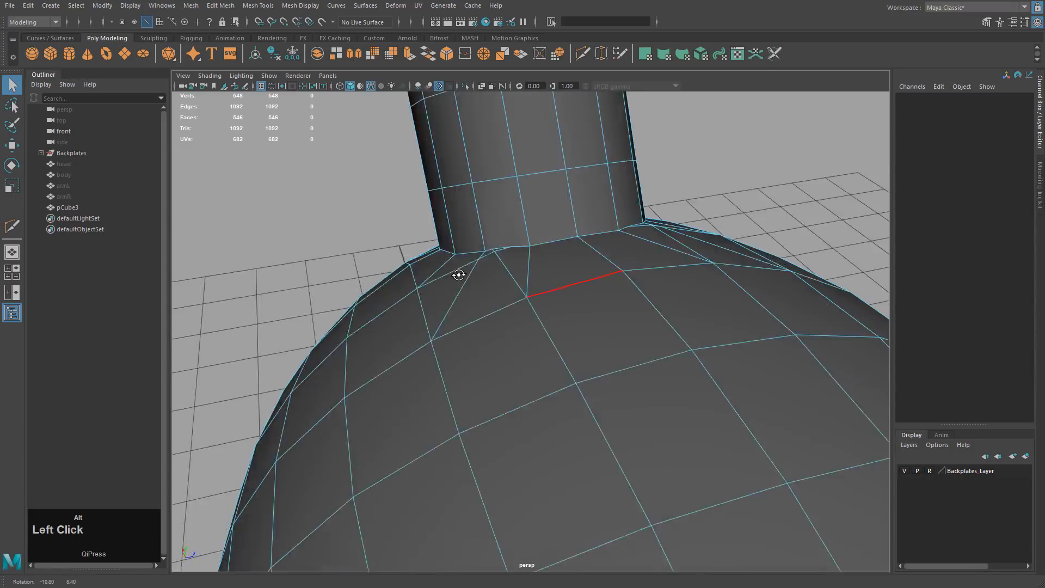
pyautogui.scroll(6, 525, 299)
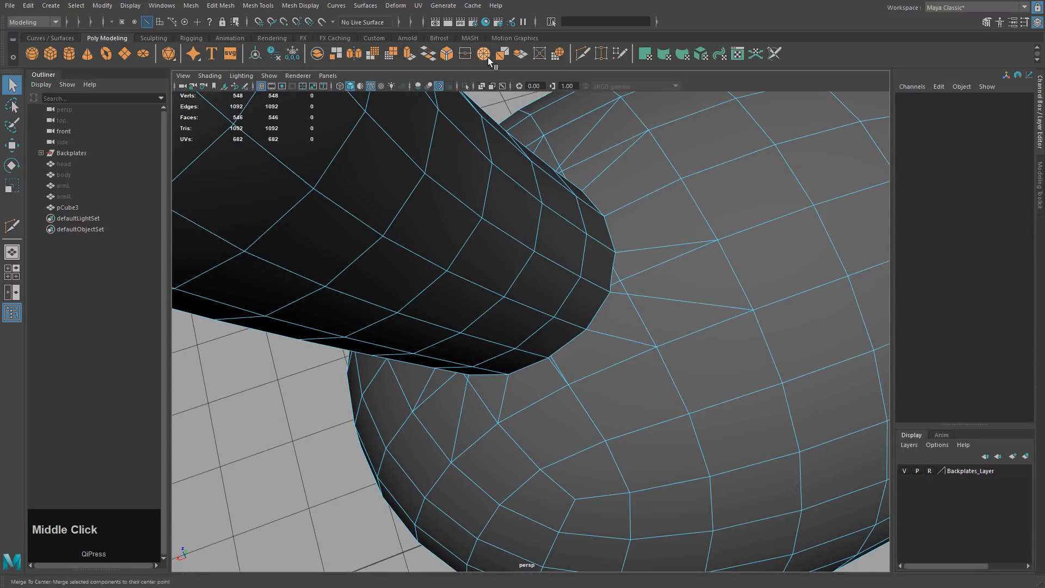
pyautogui.click(583, 54)
pyautogui.click(681, 178)
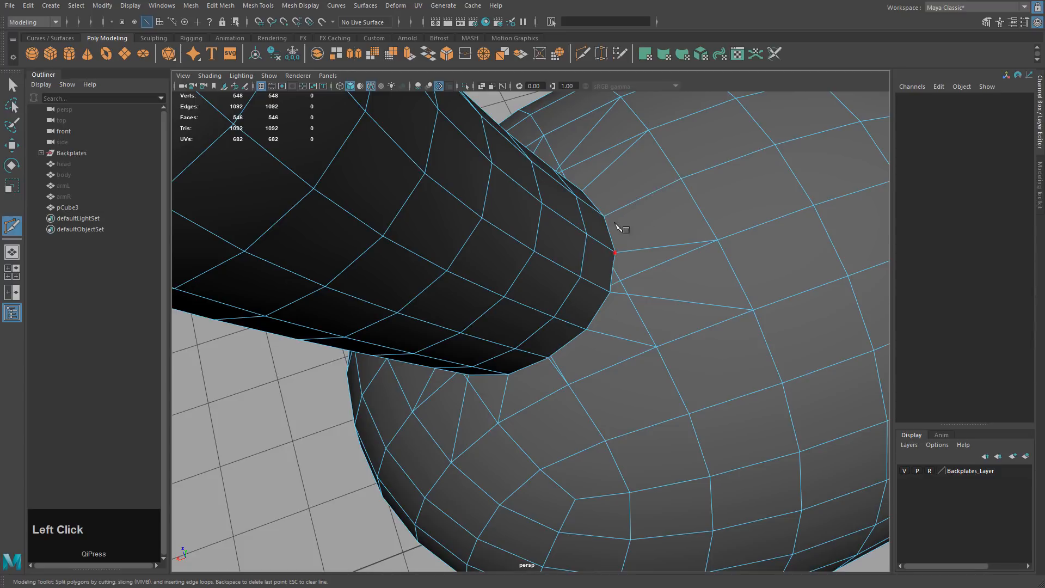
pyautogui.keyDown('alt'); pyautogui.moveTo(626, 276); pyautogui.dragTo(577, 322); pyautogui.keyUp('alt')
pyautogui.press('w')
# Delete the leftover short edges touching the ear's base and the old edge running down from them on one side
pyautogui.rightClick(579, 321)
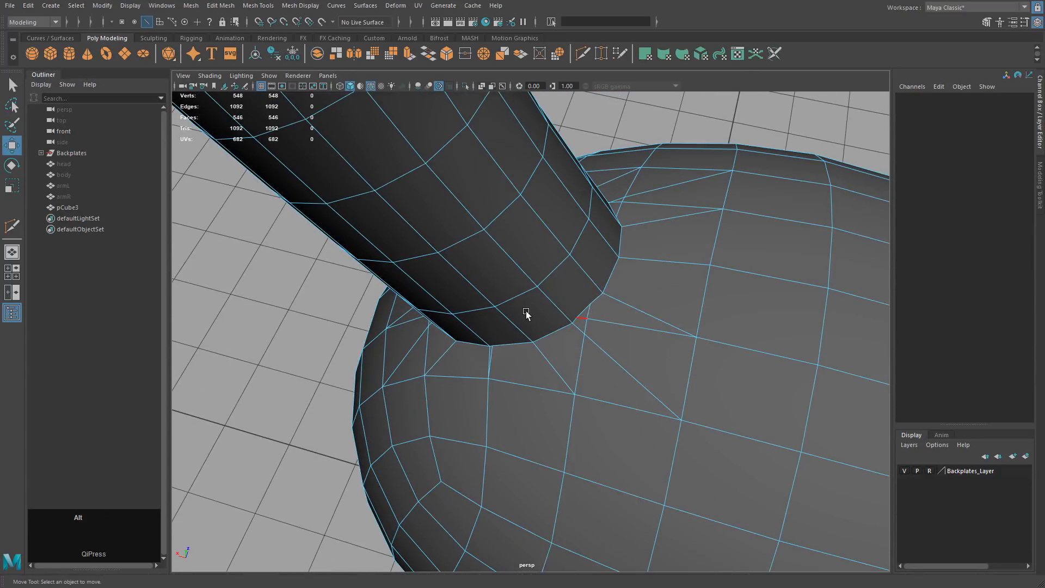
pyautogui.scroll(4, 526, 315)
pyautogui.click(634, 304)
pyautogui.press('q')
pyautogui.keyDown('shift'); pyautogui.click(649, 289); pyautogui.keyUp('shift')
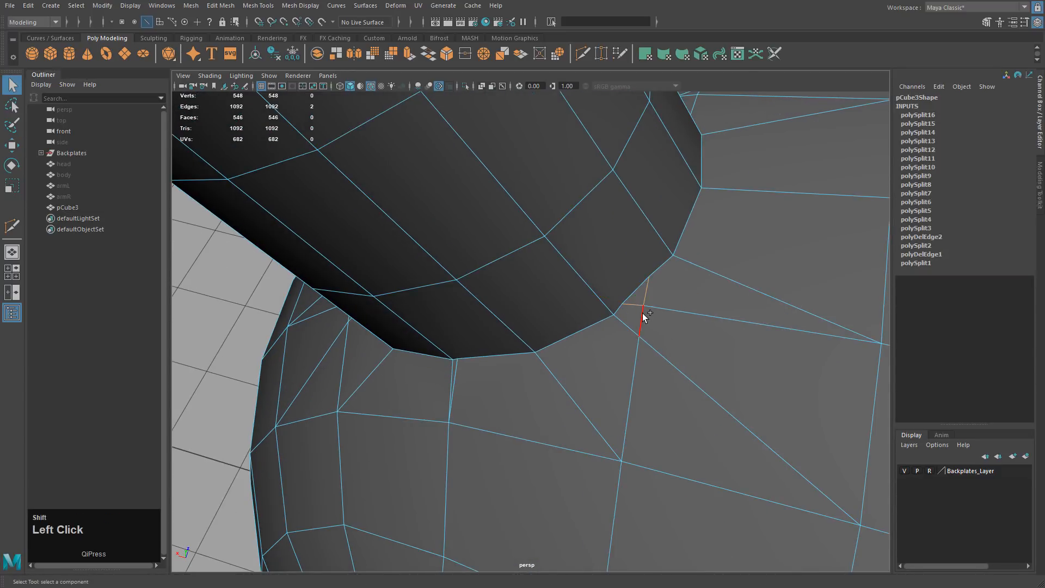
pyautogui.keyDown('shift'); pyautogui.click(653, 308); pyautogui.keyUp('shift')
pyautogui.press('Delete')
pyautogui.click(634, 357)
pyautogui.press('Delete')
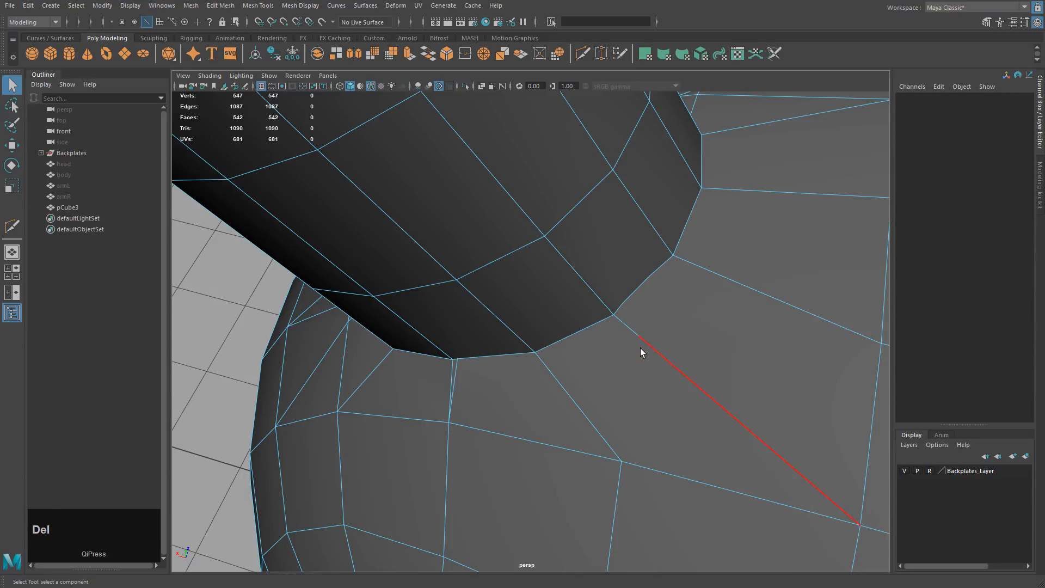
pyautogui.keyDown('alt'); pyautogui.moveTo(640, 348); pyautogui.dragTo(664, 277); pyautogui.keyUp('alt')
pyautogui.moveTo(705, 182); pyautogui.dragTo(671, 179, button='right')
pyautogui.keyDown('alt'); pyautogui.moveTo(672, 178); pyautogui.dragTo(620, 184); pyautogui.keyUp('alt')
pyautogui.click(633, 194)
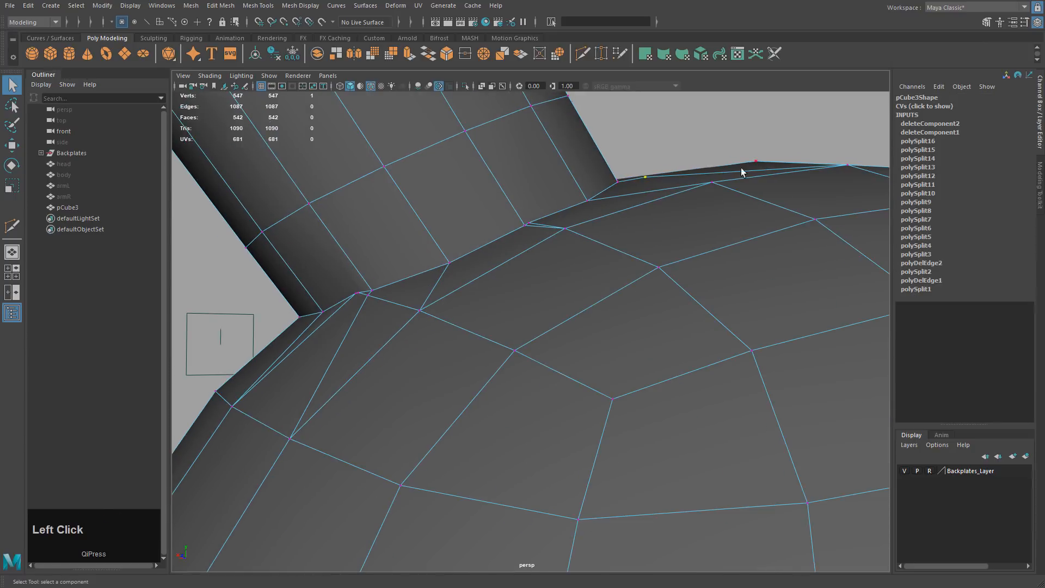
pyautogui.keyDown('alt'); pyautogui.moveTo(683, 212); pyautogui.dragTo(636, 280); pyautogui.keyUp('alt')
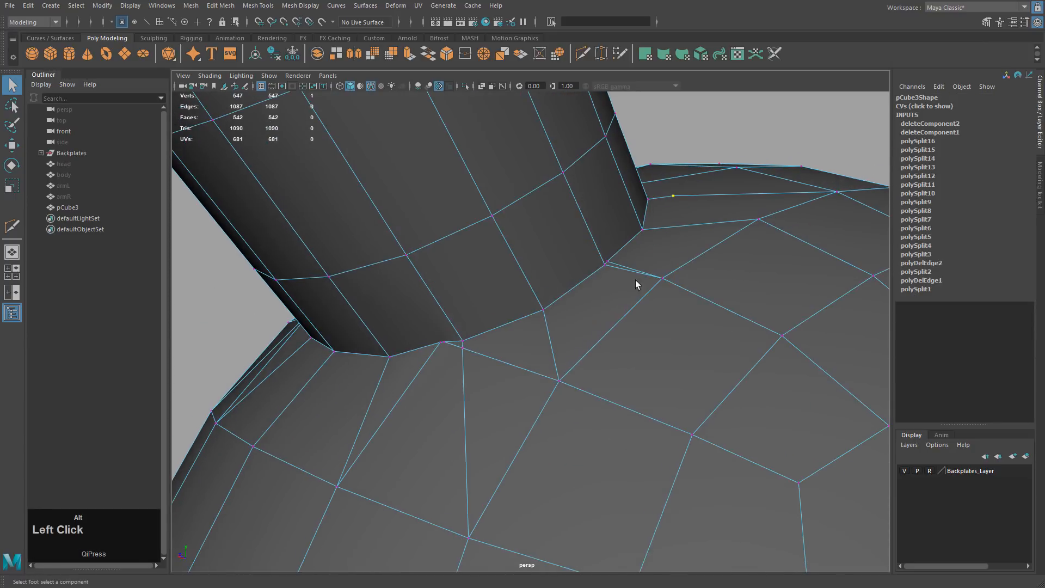
# Select the remaining misaligned original edges and short leftover segments around the ear's base and delete them together
pyautogui.moveTo(636, 279); pyautogui.dragTo(626, 250, button='right')
pyautogui.click(634, 269)
pyautogui.keyDown('alt'); pyautogui.moveTo(634, 269); pyautogui.dragTo(587, 322); pyautogui.keyUp('alt')
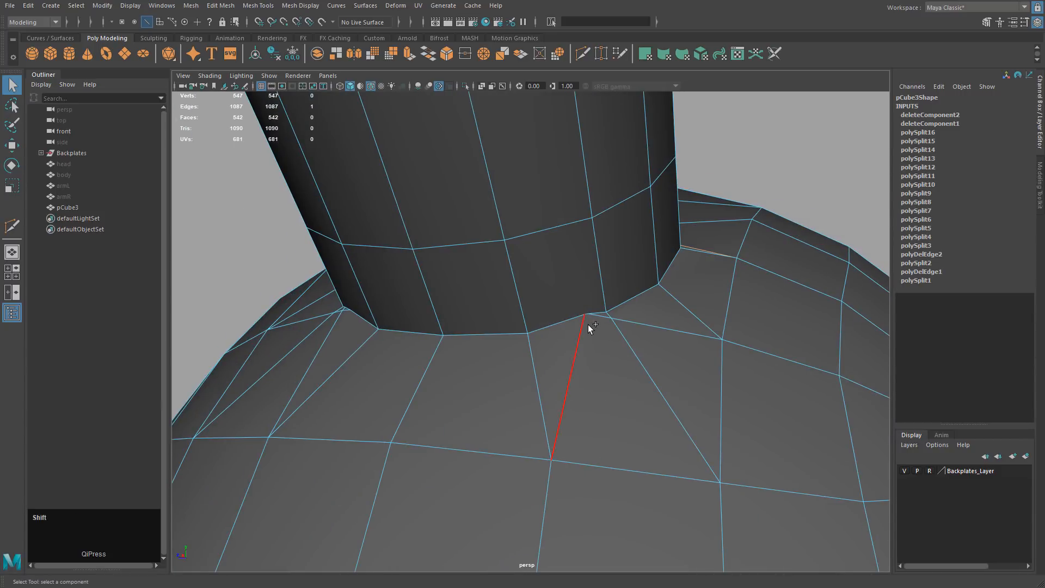
pyautogui.keyDown('shift'); pyautogui.click(587, 325); pyautogui.keyUp('shift')
pyautogui.keyDown('shift'); pyautogui.click(598, 319); pyautogui.keyUp('shift')
pyautogui.keyDown('shift'); pyautogui.click(610, 321); pyautogui.keyUp('shift')
pyautogui.keyDown('alt'); pyautogui.moveTo(469, 354); pyautogui.dragTo(537, 368); pyautogui.keyUp('alt')
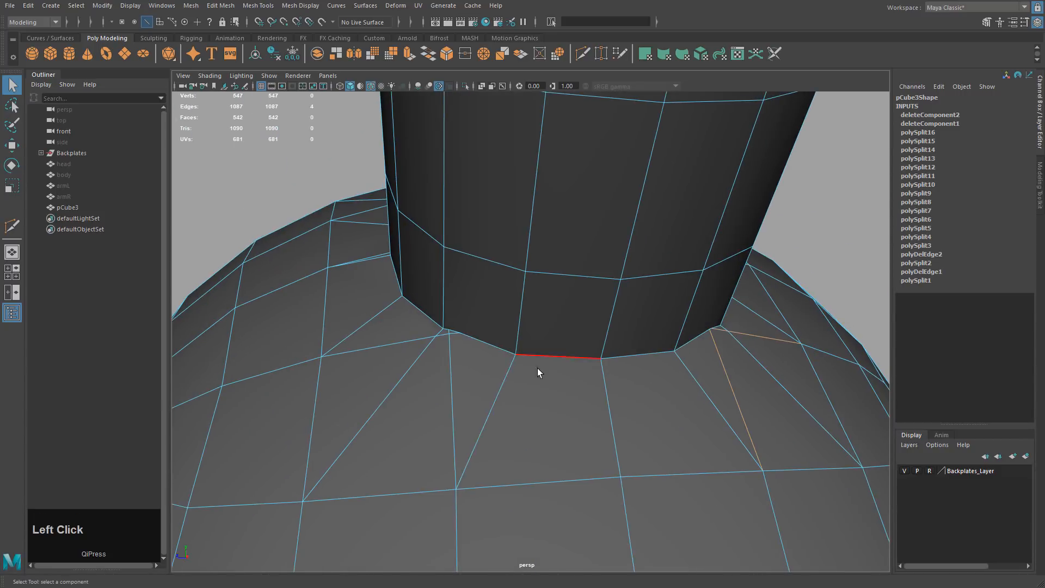
pyautogui.keyDown('shift'); pyautogui.click(457, 347); pyautogui.keyUp('shift')
pyautogui.keyDown('alt'); pyautogui.moveTo(338, 314); pyautogui.dragTo(412, 332); pyautogui.keyUp('alt')
pyautogui.keyDown('alt'); pyautogui.moveTo(418, 284); pyautogui.dragTo(414, 328); pyautogui.keyUp('alt')
pyautogui.keyDown('shift'); pyautogui.click(414, 329); pyautogui.keyUp('shift')
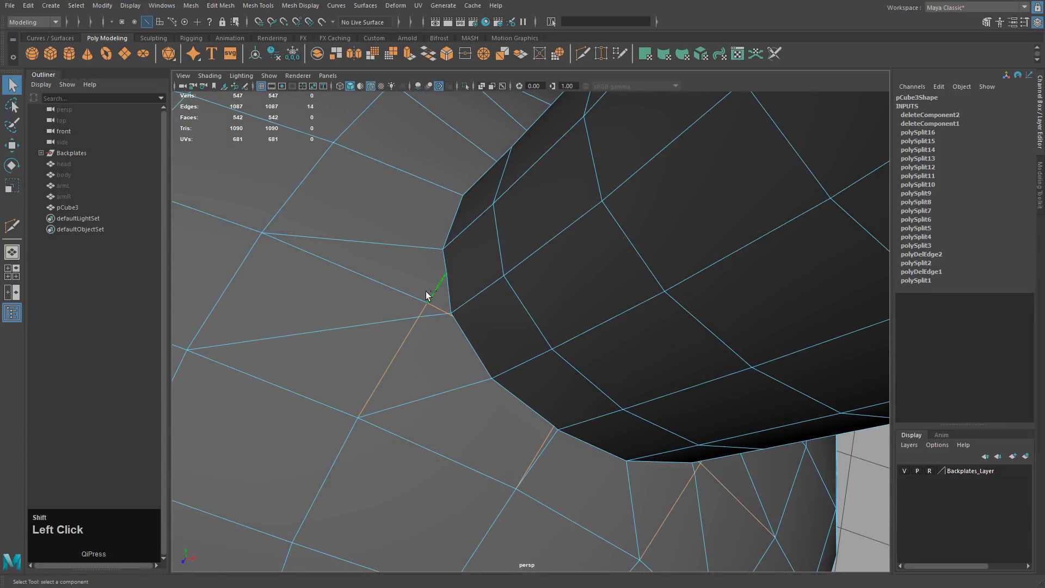
pyautogui.keyDown('alt'); pyautogui.moveTo(459, 286); pyautogui.dragTo(482, 339); pyautogui.keyUp('alt')
pyautogui.press('Delete')
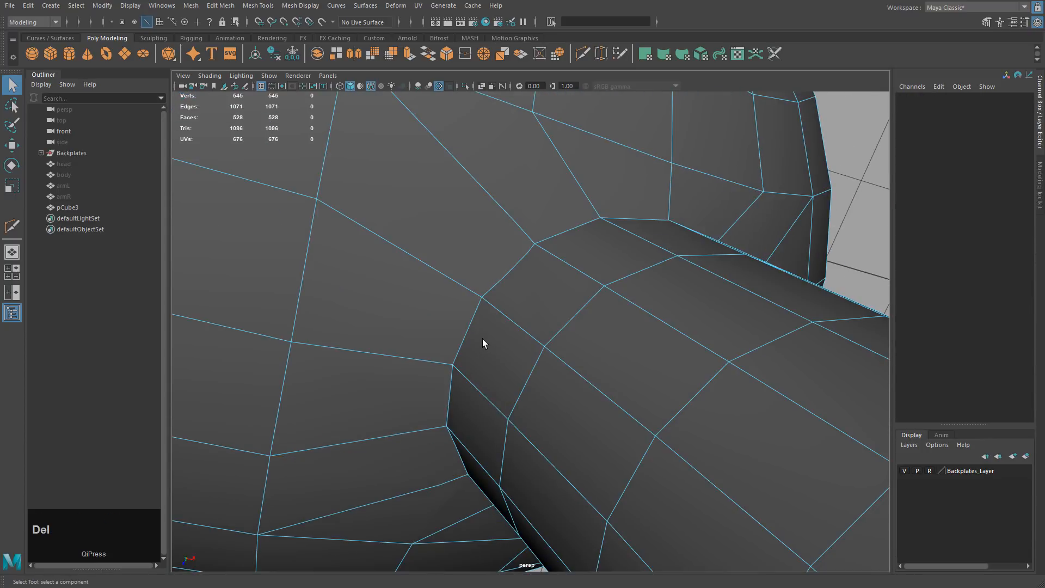
# Cut the first short segments of a support loop on the head, close around the ear's base, with Multi-Cut
pyautogui.keyDown('alt'); pyautogui.moveTo(563, 386); pyautogui.dragTo(480, 307); pyautogui.keyUp('alt')
pyautogui.click(580, 58)
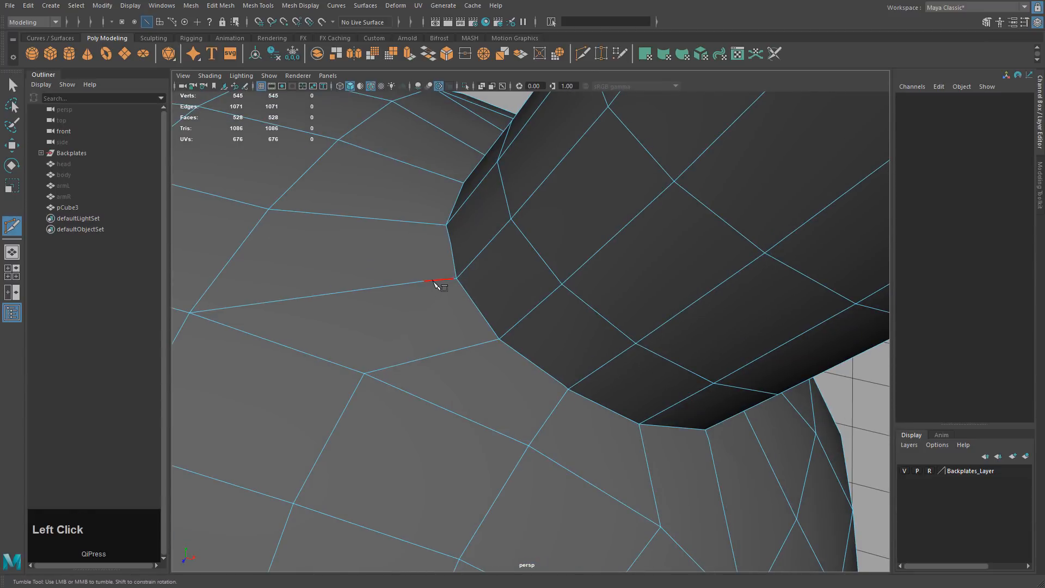
pyautogui.click(435, 282)
pyautogui.keyDown('alt'); pyautogui.moveTo(435, 282); pyautogui.dragTo(443, 345); pyautogui.keyUp('alt')
pyautogui.keyDown('alt'); pyautogui.moveTo(443, 345); pyautogui.dragTo(415, 343, button='middle'); pyautogui.keyUp('alt')
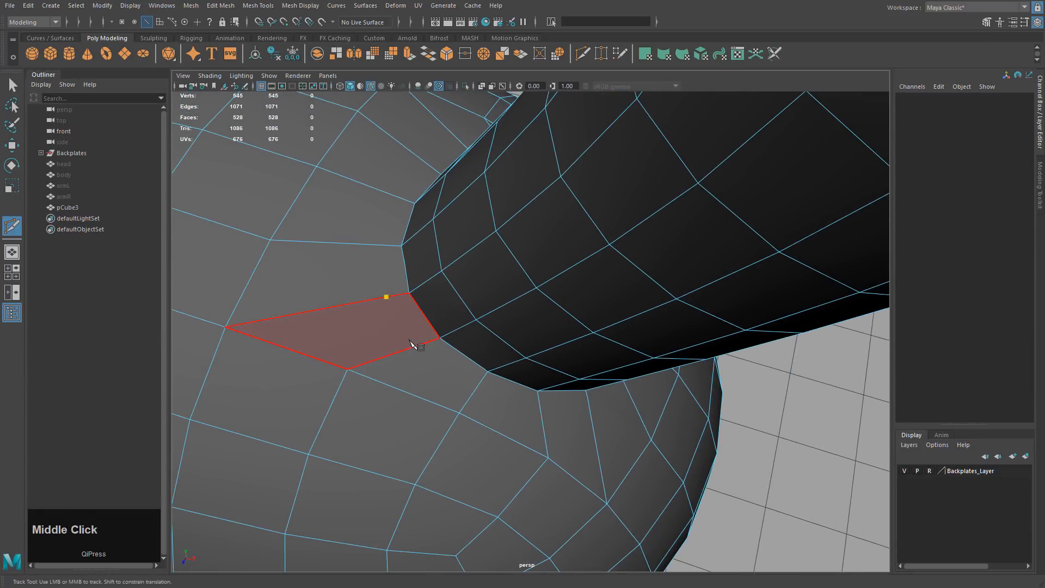
pyautogui.click(416, 349)
pyautogui.keyDown('alt'); pyautogui.moveTo(416, 349); pyautogui.dragTo(450, 349); pyautogui.keyUp('alt')
pyautogui.press('Return')
pyautogui.click(432, 277)
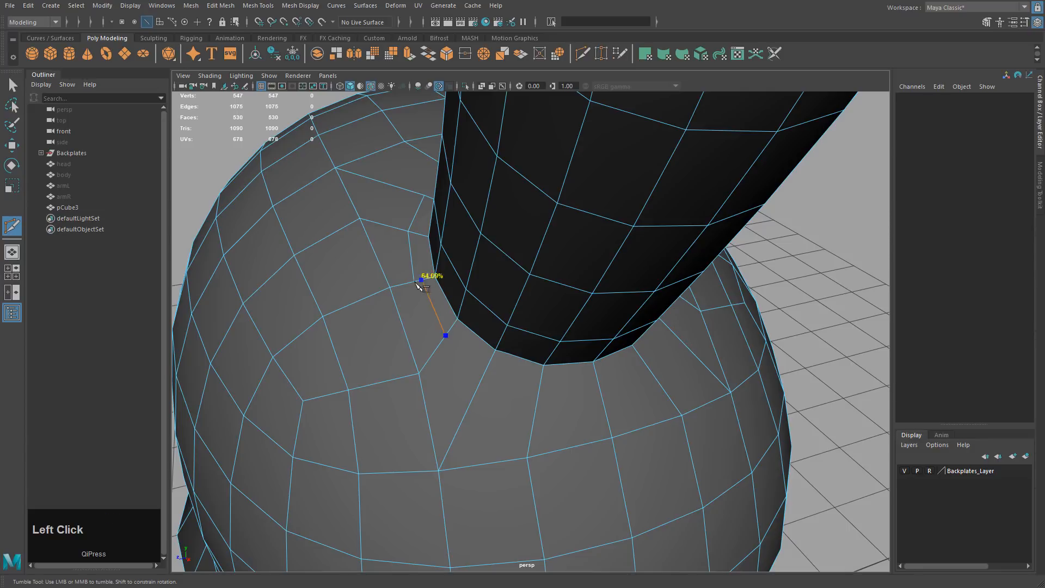
pyautogui.rightClick(449, 333)
# Extend the support loop from the last cut point across the next head edges radiating from the ear's base
pyautogui.click(443, 334)
pyautogui.keyDown('alt'); pyautogui.moveTo(443, 333); pyautogui.dragTo(457, 348); pyautogui.keyUp('alt')
pyautogui.click(450, 345)
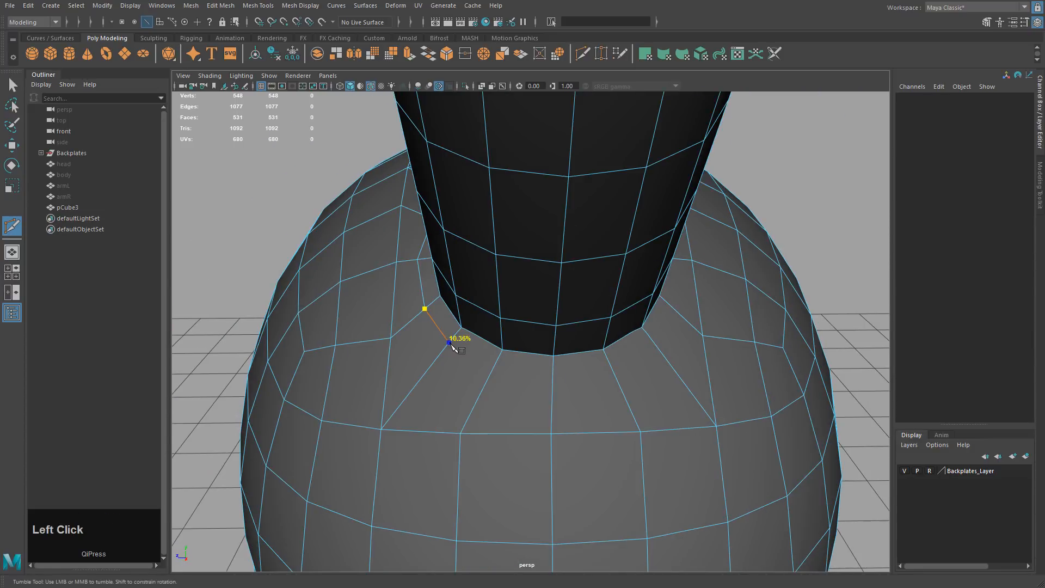
pyautogui.click(493, 370)
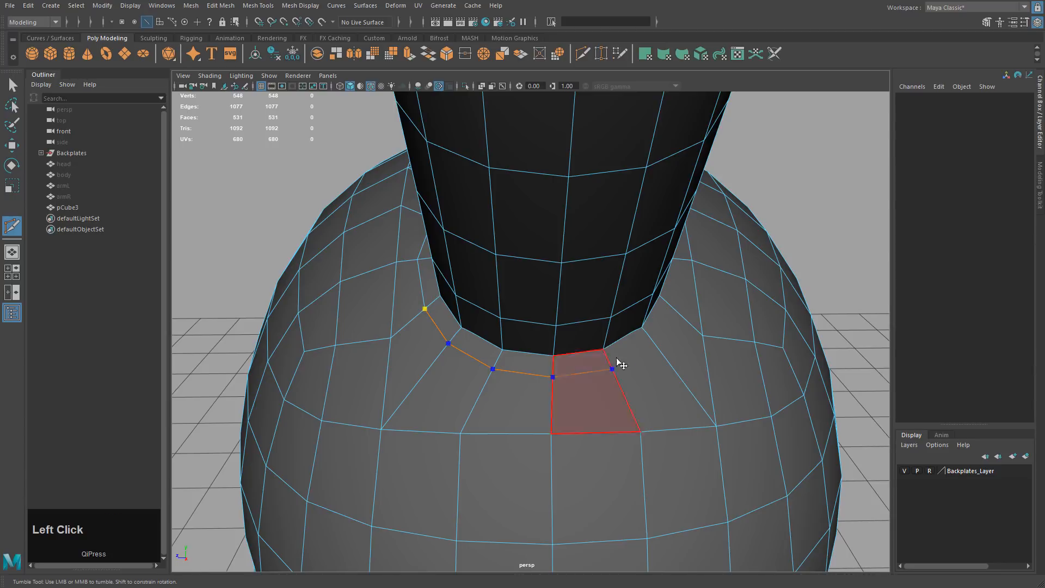
pyautogui.keyDown('alt'); pyautogui.moveTo(618, 362); pyautogui.dragTo(583, 402); pyautogui.keyUp('alt')
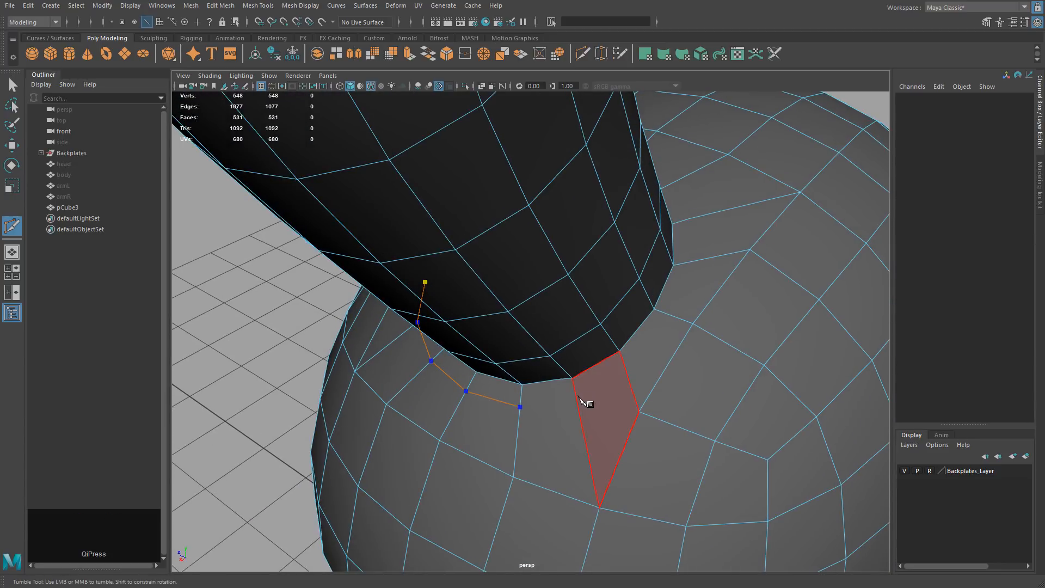
pyautogui.click(633, 372)
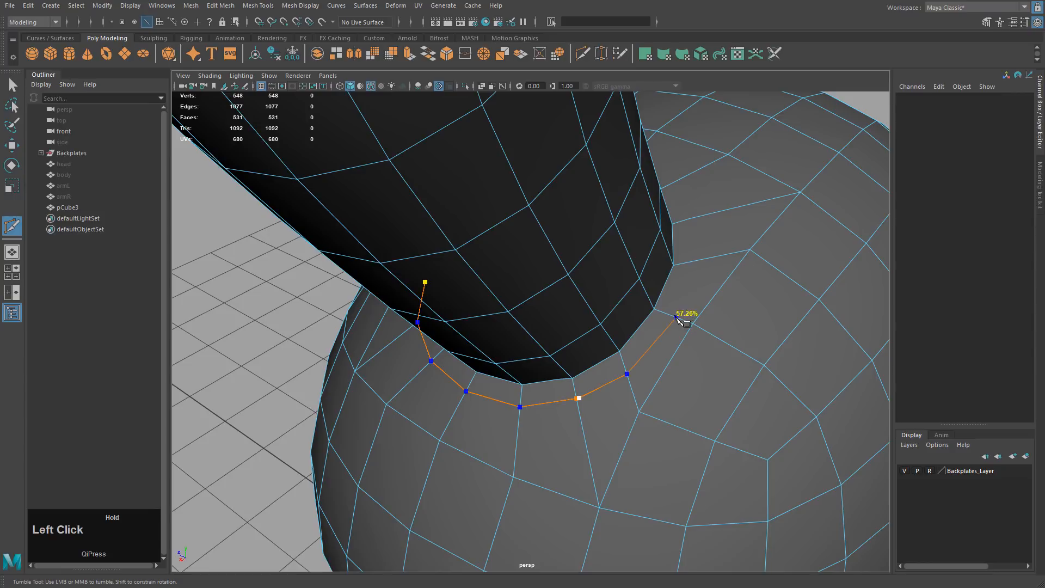
# Carry the cut around the remaining side of the ear's base and close the support loop at its starting segments
pyautogui.keyDown('alt'); pyautogui.moveTo(700, 262); pyautogui.dragTo(604, 321); pyautogui.keyUp('alt')
pyautogui.keyDown('alt'); pyautogui.moveTo(604, 322); pyautogui.dragTo(598, 310, button='middle'); pyautogui.keyUp('alt')
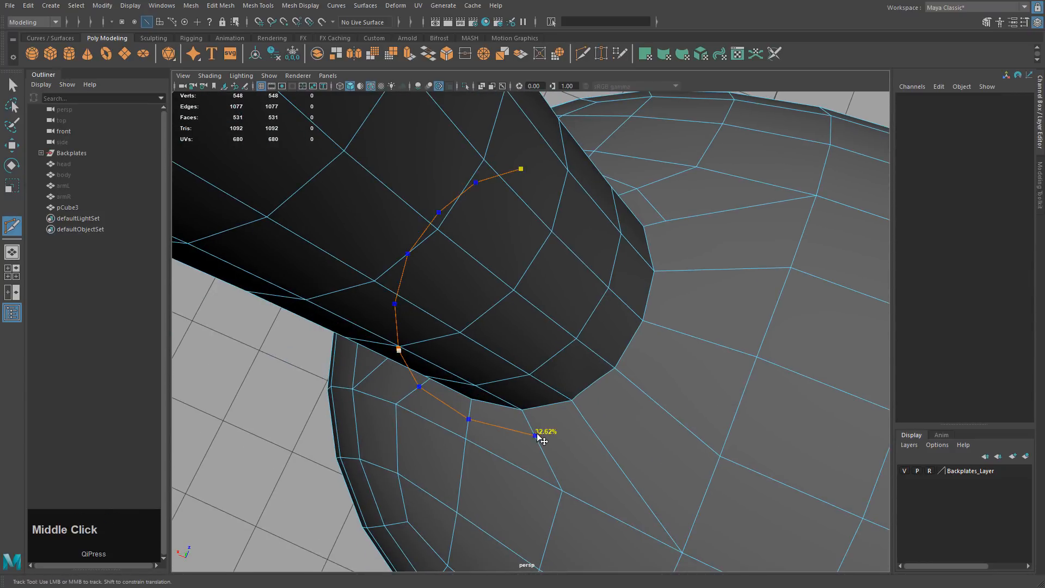
pyautogui.moveTo(537, 436); pyautogui.dragTo(533, 430, button='middle')
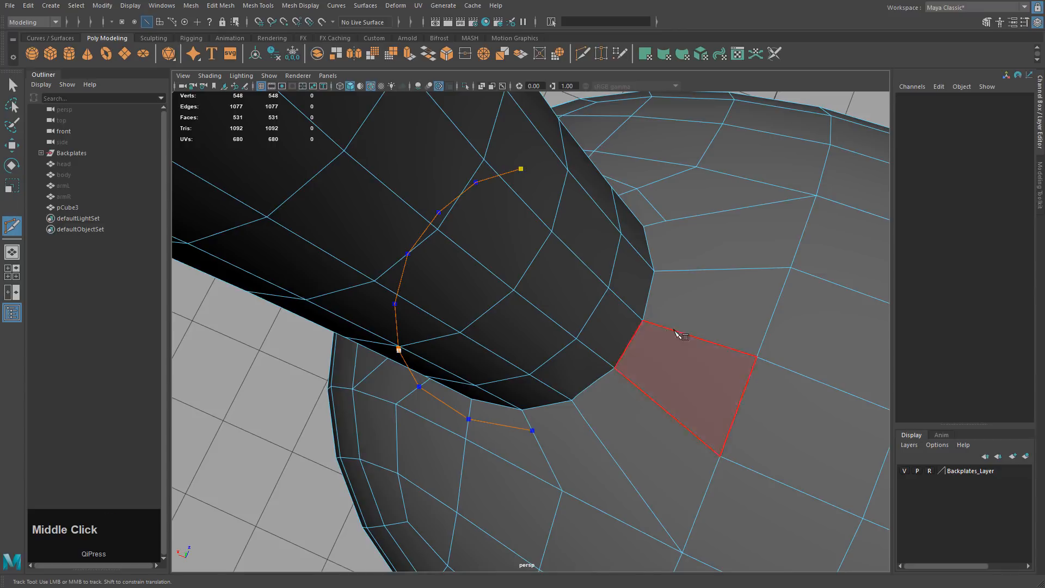
pyautogui.click(585, 418)
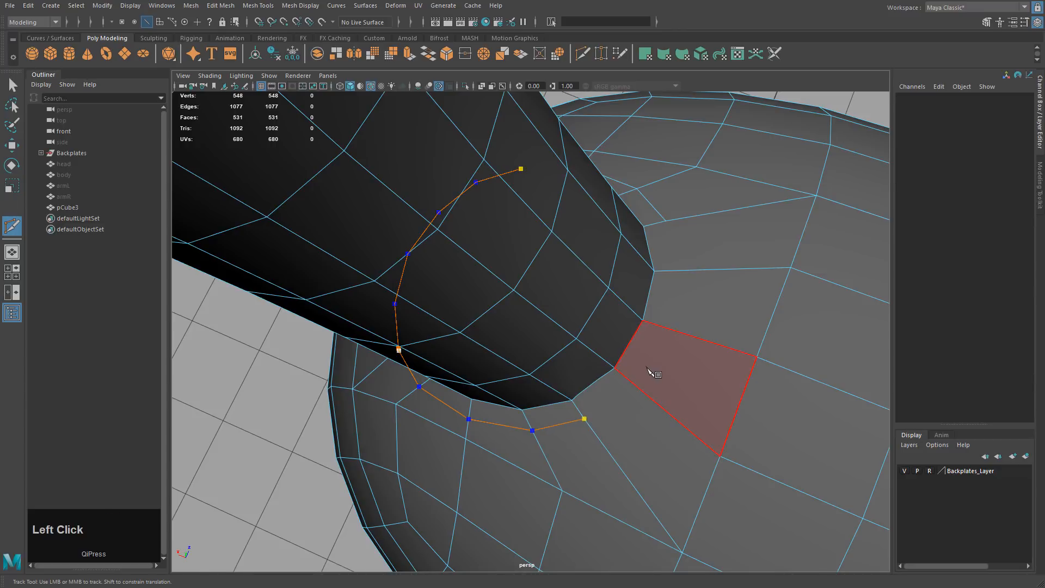
pyautogui.click(636, 384)
pyautogui.click(678, 270)
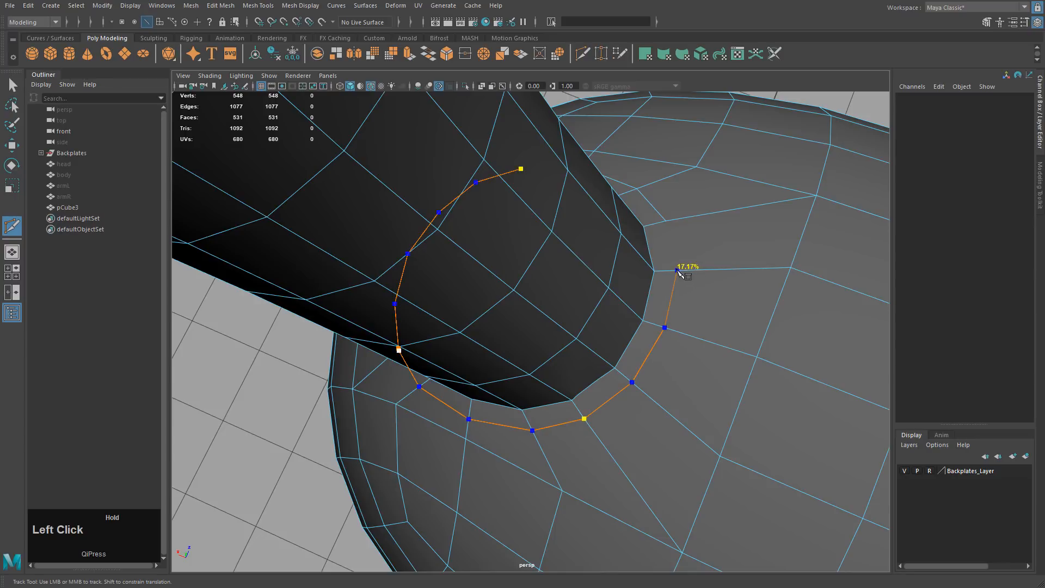
pyautogui.click(673, 222)
pyautogui.rightClick(653, 226)
# Select the vertices around the ear and head junction and delete the stray ones left on the edges
pyautogui.keyDown('alt'); pyautogui.moveTo(654, 226); pyautogui.dragTo(571, 282); pyautogui.keyUp('alt')
pyautogui.press('w')
pyautogui.moveTo(572, 282); pyautogui.dragTo(520, 285, button='right')
pyautogui.keyDown('alt'); pyautogui.moveTo(520, 285); pyautogui.dragTo(642, 303); pyautogui.keyUp('alt')
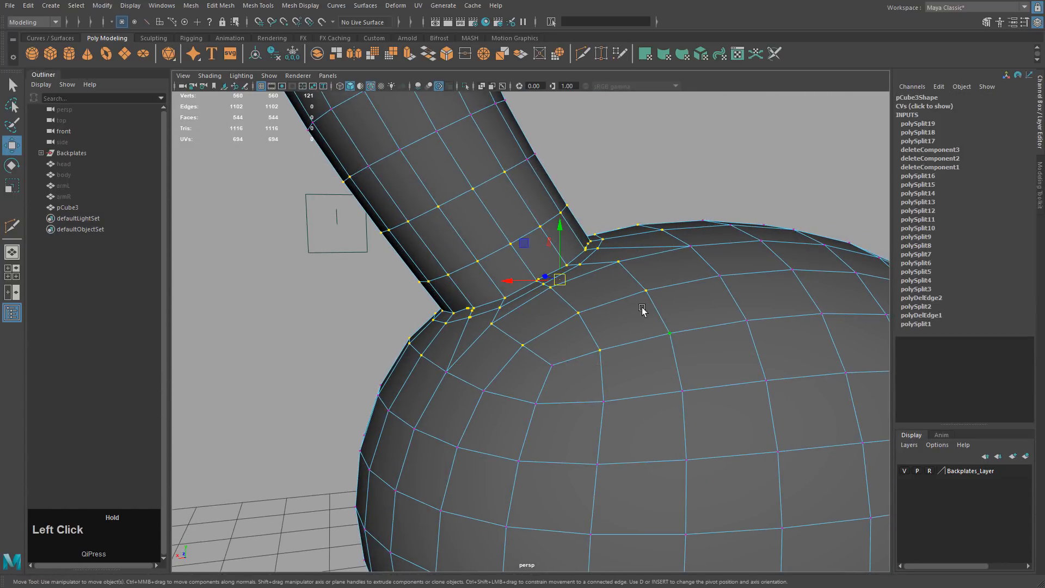
pyautogui.rightClick(583, 297)
pyautogui.keyDown('ctrl'); pyautogui.keyDown('shift'); pyautogui.moveTo(367, 185); pyautogui.dragTo(713, 408); pyautogui.keyUp('shift'); pyautogui.keyUp('ctrl')
pyautogui.press('Delete')
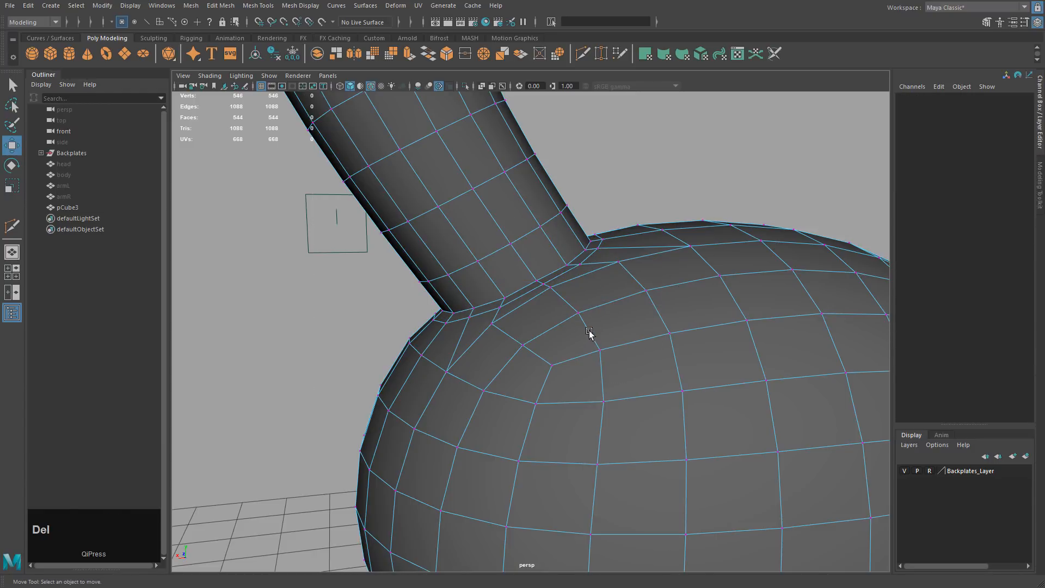
# Preview the head smoothed with the wireframe overlay turned off and examine the ear junction, then return to the unsmoothed mesh
pyautogui.keyDown('alt'); pyautogui.moveTo(589, 287); pyautogui.dragTo(532, 321); pyautogui.keyUp('alt')
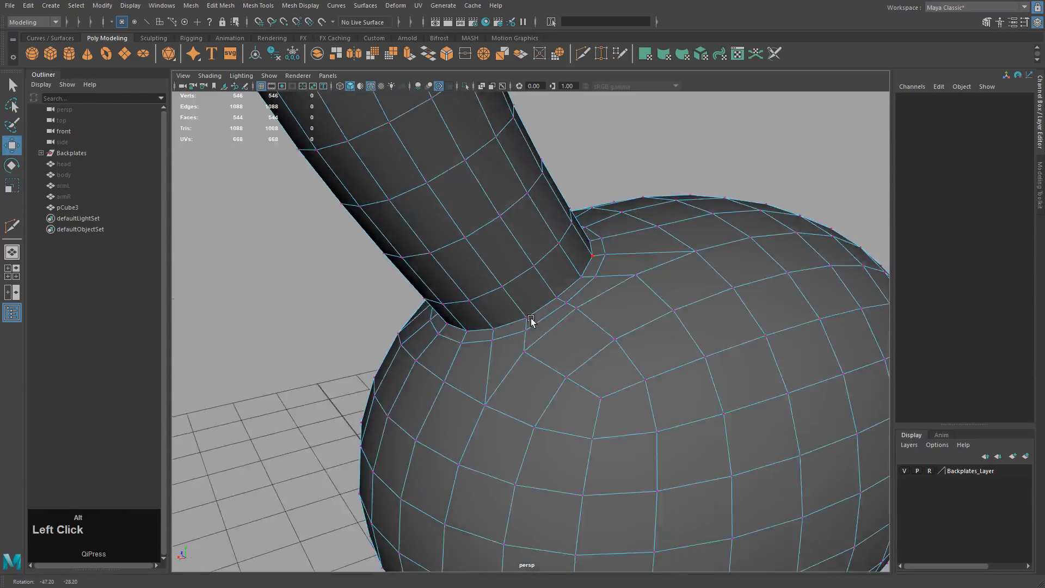
pyautogui.moveTo(498, 301); pyautogui.dragTo(532, 296, button='right')
pyautogui.press('3')
pyautogui.click(601, 172)
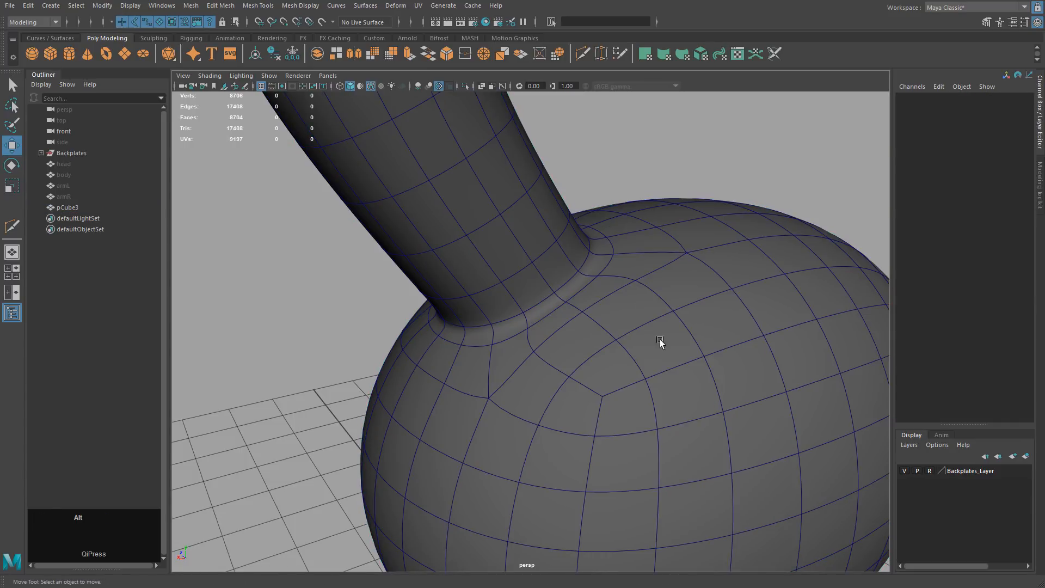
pyautogui.keyDown('alt'); pyautogui.moveTo(660, 343); pyautogui.dragTo(401, 168, button='middle'); pyautogui.keyUp('alt')
pyautogui.click(374, 89)
pyautogui.keyDown('alt'); pyautogui.moveTo(585, 321); pyautogui.dragTo(480, 335); pyautogui.keyUp('alt')
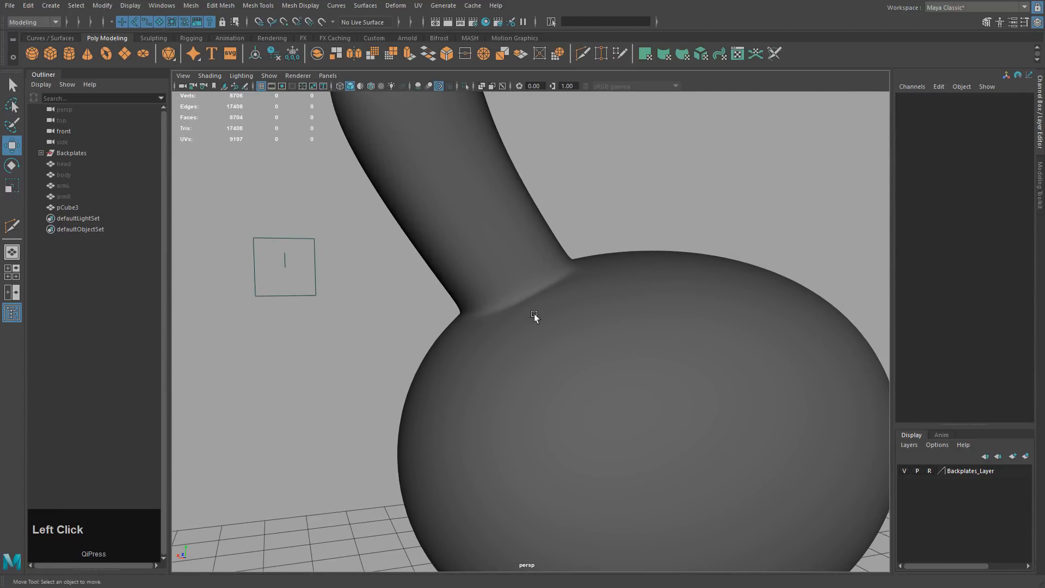
pyautogui.keyDown('alt'); pyautogui.moveTo(534, 313); pyautogui.dragTo(581, 338); pyautogui.keyUp('alt')
pyautogui.click(580, 339)
pyautogui.press('1')
# Apply Edit Edge Flow to the two connected head edges running diagonally beside the ear's base
pyautogui.keyDown('alt'); pyautogui.moveTo(501, 345); pyautogui.dragTo(637, 342, button='middle'); pyautogui.keyUp('alt')
pyautogui.rightClick(645, 273)
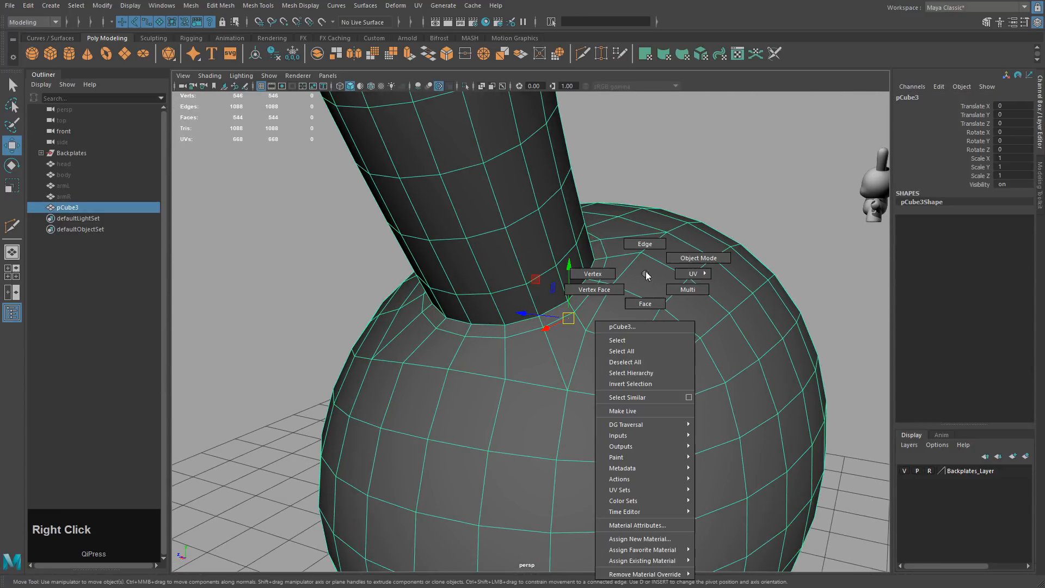
pyautogui.moveTo(646, 275); pyautogui.dragTo(645, 243, button='right')
pyautogui.click(608, 317)
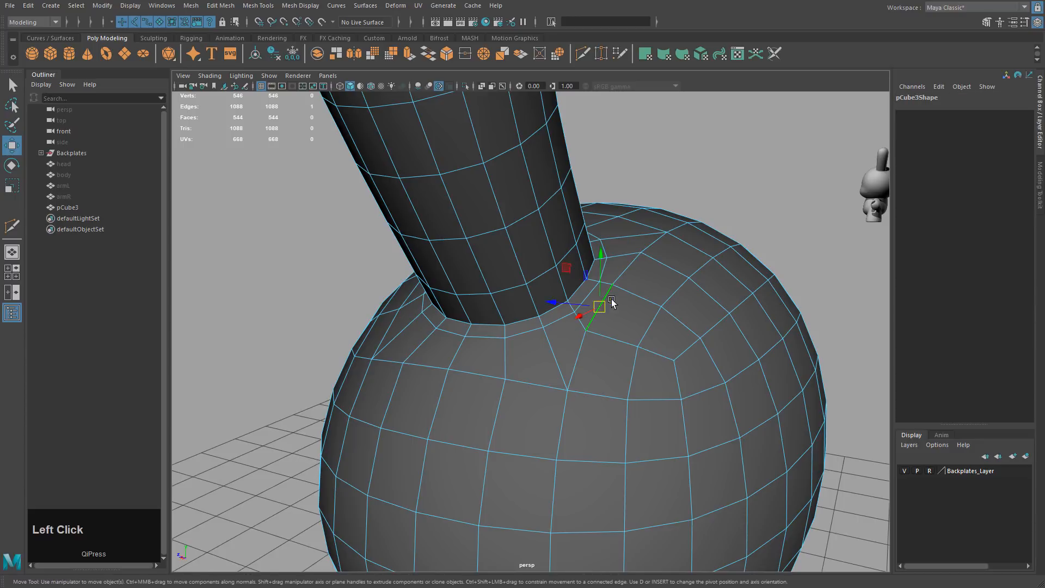
pyautogui.keyDown('alt'); pyautogui.moveTo(668, 303); pyautogui.dragTo(641, 264); pyautogui.keyUp('alt')
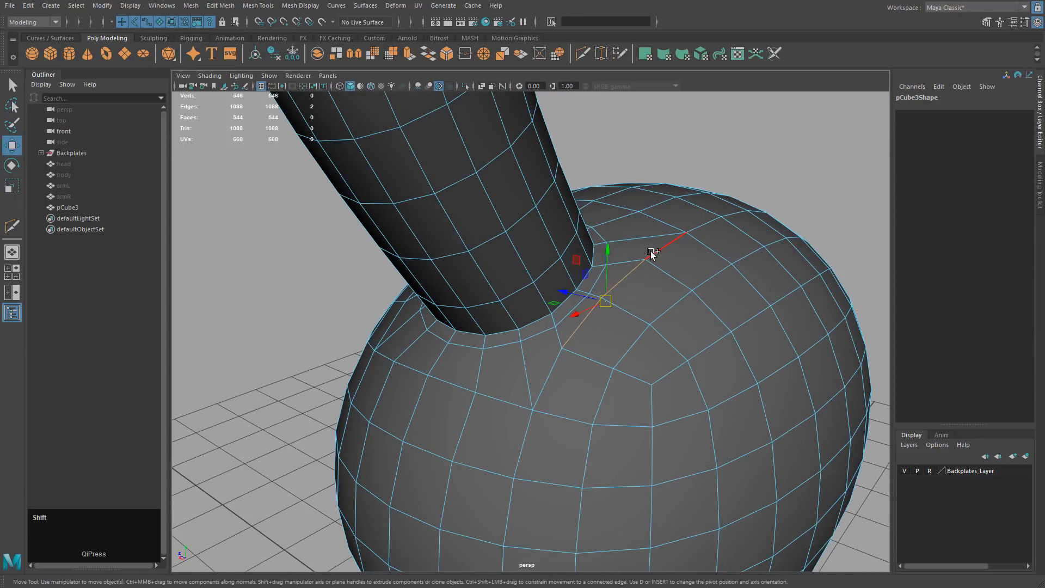
pyautogui.keyDown('shift'); pyautogui.moveTo(651, 251); pyautogui.dragTo(648, 271, button='right'); pyautogui.keyUp('shift')
pyautogui.keyDown('shift'); pyautogui.moveTo(636, 350); pyautogui.dragTo(634, 355, button='right'); pyautogui.keyUp('shift')
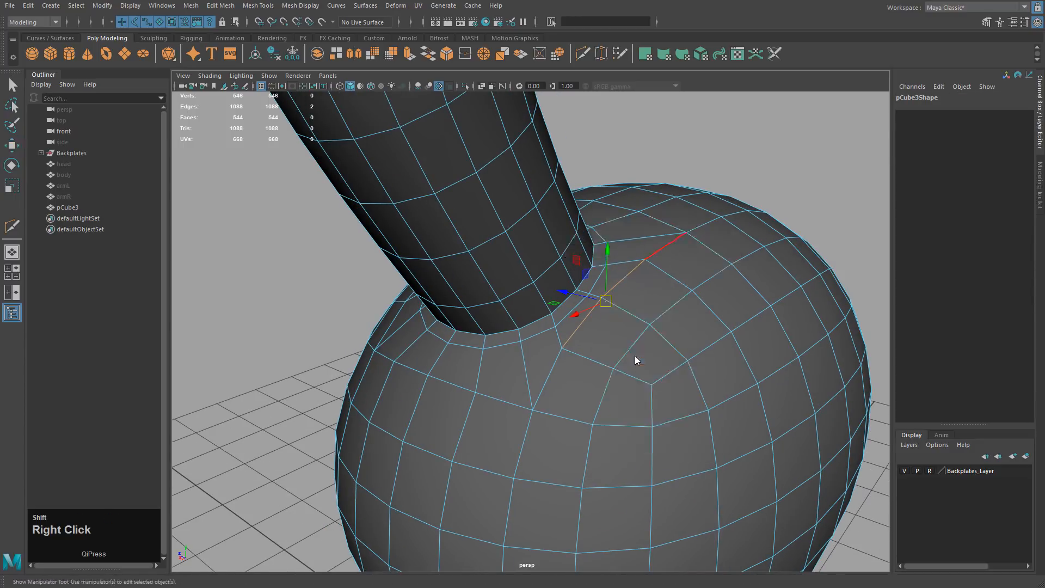
# Repeat Edit Edge Flow on three more pairs of connected head edges around the ear's base
pyautogui.keyDown('alt'); pyautogui.moveTo(541, 374); pyautogui.dragTo(574, 380); pyautogui.keyUp('alt')
pyautogui.click(542, 380)
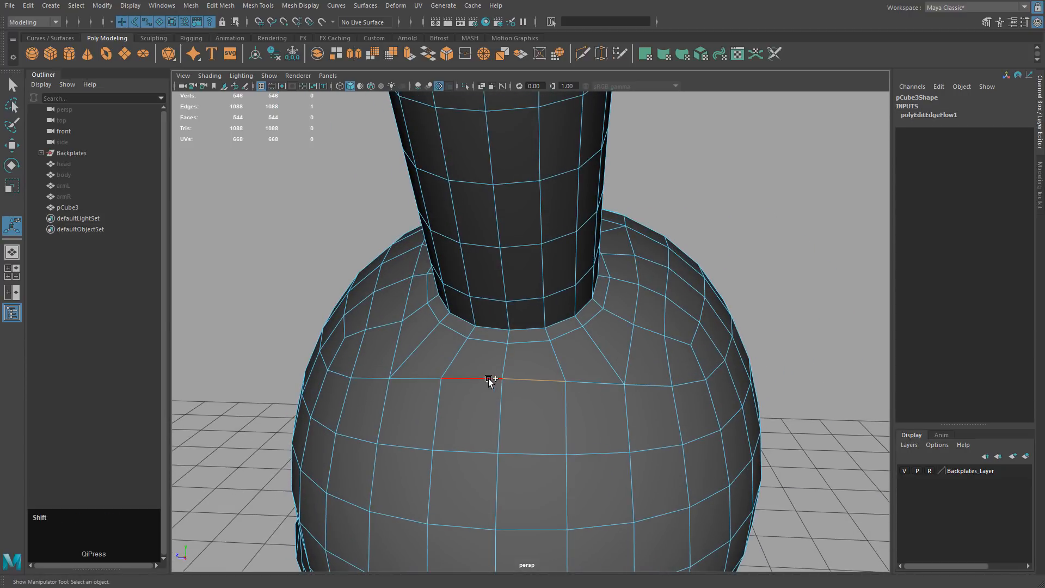
pyautogui.press('g')
pyautogui.keyDown('alt'); pyautogui.moveTo(406, 374); pyautogui.dragTo(477, 401); pyautogui.keyUp('alt')
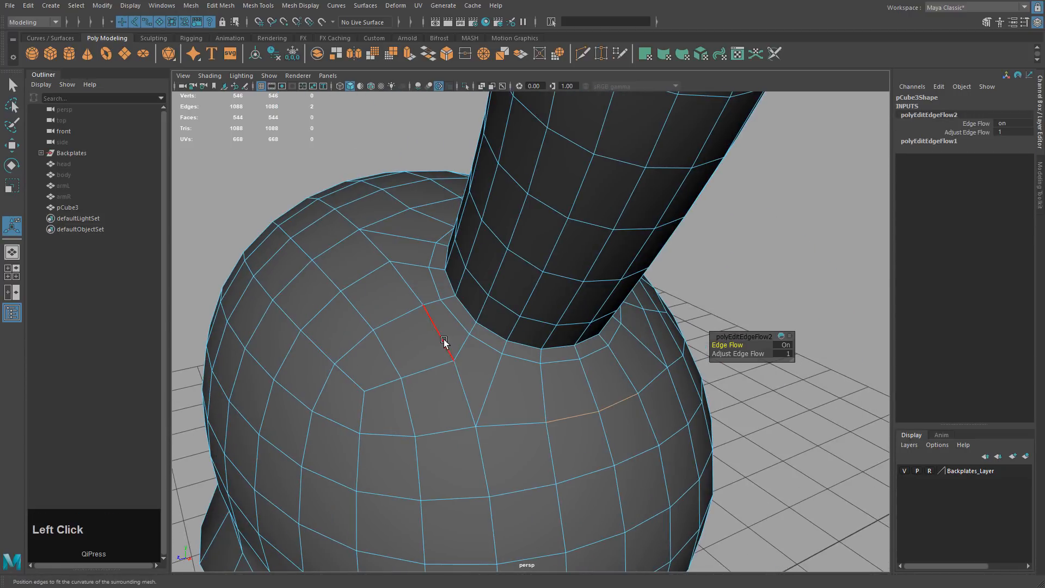
pyautogui.click(442, 340)
pyautogui.press('g')
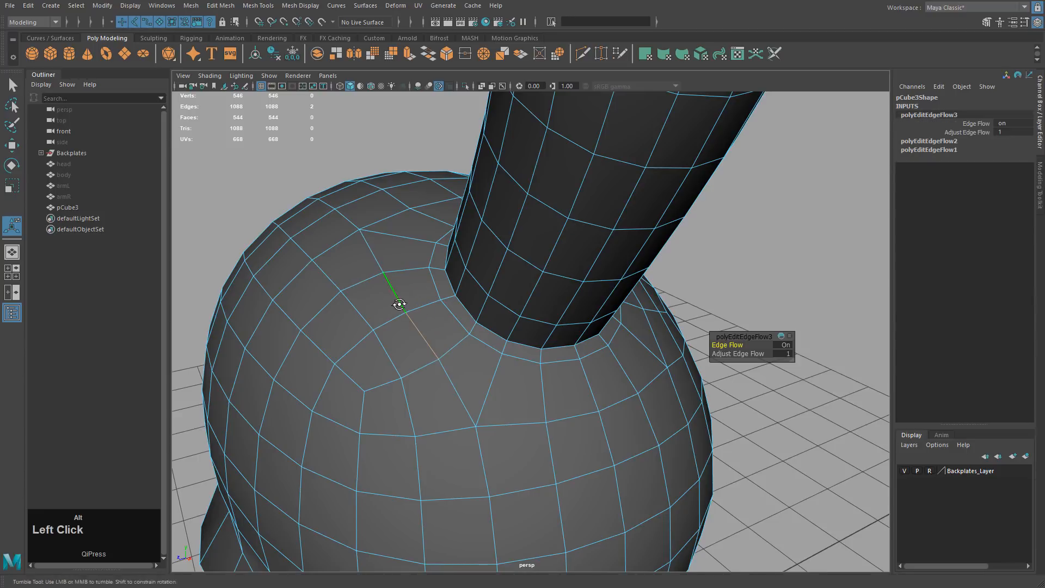
pyautogui.keyDown('alt'); pyautogui.moveTo(399, 304); pyautogui.dragTo(385, 287); pyautogui.keyUp('alt')
pyautogui.click(394, 262)
pyautogui.press('g')
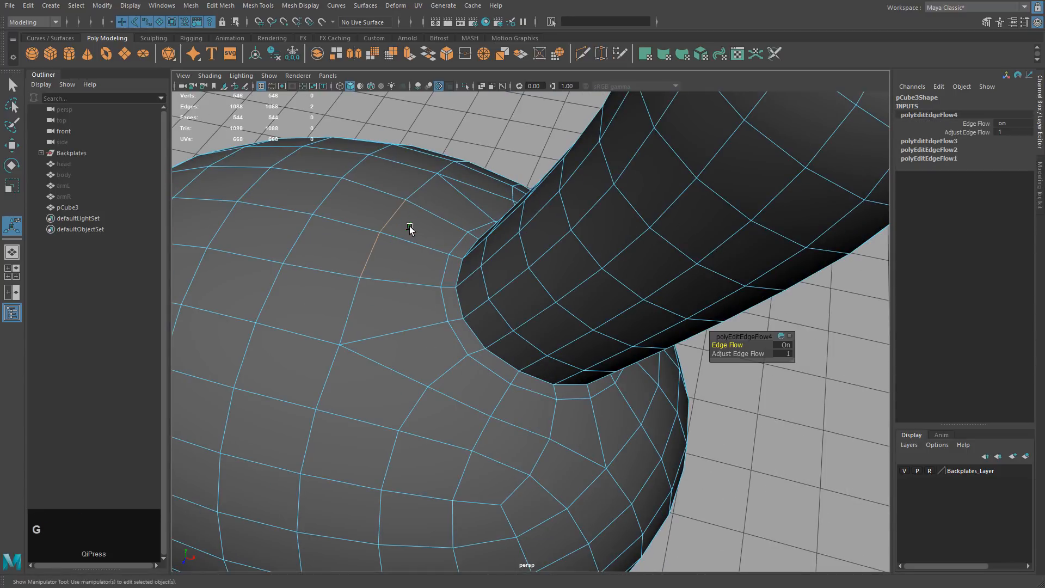
# Preview the smoothed head, check the shading of the ear junction, and return to the unsmoothed mesh
pyautogui.moveTo(443, 245); pyautogui.dragTo(498, 229, button='right')
pyautogui.press('3')
pyautogui.click(518, 146)
pyautogui.keyDown('alt'); pyautogui.moveTo(534, 343); pyautogui.dragTo(548, 300); pyautogui.keyUp('alt')
pyautogui.scroll(-4, 544, 303)
pyautogui.keyDown('alt'); pyautogui.moveTo(545, 303); pyautogui.dragTo(528, 310, button='middle'); pyautogui.keyUp('alt')
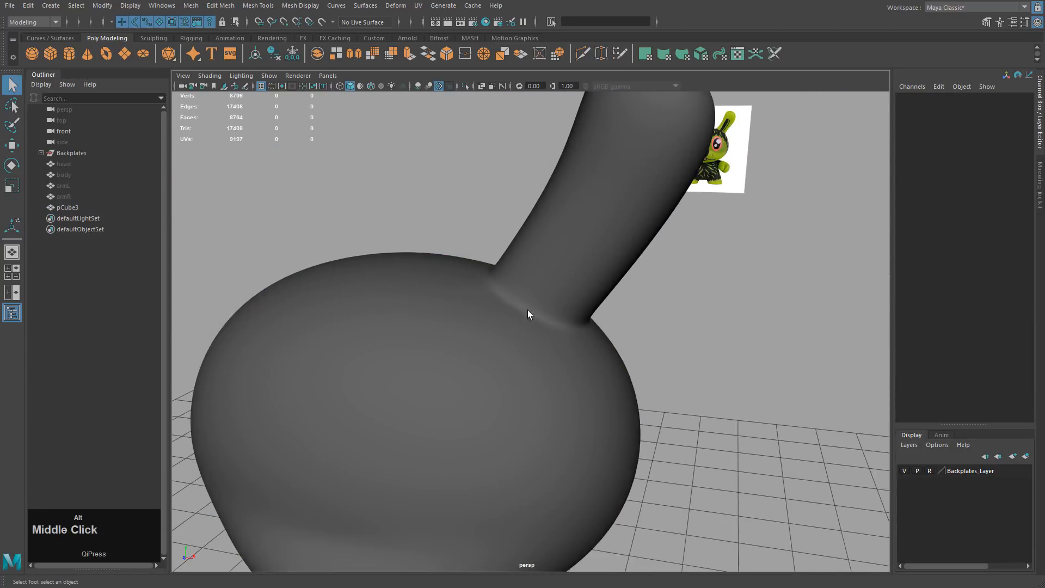
pyautogui.moveTo(528, 311)
pyautogui.keyDown('alt'); pyautogui.mouseDown()
pyautogui.moveTo(353, 303)
pyautogui.moveTo(245, 240)
pyautogui.moveTo(466, 329)
pyautogui.moveTo(661, 293)
pyautogui.moveTo(525, 309)
pyautogui.mouseUp(); pyautogui.keyUp('alt')
pyautogui.click(524, 309)
pyautogui.press('1')
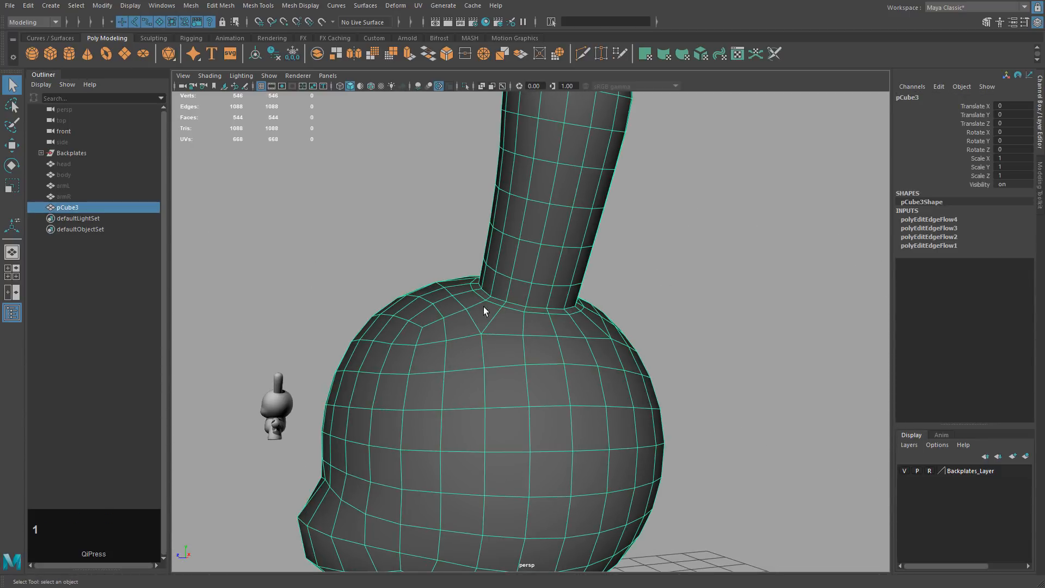
# Nudge a short edge between the ear's base and the support loop slightly down to even the junction curve
pyautogui.scroll(2, 460, 303)
pyautogui.keyDown('alt'); pyautogui.moveTo(460, 303); pyautogui.dragTo(582, 328, button='middle'); pyautogui.keyUp('alt')
pyautogui.keyDown('alt'); pyautogui.moveTo(568, 273); pyautogui.dragTo(509, 318); pyautogui.keyUp('alt')
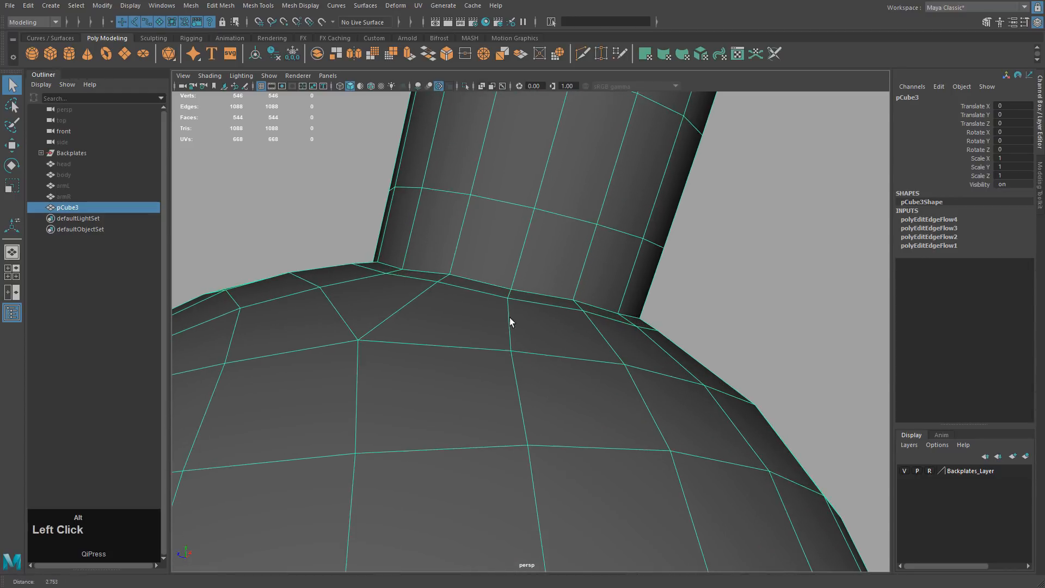
pyautogui.moveTo(506, 293); pyautogui.dragTo(509, 261, button='right')
pyautogui.click(509, 295)
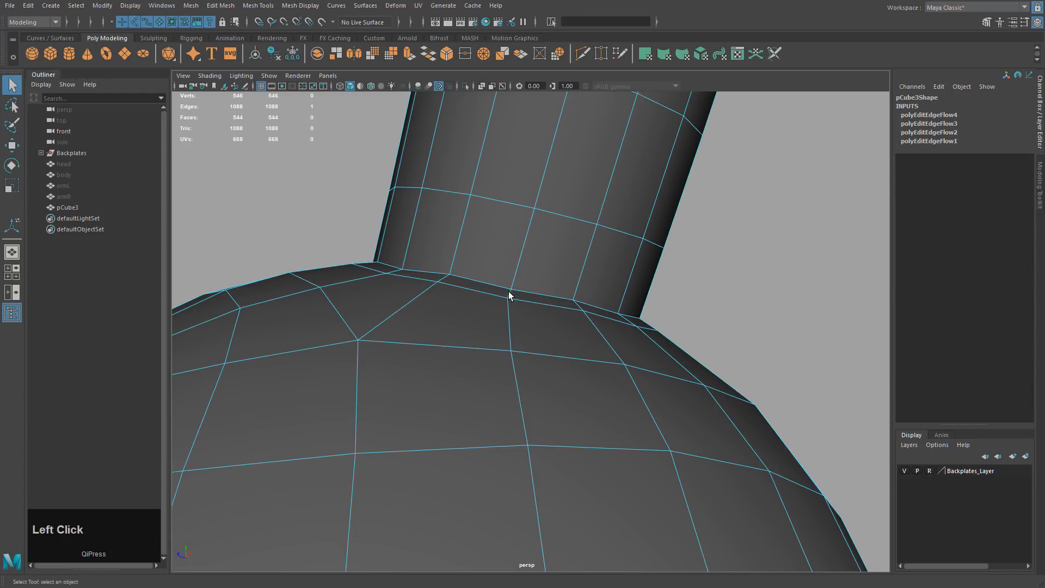
pyautogui.press('w')
pyautogui.moveTo(479, 299); pyautogui.dragTo(473, 303, button='middle')
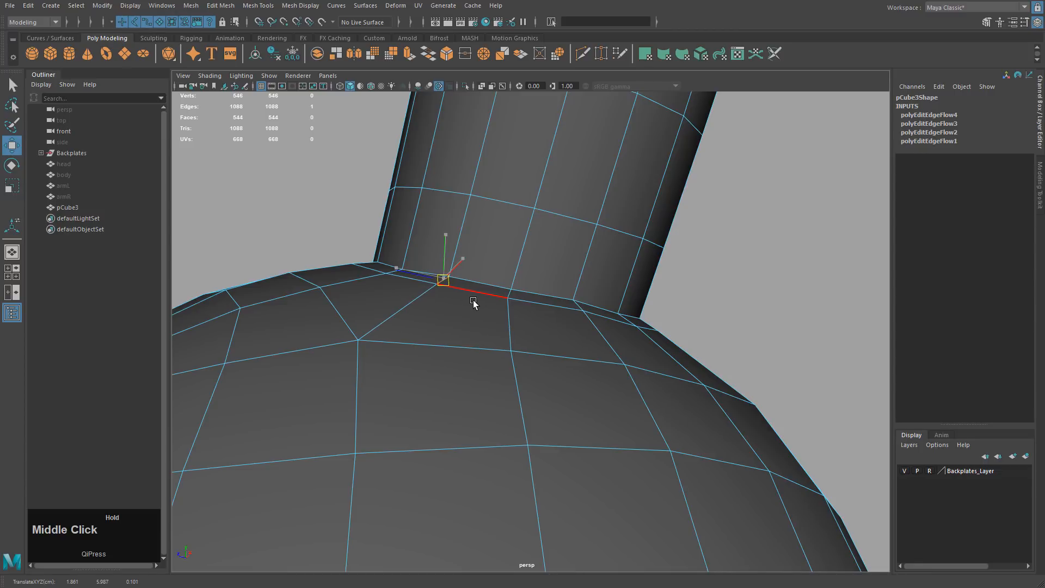
# Reposition the next short edges farther along the ear's base to smooth the junction line on that side
pyautogui.click(580, 309)
pyautogui.press('g')
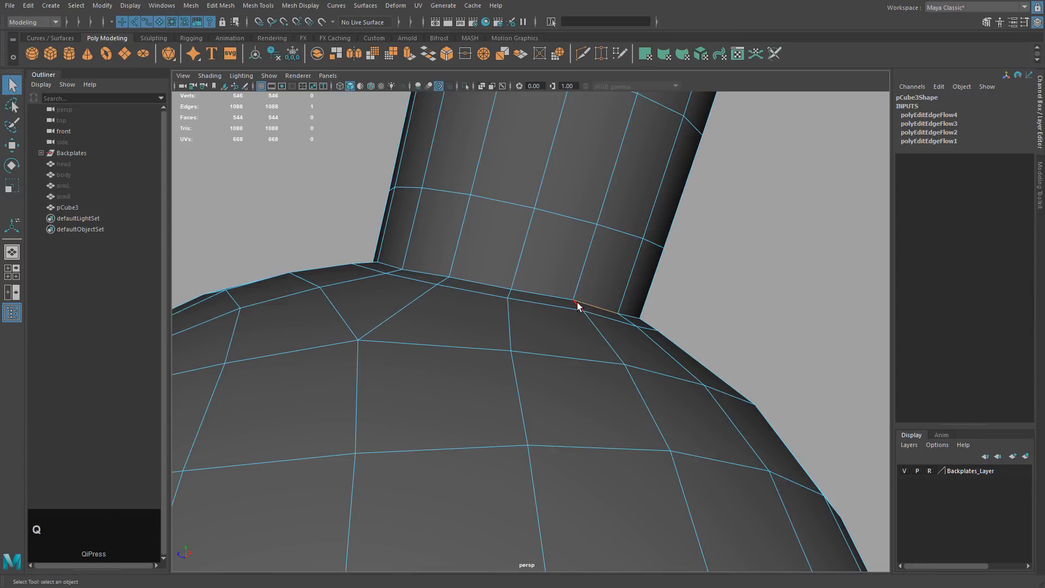
pyautogui.press('w')
pyautogui.middleClick(582, 321)
pyautogui.keyDown('alt'); pyautogui.moveTo(638, 347); pyautogui.dragTo(490, 322); pyautogui.keyUp('alt')
pyautogui.click(494, 318)
pyautogui.moveTo(513, 326); pyautogui.dragTo(515, 326, button='middle')
# Nudge two short connecting edges on the opposite side of the ear's base to even out the junction
pyautogui.keyDown('alt'); pyautogui.moveTo(597, 311); pyautogui.dragTo(552, 327); pyautogui.keyUp('alt')
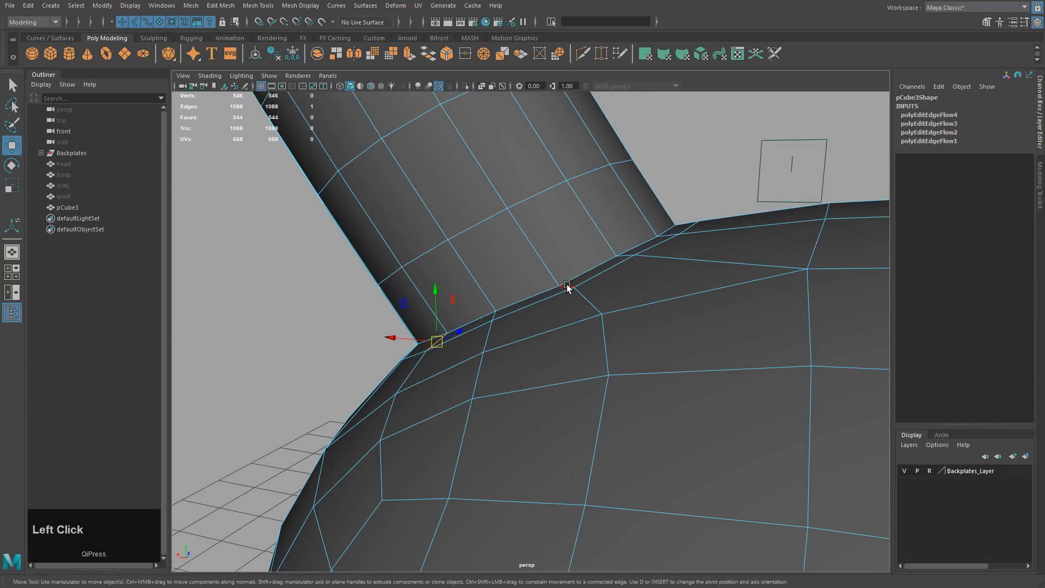
pyautogui.click(566, 287)
pyautogui.keyDown('ctrl'); pyautogui.moveTo(595, 322); pyautogui.dragTo(595, 319, button='middle'); pyautogui.keyUp('ctrl')
pyautogui.keyDown('alt'); pyautogui.moveTo(594, 319); pyautogui.dragTo(570, 322); pyautogui.keyUp('alt')
pyautogui.click(579, 289)
pyautogui.moveTo(591, 321); pyautogui.dragTo(594, 324, button='middle')
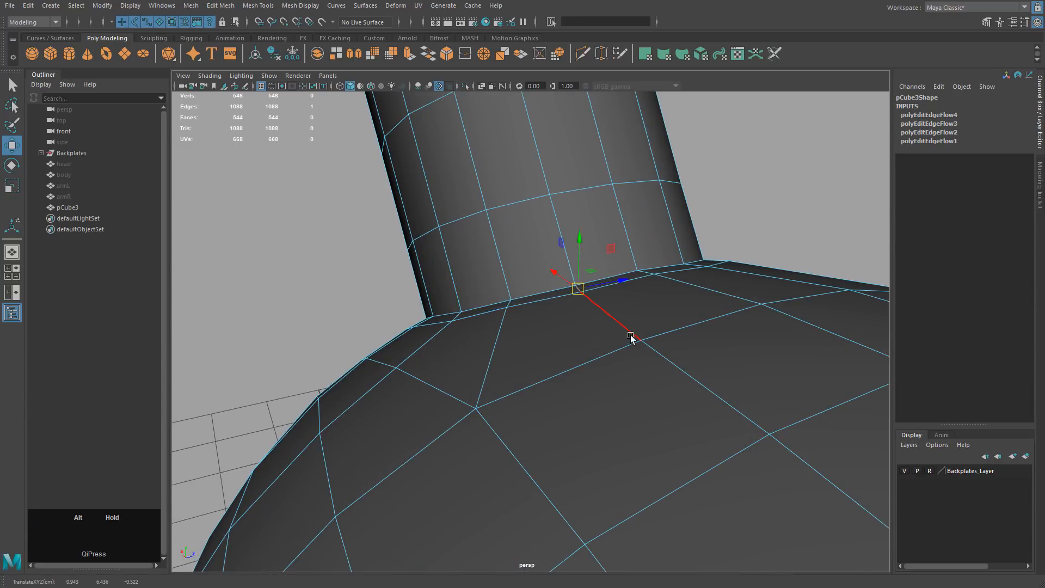
# Adjust two more short connecting edges while working back around the ear's base for an even junction curve
pyautogui.keyDown('alt'); pyautogui.moveTo(631, 336); pyautogui.dragTo(567, 297); pyautogui.keyUp('alt')
pyautogui.click(571, 296)
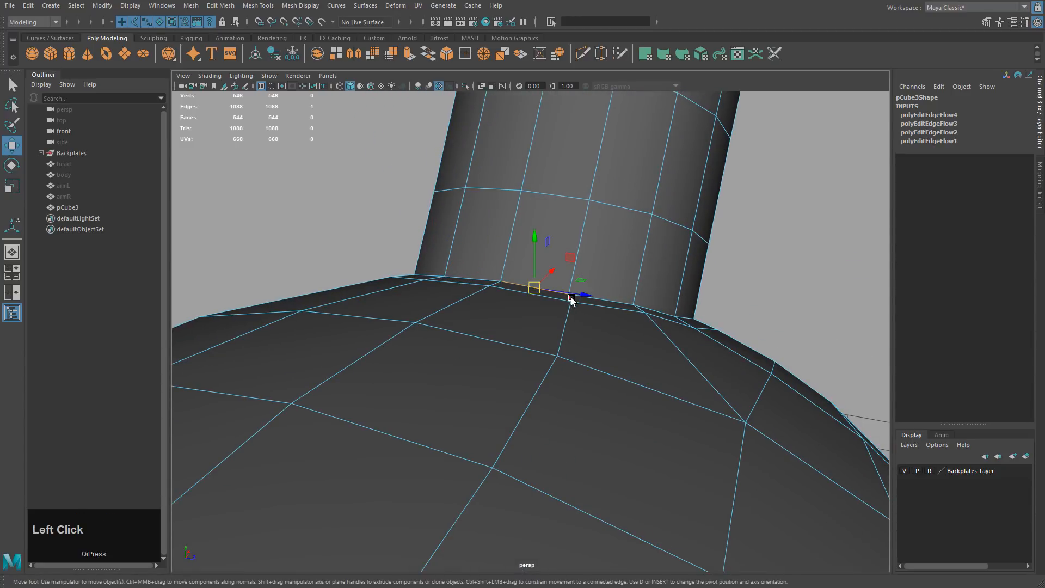
pyautogui.click(570, 296)
pyautogui.moveTo(590, 343); pyautogui.dragTo(590, 344, button='middle')
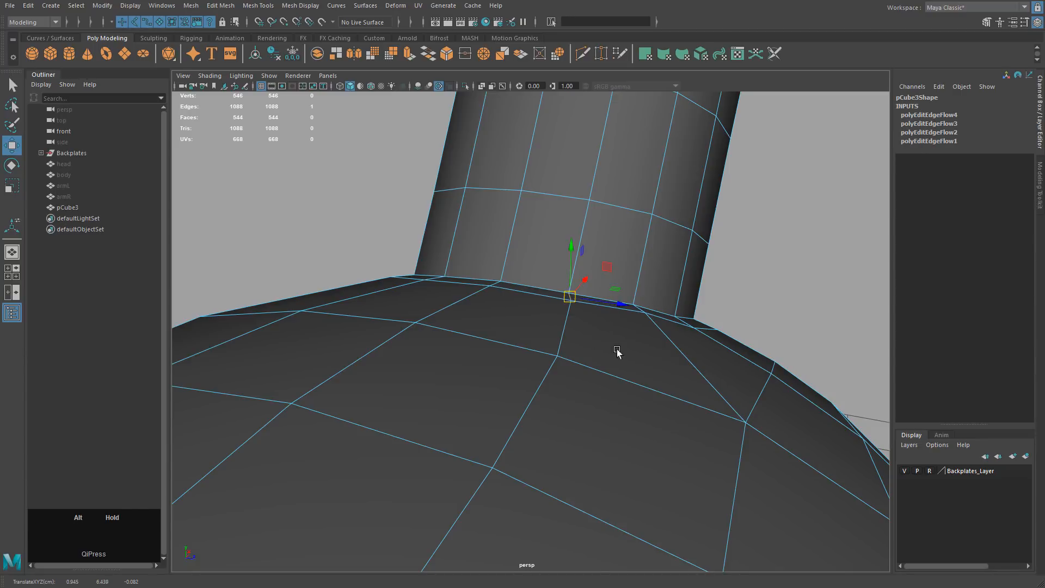
pyautogui.keyDown('alt'); pyautogui.moveTo(617, 352); pyautogui.dragTo(572, 345); pyautogui.keyUp('alt')
pyautogui.click(553, 310)
pyautogui.moveTo(571, 343); pyautogui.dragTo(576, 337, button='middle')
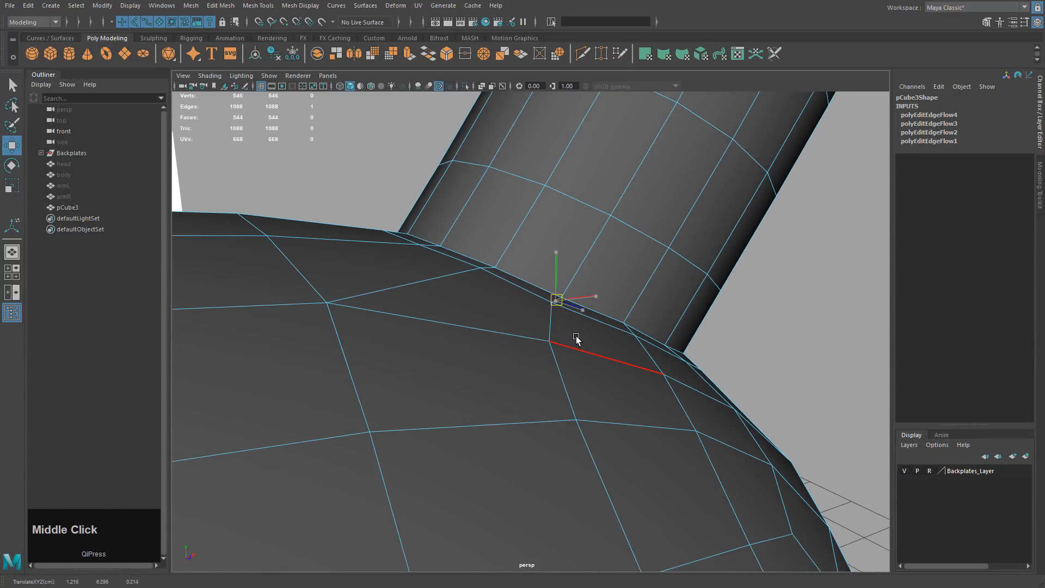
# Inspect the ear-to-head junction in smoothed preview from several angles, and return the mesh to unsmoothed display
pyautogui.keyDown('alt'); pyautogui.moveTo(626, 322); pyautogui.dragTo(599, 313); pyautogui.keyUp('alt')
pyautogui.moveTo(611, 301); pyautogui.dragTo(636, 288, button='right')
pyautogui.press('3')
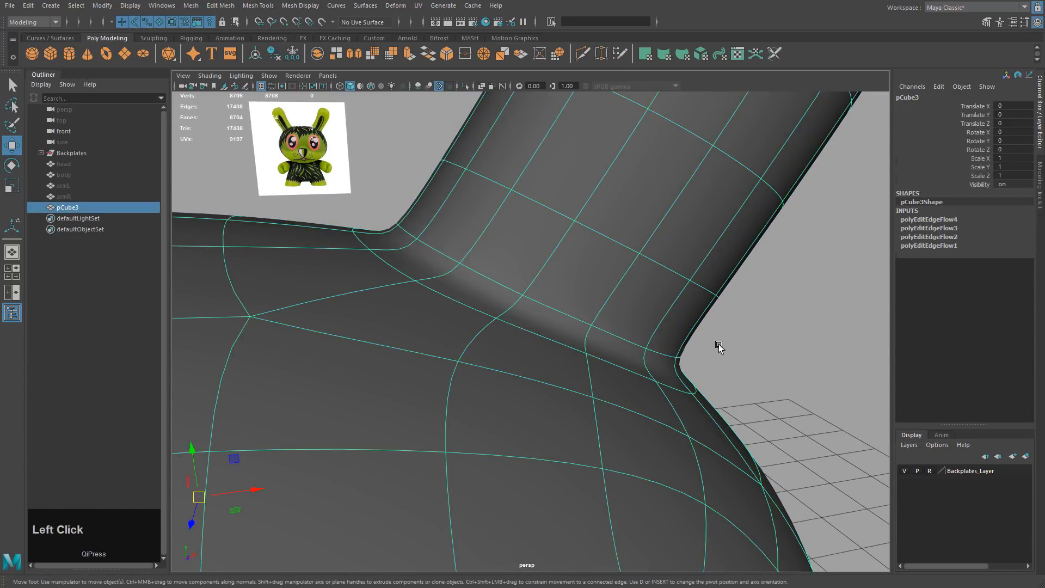
pyautogui.click(719, 345)
pyautogui.keyDown('alt'); pyautogui.moveTo(708, 343); pyautogui.dragTo(547, 326, button='right'); pyautogui.keyUp('alt')
pyautogui.keyDown('alt'); pyautogui.moveTo(547, 326); pyautogui.dragTo(541, 327, button='middle'); pyautogui.keyUp('alt')
pyautogui.keyDown('alt'); pyautogui.moveTo(541, 325); pyautogui.dragTo(637, 321); pyautogui.keyUp('alt')
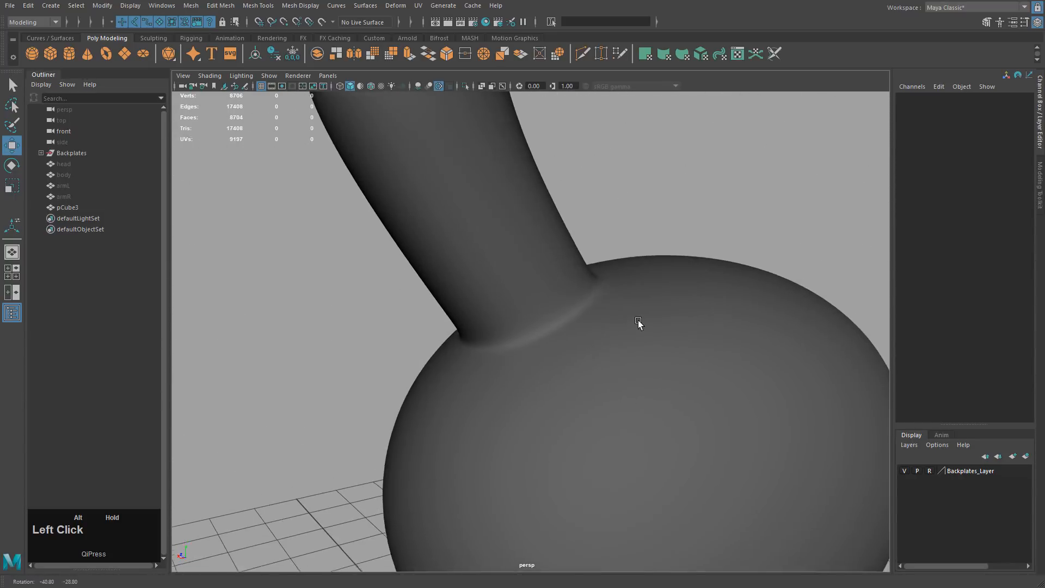
pyautogui.click(568, 335)
pyautogui.press('1')
pyautogui.keyDown('alt'); pyautogui.moveTo(567, 335); pyautogui.dragTo(532, 102); pyautogui.keyUp('alt')
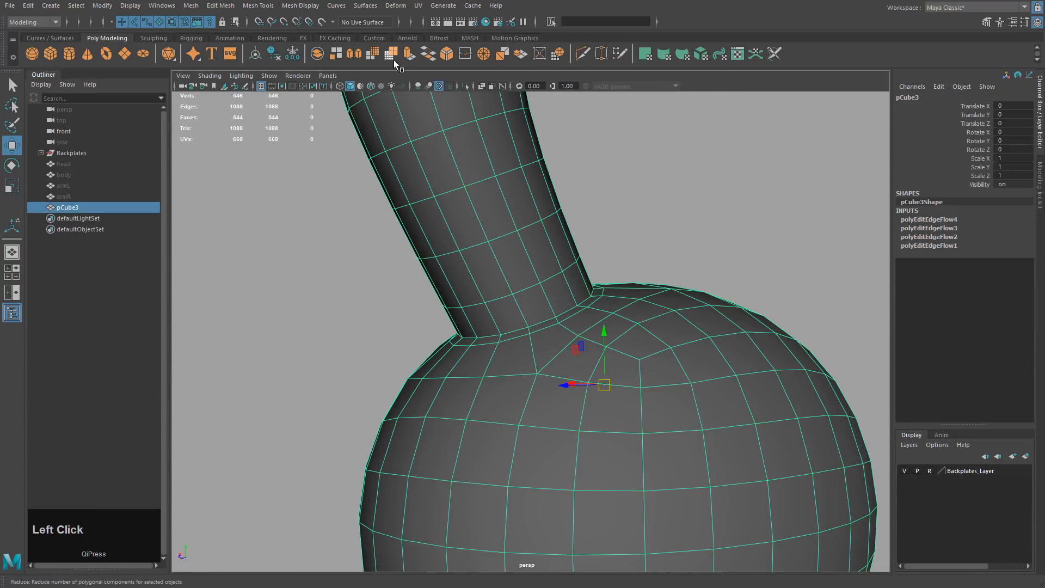
# Open the Insert Edge Loop tool's settings, reset the tool to its defaults and turn off Fix Quads
pyautogui.click(254, 7)
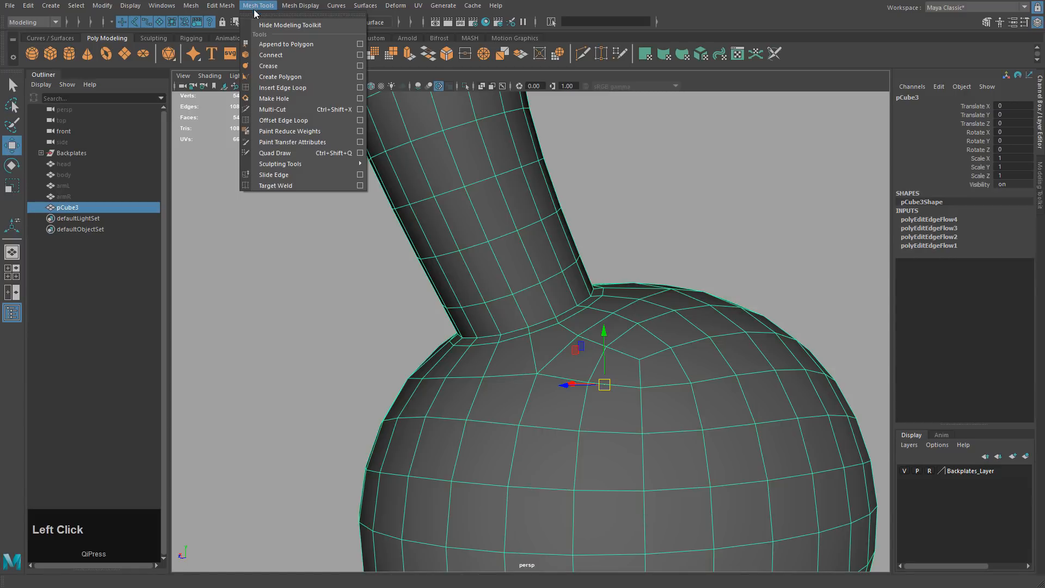
pyautogui.click(360, 88)
pyautogui.moveTo(704, 84); pyautogui.dragTo(746, 53)
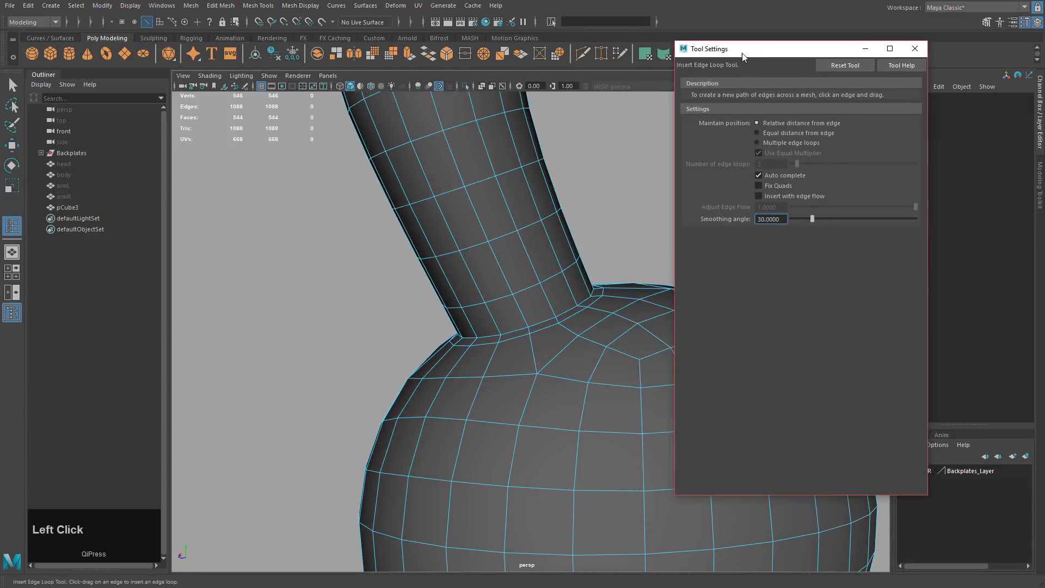
pyautogui.click(839, 64)
pyautogui.keyDown('alt'); pyautogui.moveTo(499, 205); pyautogui.dragTo(521, 294); pyautogui.keyUp('alt')
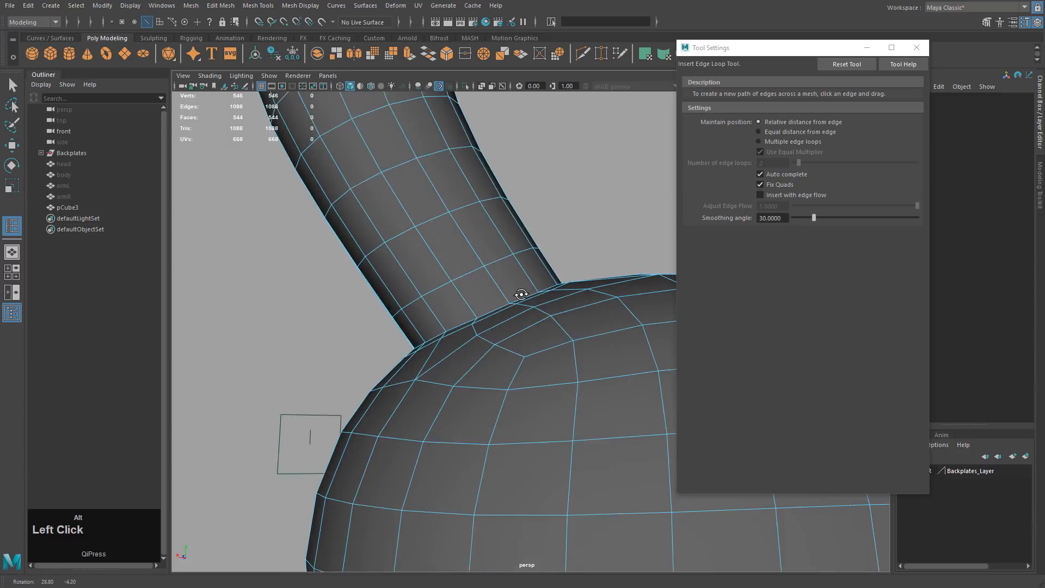
pyautogui.keyDown('alt'); pyautogui.moveTo(521, 294); pyautogui.dragTo(579, 299, button='middle'); pyautogui.keyUp('alt')
pyautogui.click(769, 188)
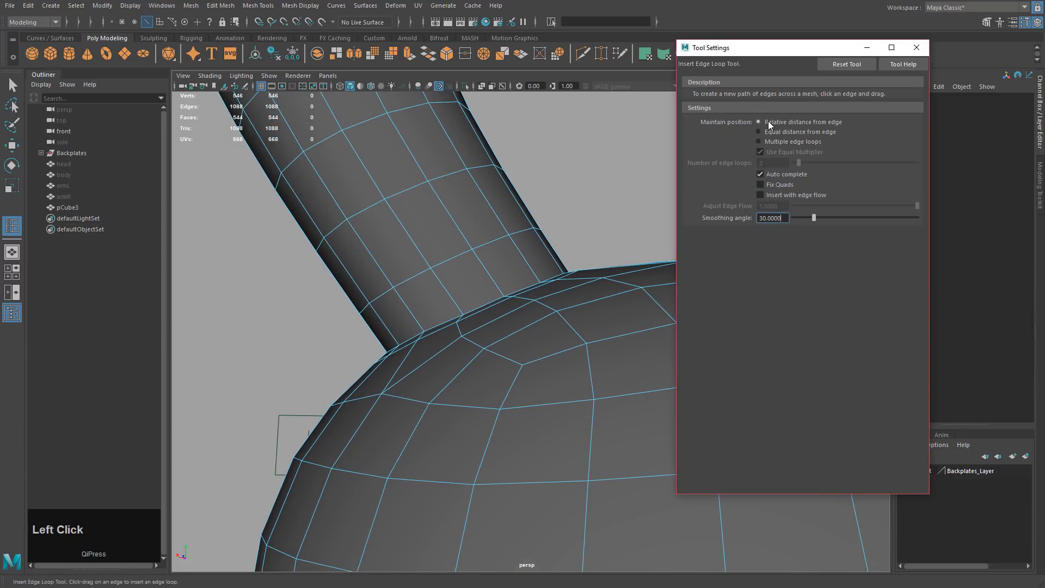
# Try test edge loops around the ear's base with relative-distance, equal-distance and multiple-loop placement, undoing the tests
pyautogui.keyDown('alt'); pyautogui.moveTo(653, 208); pyautogui.dragTo(555, 345); pyautogui.keyUp('alt')
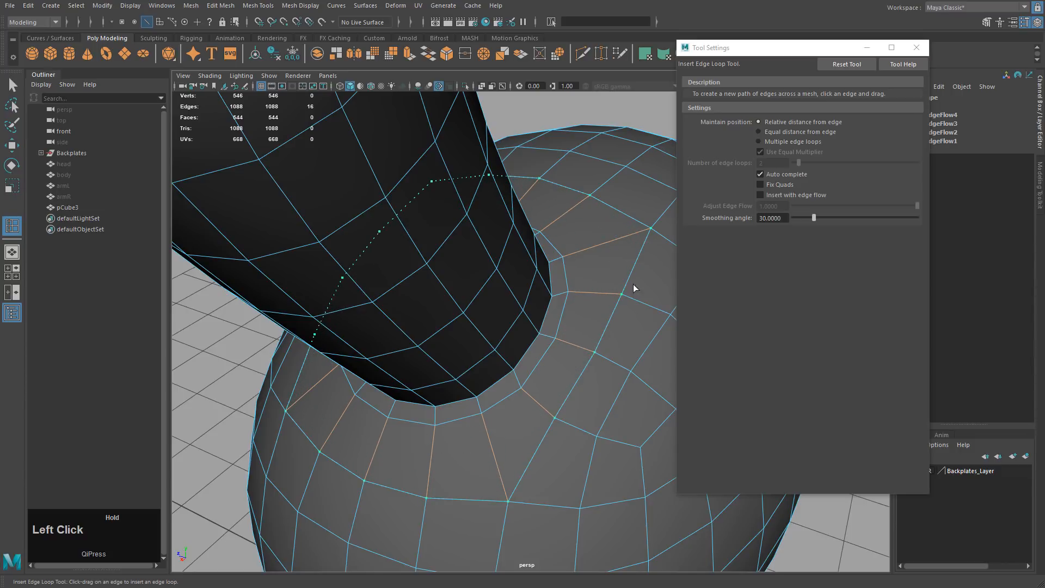
pyautogui.moveTo(585, 347)
pyautogui.mouseDown()
pyautogui.moveTo(566, 350)
pyautogui.moveTo(600, 345)
pyautogui.moveTo(580, 351)
pyautogui.mouseUp()
pyautogui.press('z')
pyautogui.click(779, 131)
pyautogui.hotkey('ctrl', 'z')
pyautogui.click(776, 142)
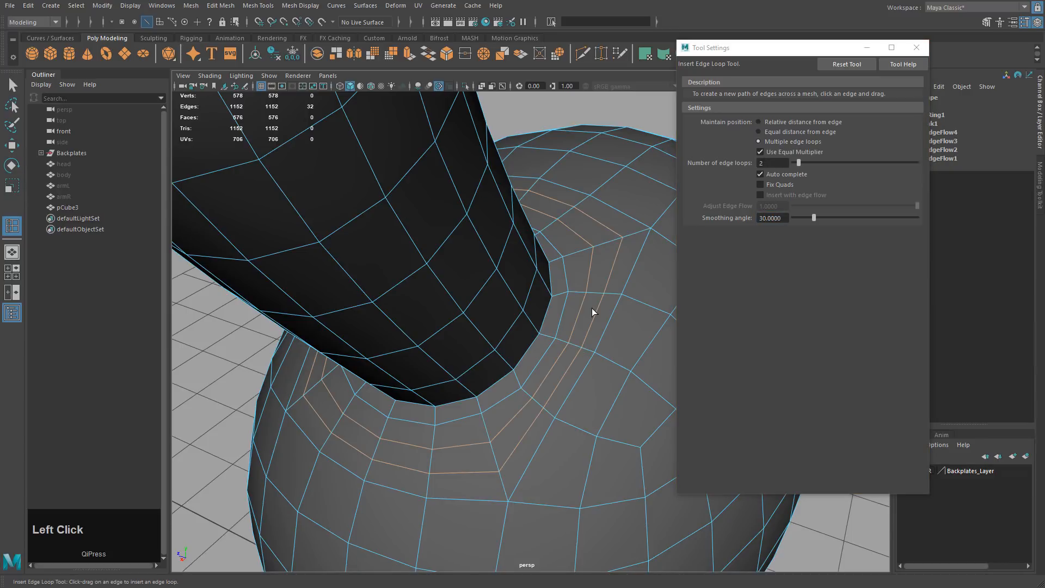
pyautogui.press('z')
# Insert a supporting edge loop around the head just outside the ear's base, using equal distance from edge, and close the tool settings
pyautogui.click(758, 132)
pyautogui.keyDown('alt'); pyautogui.moveTo(637, 292); pyautogui.dragTo(494, 301); pyautogui.keyUp('alt')
pyautogui.moveTo(496, 290); pyautogui.dragTo(494, 285)
pyautogui.moveTo(478, 243); pyautogui.dragTo(513, 233, button='right')
pyautogui.press('w')
pyautogui.click(916, 47)
# Examine the head and ear in smoothed preview from close up and from farther away
pyautogui.keyDown('alt'); pyautogui.moveTo(601, 231); pyautogui.dragTo(749, 235); pyautogui.keyUp('alt')
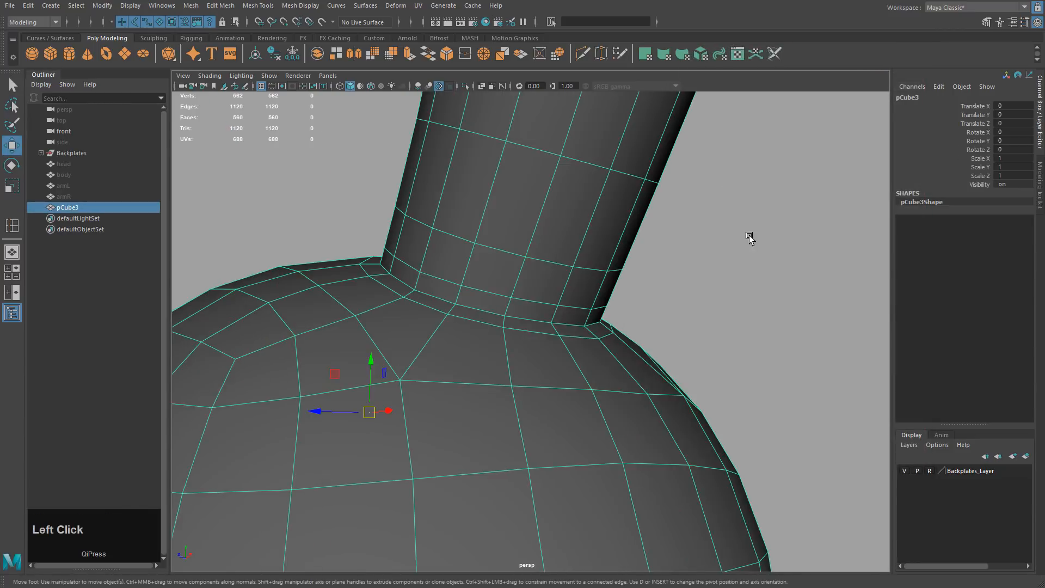
pyautogui.press('3')
pyautogui.click(784, 321)
pyautogui.keyDown('alt'); pyautogui.moveTo(785, 322); pyautogui.dragTo(536, 227, button='right'); pyautogui.keyUp('alt')
pyautogui.keyDown('alt'); pyautogui.moveTo(537, 227); pyautogui.dragTo(581, 277); pyautogui.keyUp('alt')
pyautogui.keyDown('alt'); pyautogui.moveTo(581, 277); pyautogui.dragTo(623, 299, button='middle'); pyautogui.keyUp('alt')
pyautogui.keyDown('alt'); pyautogui.moveTo(623, 300); pyautogui.dragTo(531, 331); pyautogui.keyUp('alt')
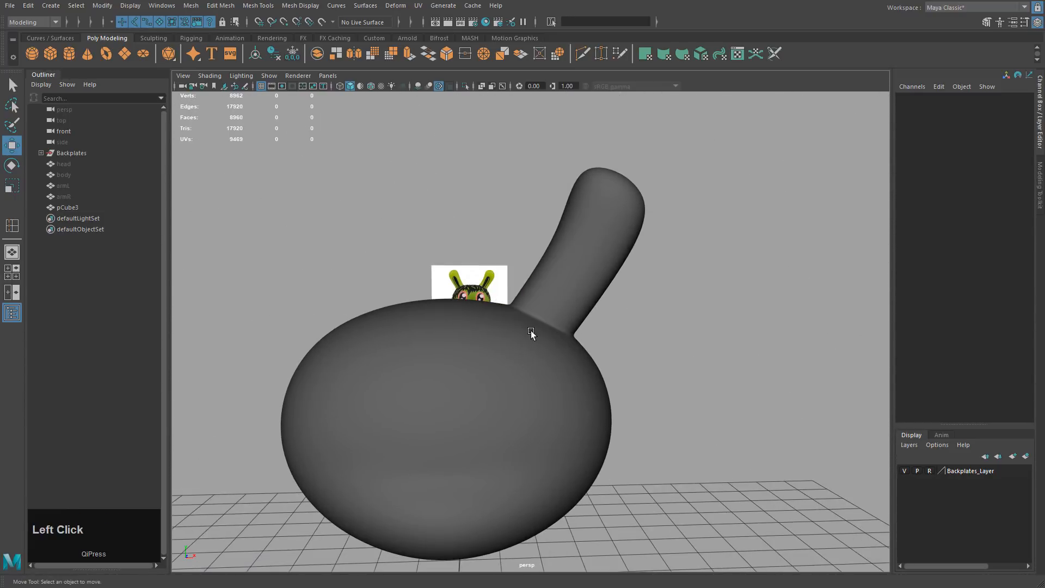
pyautogui.click(531, 331)
# Delete the faces of the earless half of the head and return to object selection
pyautogui.keyDown('alt'); pyautogui.moveTo(553, 338); pyautogui.dragTo(615, 259, button='middle'); pyautogui.keyUp('alt')
pyautogui.moveTo(473, 254); pyautogui.dragTo(452, 268, button='right')
pyautogui.moveTo(300, 178); pyautogui.dragTo(489, 537)
pyautogui.press('Delete')
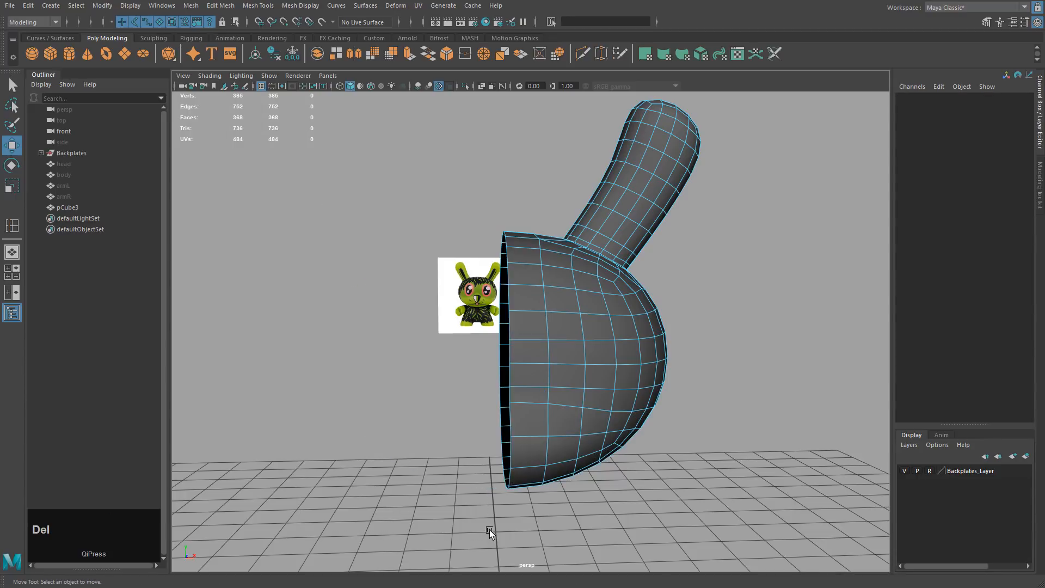
pyautogui.moveTo(563, 325); pyautogui.dragTo(584, 316, button='right')
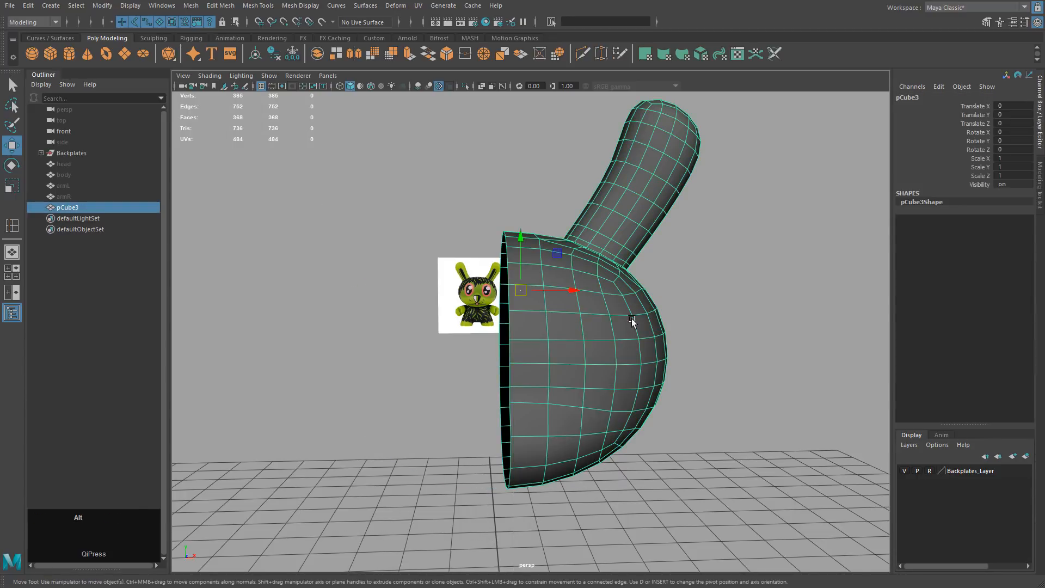
# Reset the half head's pivot to the world origin and check its position against the grid
pyautogui.keyDown('alt'); pyautogui.moveTo(632, 318); pyautogui.dragTo(569, 243); pyautogui.keyUp('alt')
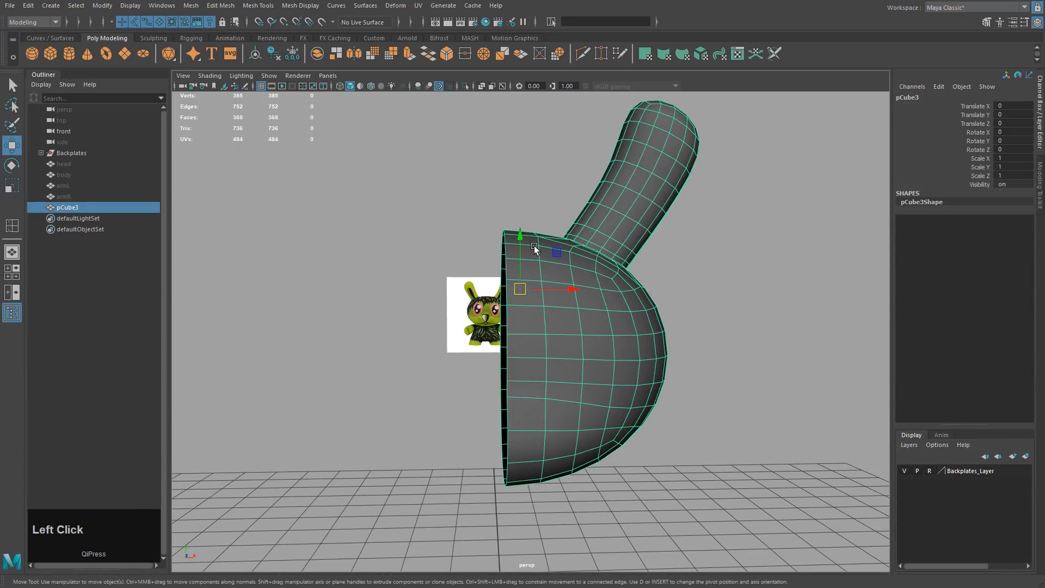
pyautogui.hotkey('ctrl', 'shift', 'r')
pyautogui.keyDown('alt'); pyautogui.moveTo(535, 248); pyautogui.dragTo(548, 345); pyautogui.keyUp('alt')
pyautogui.keyDown('alt'); pyautogui.moveTo(548, 345); pyautogui.dragTo(607, 269, button='middle'); pyautogui.keyUp('alt')
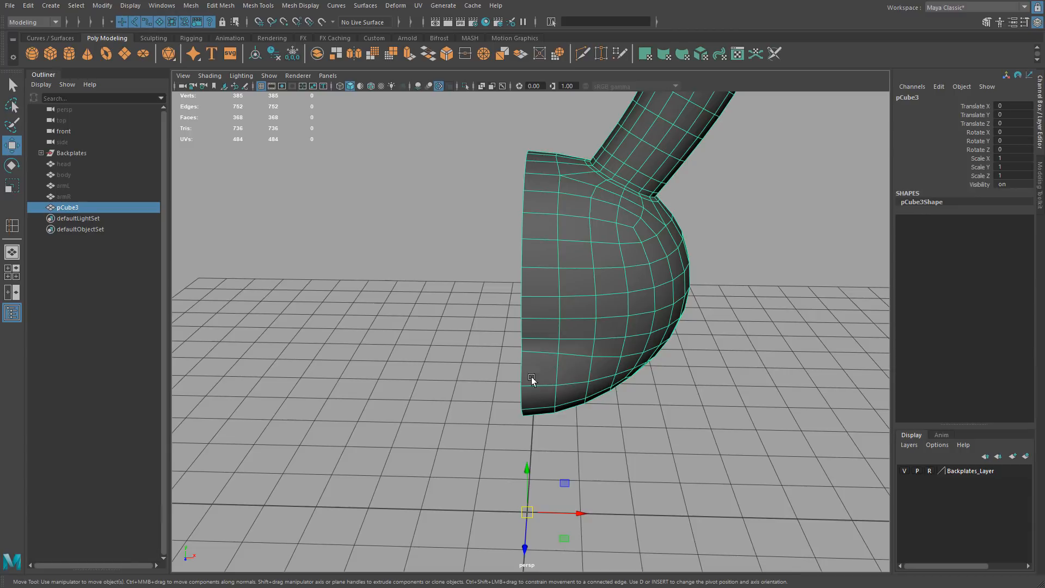
pyautogui.keyDown('alt'); pyautogui.moveTo(495, 357); pyautogui.dragTo(553, 322); pyautogui.keyUp('alt')
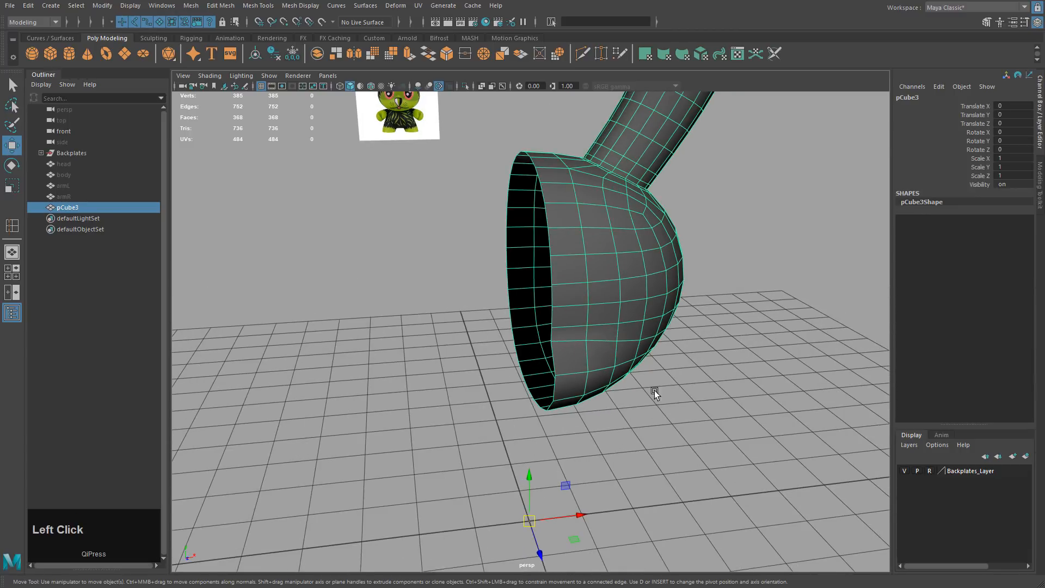
pyautogui.keyDown('alt'); pyautogui.moveTo(655, 390); pyautogui.dragTo(581, 445); pyautogui.keyUp('alt')
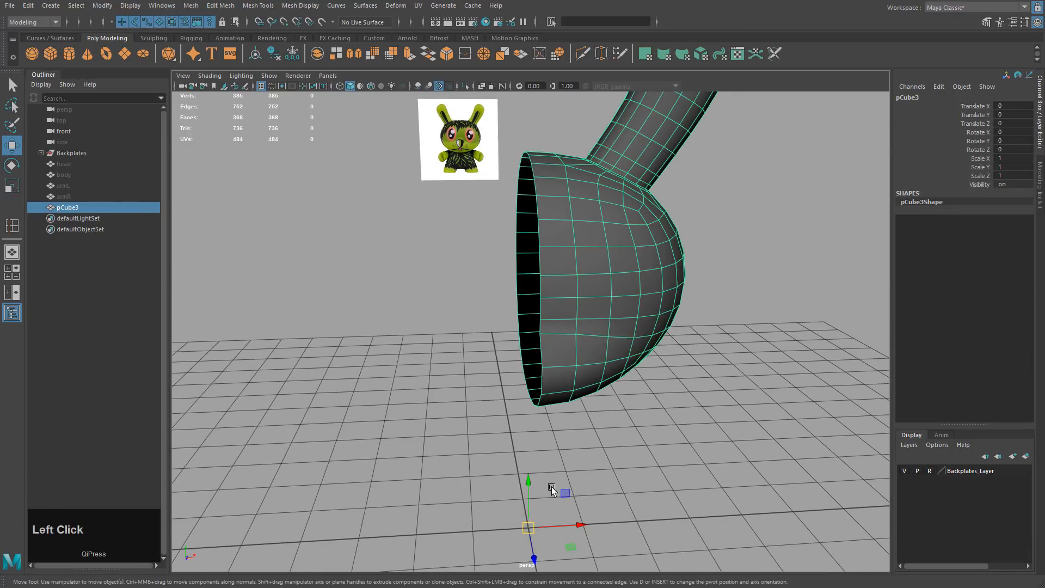
# Set up Mirror for the half head: World axis position, X axis, negative direction, combined with the original, and Merge border vertices
pyautogui.keyDown('alt'); pyautogui.moveTo(588, 299); pyautogui.dragTo(381, 112); pyautogui.keyUp('alt')
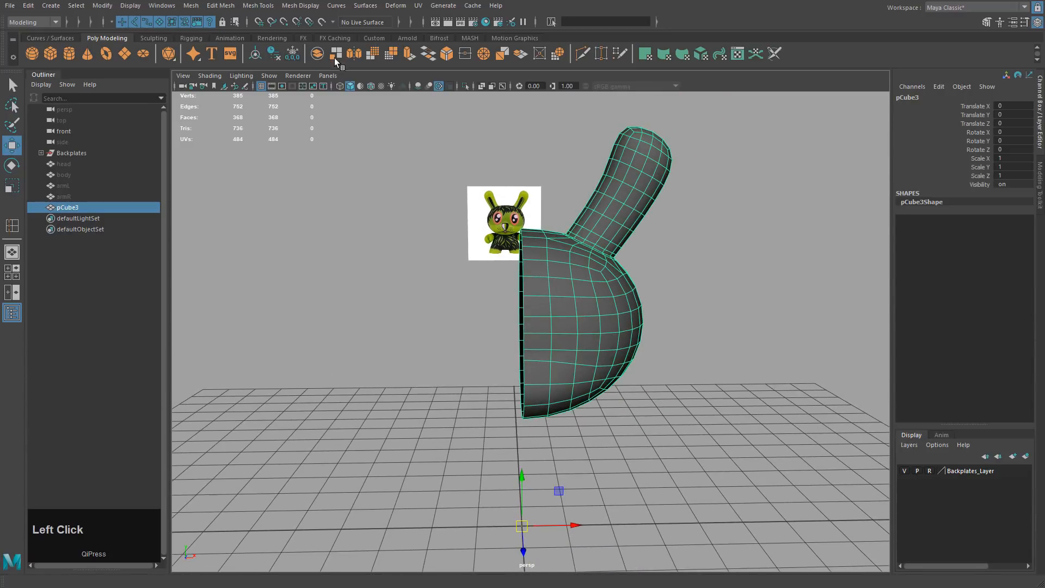
pyautogui.doubleClick(354, 53)
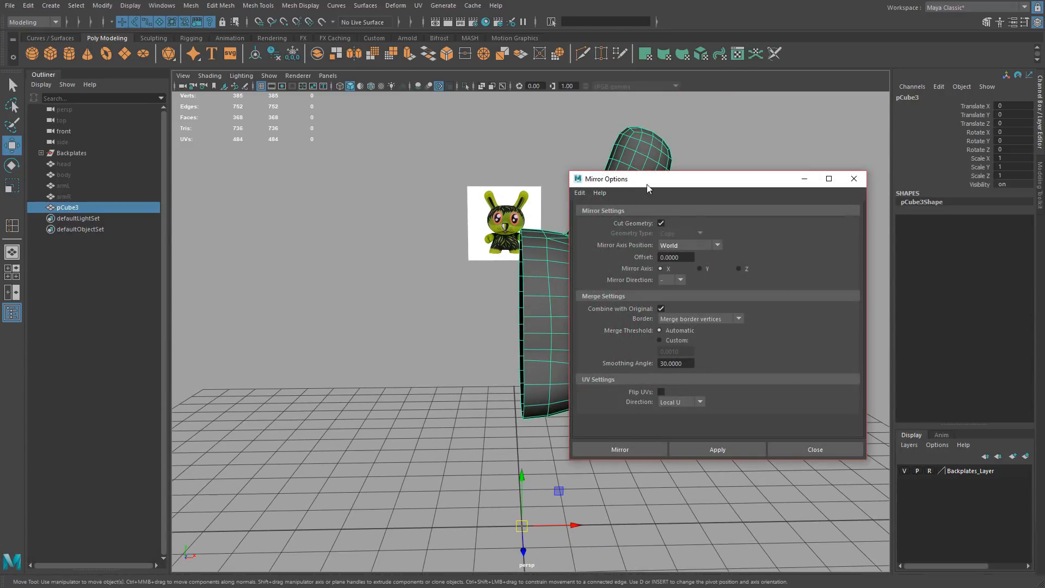
pyautogui.moveTo(656, 179); pyautogui.dragTo(704, 158)
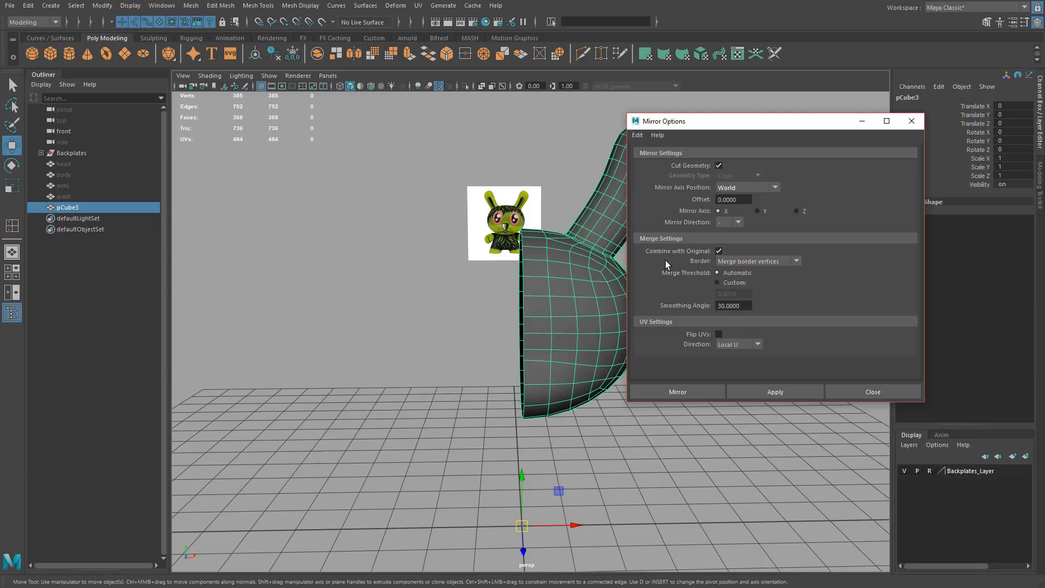
pyautogui.keyDown('alt'); pyautogui.moveTo(569, 402); pyautogui.dragTo(567, 349); pyautogui.keyUp('alt')
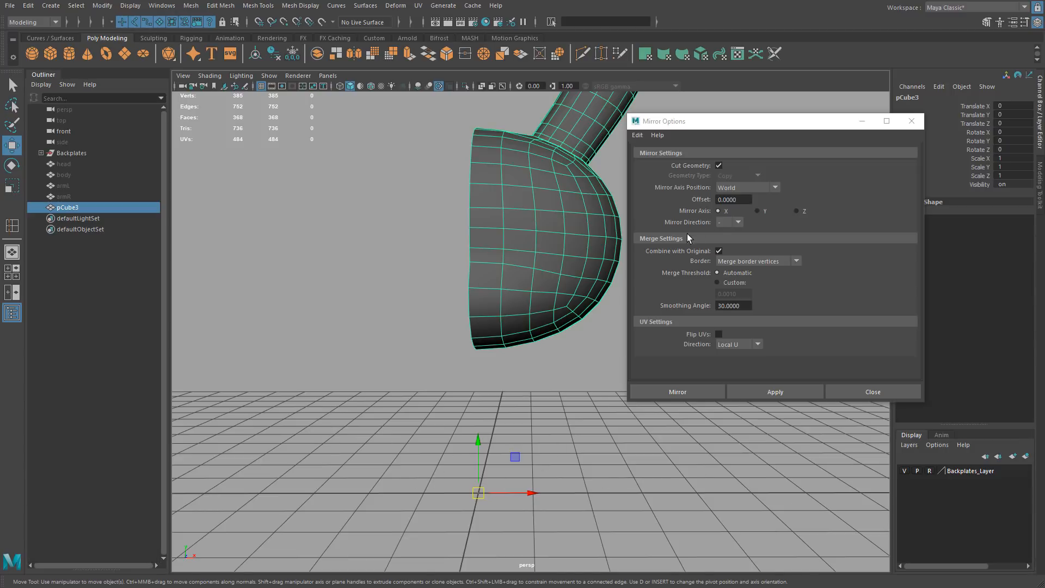
pyautogui.keyDown('alt'); pyautogui.moveTo(560, 394); pyautogui.dragTo(570, 390, button='middle'); pyautogui.keyUp('alt')
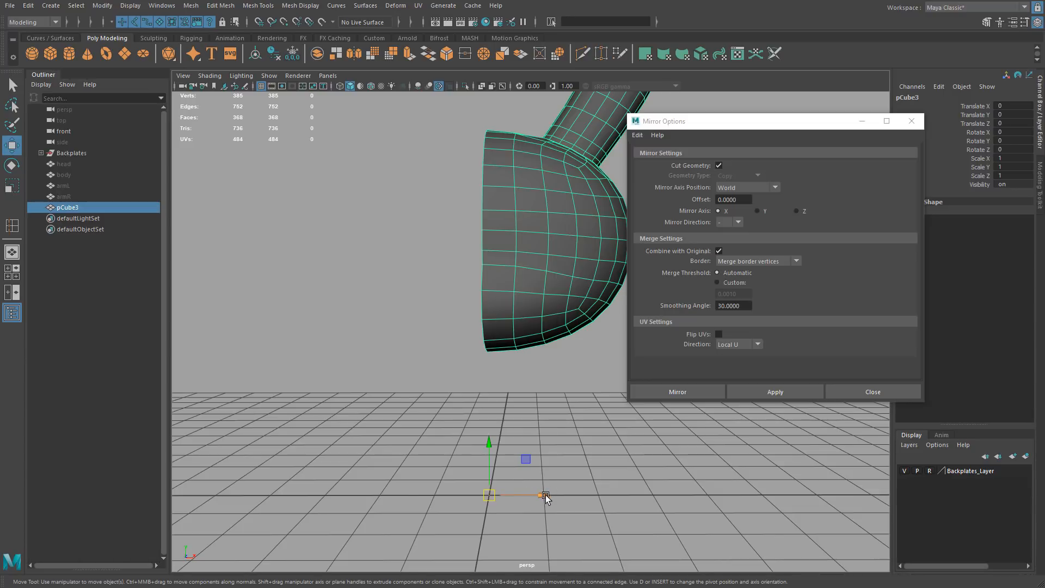
pyautogui.click(728, 223)
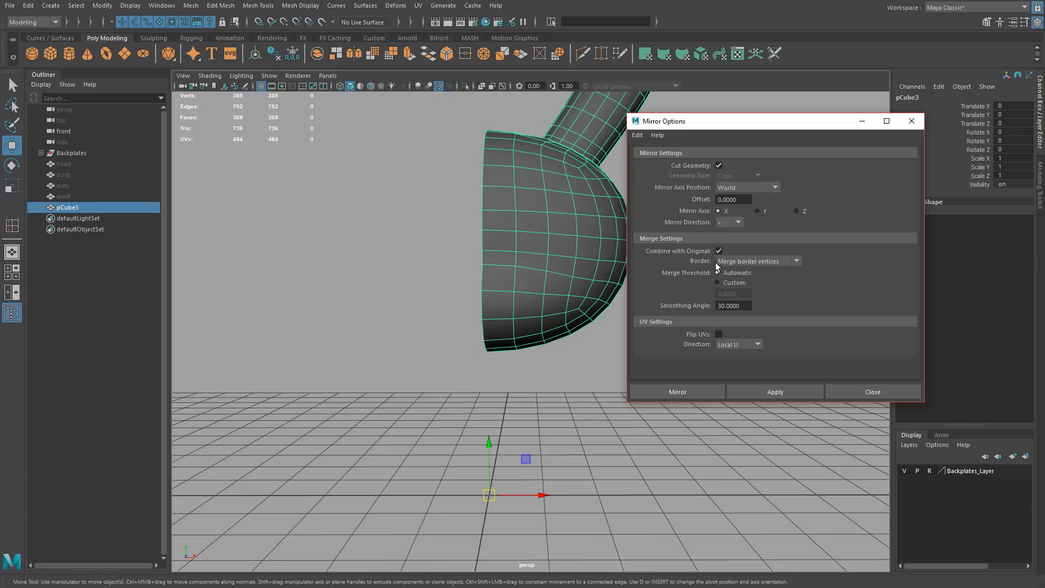
pyautogui.click(742, 265)
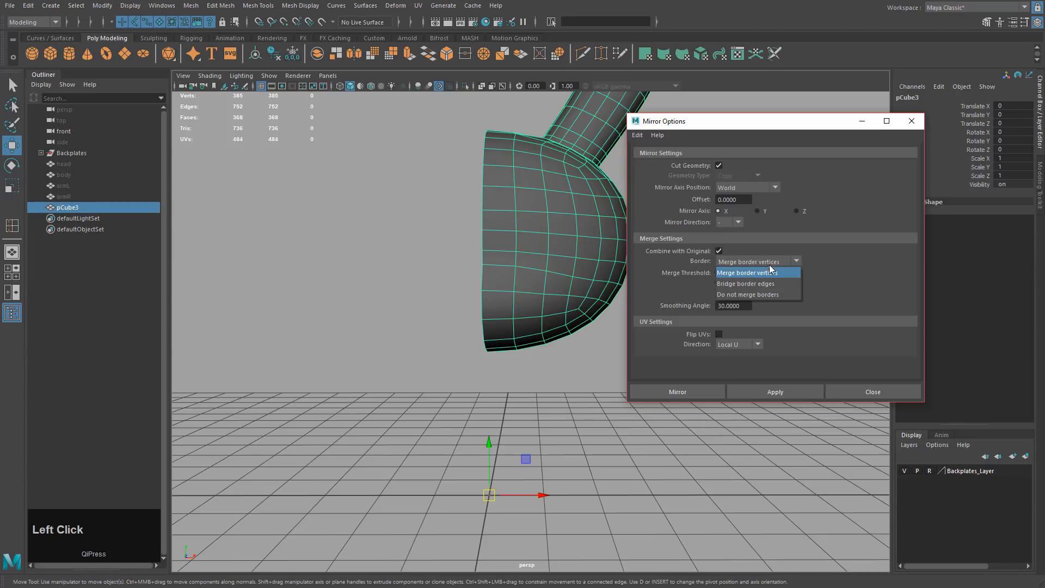
pyautogui.click(771, 275)
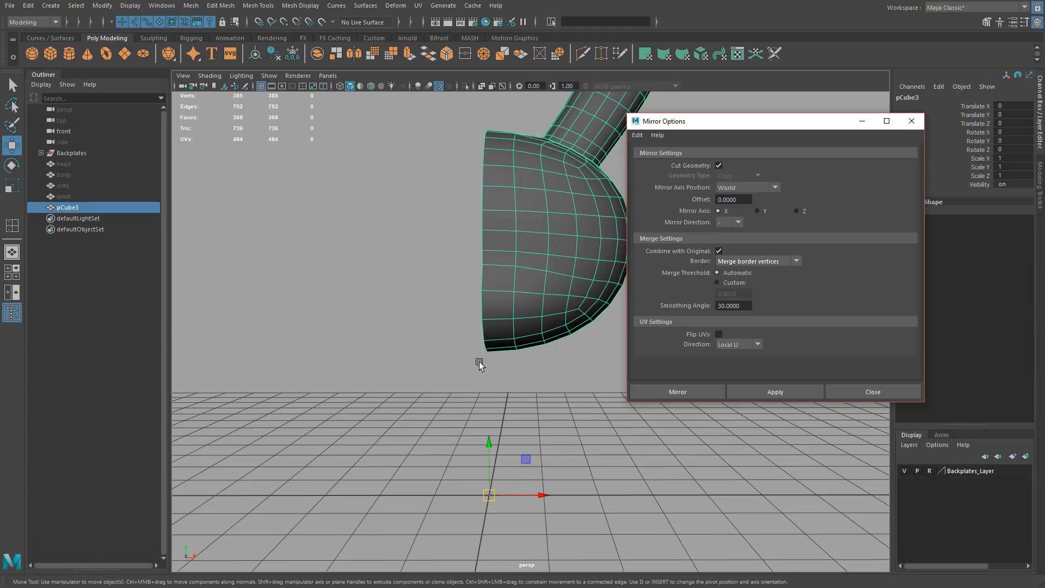
# Apply the mirror to complete the head with its second ear, and close the mirror options
pyautogui.click(754, 393)
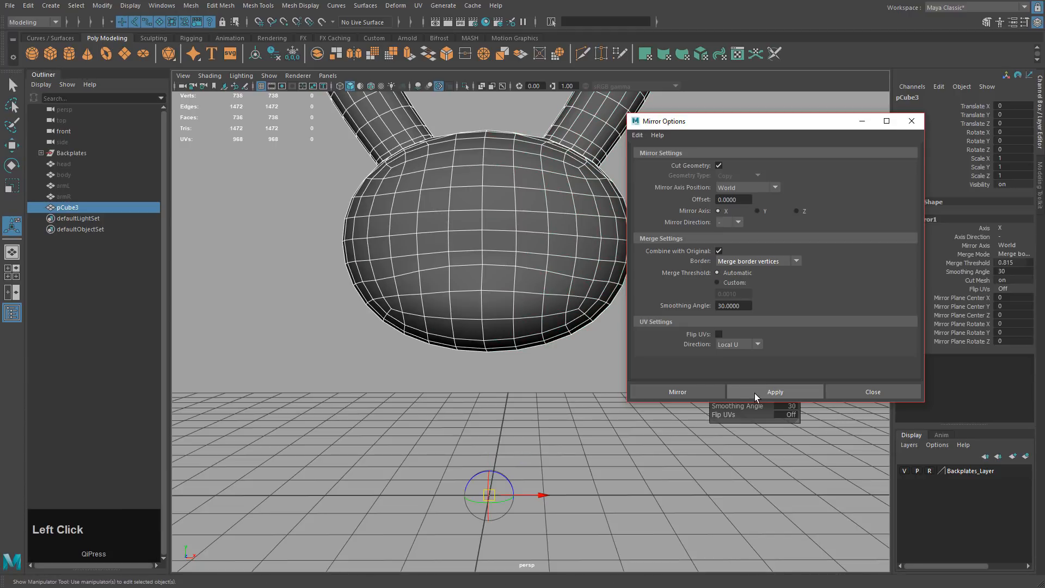
pyautogui.click(513, 357)
pyautogui.keyDown('alt'); pyautogui.moveTo(513, 357); pyautogui.dragTo(555, 385); pyautogui.keyUp('alt')
pyautogui.click(555, 385)
pyautogui.click(670, 388)
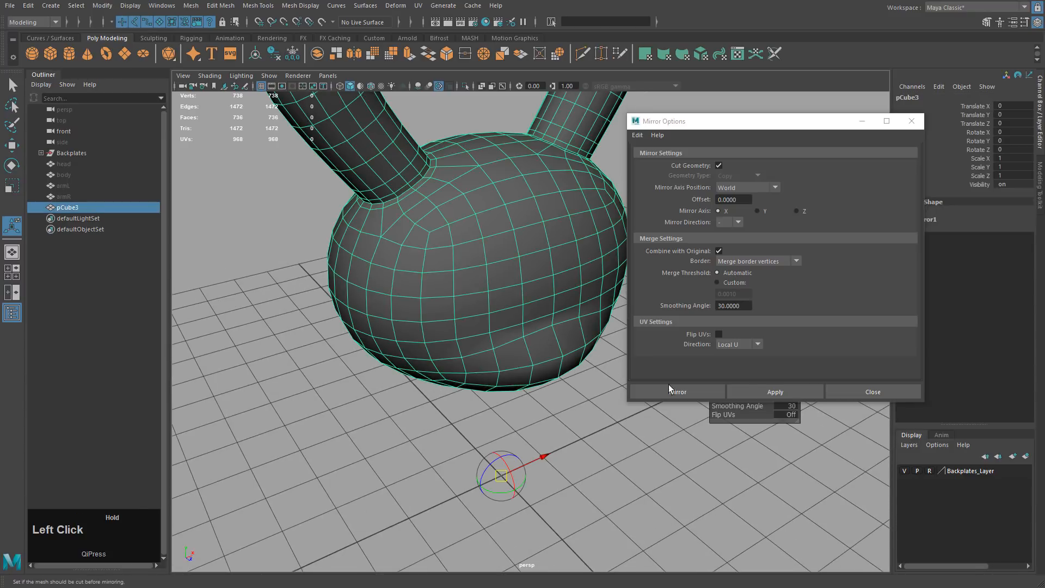
pyautogui.click(847, 393)
# View the mirrored head in smoothed preview from several sides
pyautogui.press('3')
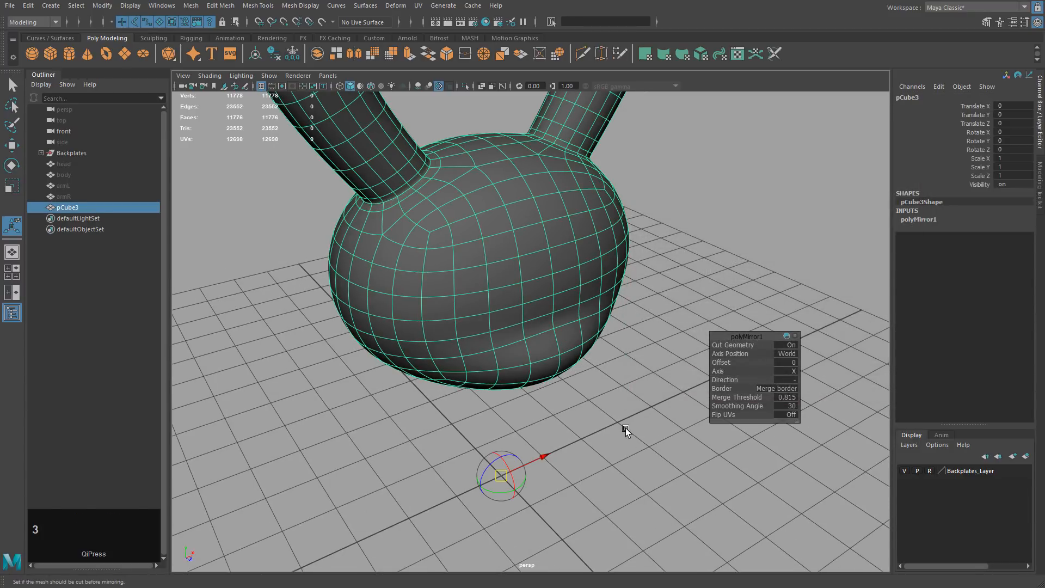
pyautogui.click(625, 428)
pyautogui.keyDown('alt'); pyautogui.moveTo(625, 428); pyautogui.dragTo(550, 316); pyautogui.keyUp('alt')
pyautogui.keyDown('alt'); pyautogui.moveTo(506, 305); pyautogui.dragTo(462, 336, button='middle'); pyautogui.keyUp('alt')
pyautogui.keyDown('alt'); pyautogui.moveTo(485, 326); pyautogui.dragTo(570, 302); pyautogui.keyUp('alt')
pyautogui.click(570, 302)
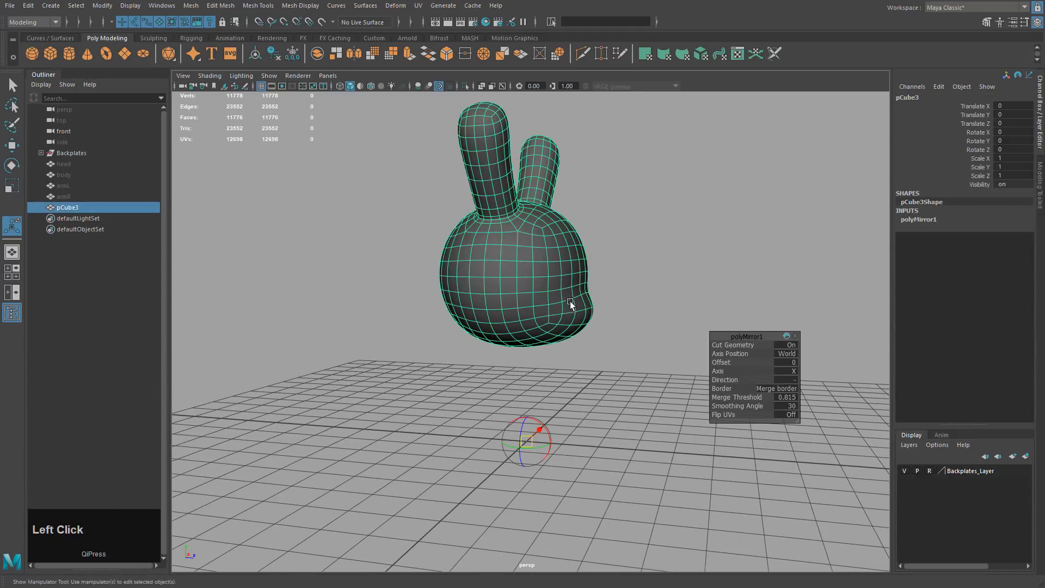
# Return the mirrored head to unsmoothed display and delete its construction history
pyautogui.press('1')
pyautogui.keyDown('alt'); pyautogui.moveTo(674, 368); pyautogui.dragTo(573, 364); pyautogui.keyUp('alt')
pyautogui.hotkey('alt', 'shift', 'd')
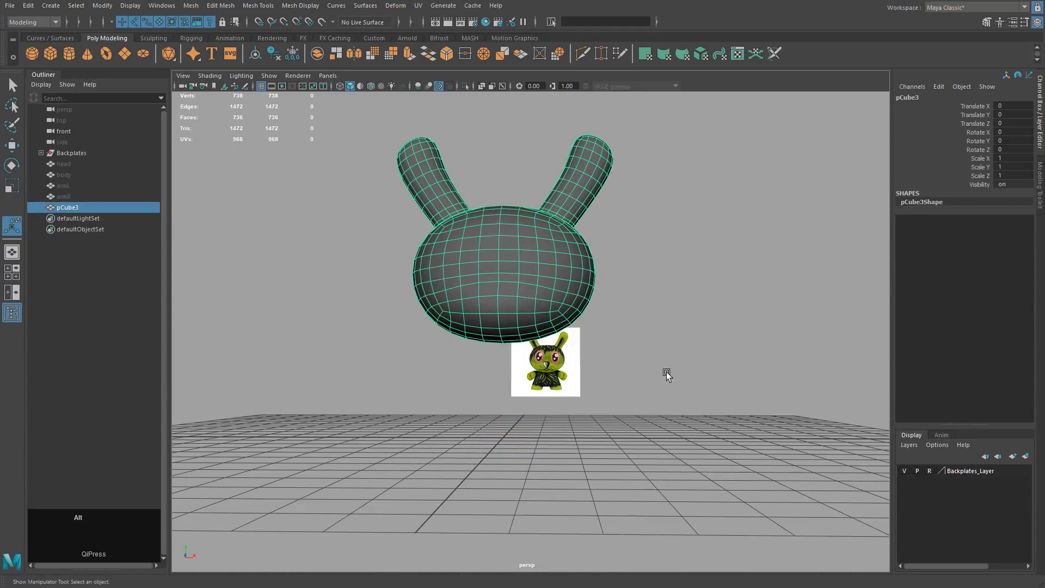
# Examine the two-eared head's topology and overall shape from the front, sides and back
pyautogui.keyDown('alt'); pyautogui.moveTo(666, 372); pyautogui.dragTo(567, 381); pyautogui.keyUp('alt')
pyautogui.keyDown('alt'); pyautogui.moveTo(566, 381); pyautogui.dragTo(630, 392, button='middle'); pyautogui.keyUp('alt')
pyautogui.keyDown('alt'); pyautogui.moveTo(582, 390); pyautogui.dragTo(618, 332); pyautogui.keyUp('alt')
pyautogui.keyDown('alt'); pyautogui.moveTo(618, 333); pyautogui.dragTo(620, 389, button='middle'); pyautogui.keyUp('alt')
pyautogui.keyDown('alt'); pyautogui.moveTo(611, 346); pyautogui.dragTo(760, 340); pyautogui.keyUp('alt')
pyautogui.keyDown('alt'); pyautogui.moveTo(760, 341); pyautogui.dragTo(762, 357, button='middle'); pyautogui.keyUp('alt')
pyautogui.keyDown('alt'); pyautogui.moveTo(733, 351); pyautogui.dragTo(544, 340); pyautogui.keyUp('alt')
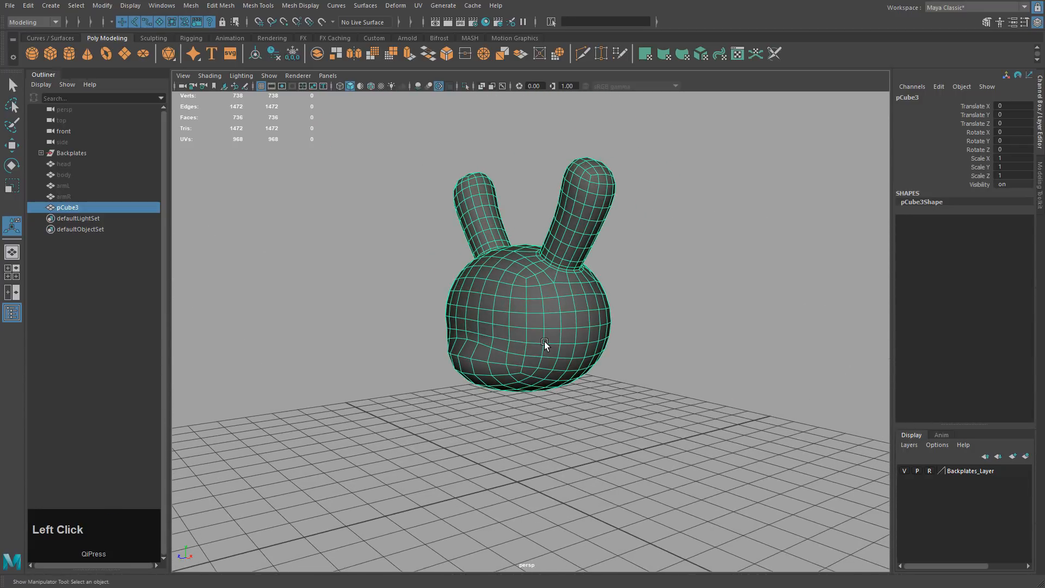
pyautogui.keyDown('alt'); pyautogui.moveTo(511, 303); pyautogui.dragTo(534, 297); pyautogui.keyUp('alt')
pyautogui.keyDown('alt'); pyautogui.moveTo(534, 297); pyautogui.dragTo(563, 322, button='right'); pyautogui.keyUp('alt')
pyautogui.keyDown('alt'); pyautogui.moveTo(563, 322); pyautogui.dragTo(564, 330, button='middle'); pyautogui.keyUp('alt')
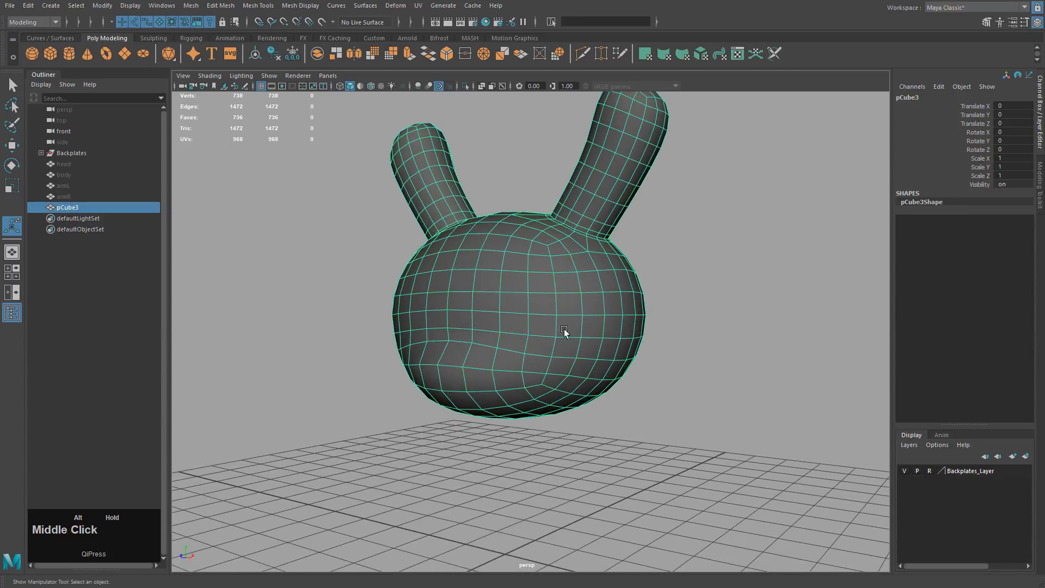
pyautogui.keyDown('alt'); pyautogui.moveTo(564, 330); pyautogui.dragTo(695, 322); pyautogui.keyUp('alt')
pyautogui.keyDown('alt'); pyautogui.moveTo(695, 322); pyautogui.dragTo(623, 319, button='middle'); pyautogui.keyUp('alt')
pyautogui.keyDown('alt'); pyautogui.moveTo(623, 320); pyautogui.dragTo(553, 338); pyautogui.keyUp('alt')
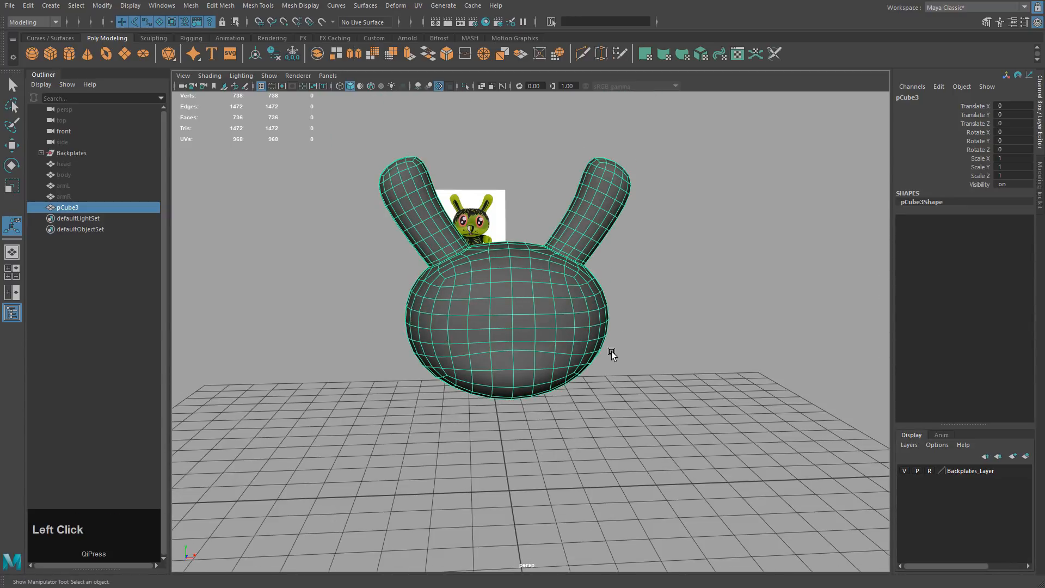
pyautogui.keyDown('alt'); pyautogui.moveTo(625, 387); pyautogui.dragTo(639, 361); pyautogui.keyUp('alt')
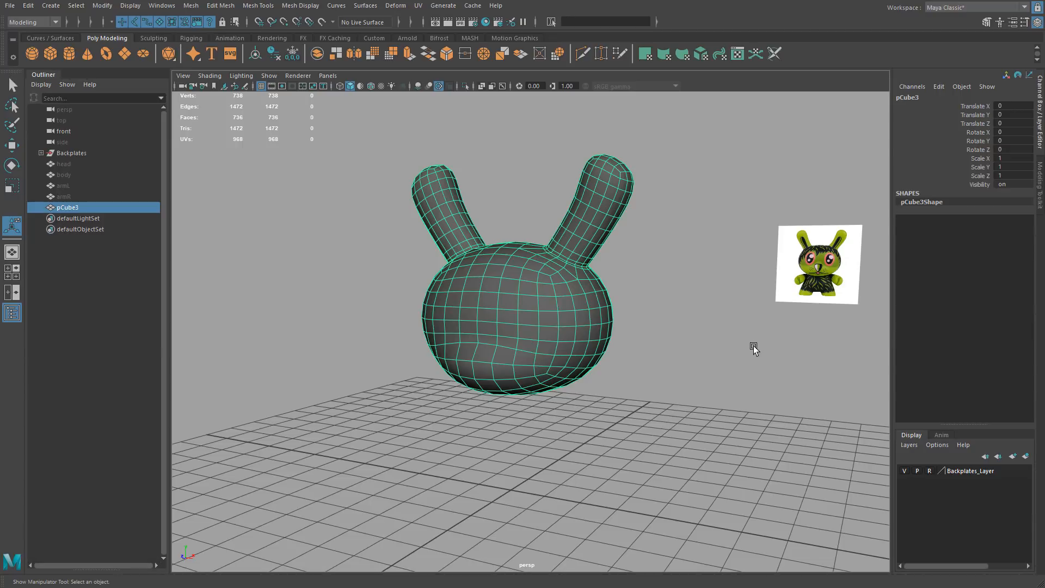
pyautogui.keyDown('alt'); pyautogui.moveTo(709, 345); pyautogui.dragTo(619, 341, button='middle'); pyautogui.keyUp('alt')
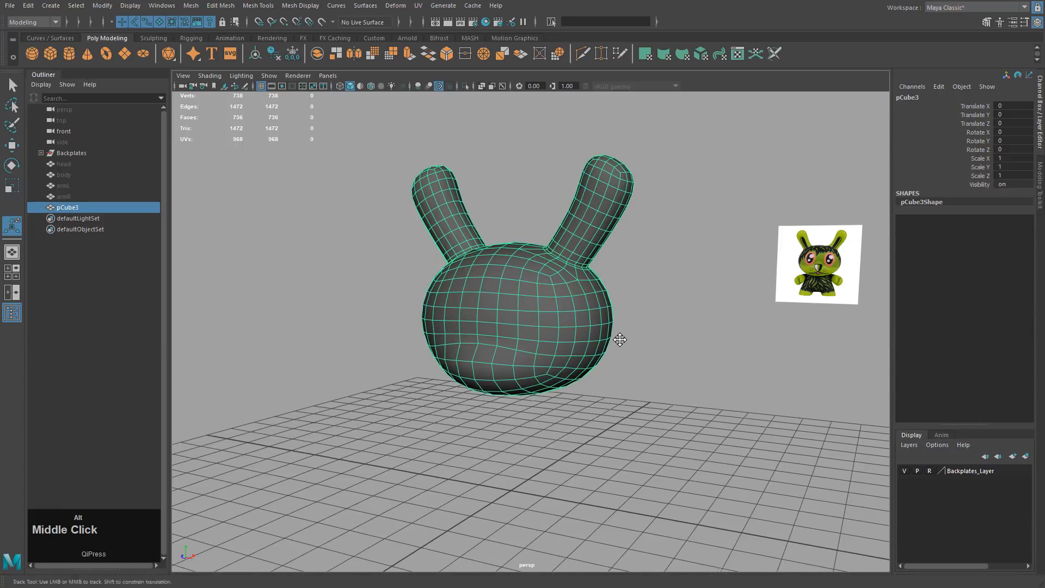
pyautogui.keyDown('alt'); pyautogui.moveTo(618, 341); pyautogui.dragTo(642, 362); pyautogui.keyUp('alt')
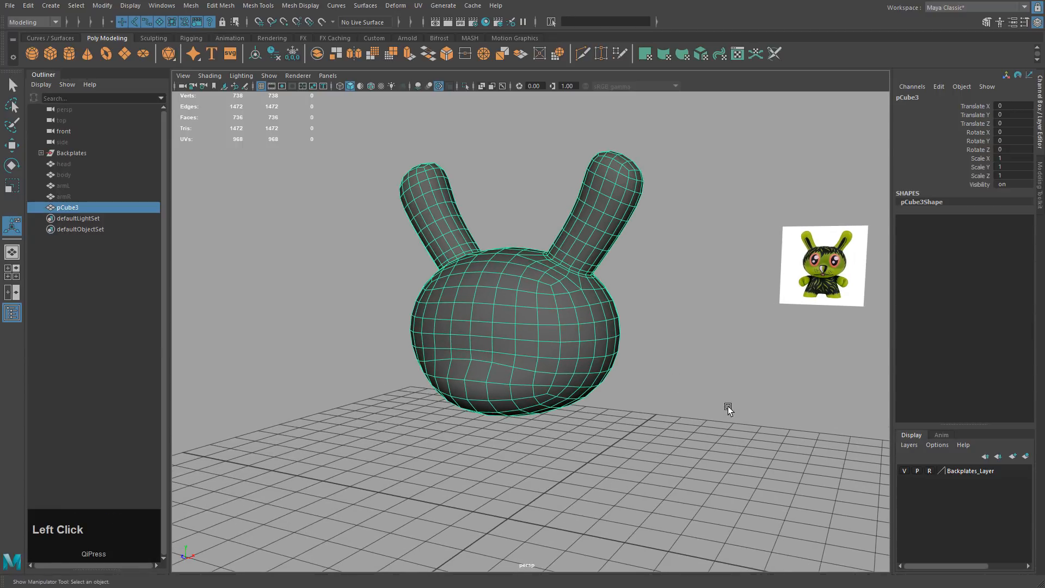